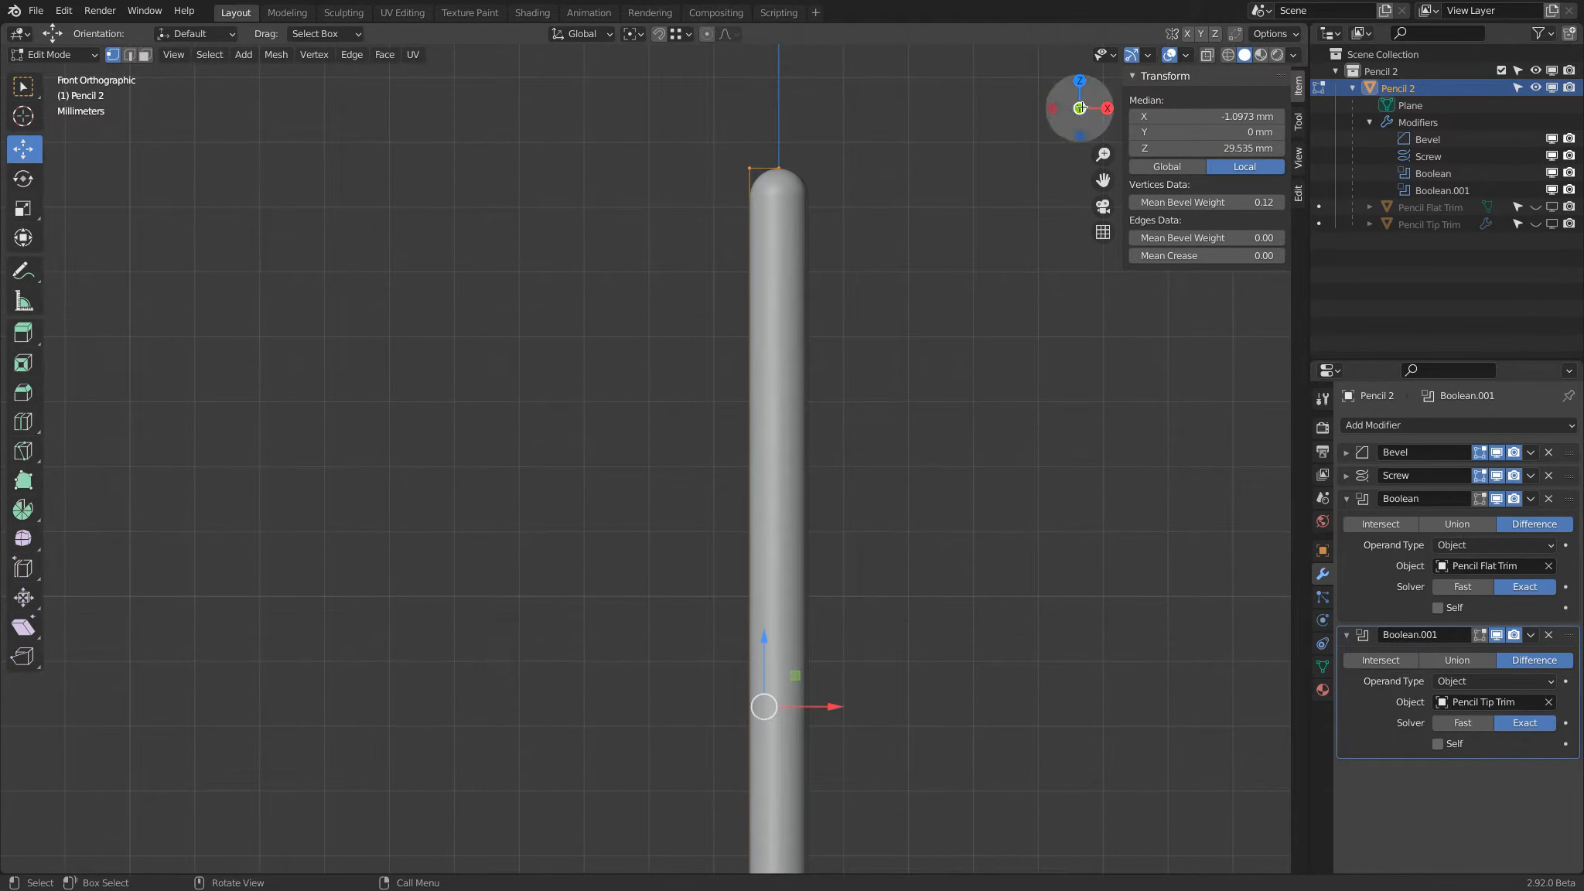
# Disable the viewport display of Pencil 2's Screw modifier and return to Object Mode
pyautogui.scroll(-4, 796, 424)
pyautogui.keyDown('shift'); pyautogui.moveTo(796, 365); pyautogui.dragTo(749, 280, button='middle'); pyautogui.keyUp('shift')
pyautogui.scroll(3, 749, 280)
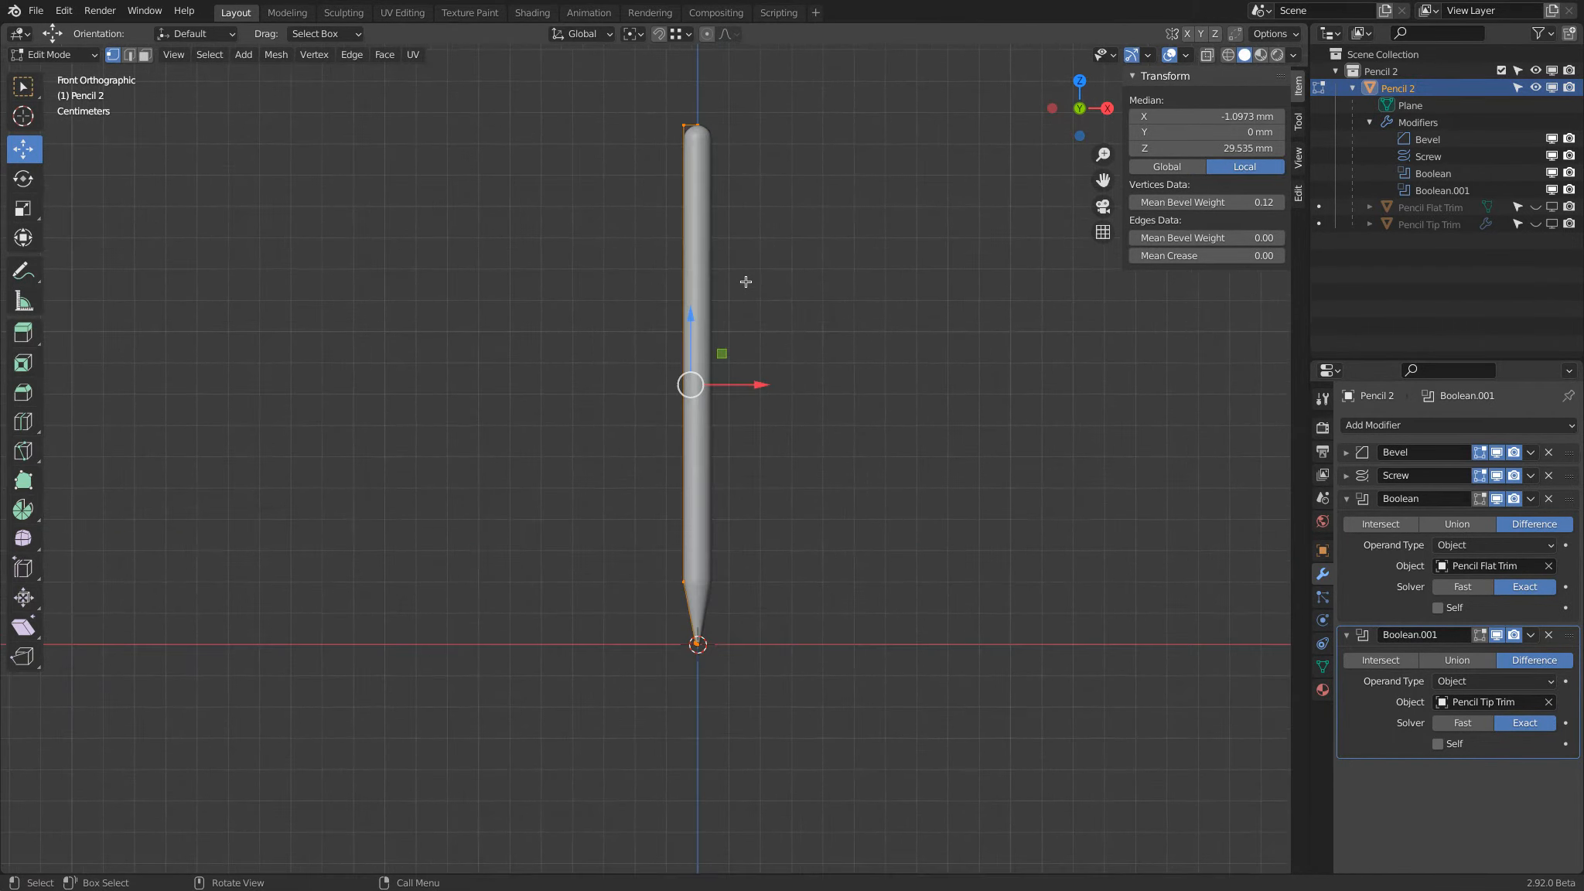
pyautogui.click(1497, 476)
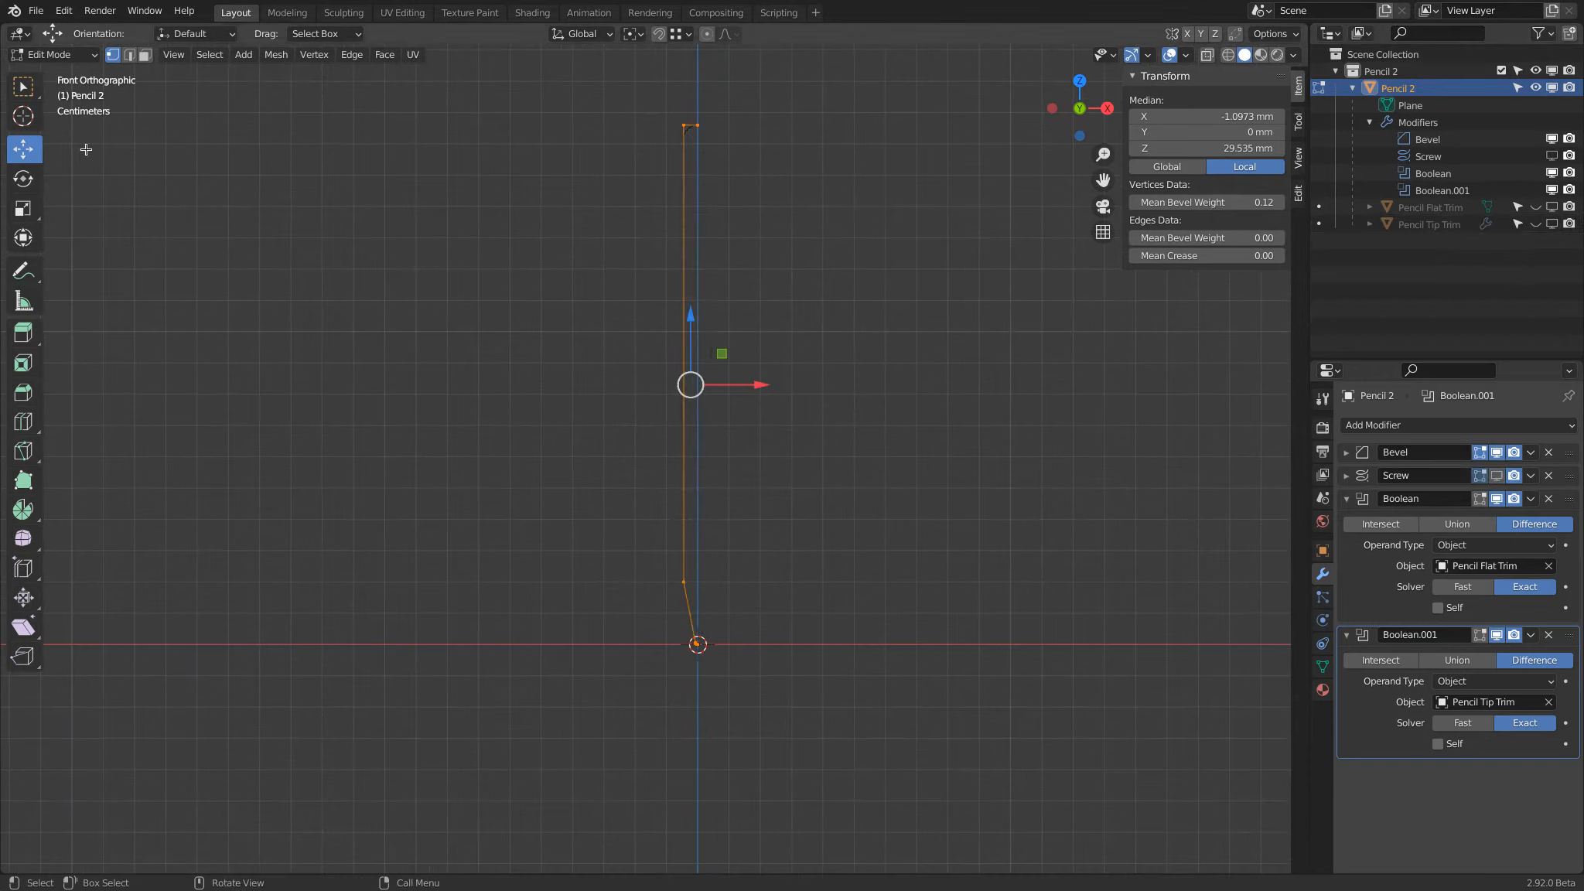
pyautogui.click(49, 55)
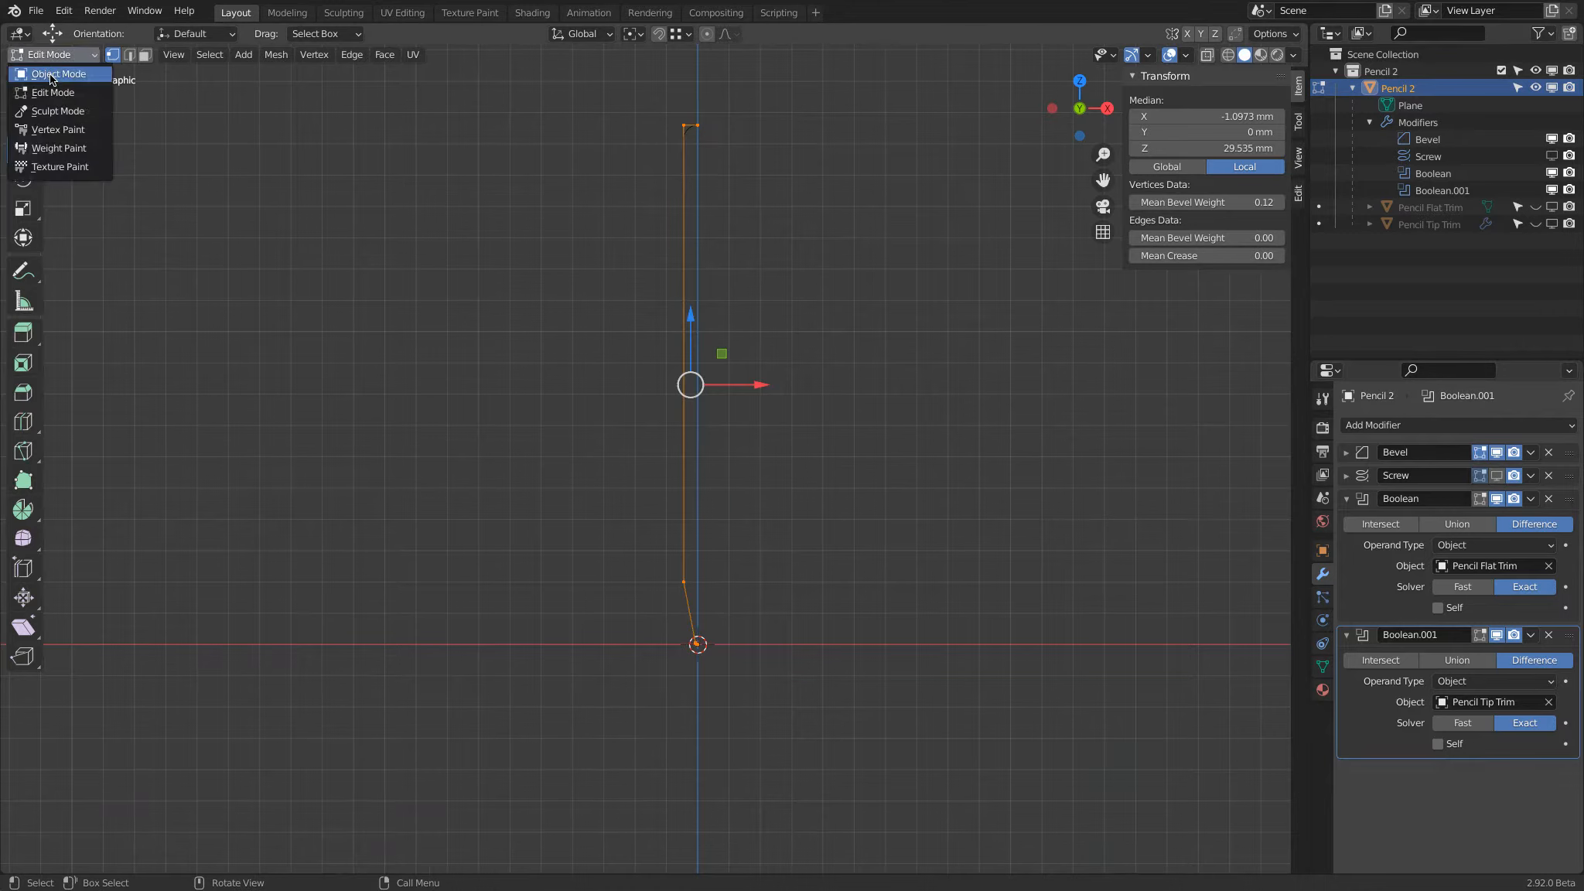
pyautogui.click(51, 75)
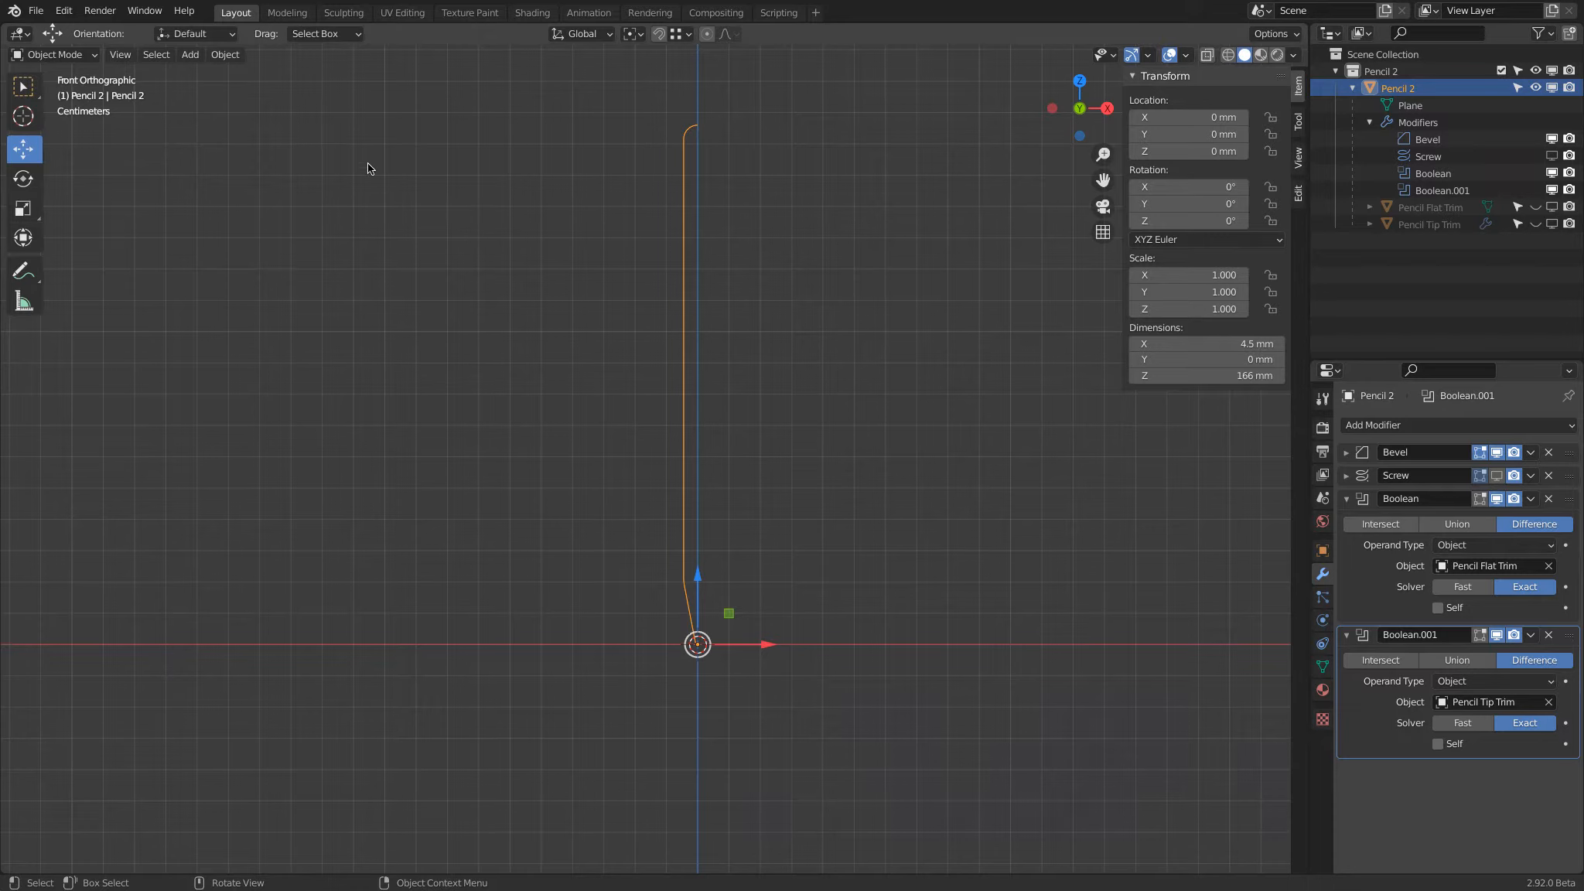
# Snap the 3D cursor to the world origin
pyautogui.click(187, 56)
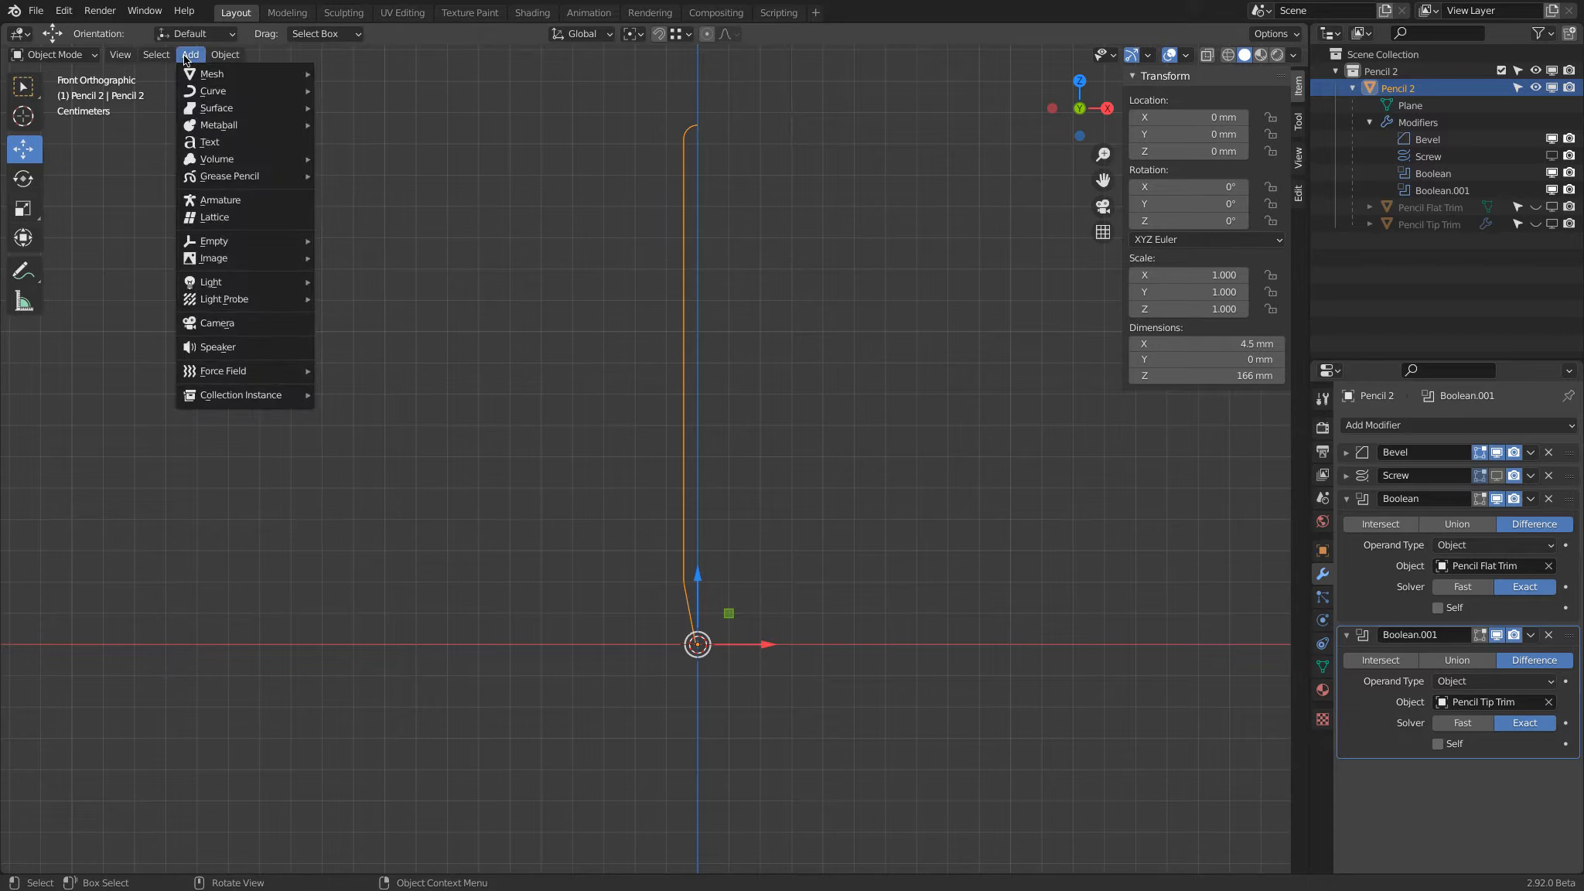
pyautogui.hotkey('shift', 's')
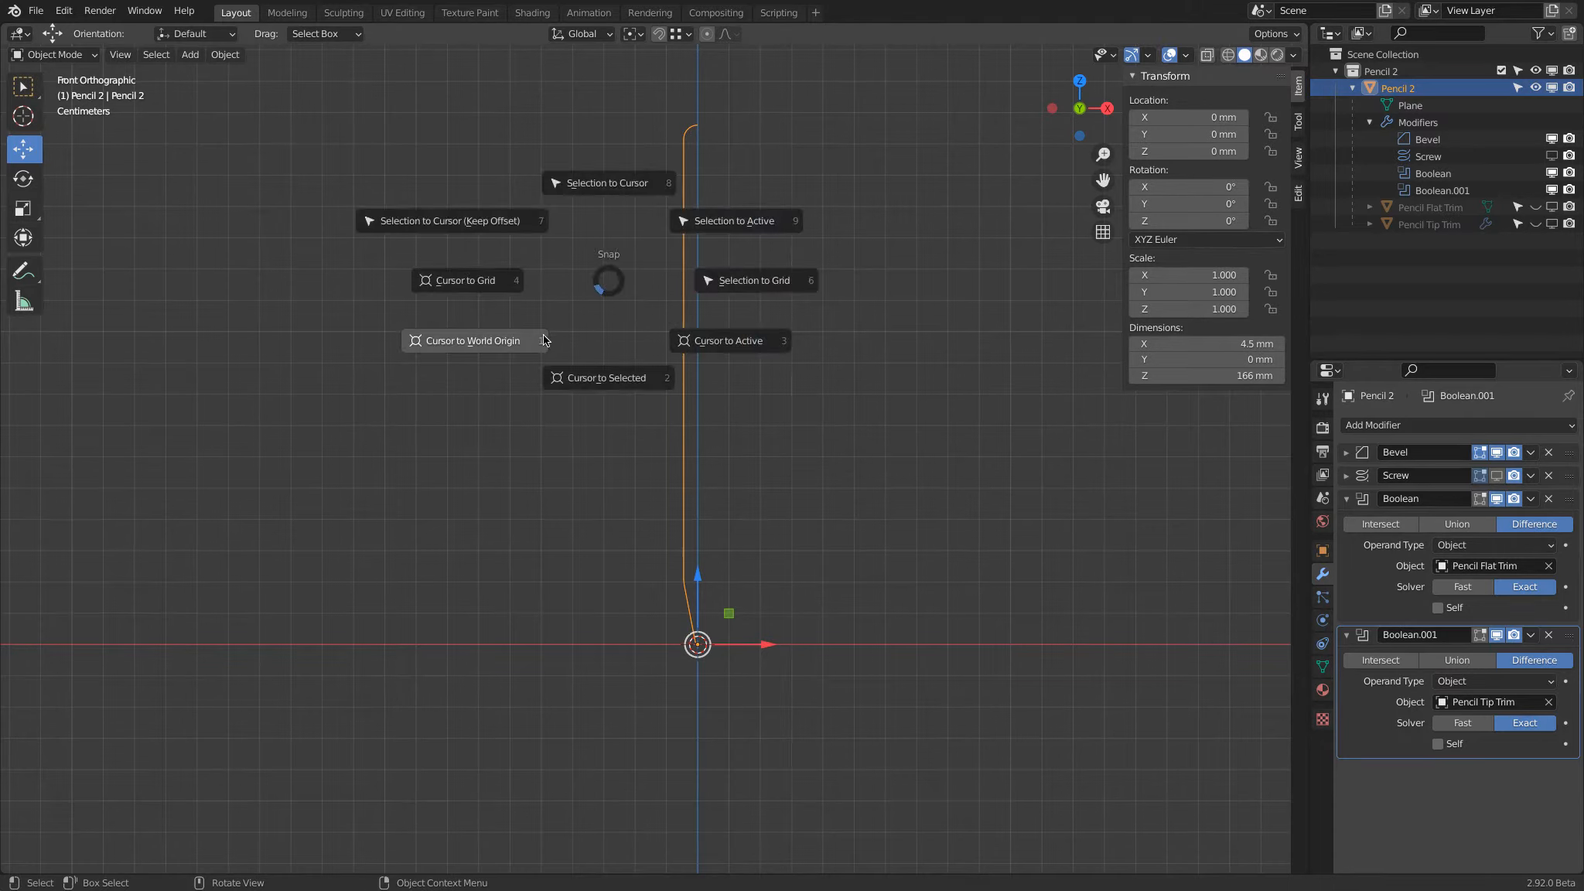
pyautogui.click(505, 342)
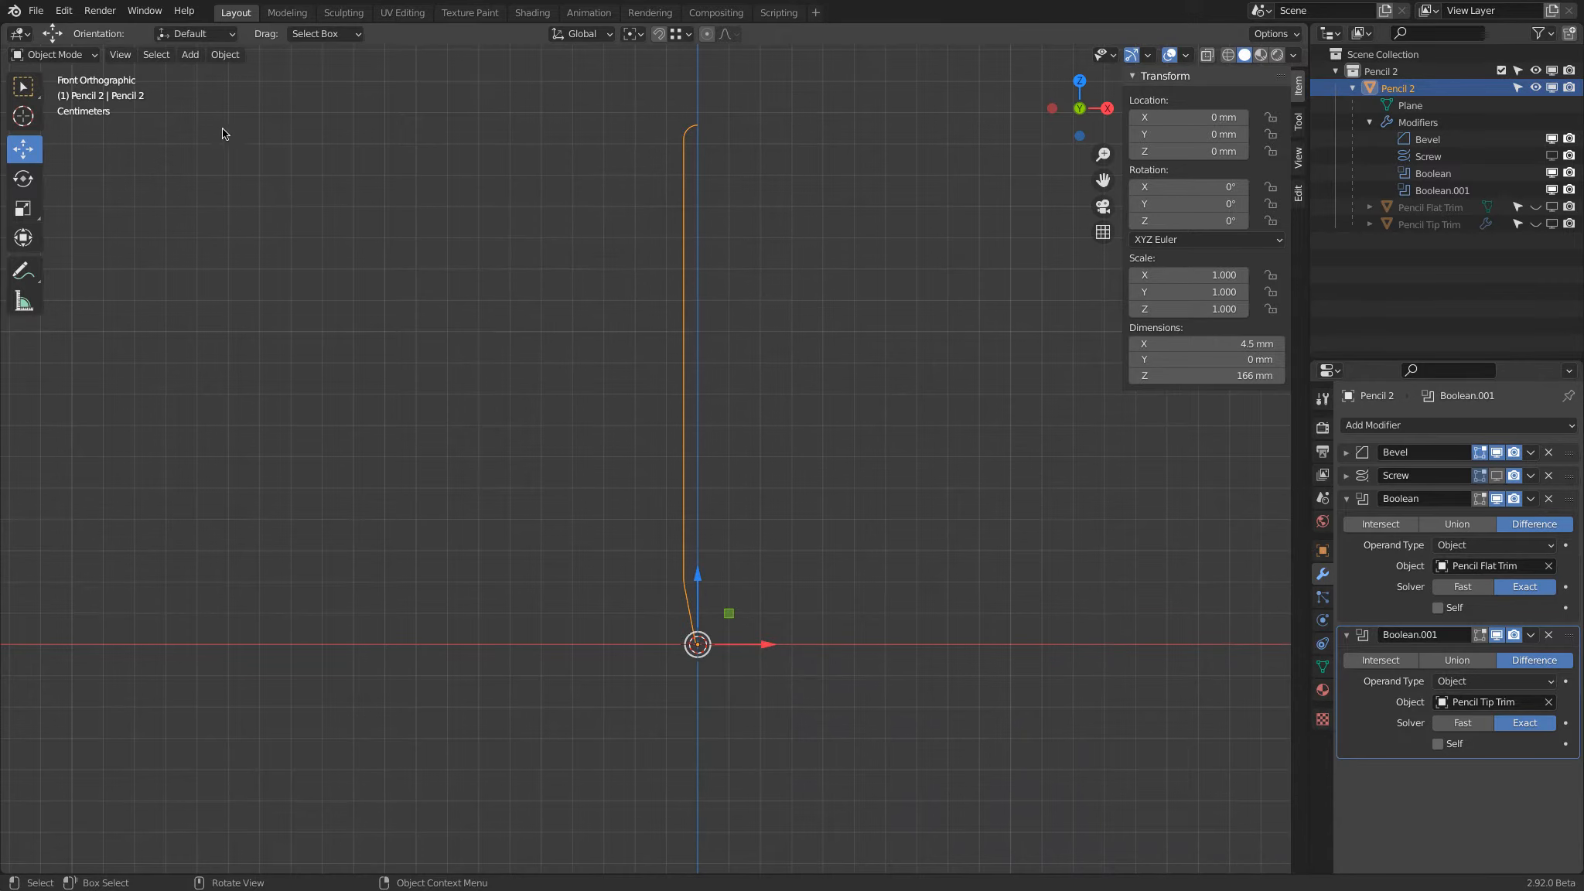
pyautogui.hotkey('shift', 's')
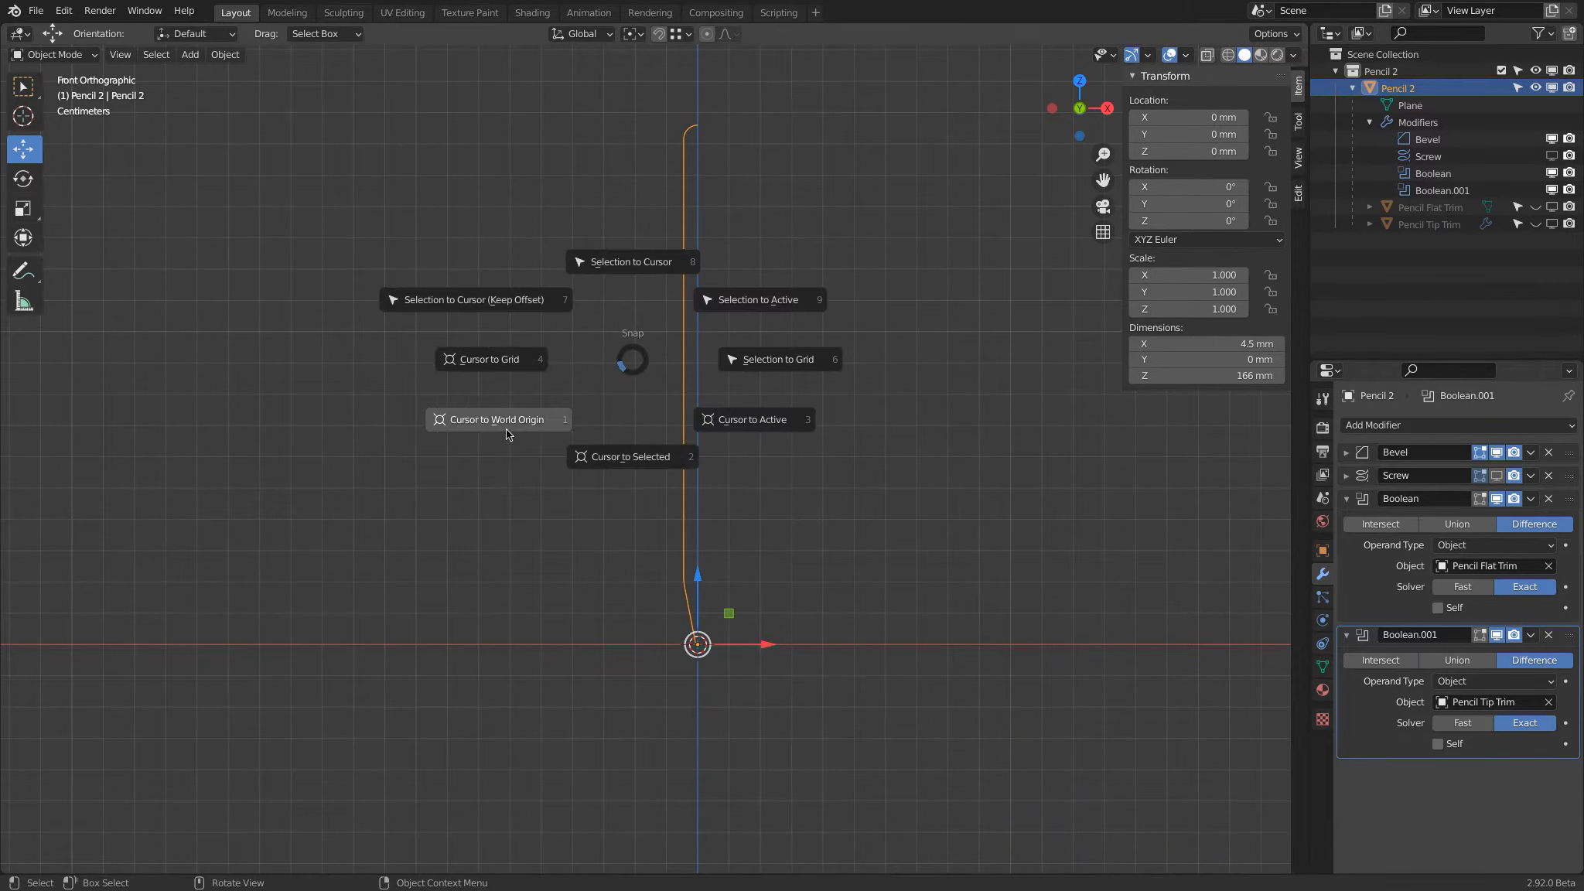
pyautogui.click(505, 429)
# Add a plane mesh at the origin with a size of 30 mm and an X rotation of 90°
pyautogui.click(191, 56)
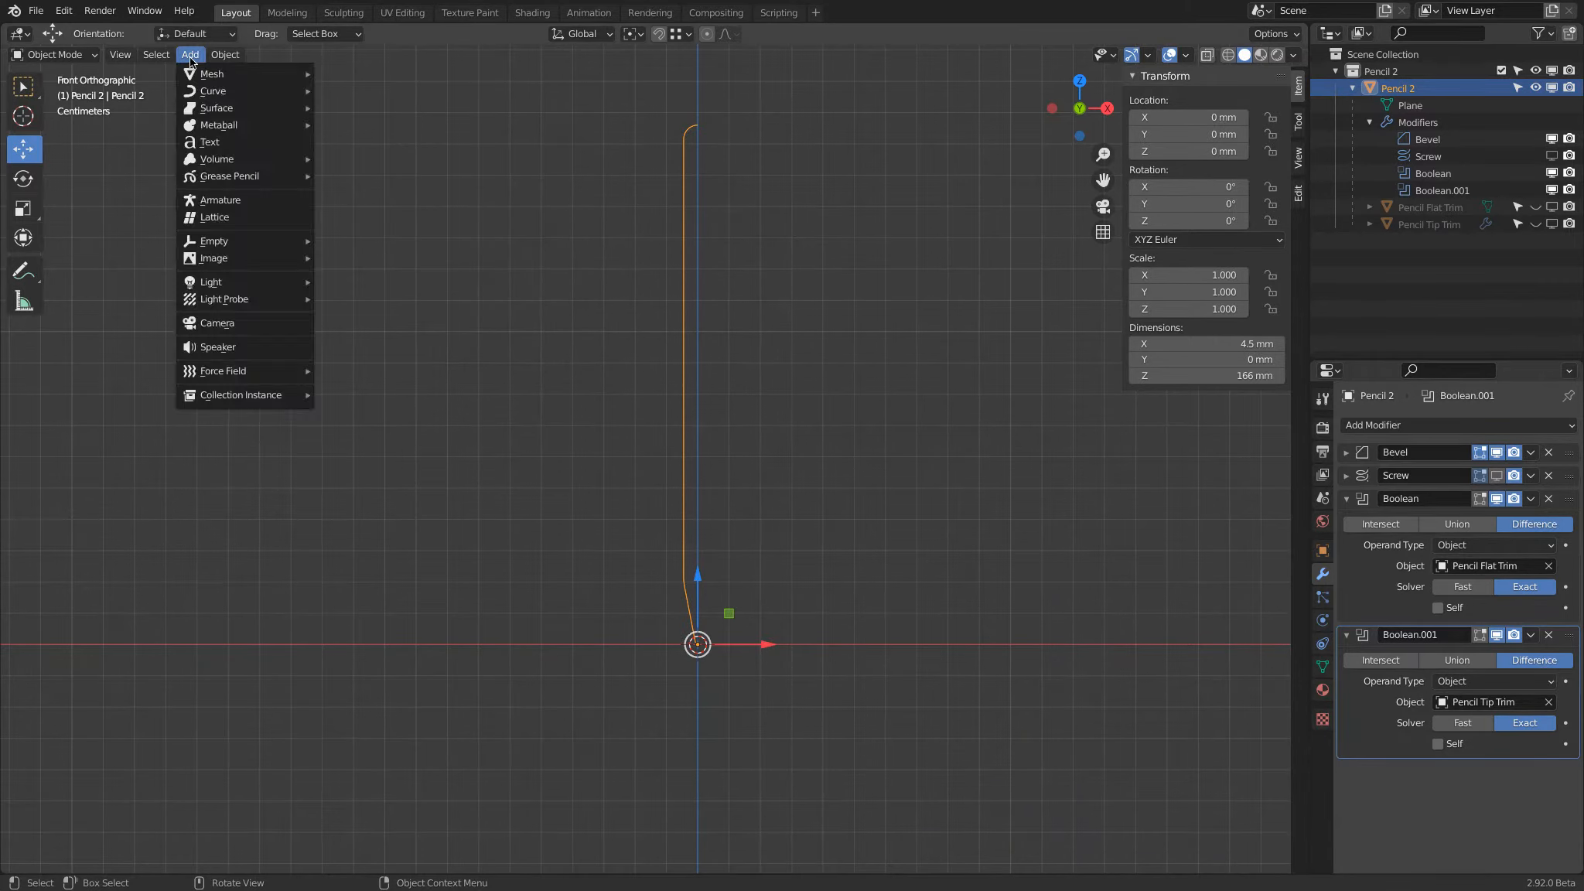
pyautogui.moveTo(204, 77)
pyautogui.click(338, 77)
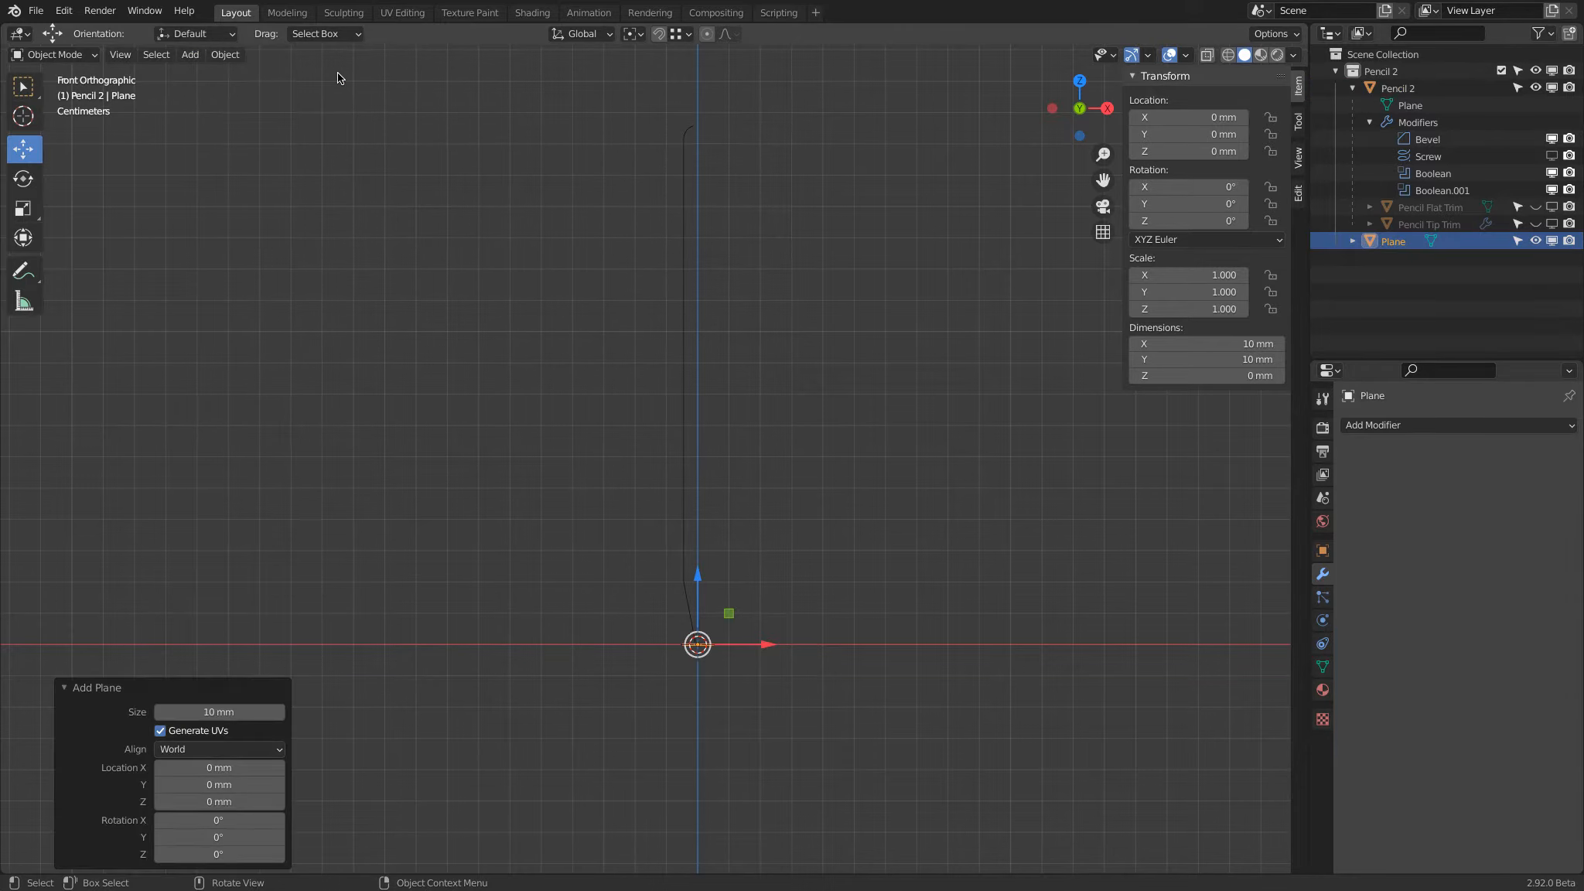
pyautogui.click(202, 712)
pyautogui.write('30')
pyautogui.press('Return')
pyautogui.click(225, 820)
pyautogui.write('9')
pyautogui.press('Return')
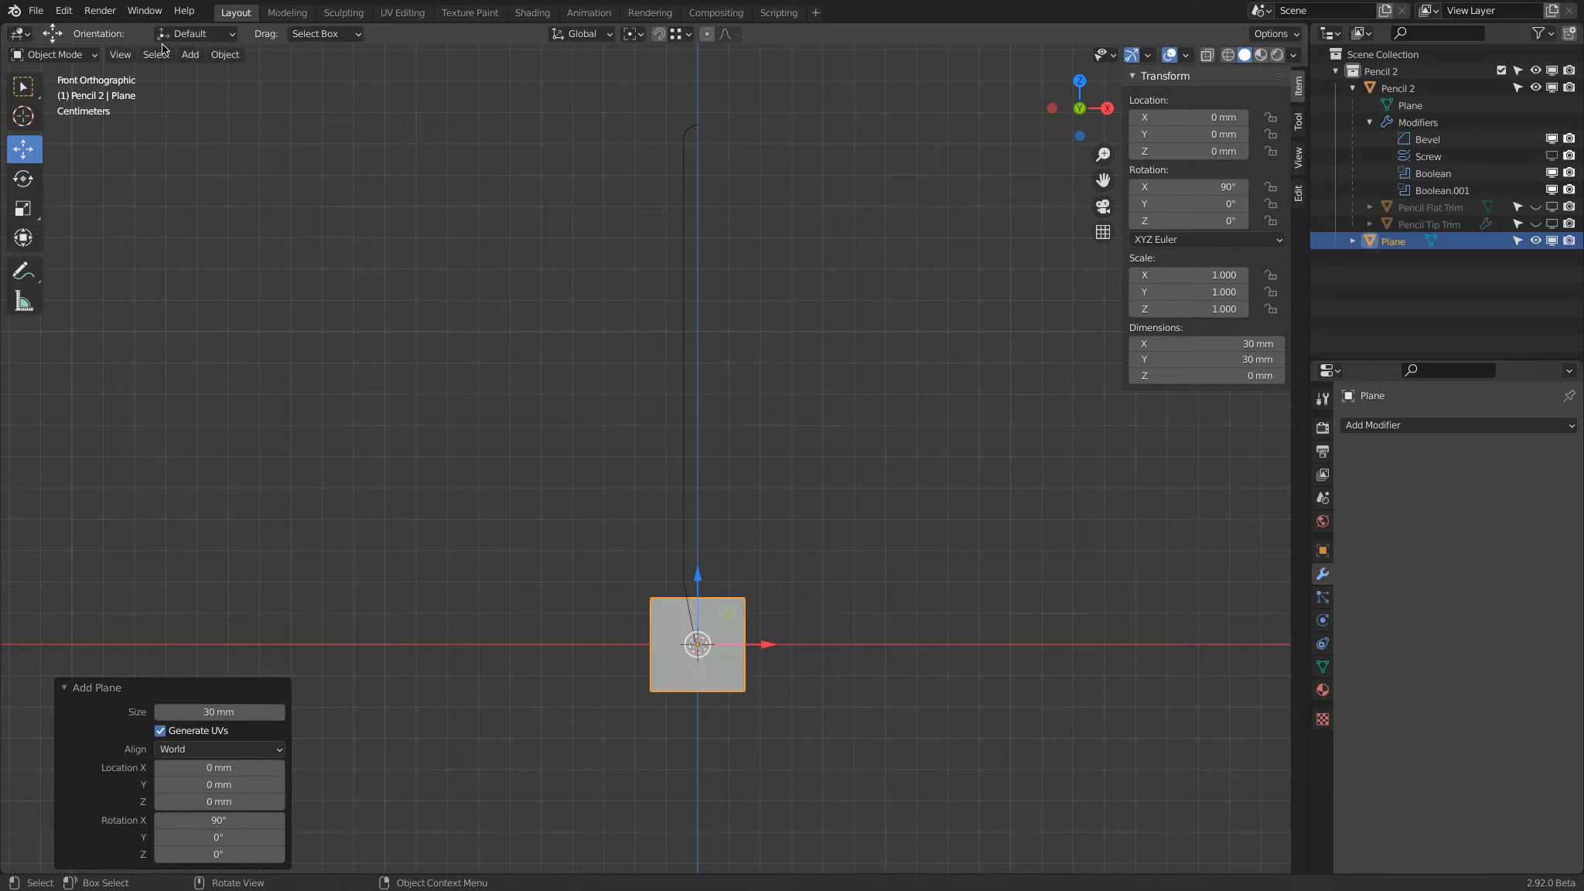
# Apply the plane's rotation and scale
pyautogui.click(234, 55)
pyautogui.moveTo(261, 142)
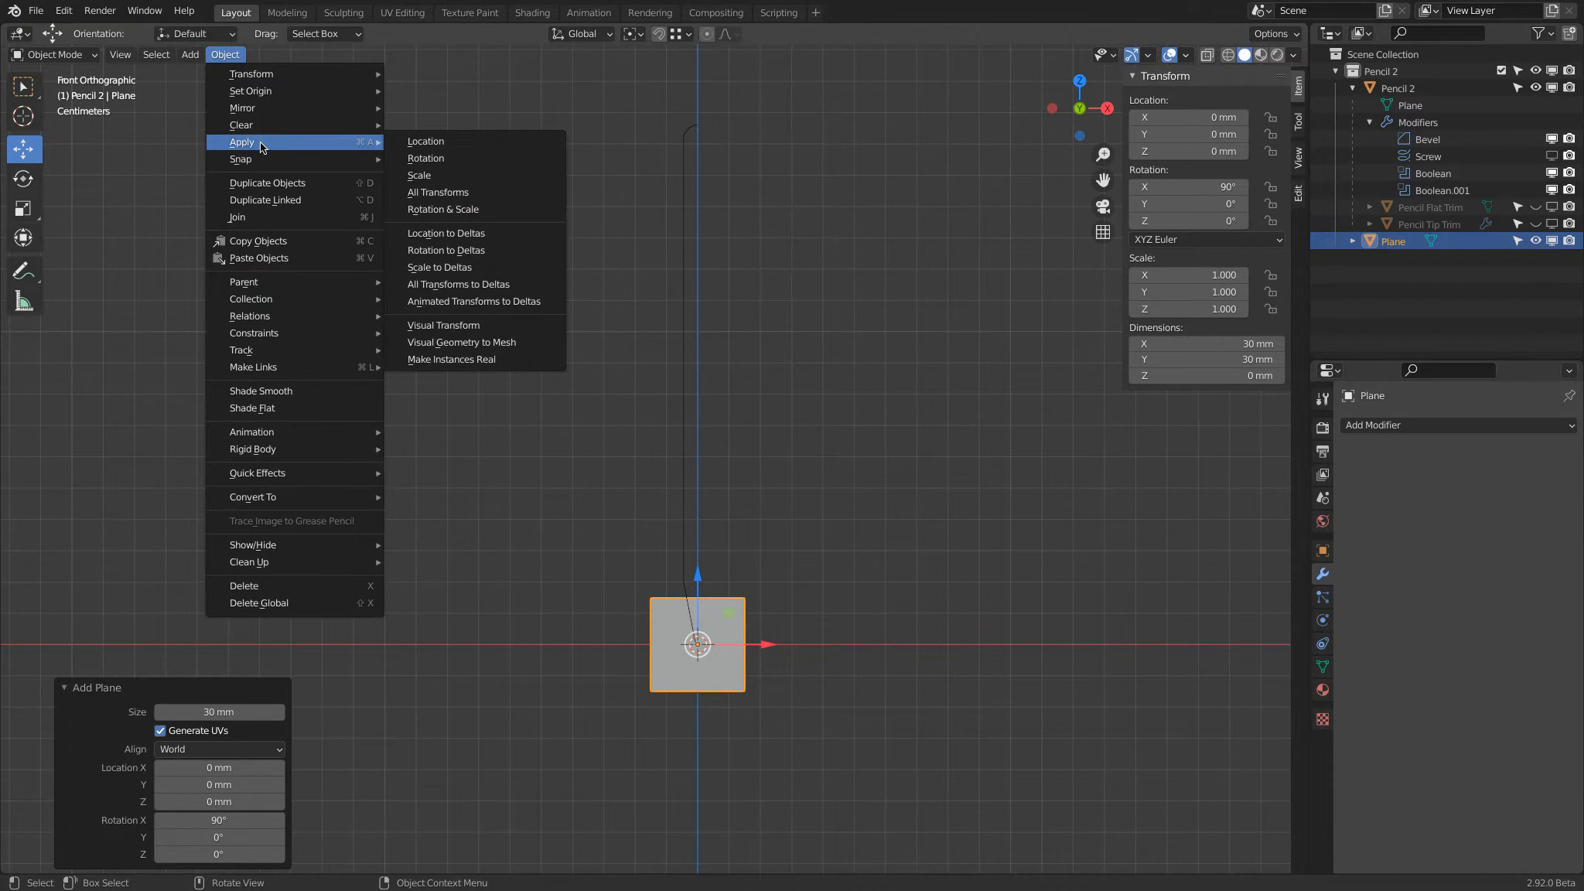
pyautogui.click(452, 209)
# Set the plane's Y dimension to 0 mm and apply its scale
pyautogui.click(1222, 360)
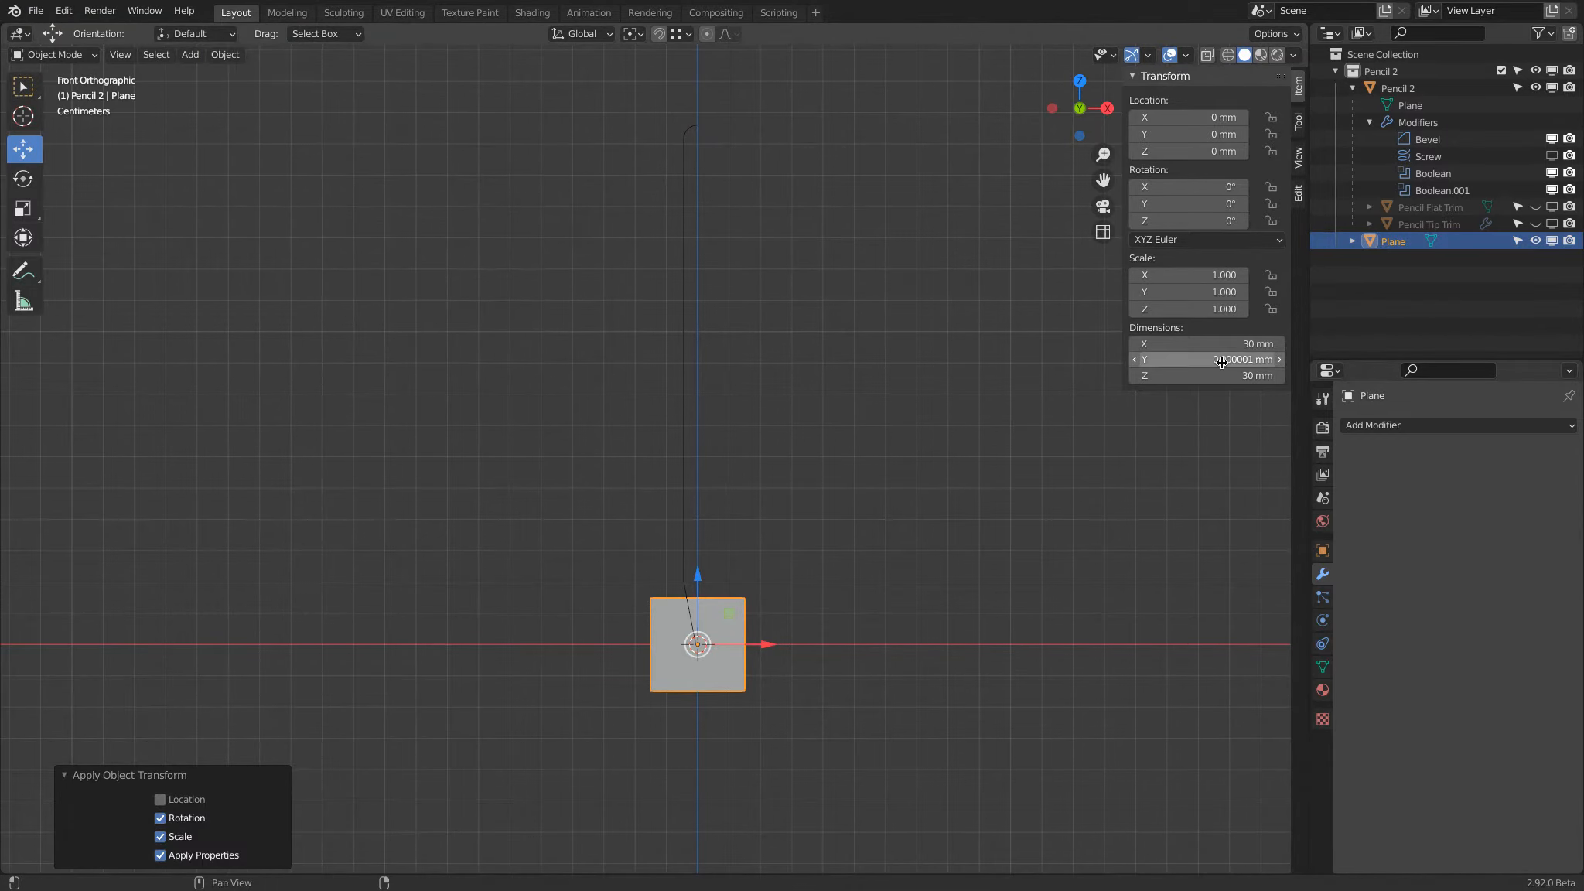
pyautogui.hotkey('ctrl', 'a')
pyautogui.write('0')
pyautogui.press('Return')
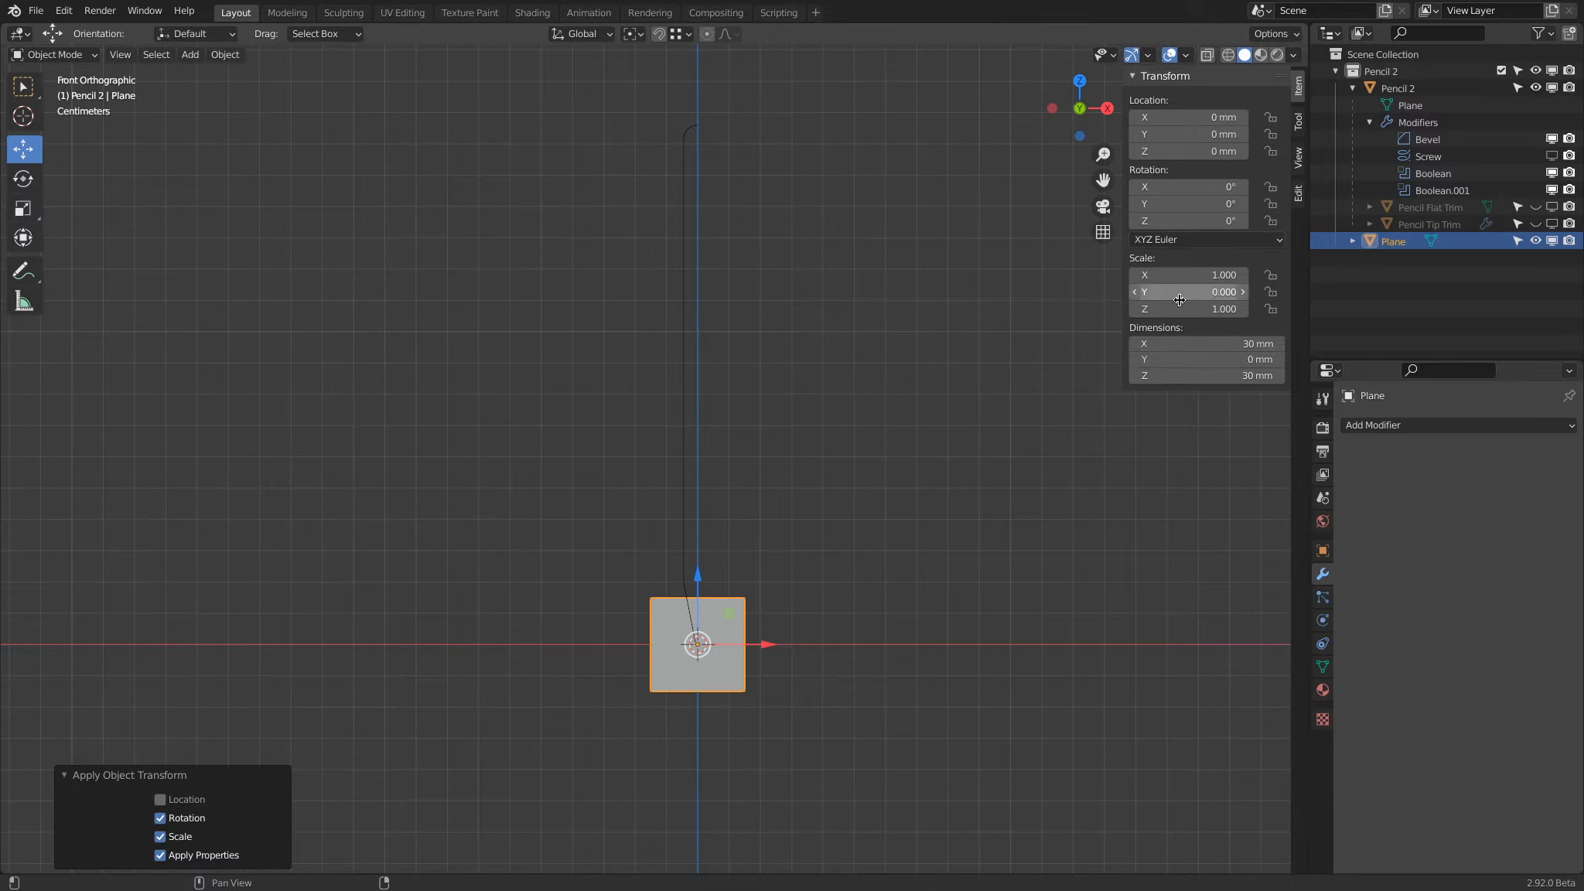
pyautogui.click(223, 55)
pyautogui.moveTo(263, 142)
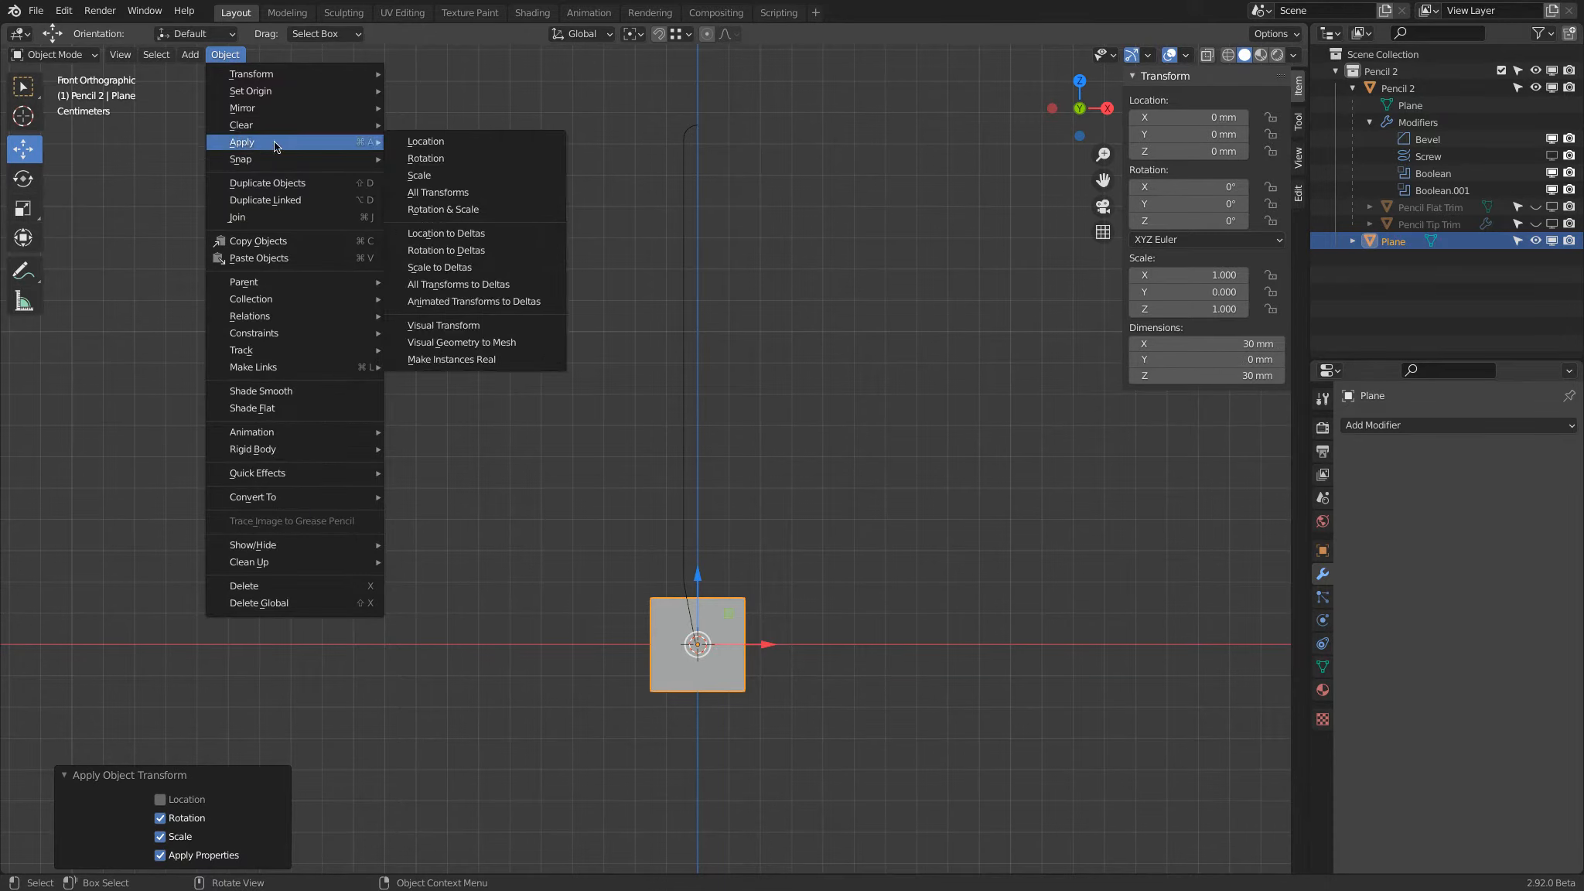
pyautogui.click(489, 177)
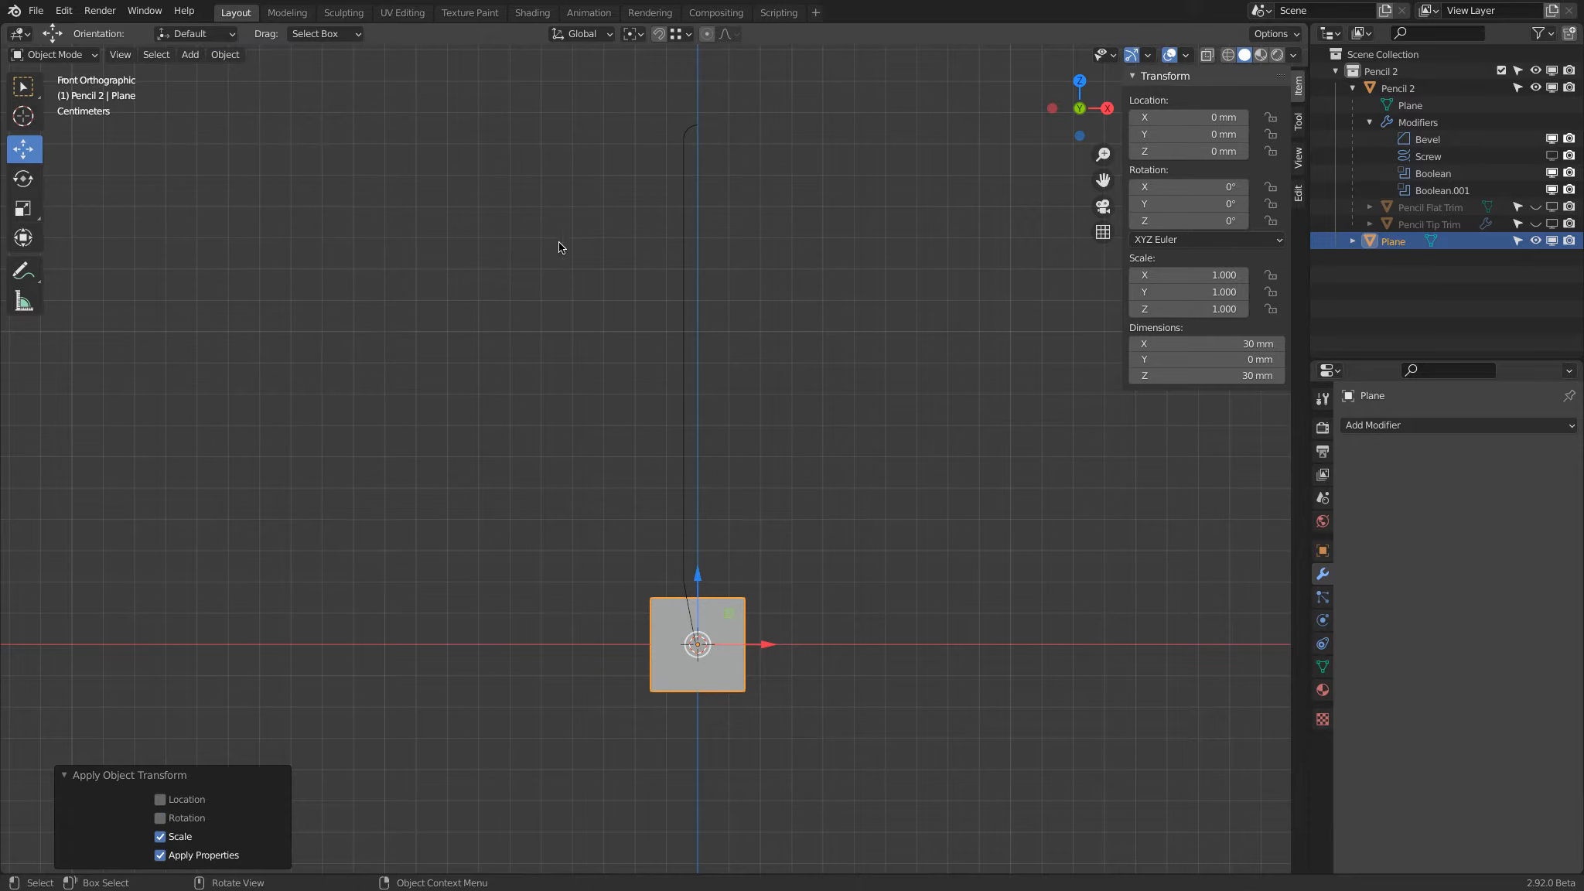
# Enter Edit Mode on the plane and subdivide it with one cut
pyautogui.click(78, 55)
pyautogui.click(78, 90)
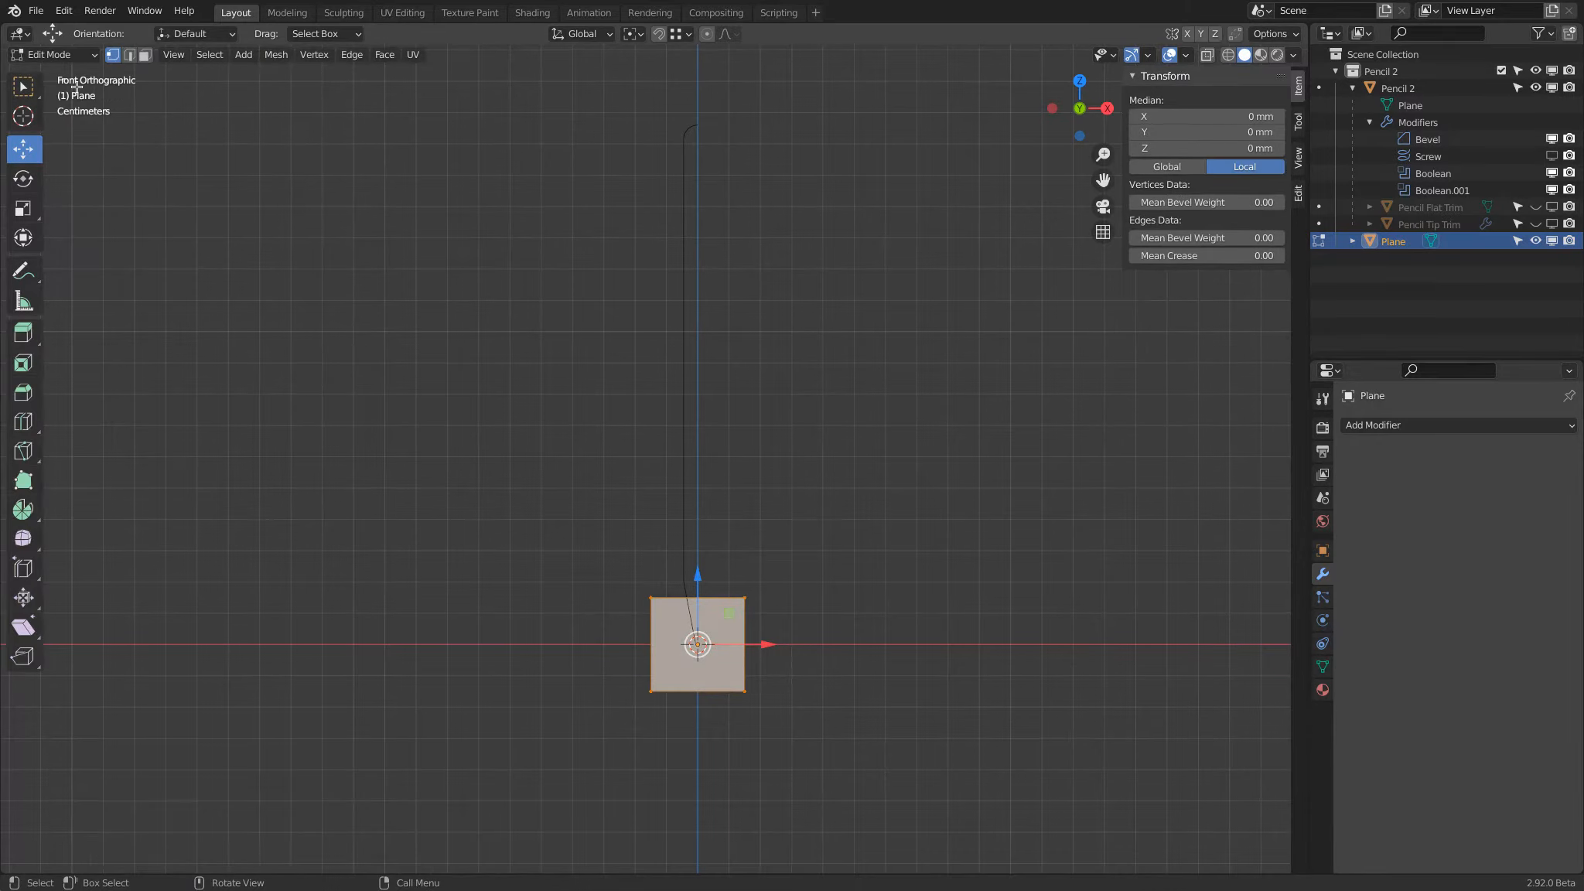
pyautogui.rightClick(670, 611)
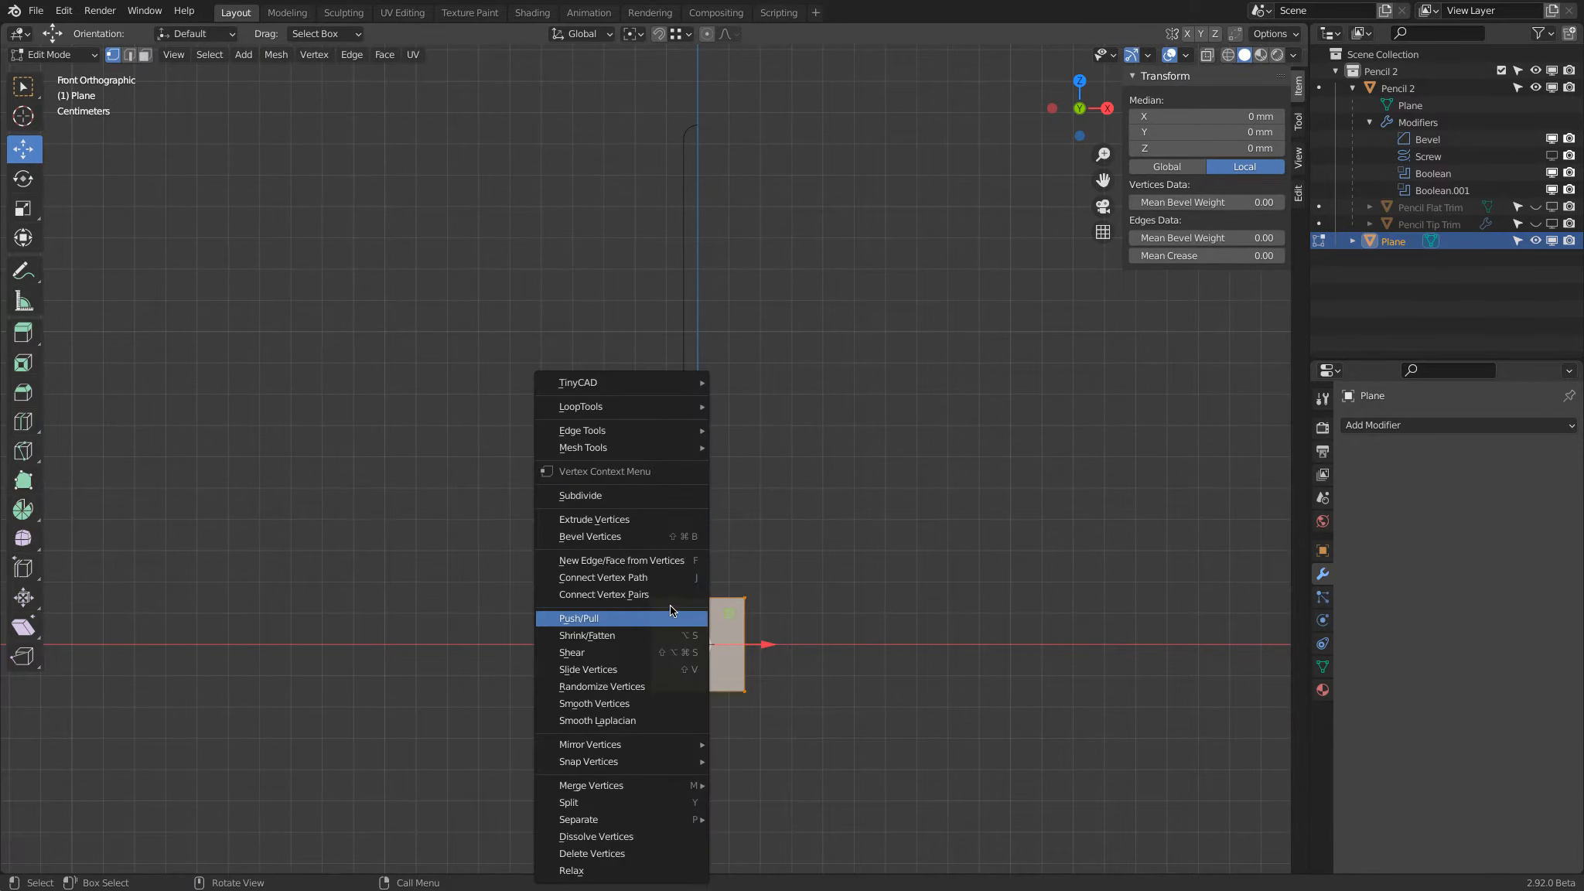
pyautogui.click(649, 495)
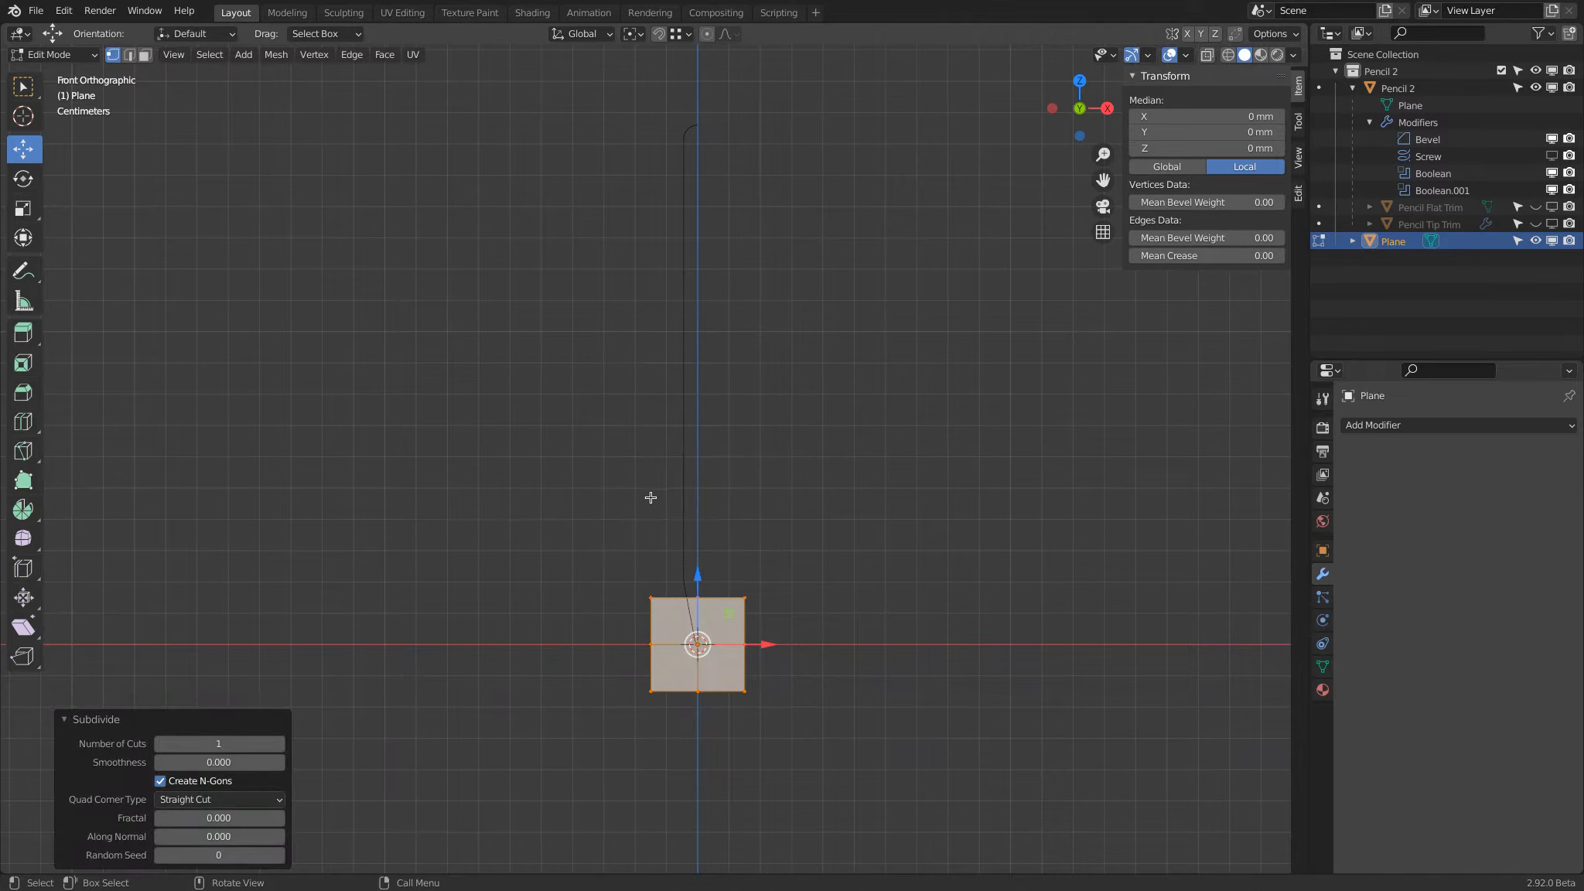
# Delete the five vertices along the subdivided plane's right and bottom sides, leaving only its upper-left quarter
pyautogui.click(741, 598)
pyautogui.keyDown('shift'); pyautogui.click(744, 644); pyautogui.keyUp('shift')
pyautogui.keyDown('shift'); pyautogui.click(744, 691); pyautogui.keyUp('shift')
pyautogui.keyDown('shift'); pyautogui.click(698, 690); pyautogui.keyUp('shift')
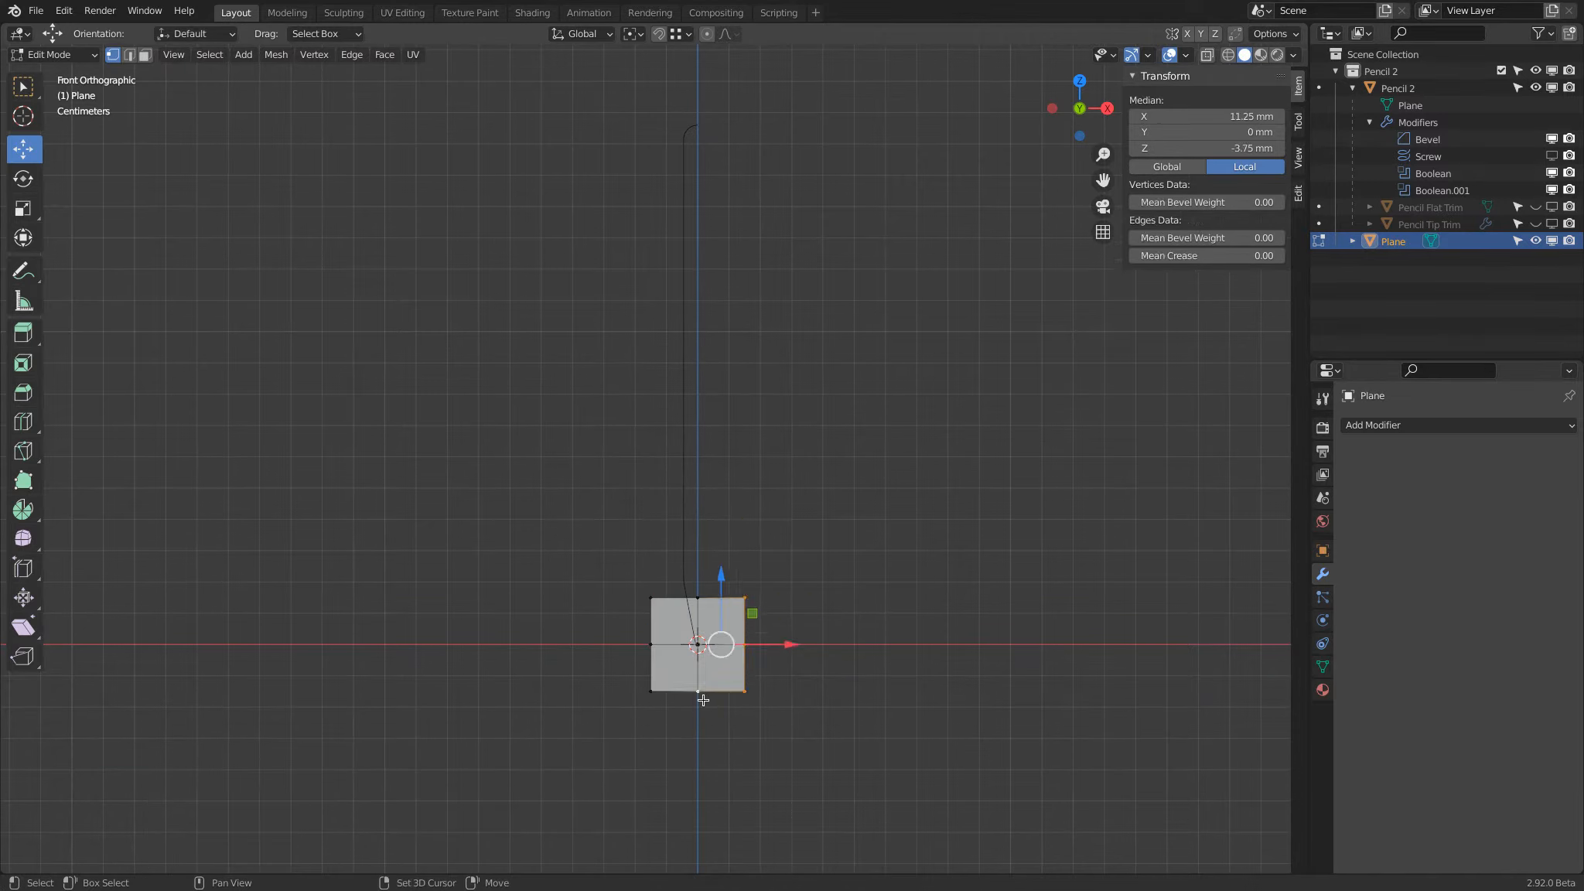
pyautogui.keyDown('shift'); pyautogui.click(651, 691); pyautogui.keyUp('shift')
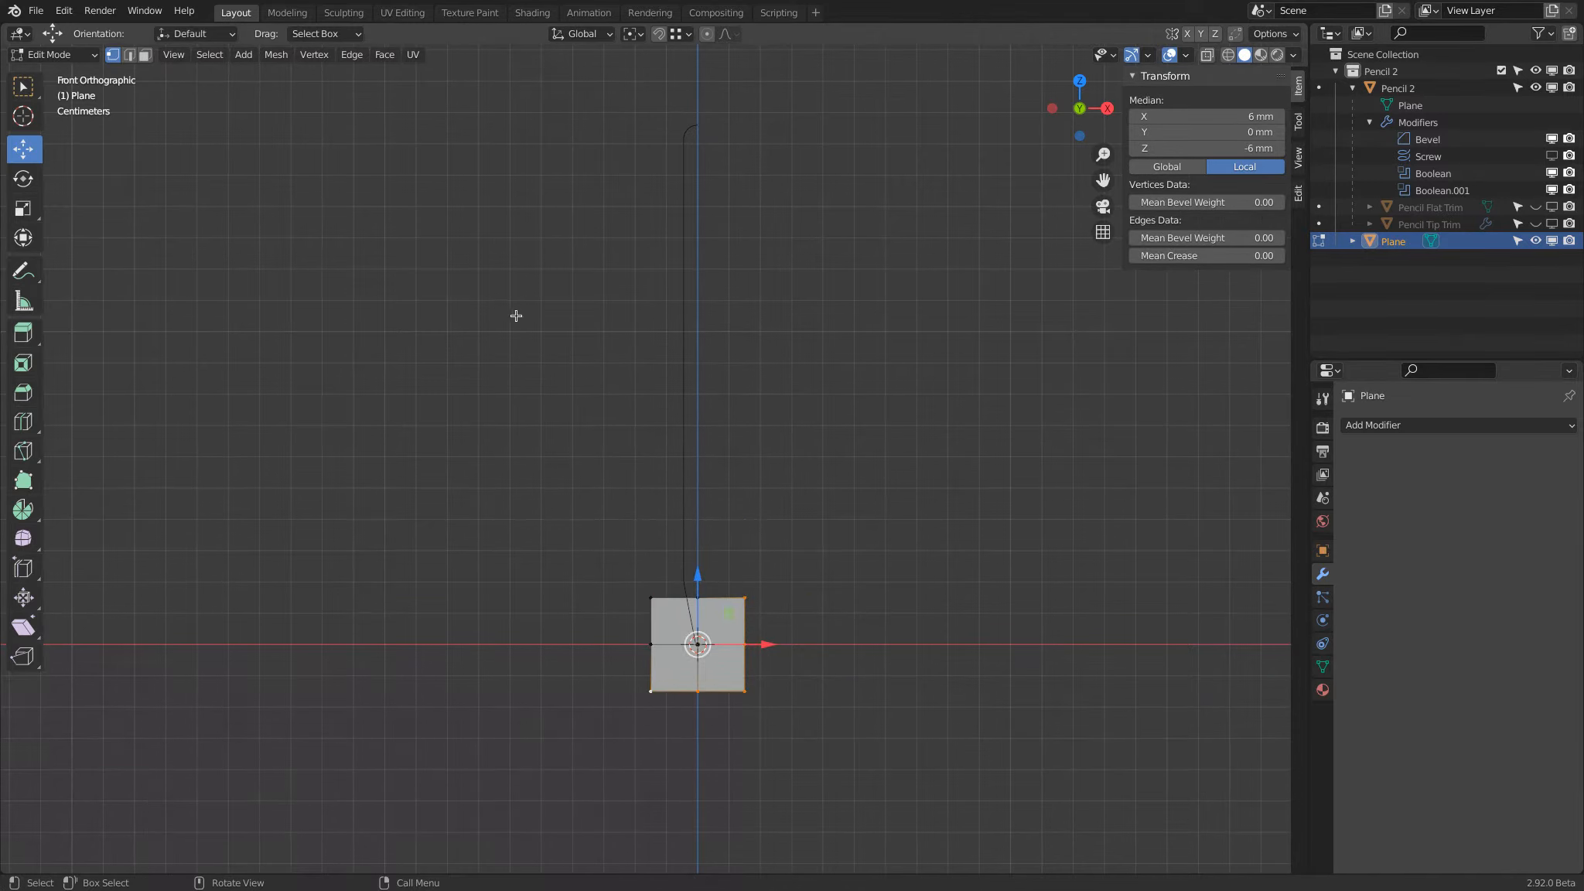
pyautogui.press('x')
pyautogui.click(515, 297)
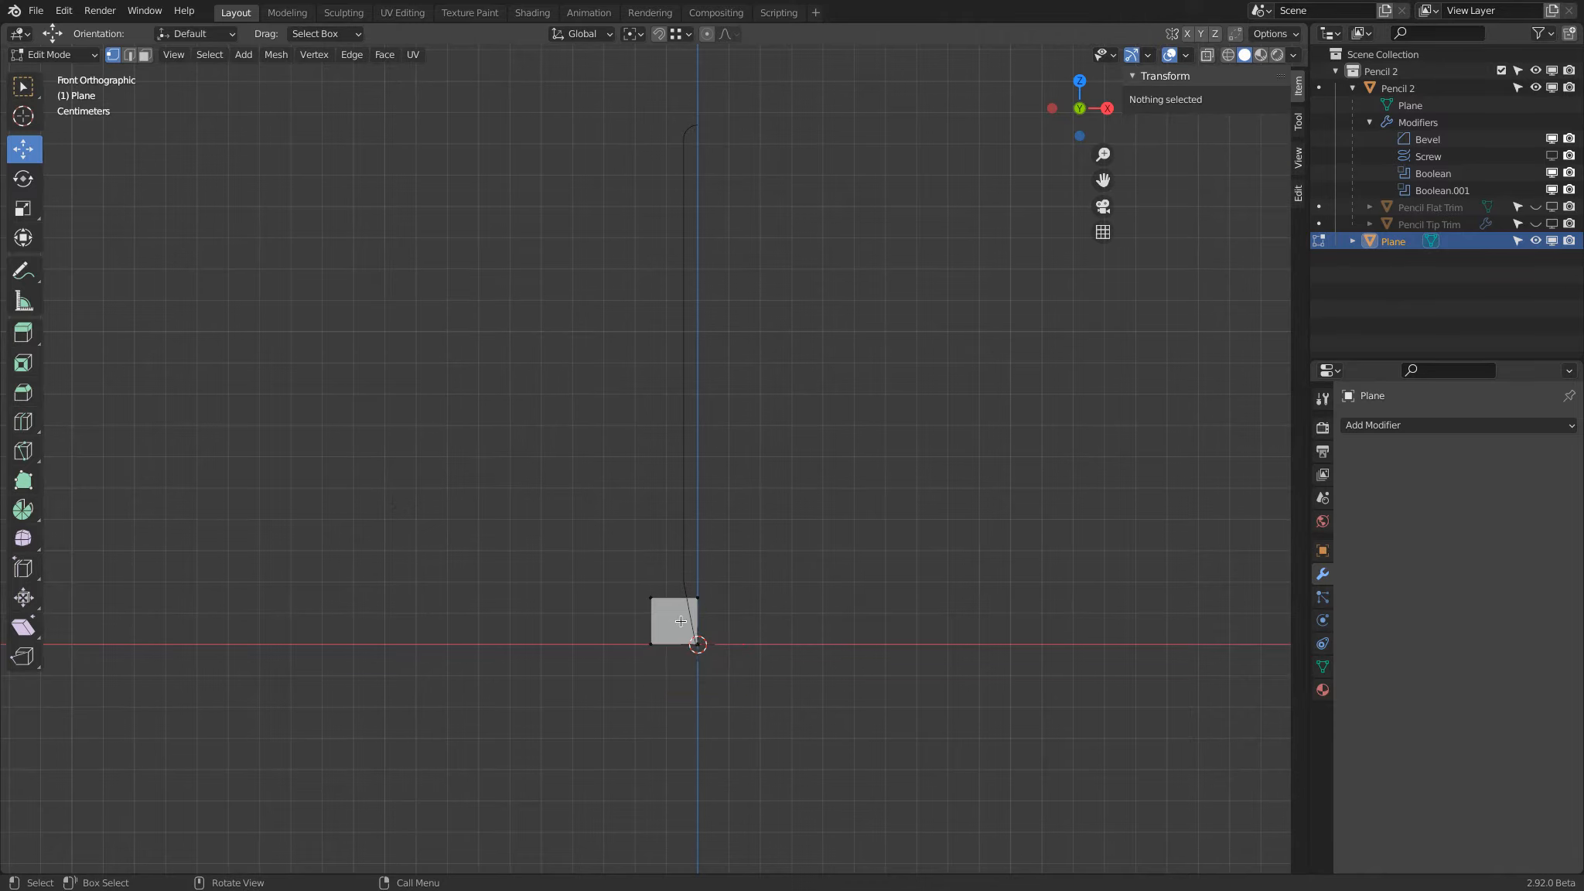
# Delete the bottom edge of the remaining quarter, between its two lower vertices, to open the profile
pyautogui.click(652, 646)
pyautogui.keyDown('shift'); pyautogui.click(697, 647); pyautogui.keyUp('shift')
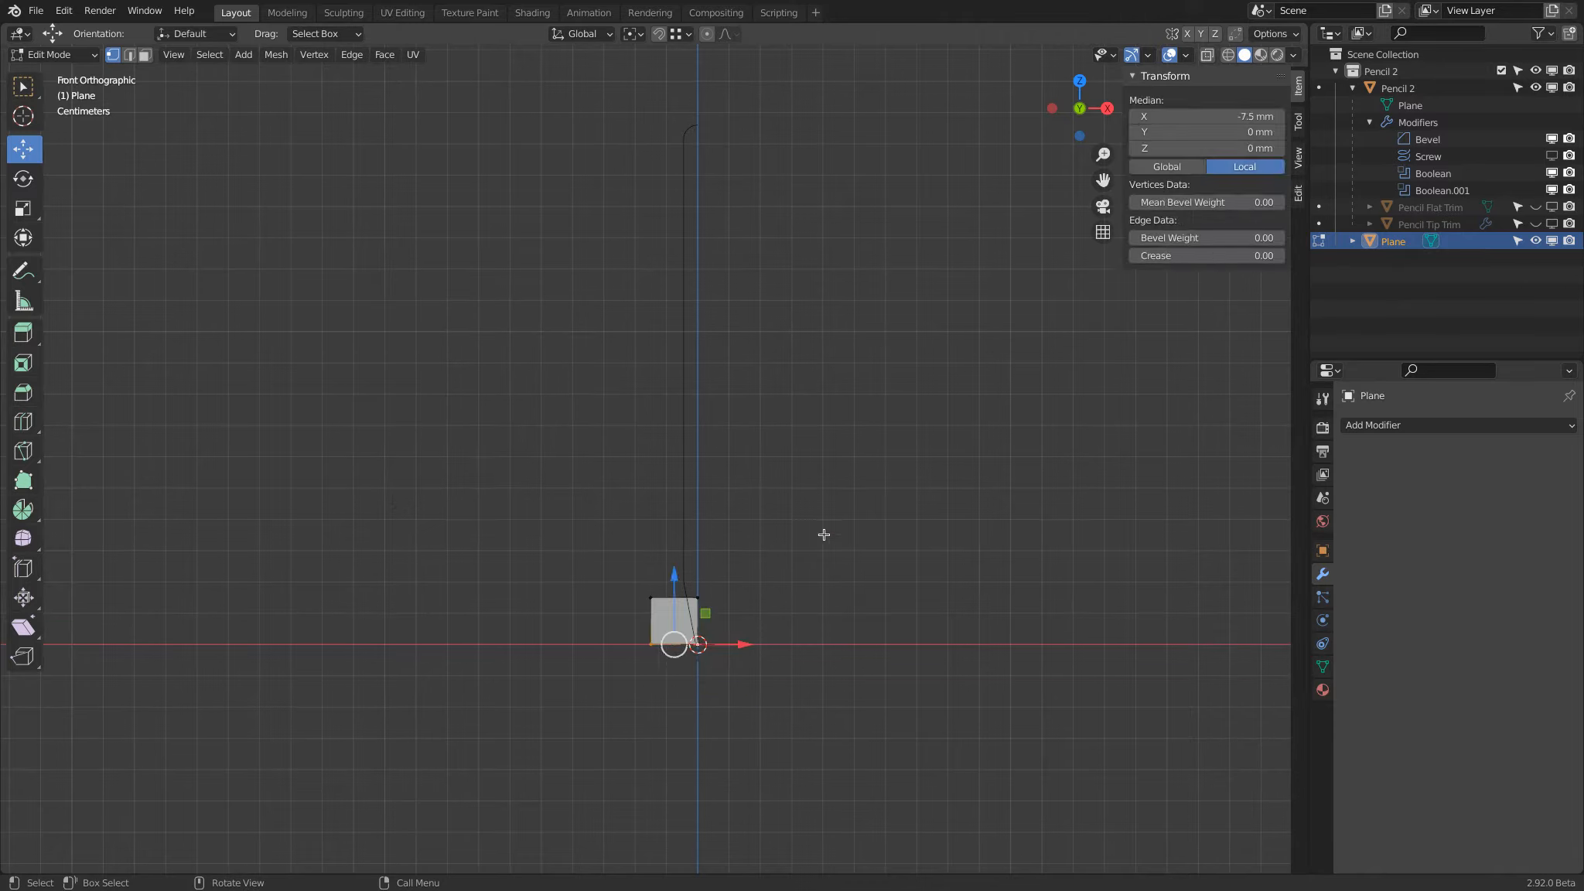
pyautogui.press('x')
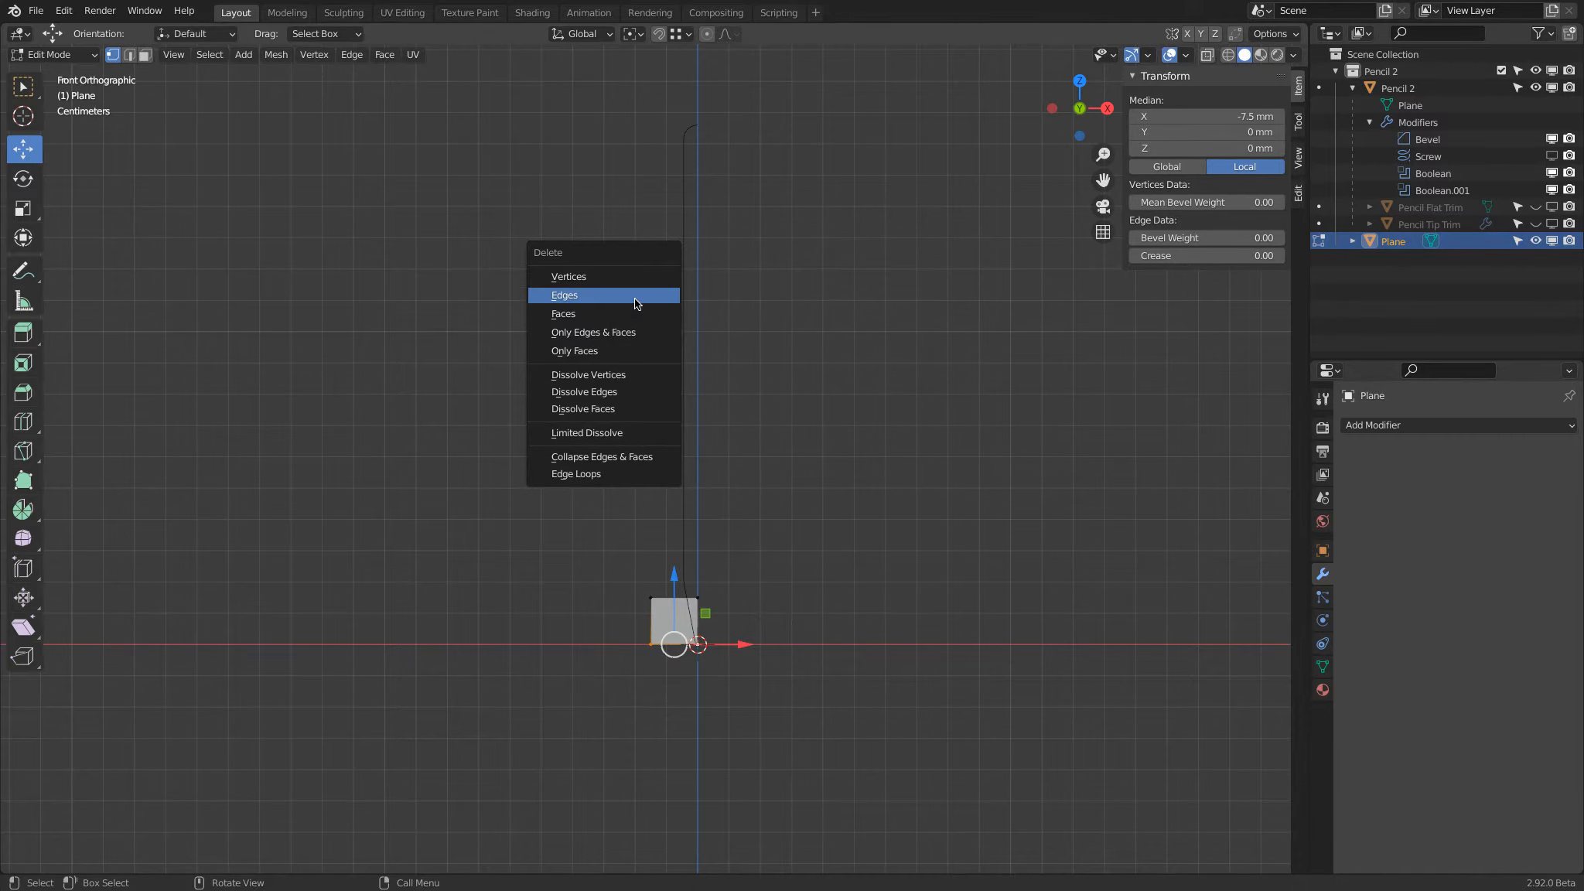
pyautogui.click(634, 298)
# Using Edge snapping, move the profile's right-hand vertices onto the pencil's taper, at about X -3.66, Z 15.69 mm and X -2.13, Z 7.81 mm
pyautogui.scroll(7, 722, 549)
pyautogui.scroll(3, 700, 324)
pyautogui.click(678, 36)
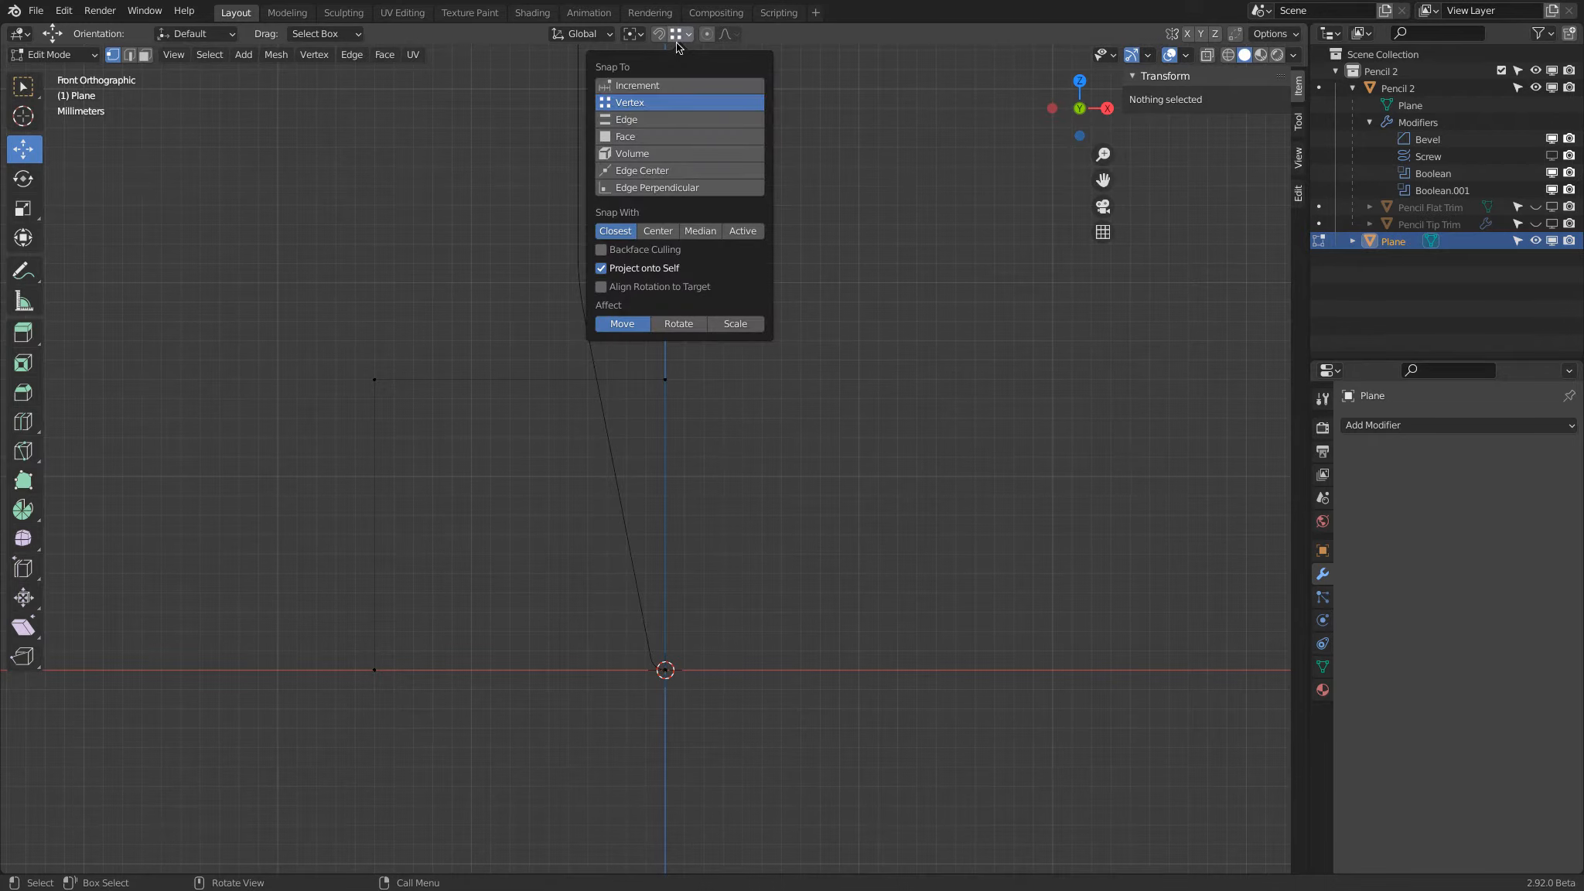
pyautogui.click(650, 119)
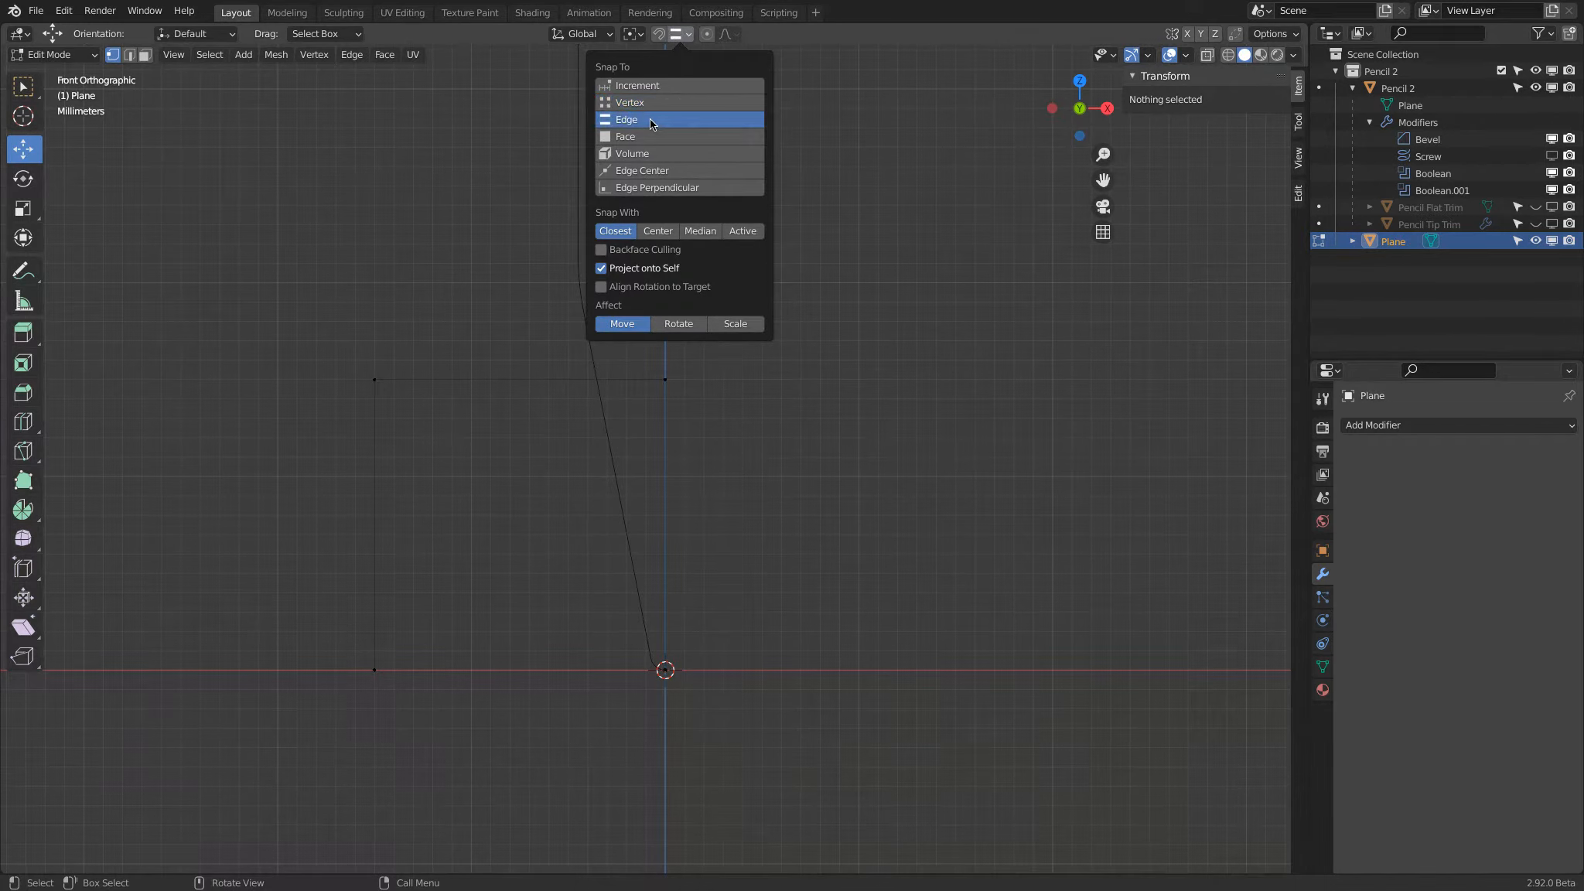
pyautogui.click(663, 379)
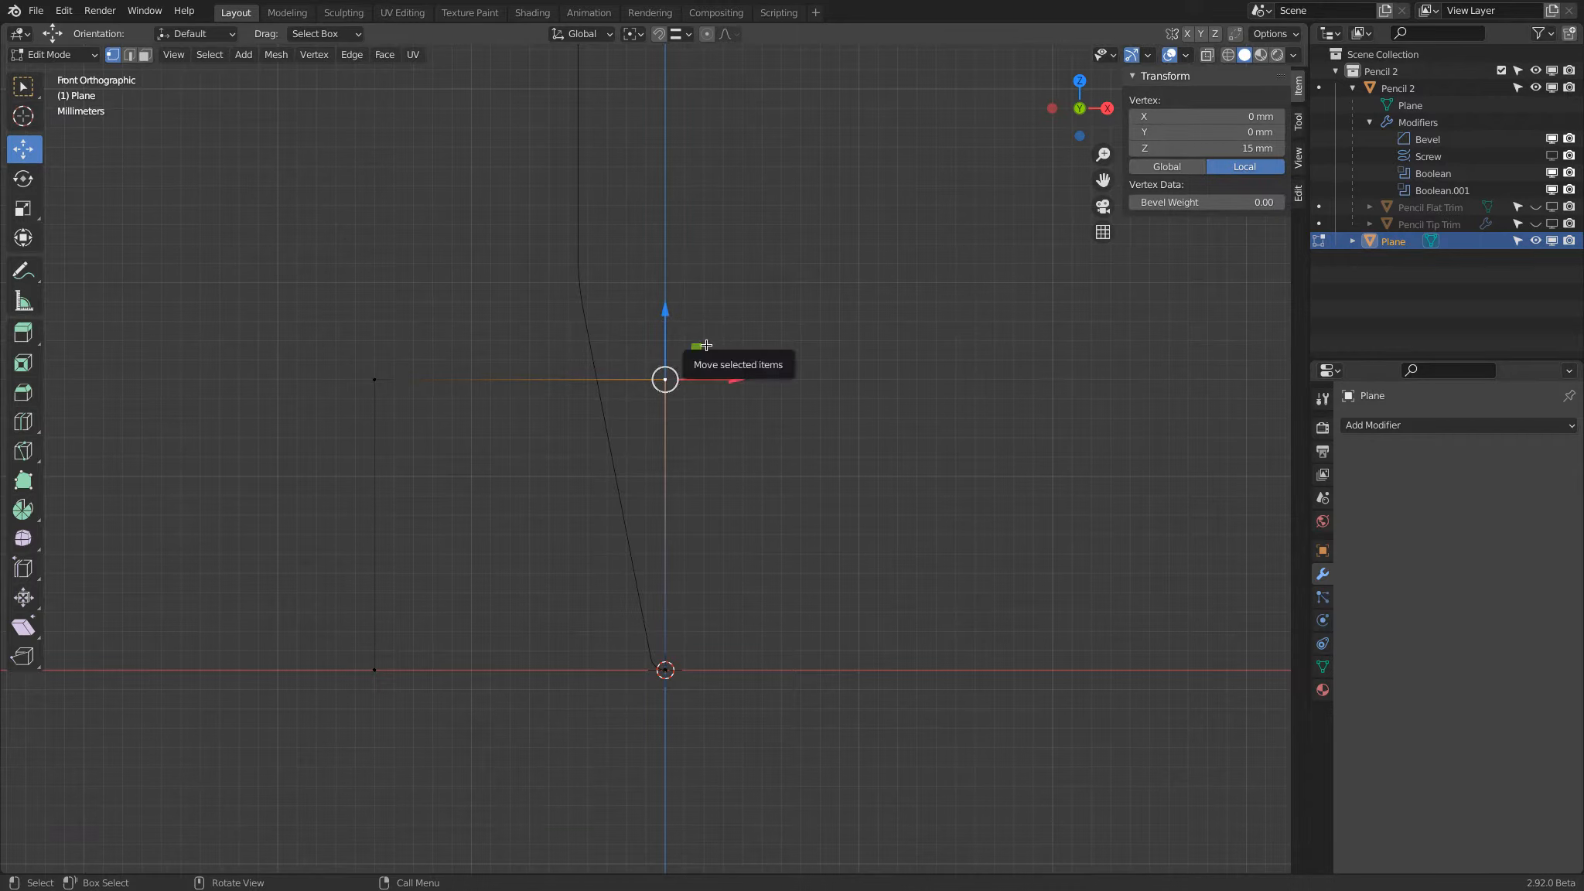
pyautogui.moveTo(706, 345); pyautogui.dragTo(581, 374)
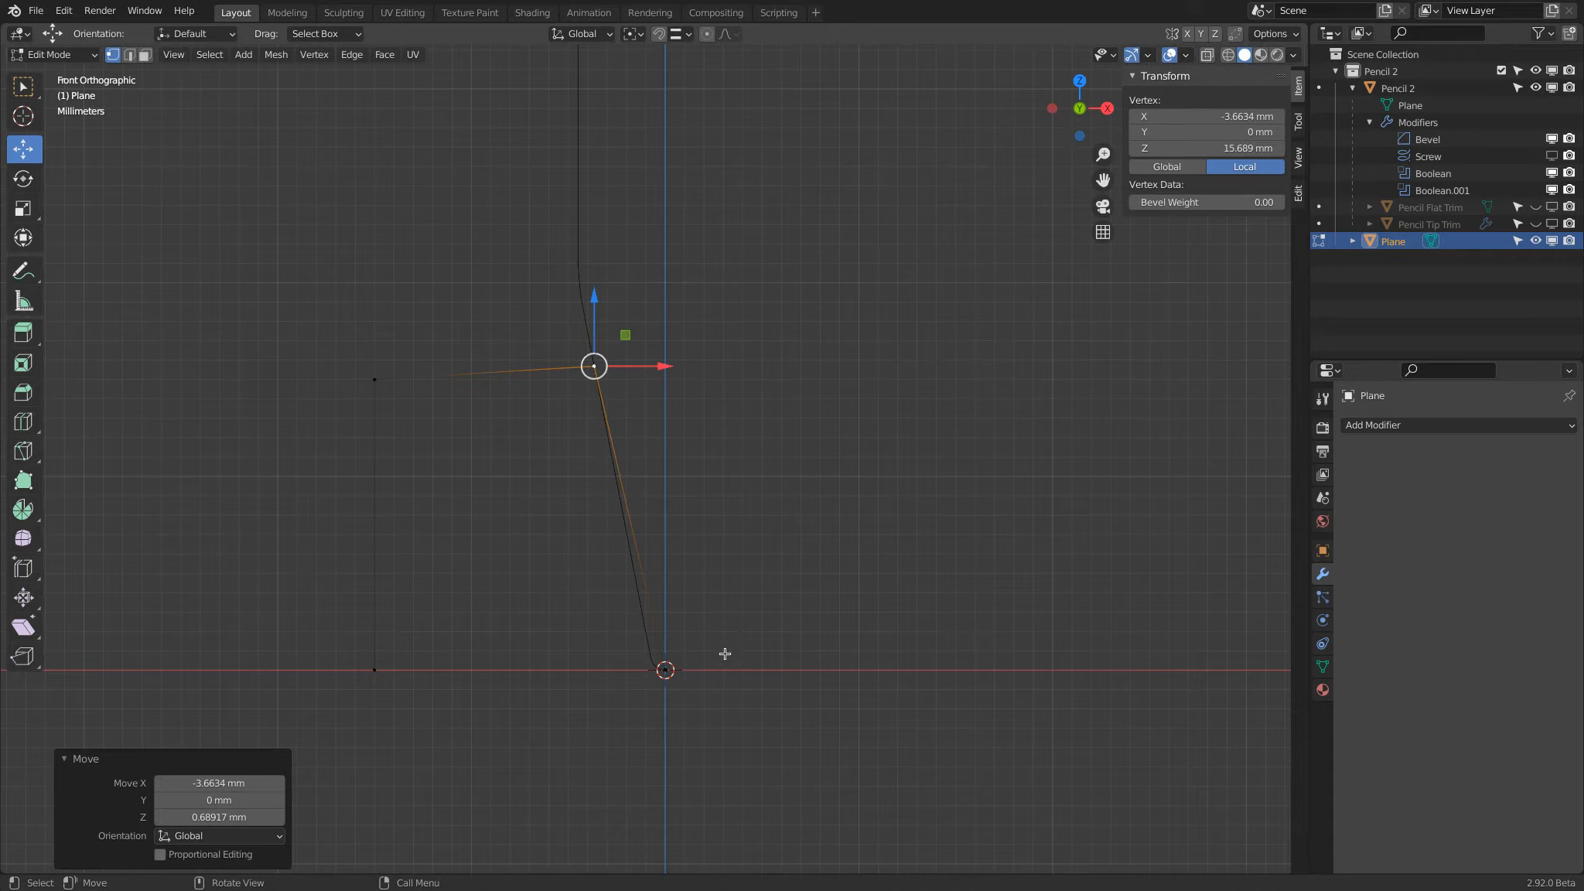
pyautogui.click(665, 670)
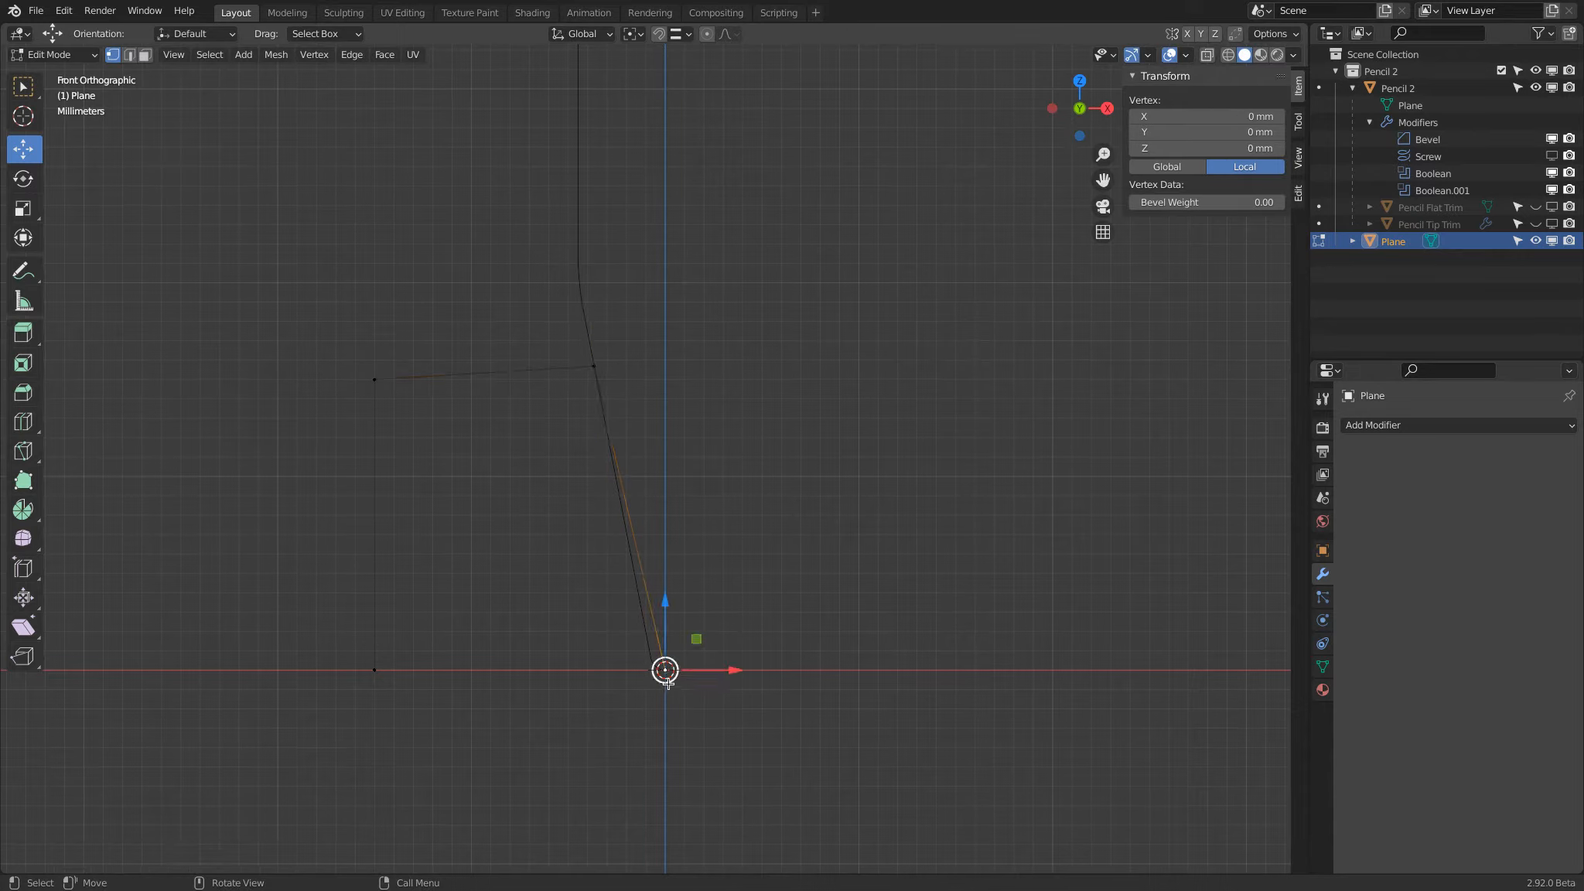
pyautogui.moveTo(666, 670); pyautogui.dragTo(625, 520)
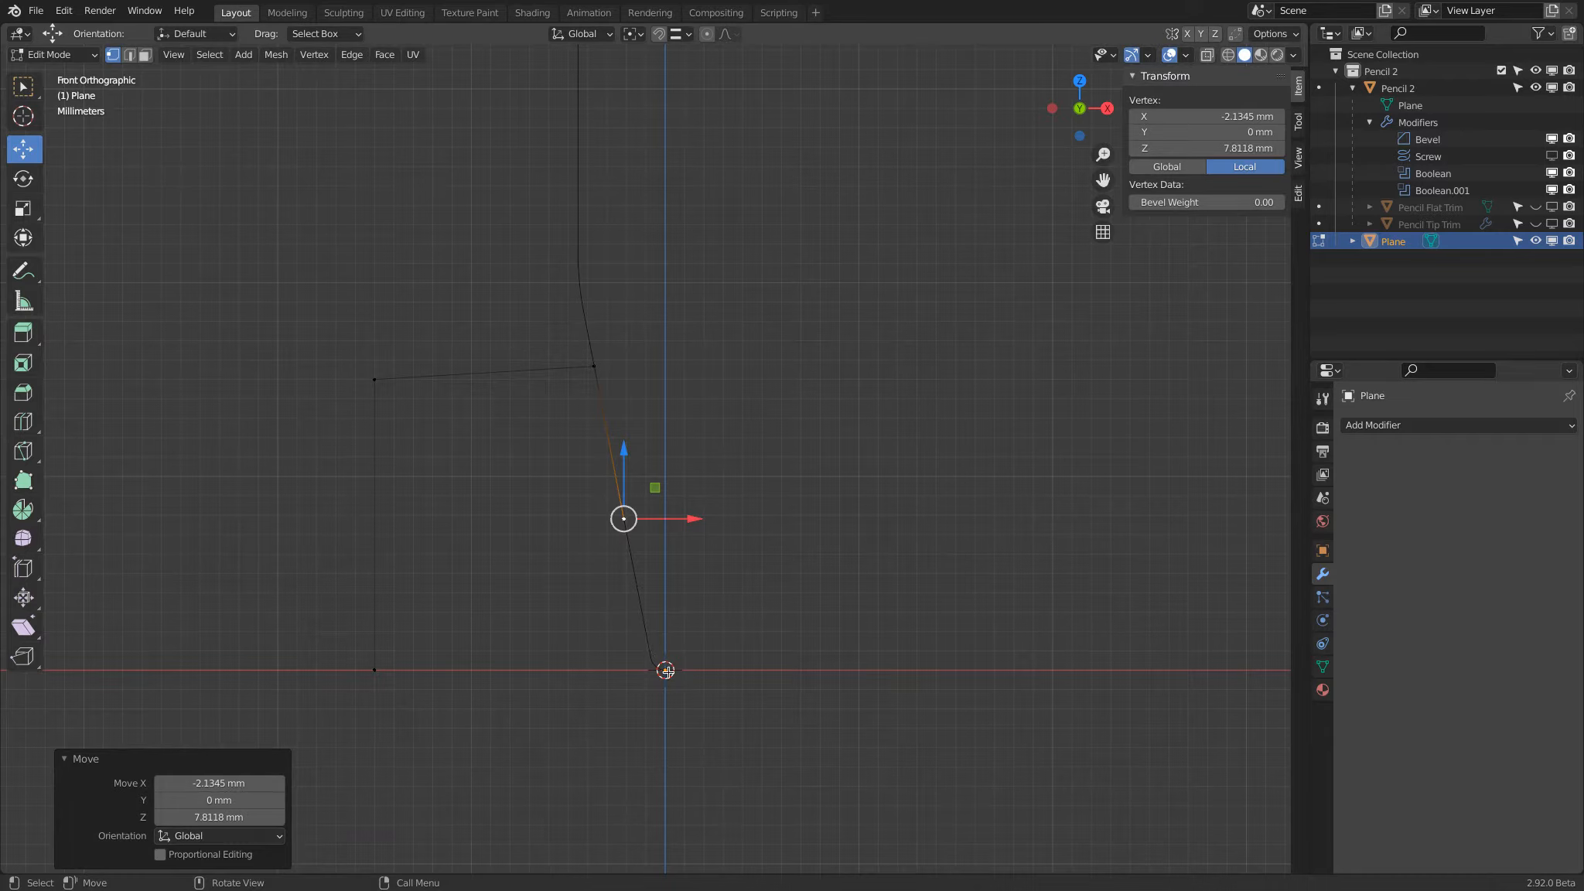
# Return to Object Mode and move the Pencil 2 object up 4 mm along Z
pyautogui.click(74, 54)
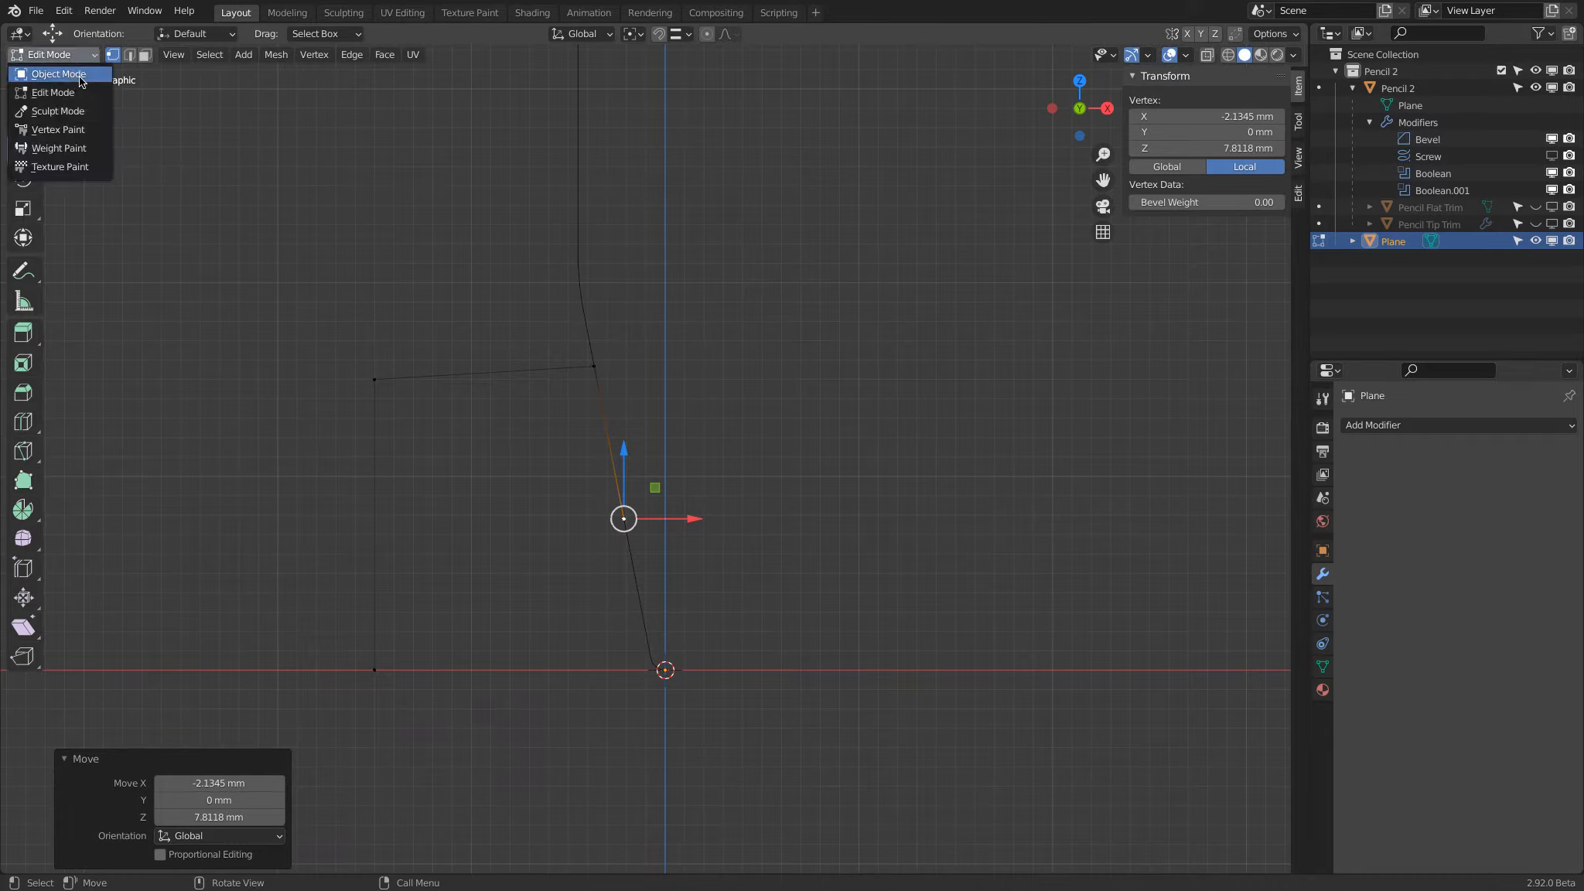
pyautogui.click(59, 74)
pyautogui.click(585, 291)
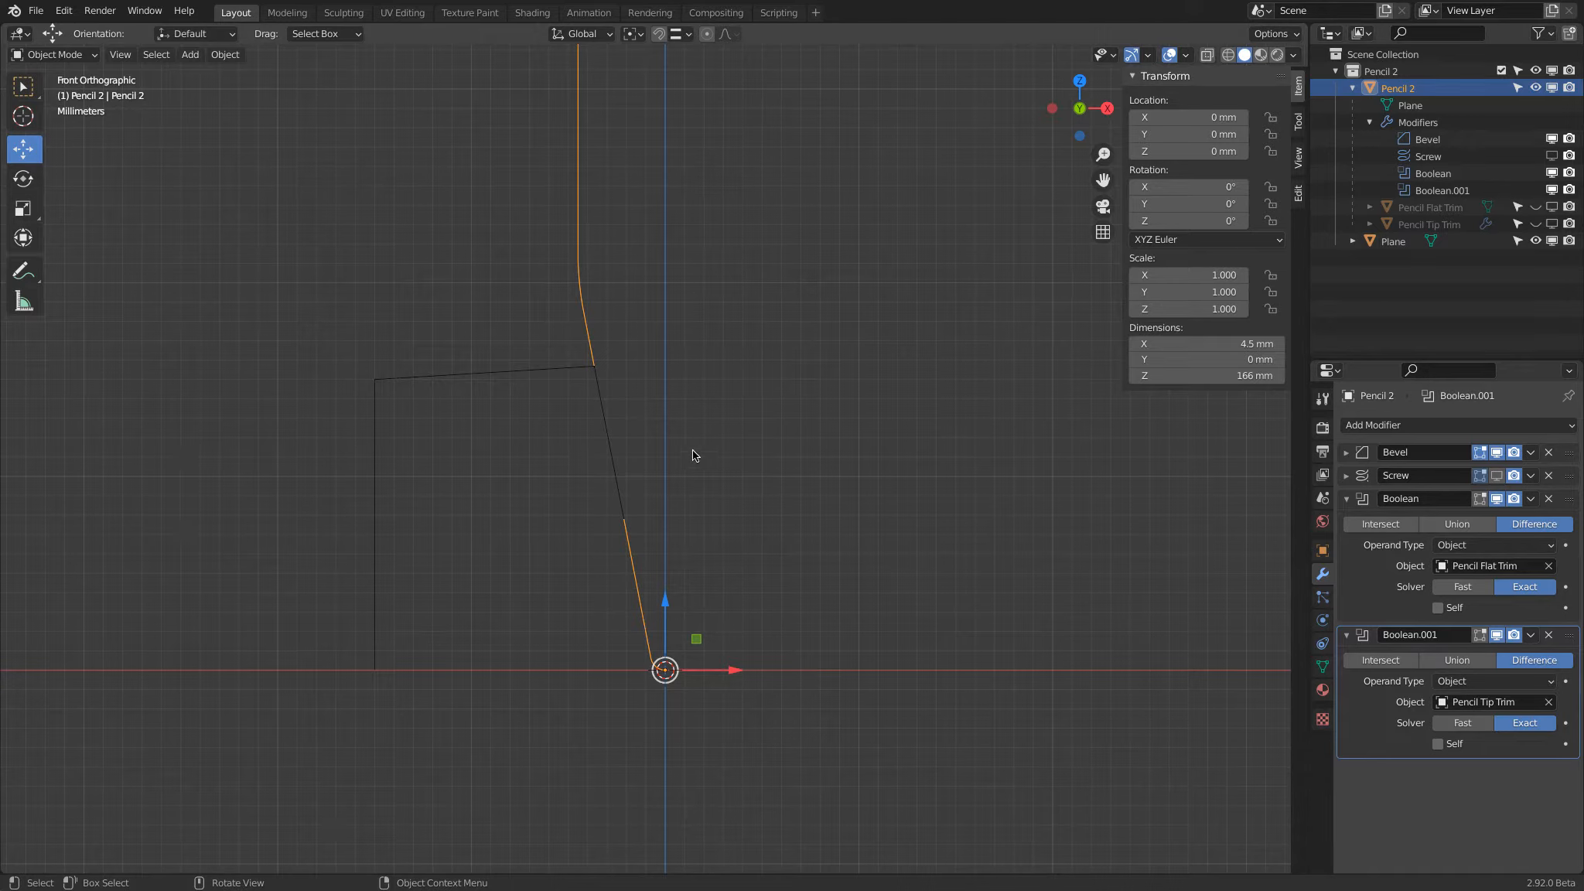
pyautogui.moveTo(668, 596); pyautogui.dragTo(667, 524)
pyautogui.write('4')
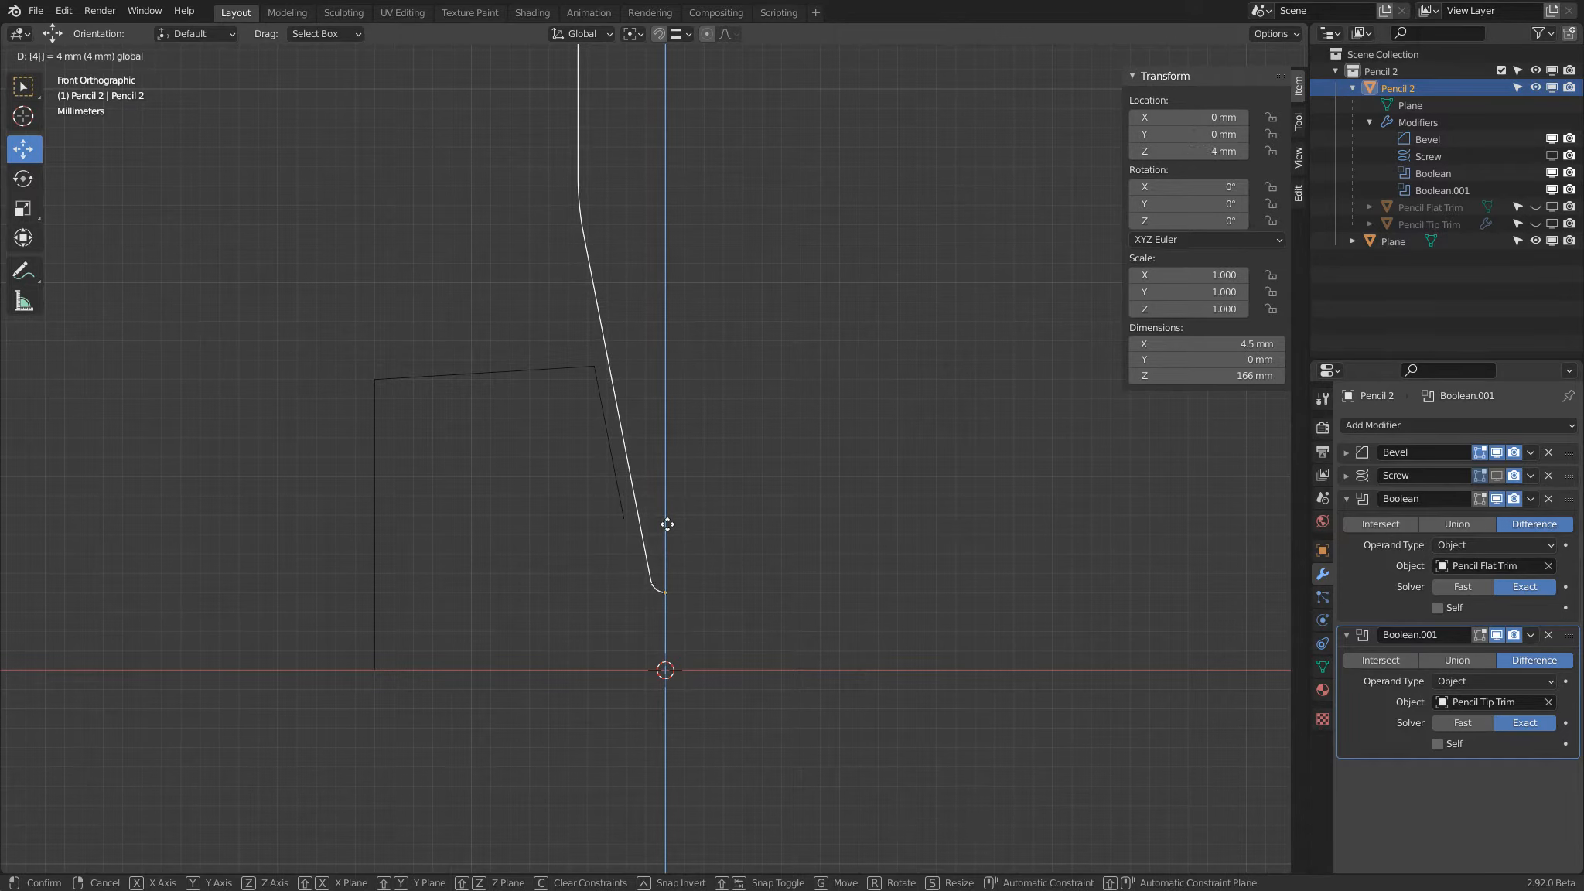
pyautogui.press('Return')
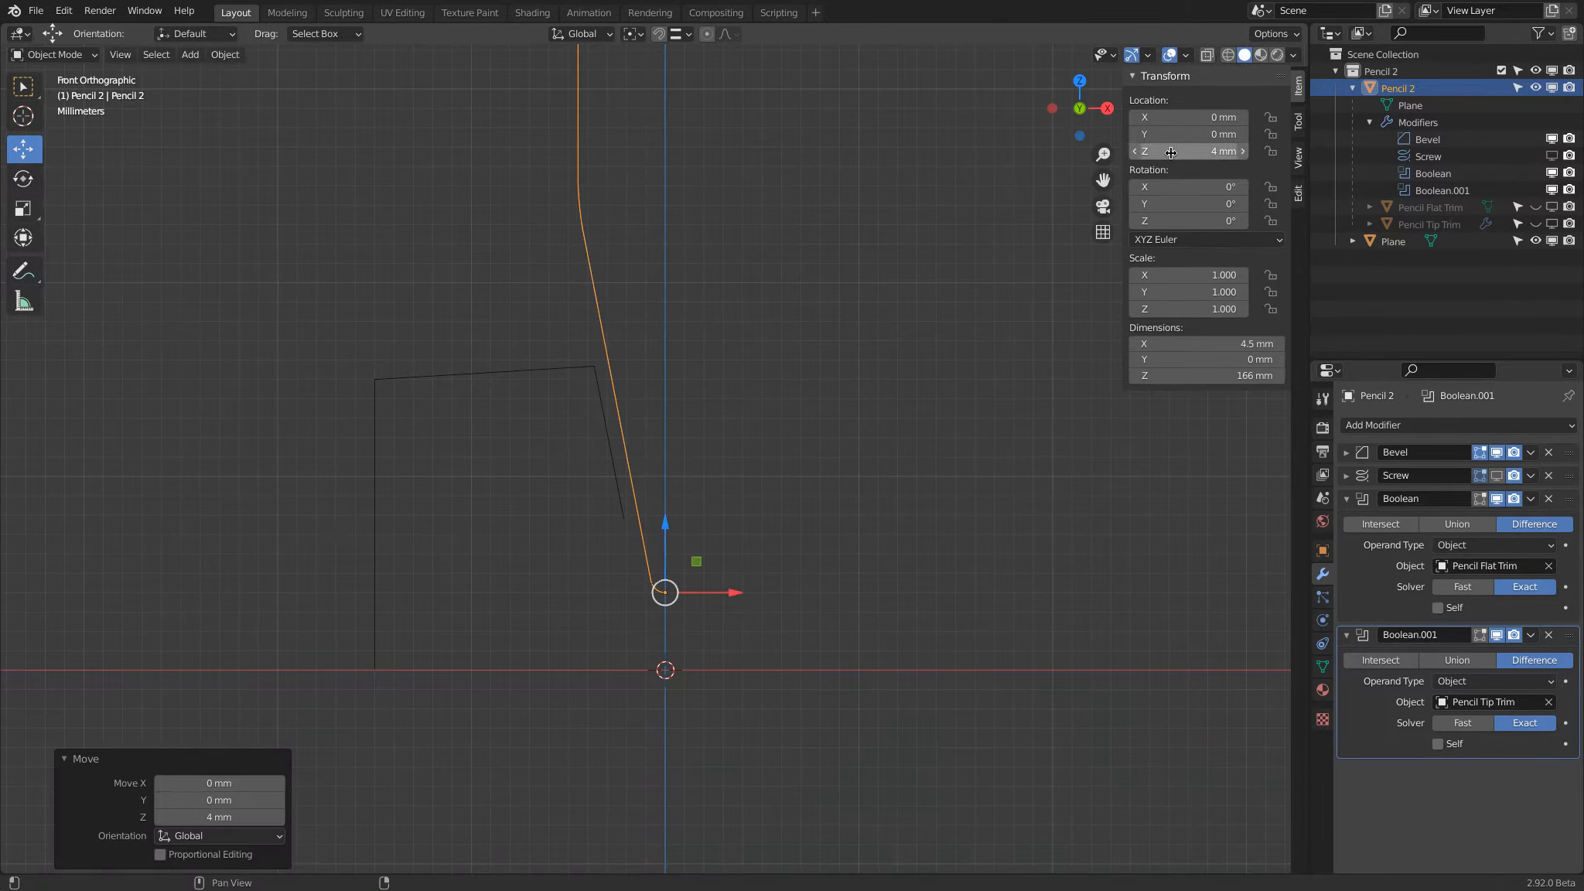
# Check the raised pencil by showing its Screw modifier in the viewport and hiding it again
pyautogui.click(1498, 475)
pyautogui.click(1498, 476)
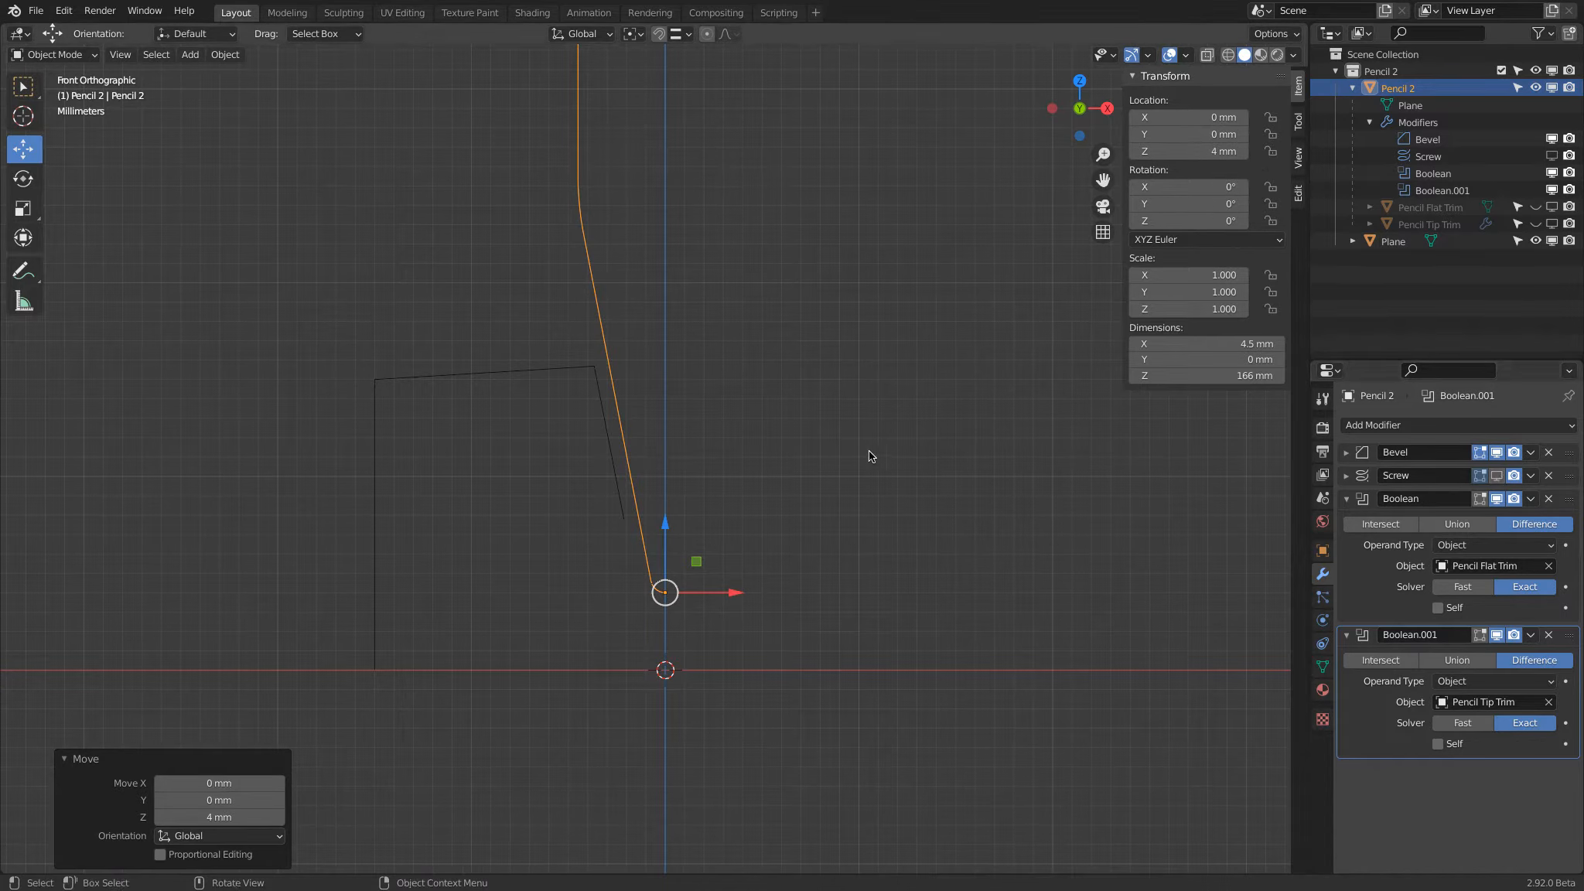
# Edit the Plane profile and move its two right-hand vertices onto the raised pencil's taper, the upper one at about X -3.02, Z 16.37 mm
pyautogui.click(475, 374)
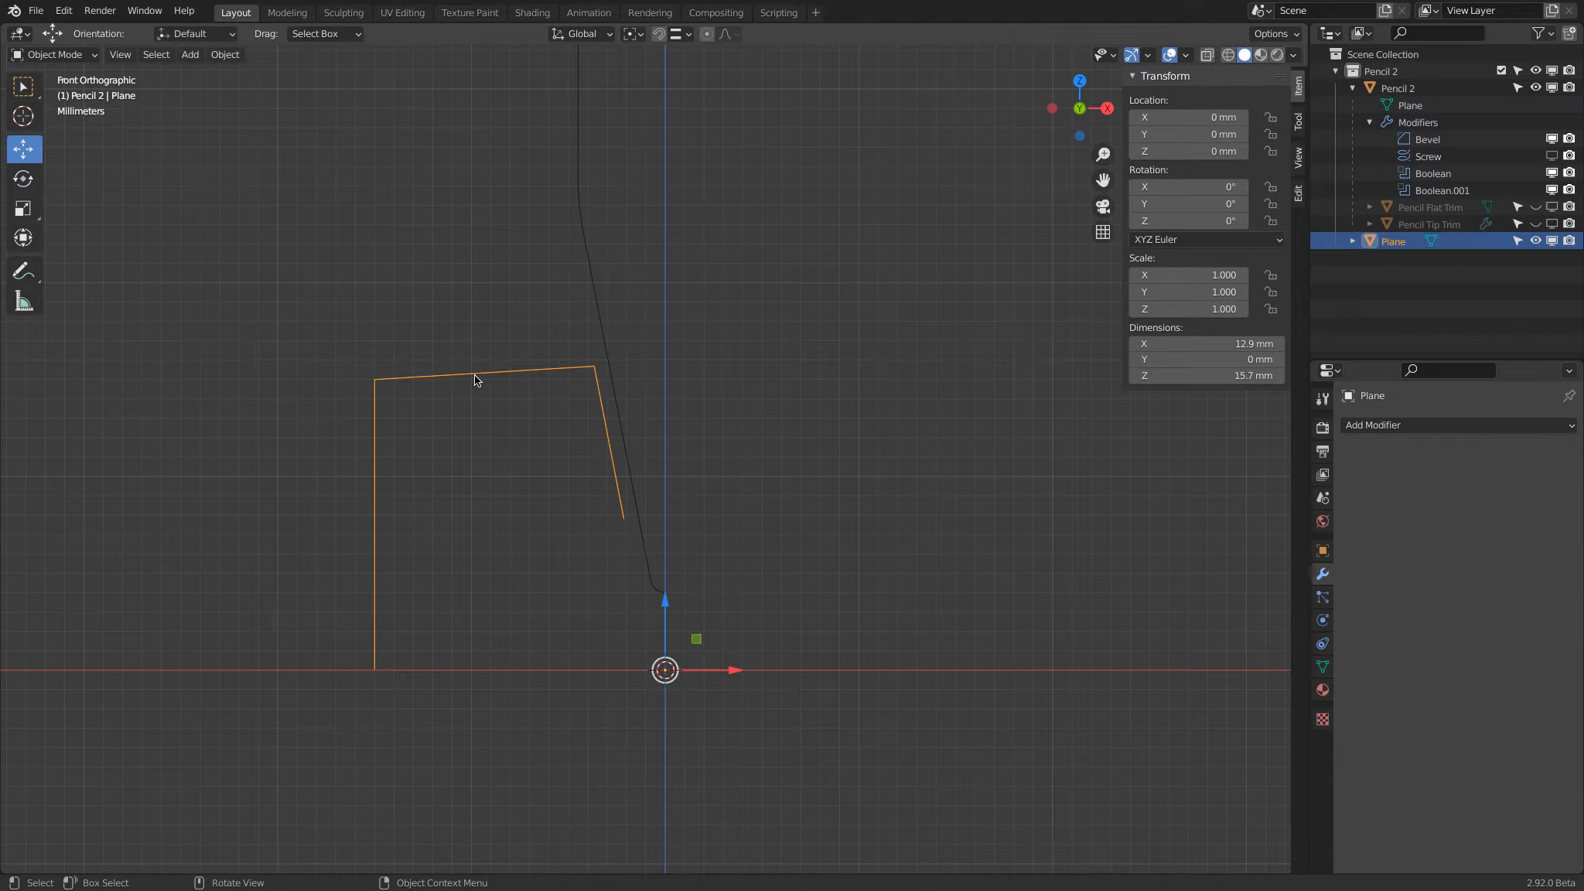
pyautogui.click(53, 54)
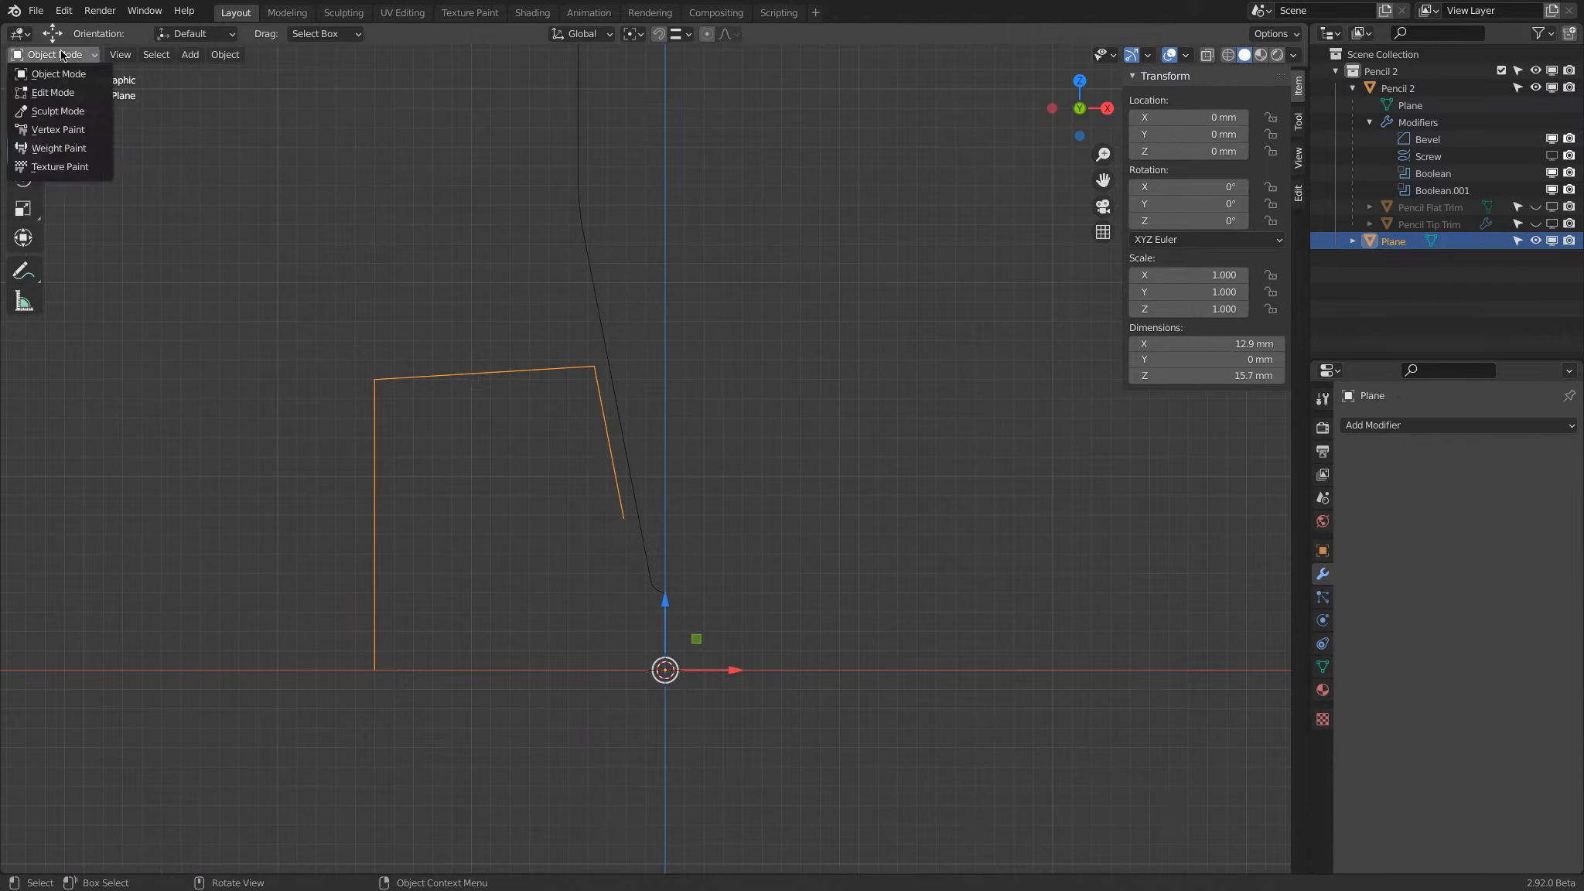
pyautogui.click(54, 92)
pyautogui.moveTo(656, 488); pyautogui.dragTo(672, 490)
pyautogui.click(603, 366)
pyautogui.moveTo(625, 334)
pyautogui.mouseDown()
pyautogui.moveTo(611, 347)
pyautogui.moveTo(831, 357)
pyautogui.moveTo(584, 368)
pyautogui.moveTo(608, 353)
pyautogui.mouseUp()
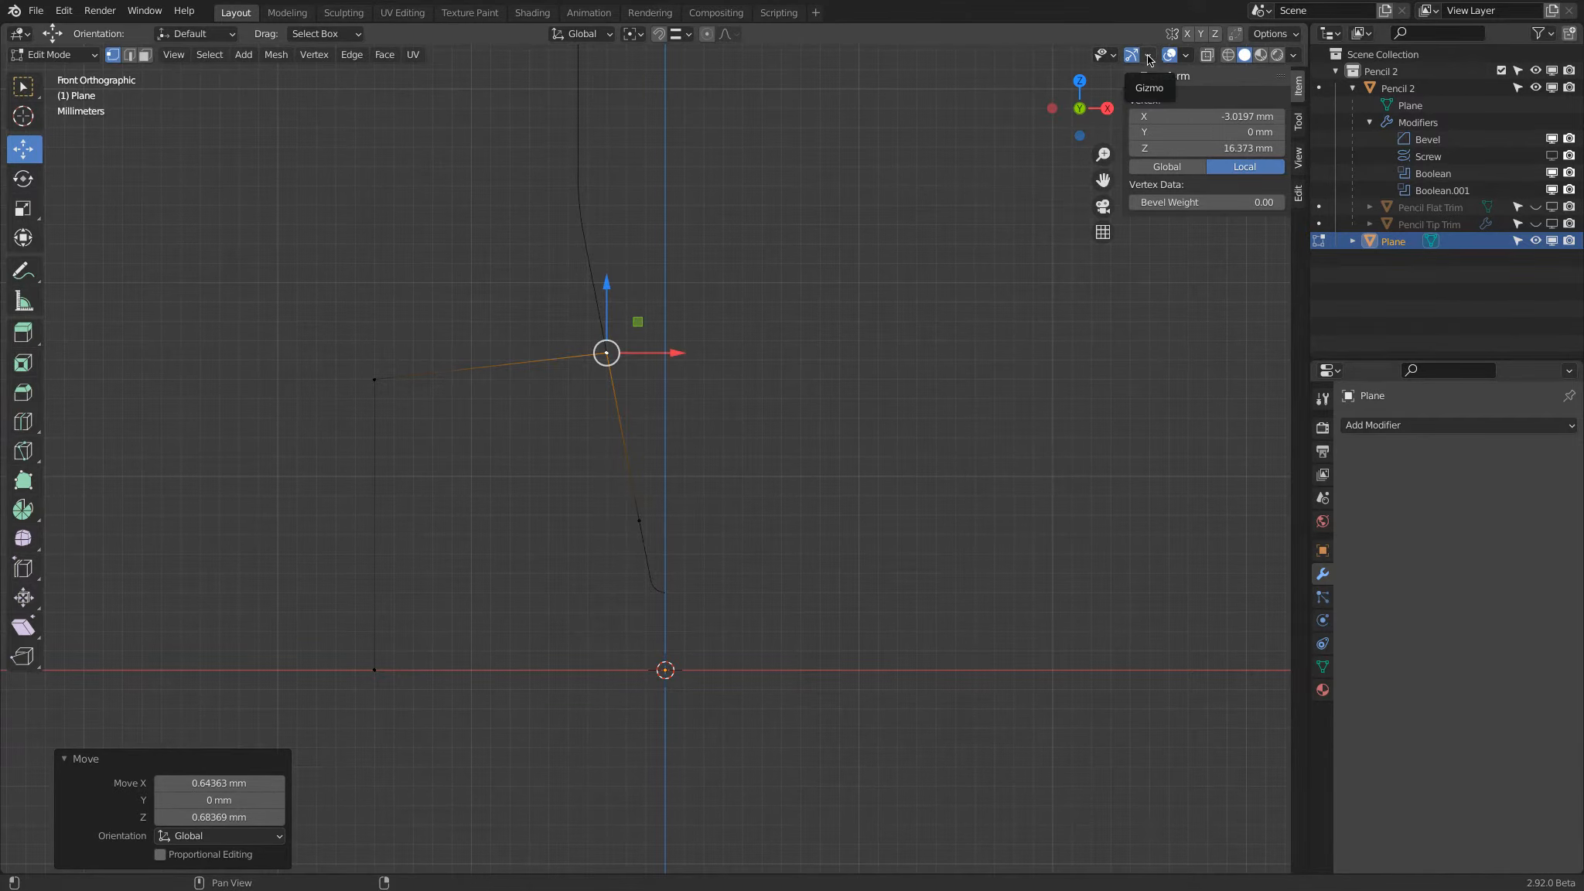
pyautogui.click(1186, 55)
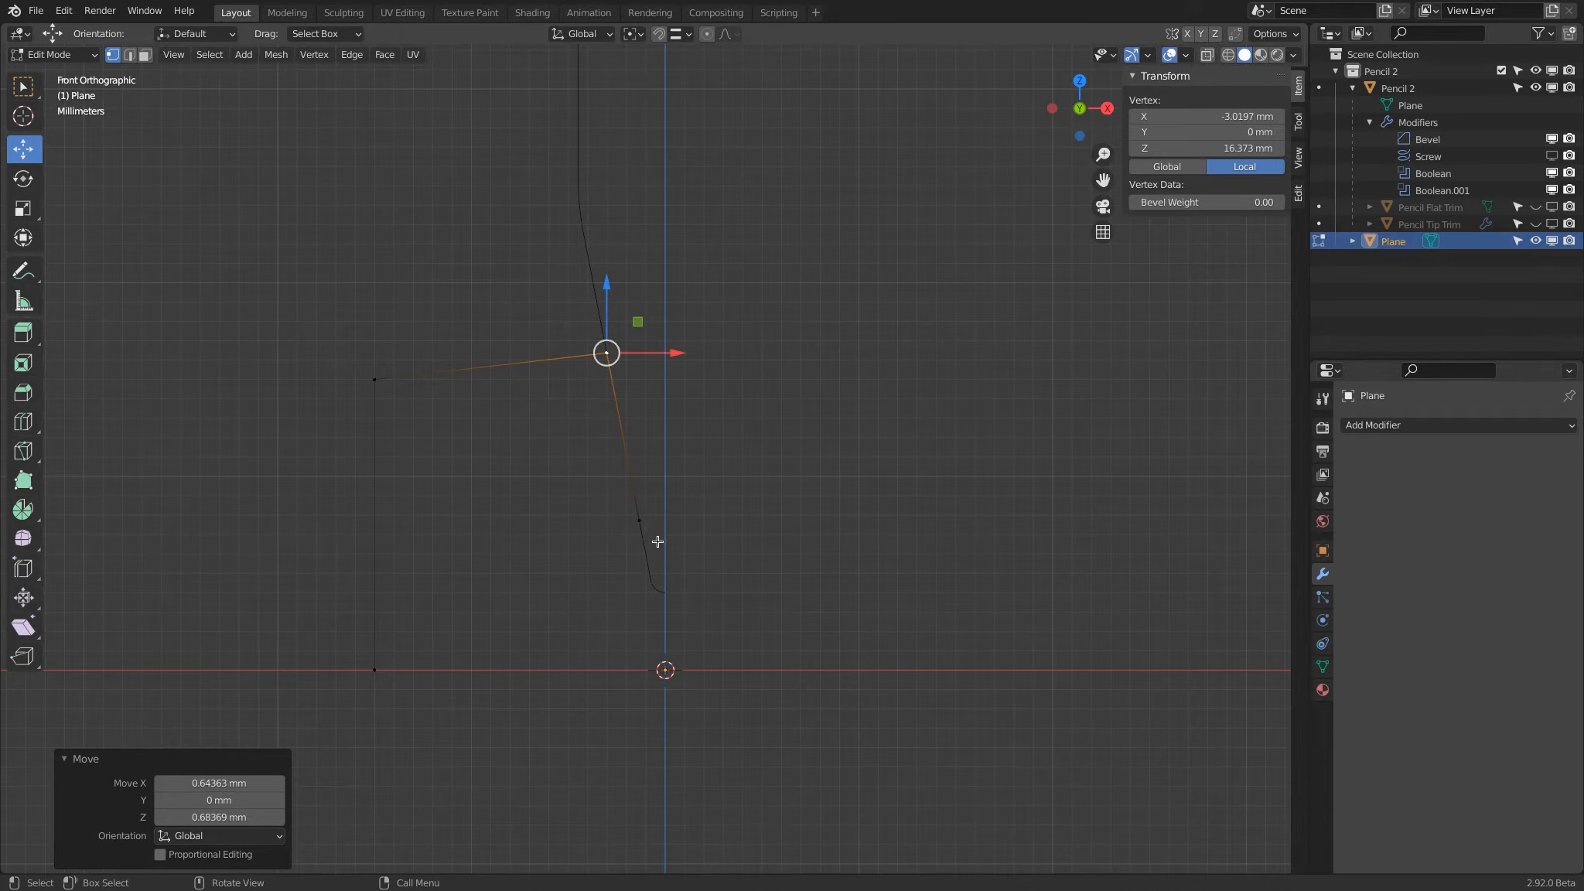
# Using absolute Increment snapping, move the profile's lower right-hand vertex down to the ground line at X -2 mm, Z 0 mm
pyautogui.click(683, 34)
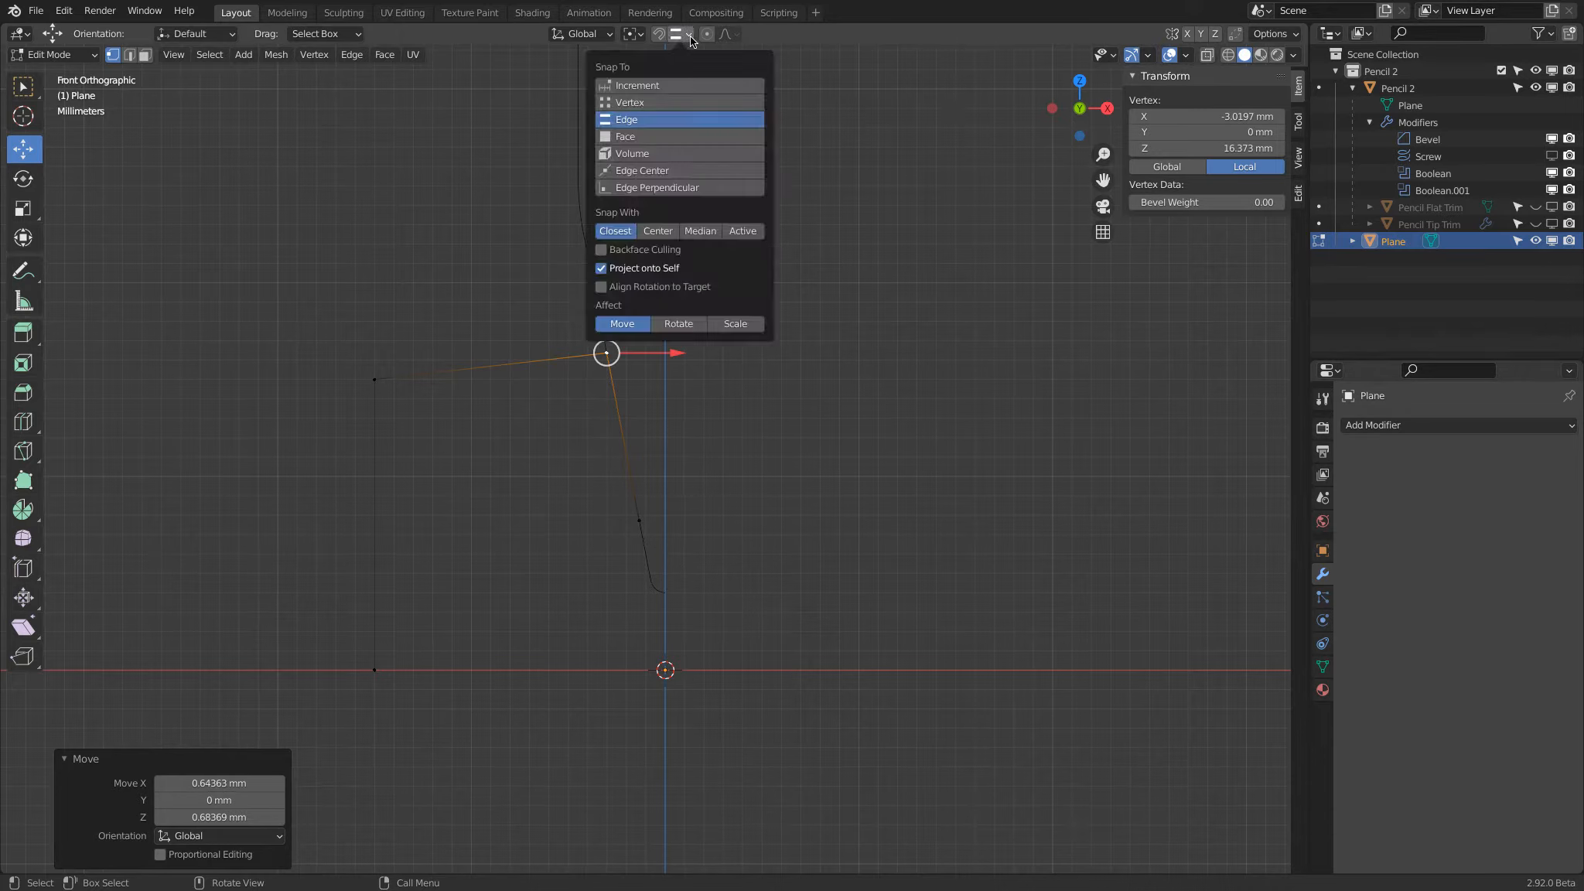
pyautogui.click(658, 89)
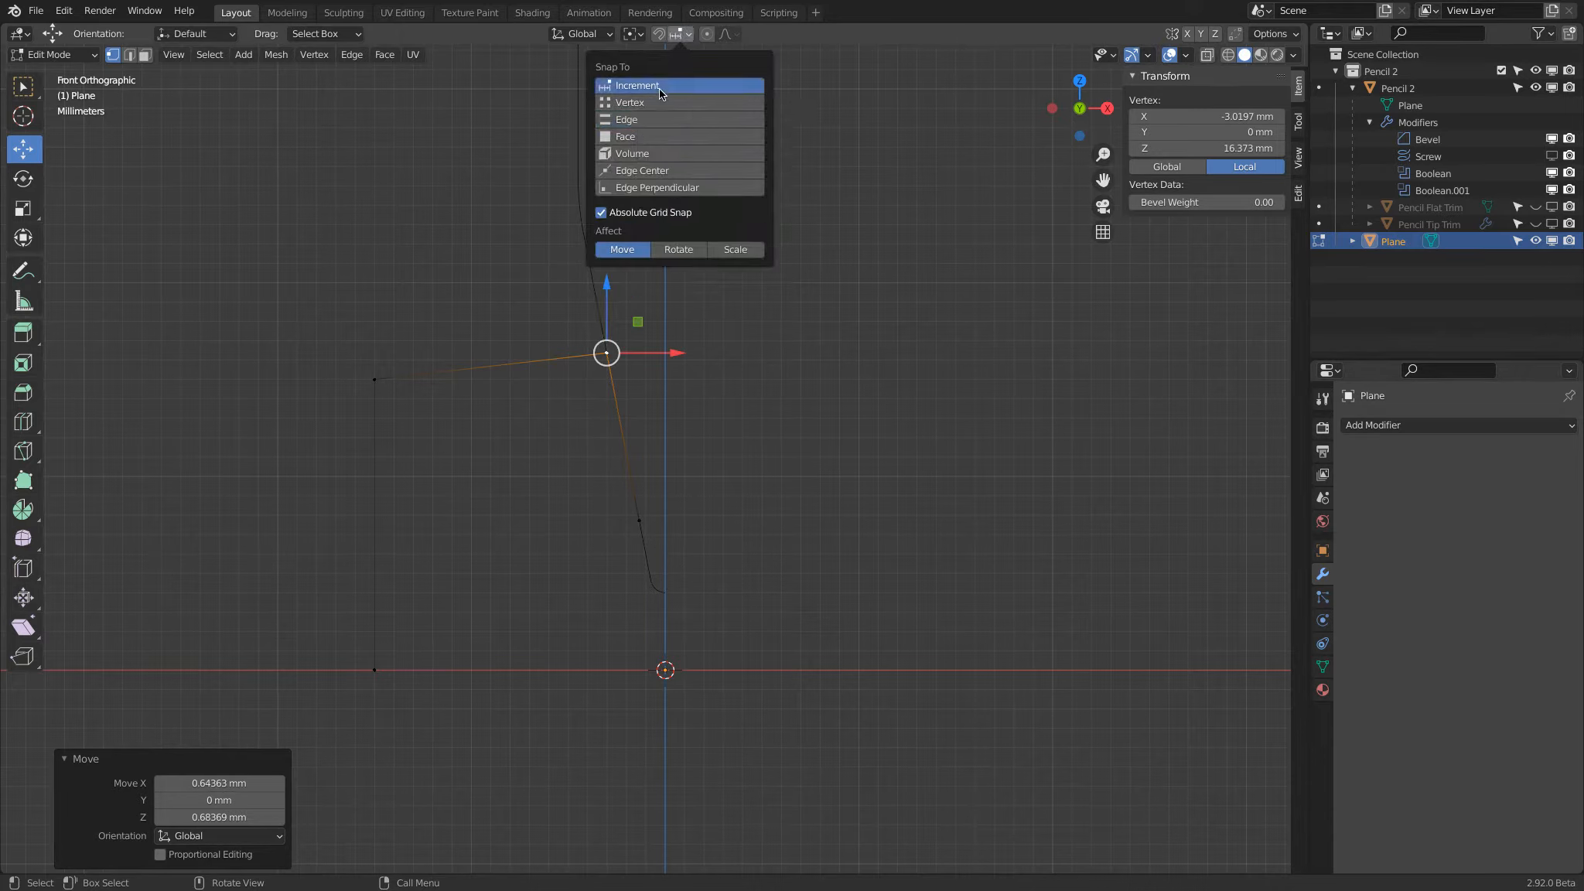
pyautogui.click(639, 520)
pyautogui.moveTo(671, 491); pyautogui.dragTo(657, 642)
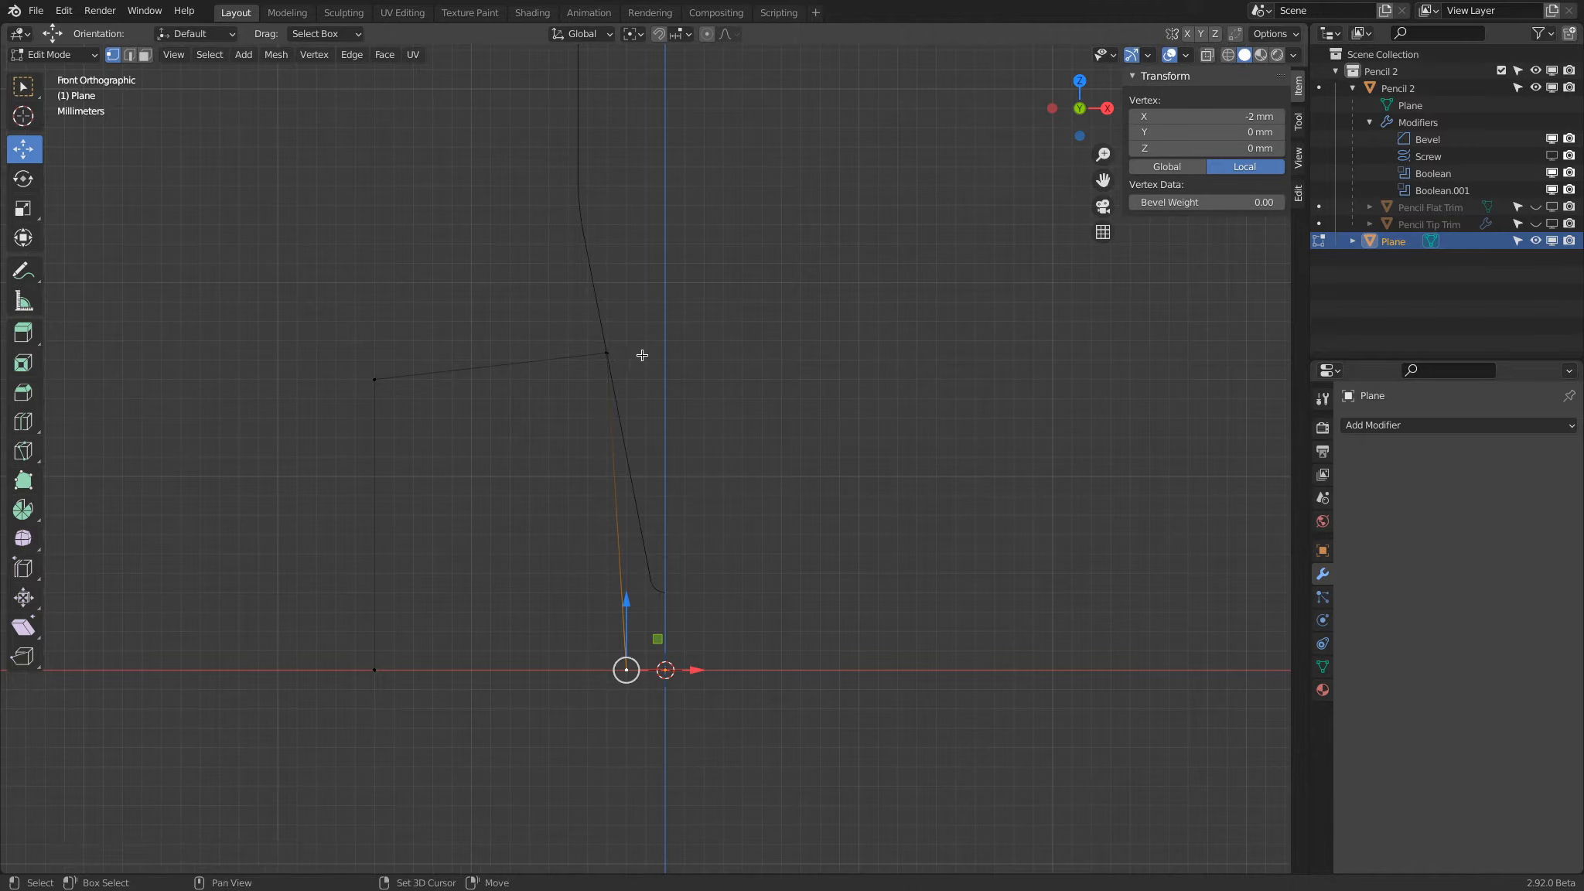
# Subdivide the right-hand edge once and move the new middle vertex to X -2 mm, Z 3 mm
pyautogui.keyDown('shift'); pyautogui.click(606, 353); pyautogui.keyUp('shift')
pyautogui.rightClick(540, 459)
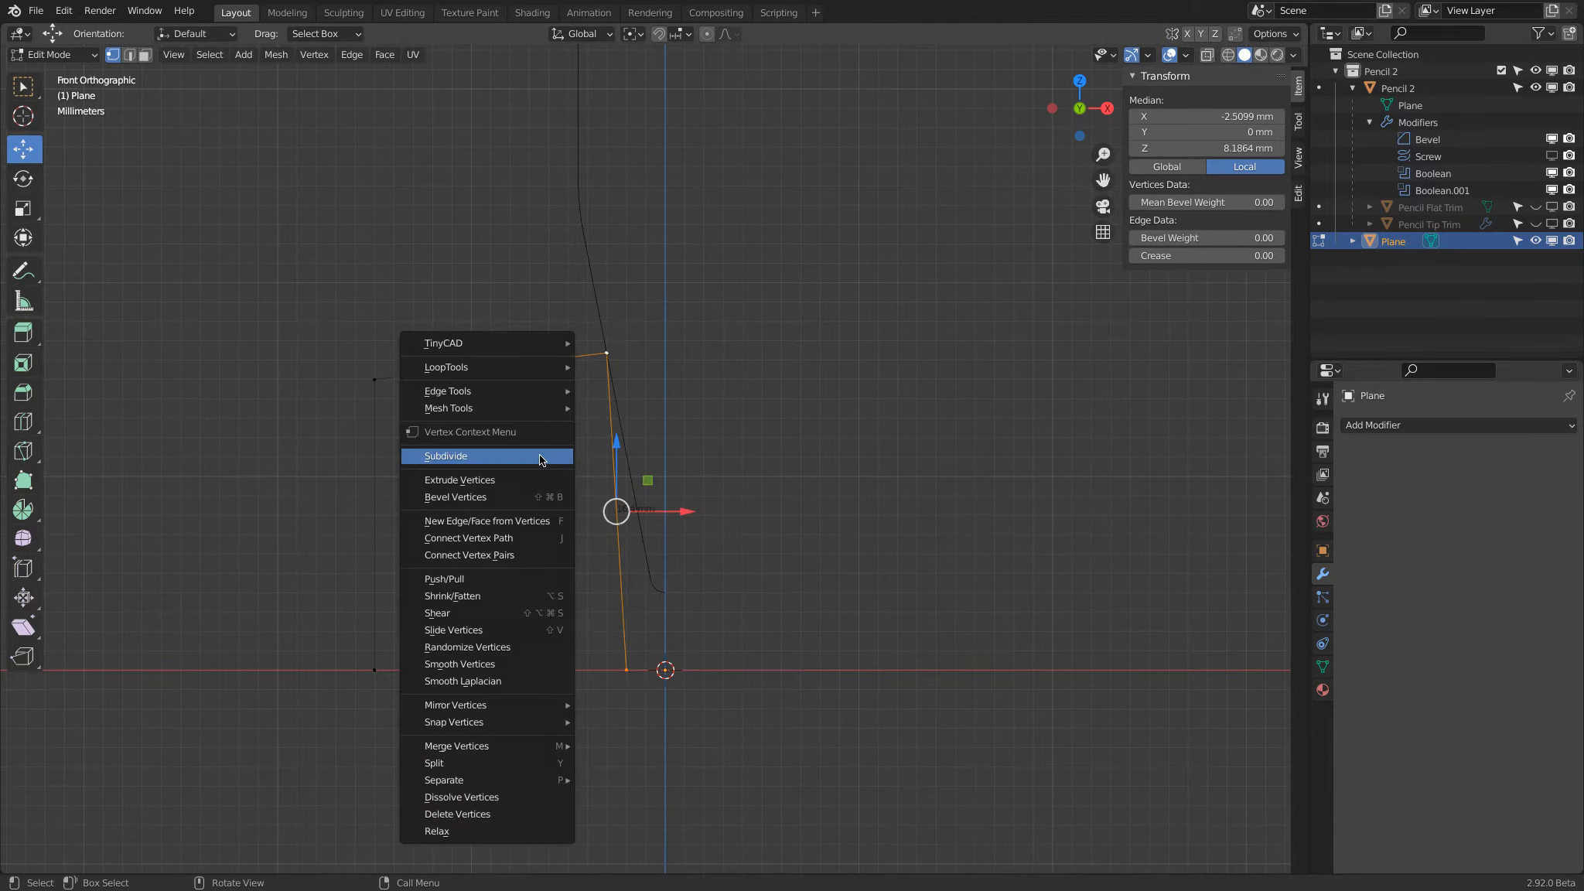
pyautogui.click(540, 459)
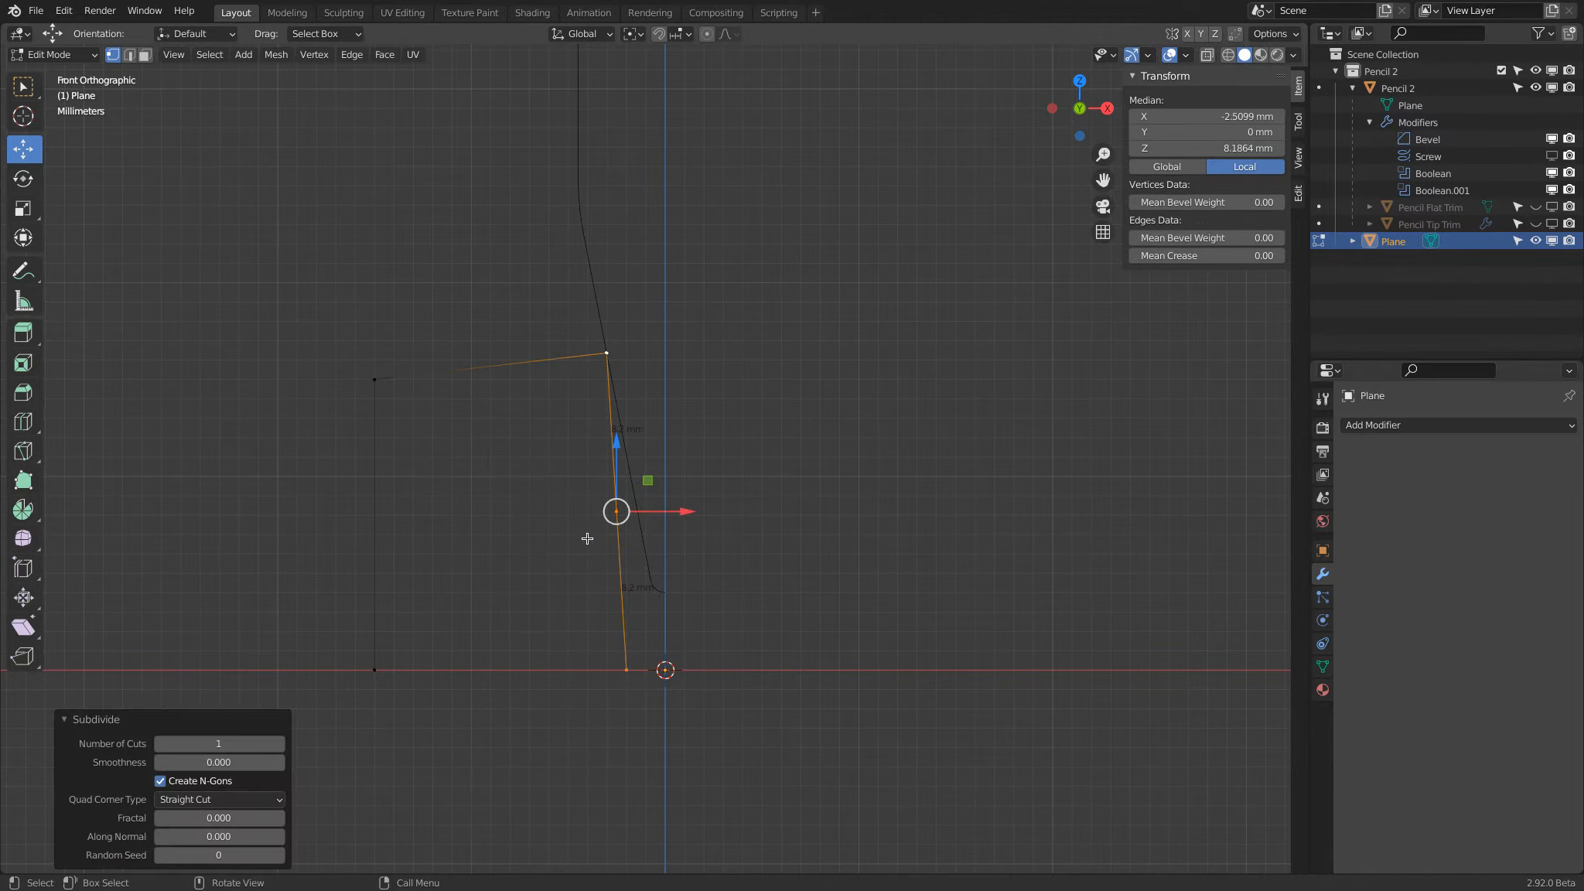
pyautogui.moveTo(647, 480); pyautogui.dragTo(662, 575)
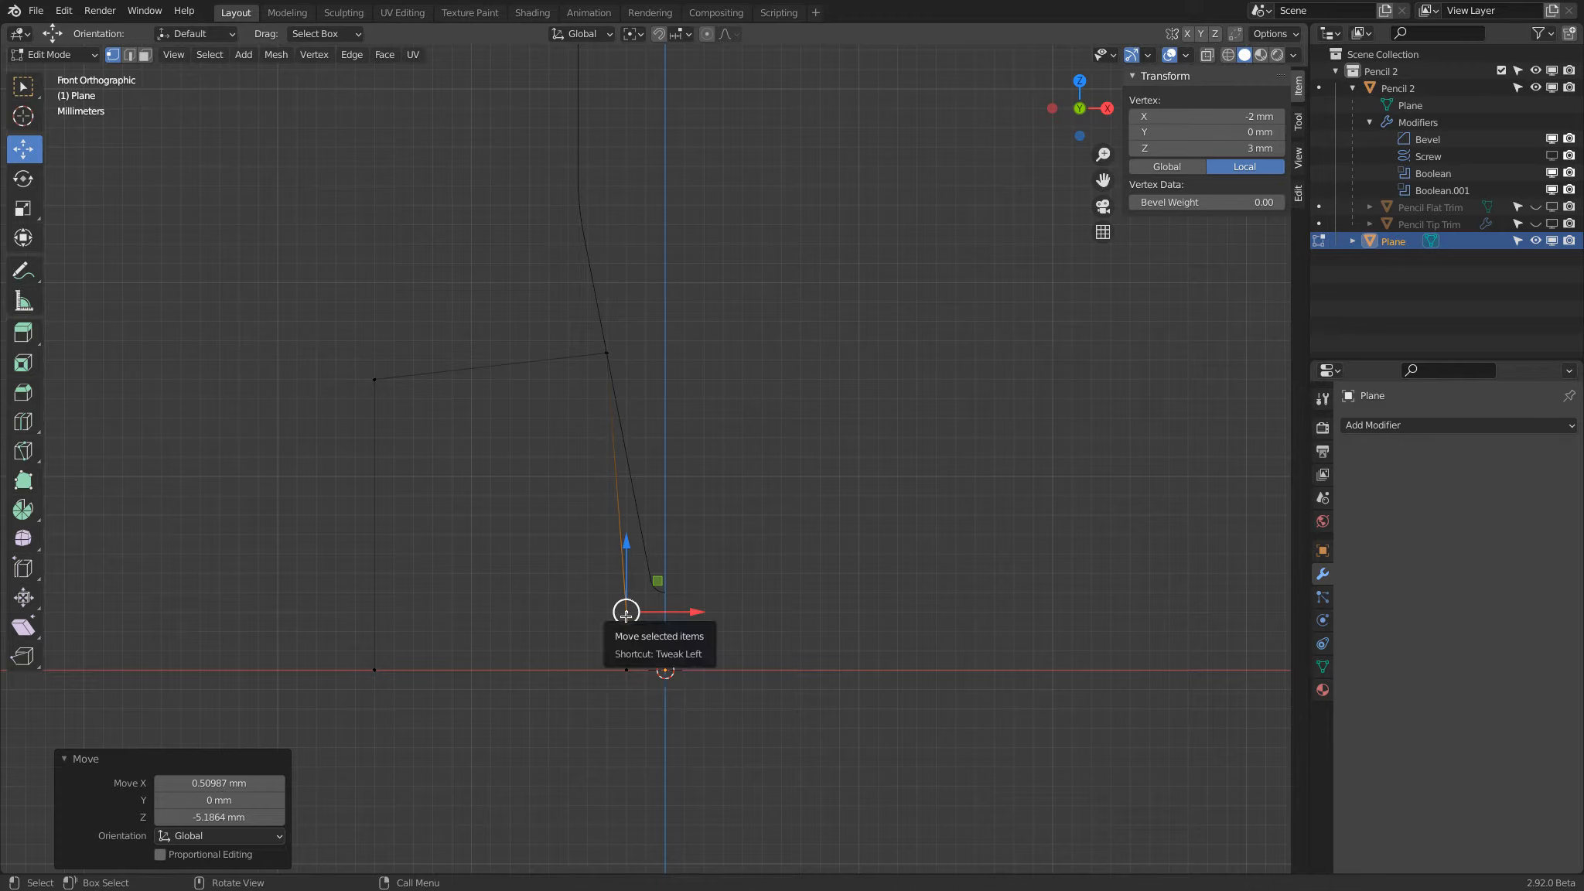
# Using Edge snapping, raise the new middle vertex along Z onto the pencil's taper at about Z 11.12 mm
pyautogui.click(681, 35)
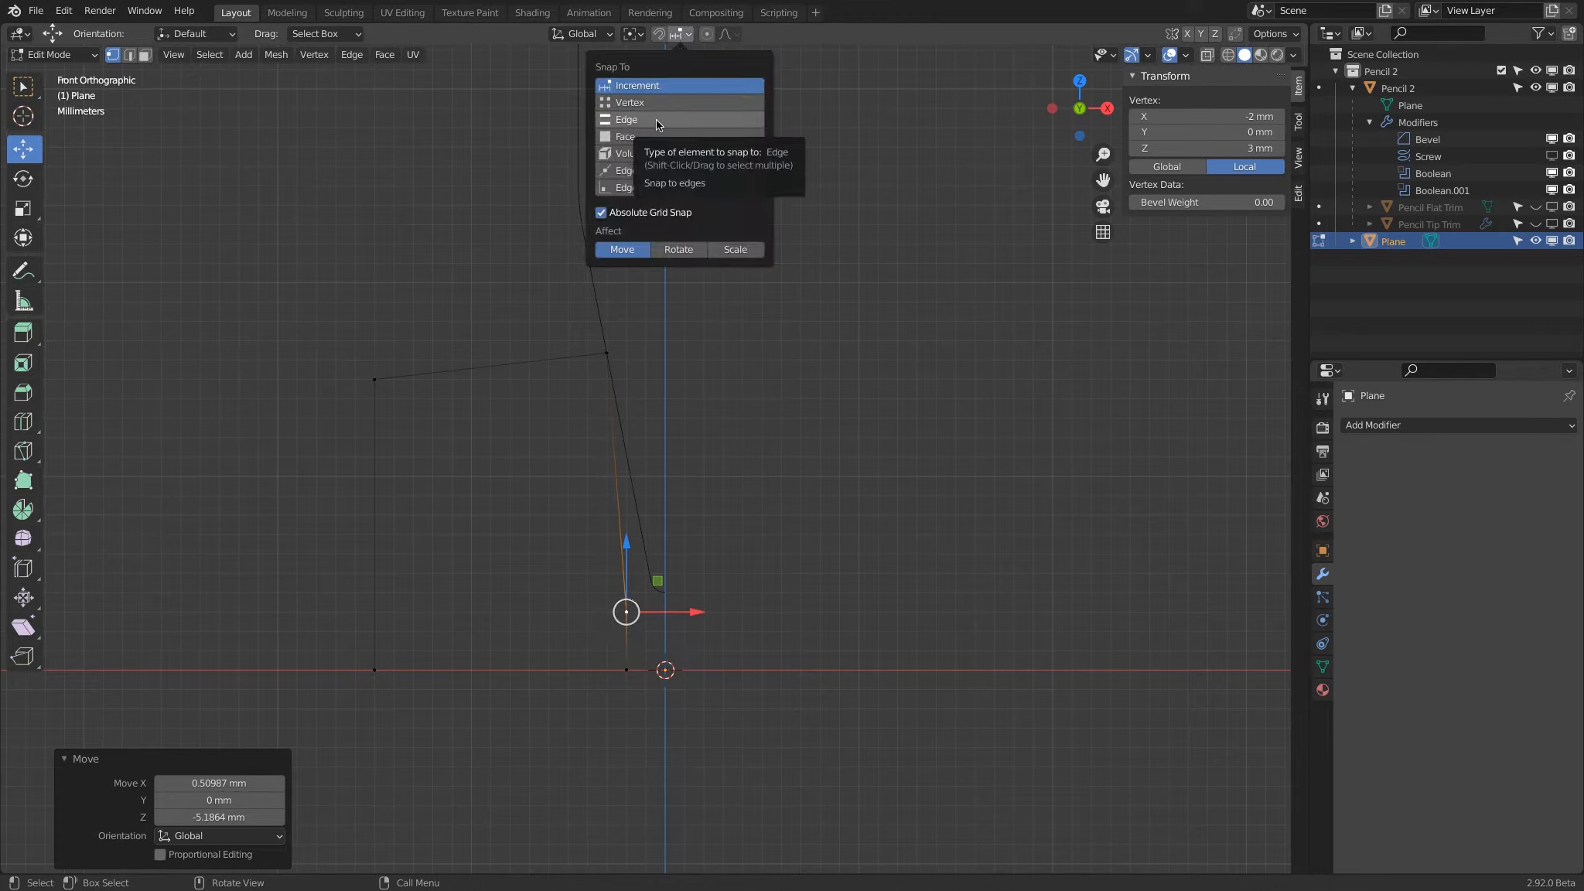
pyautogui.click(656, 119)
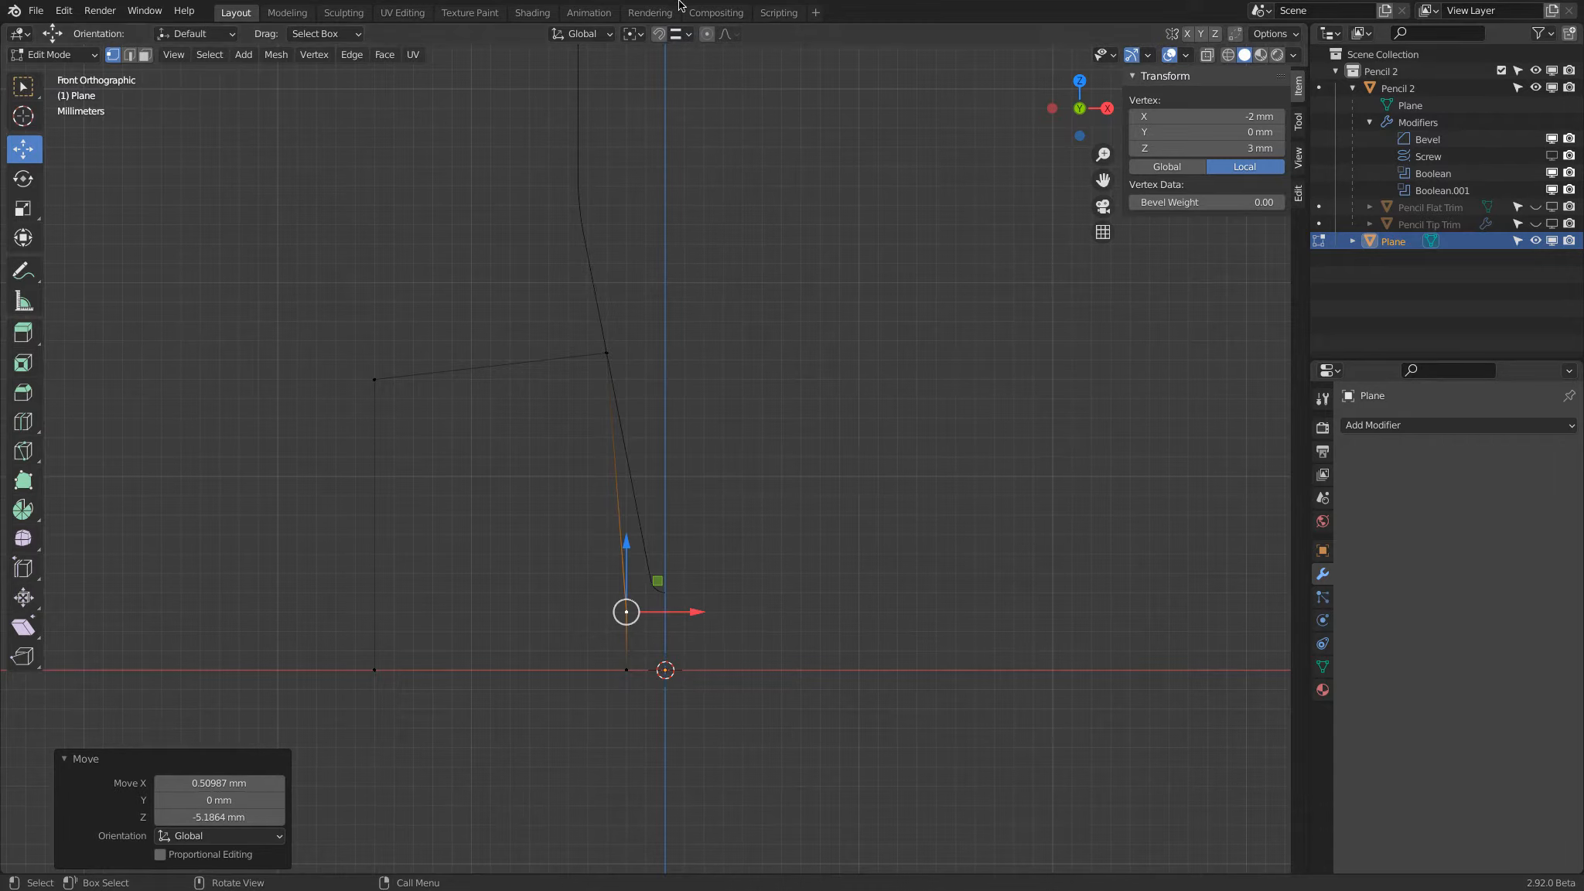
pyautogui.moveTo(629, 547); pyautogui.dragTo(631, 492)
pyautogui.press('ctrl')
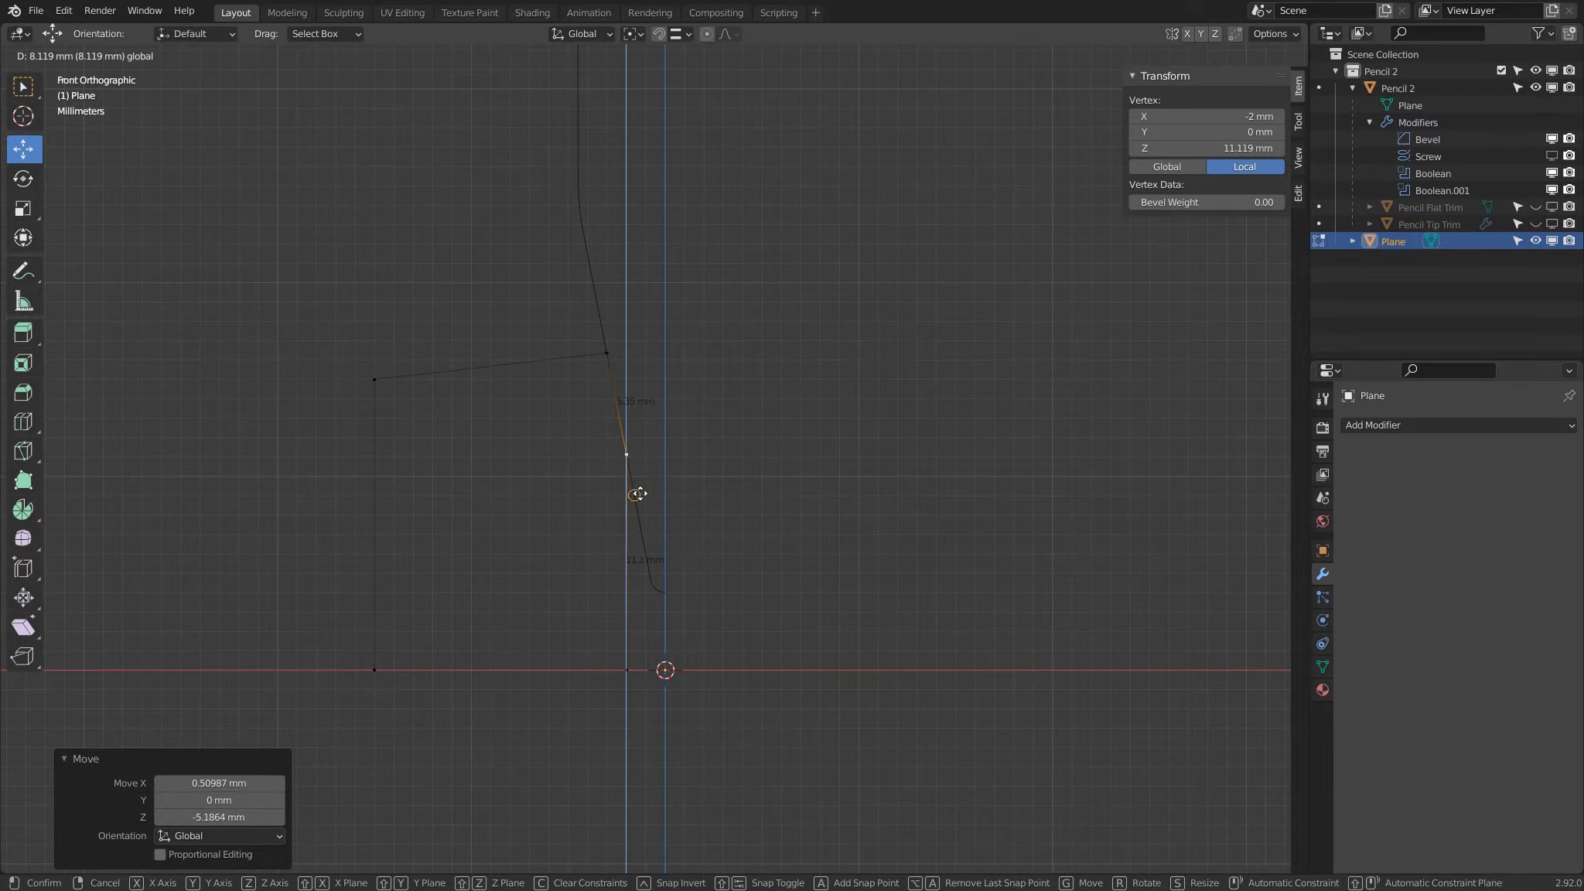
pyautogui.click(636, 492)
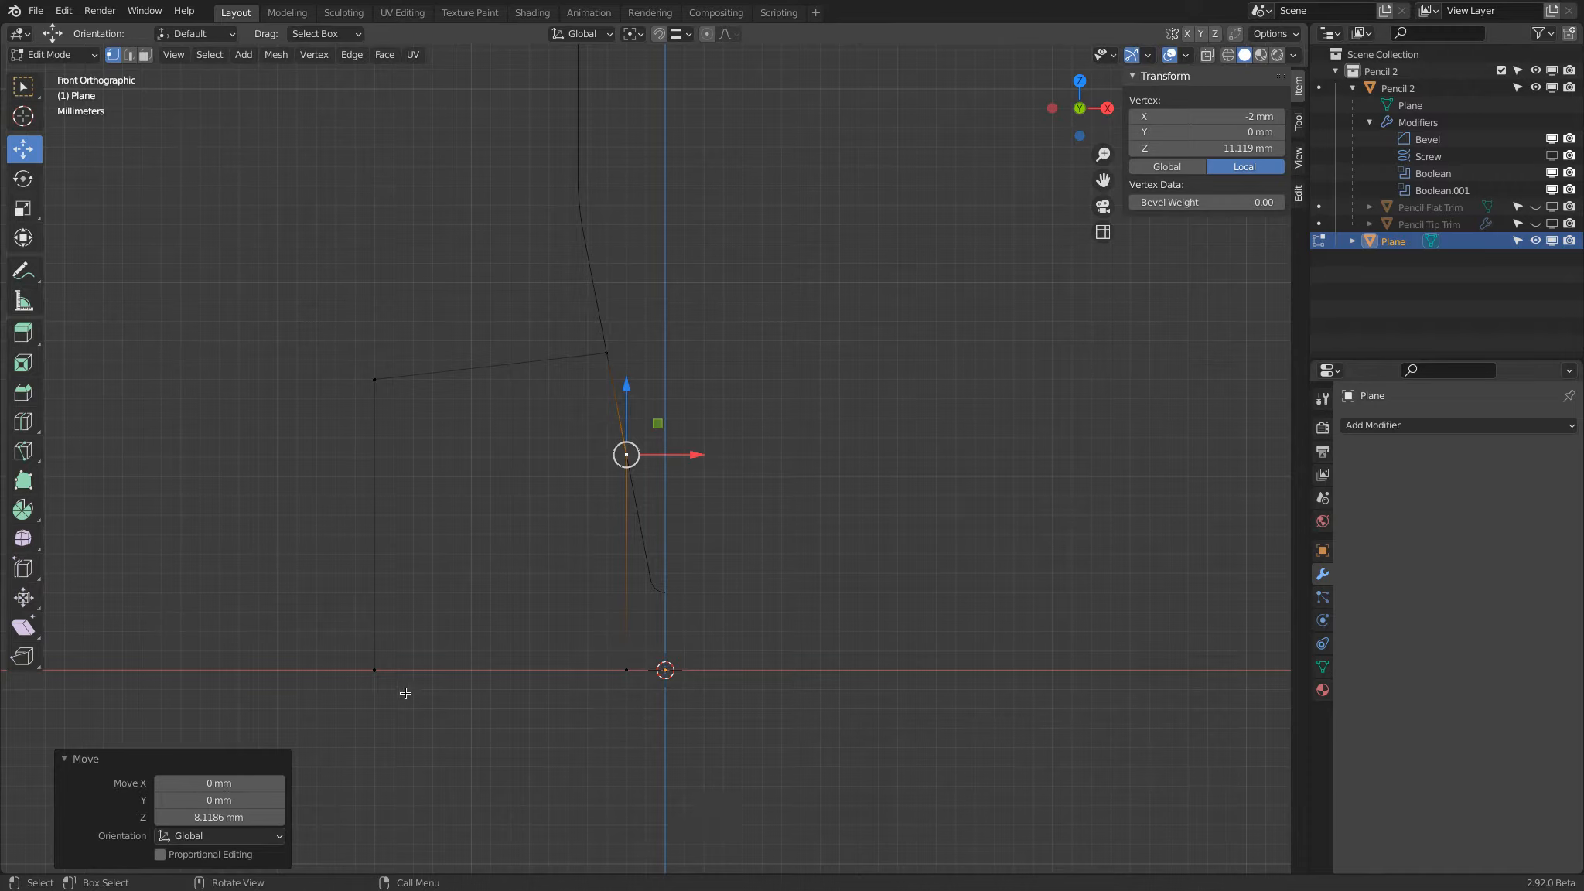
# With Increment snapping, place the profile's bottom outer vertex on the origin, then move it -25 mm along X
pyautogui.click(375, 669)
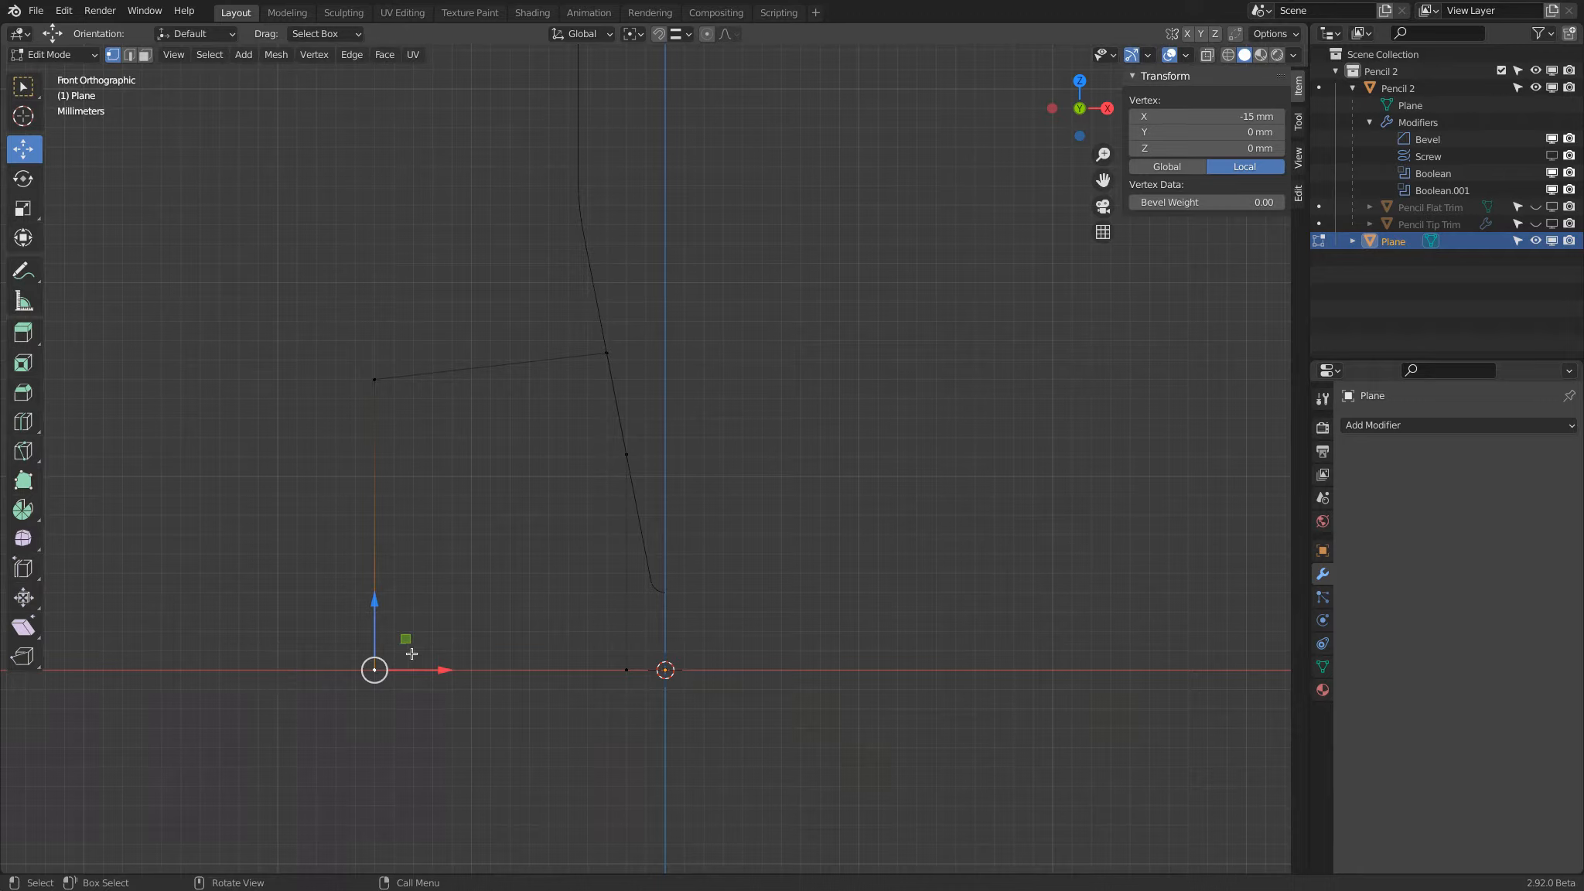
pyautogui.click(676, 34)
pyautogui.click(636, 85)
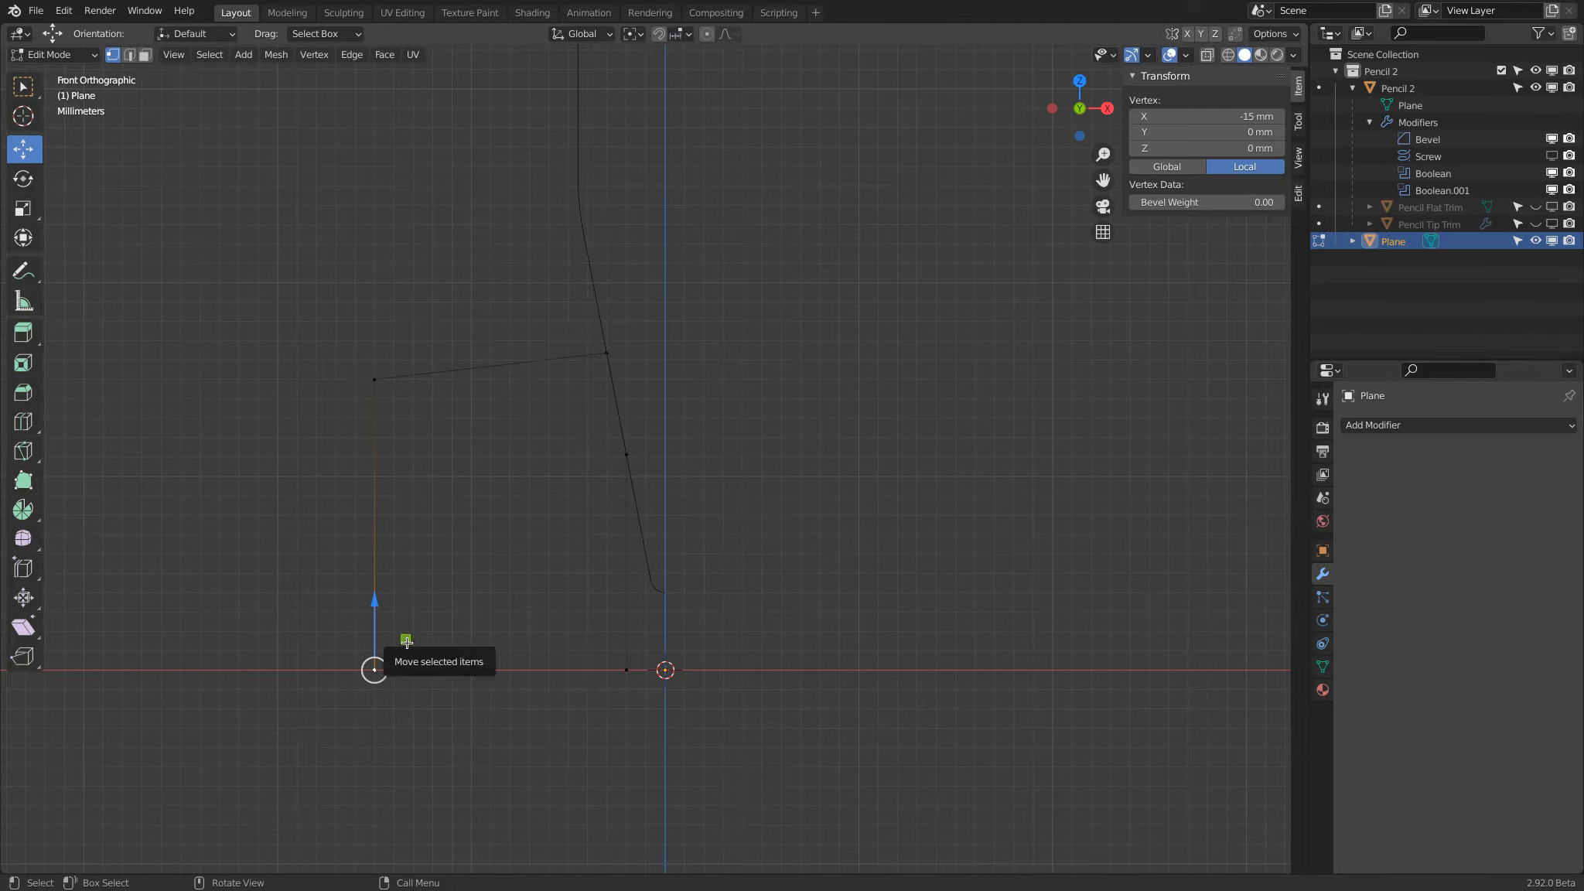
pyautogui.moveTo(406, 641); pyautogui.dragTo(704, 639)
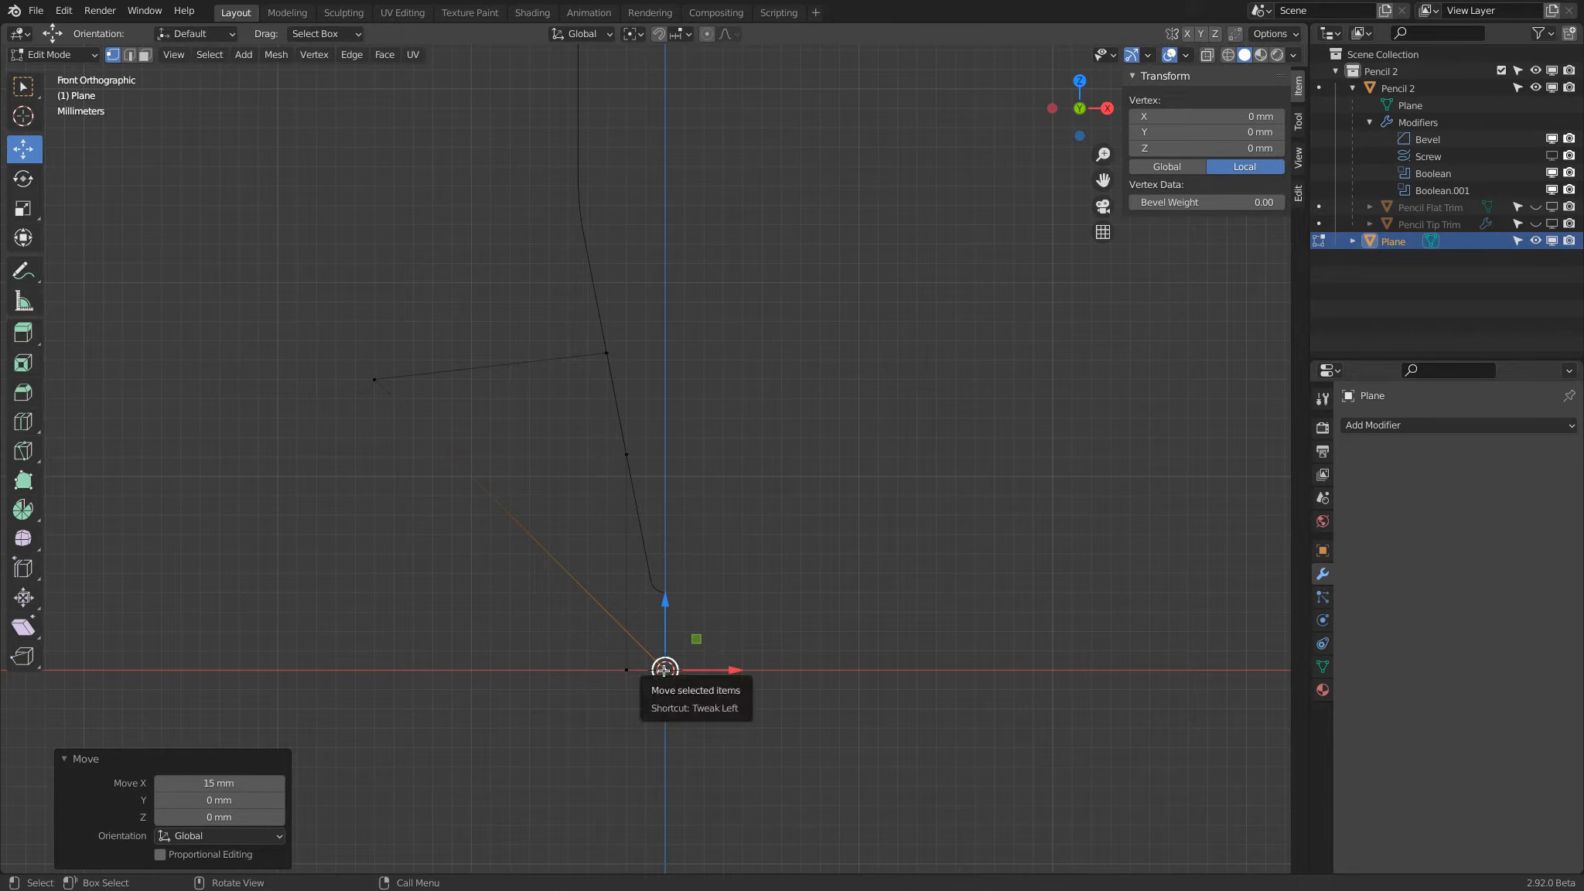
pyautogui.moveTo(734, 670); pyautogui.dragTo(258, 692)
pyautogui.click(218, 782)
pyautogui.write('-25')
pyautogui.press('Return')
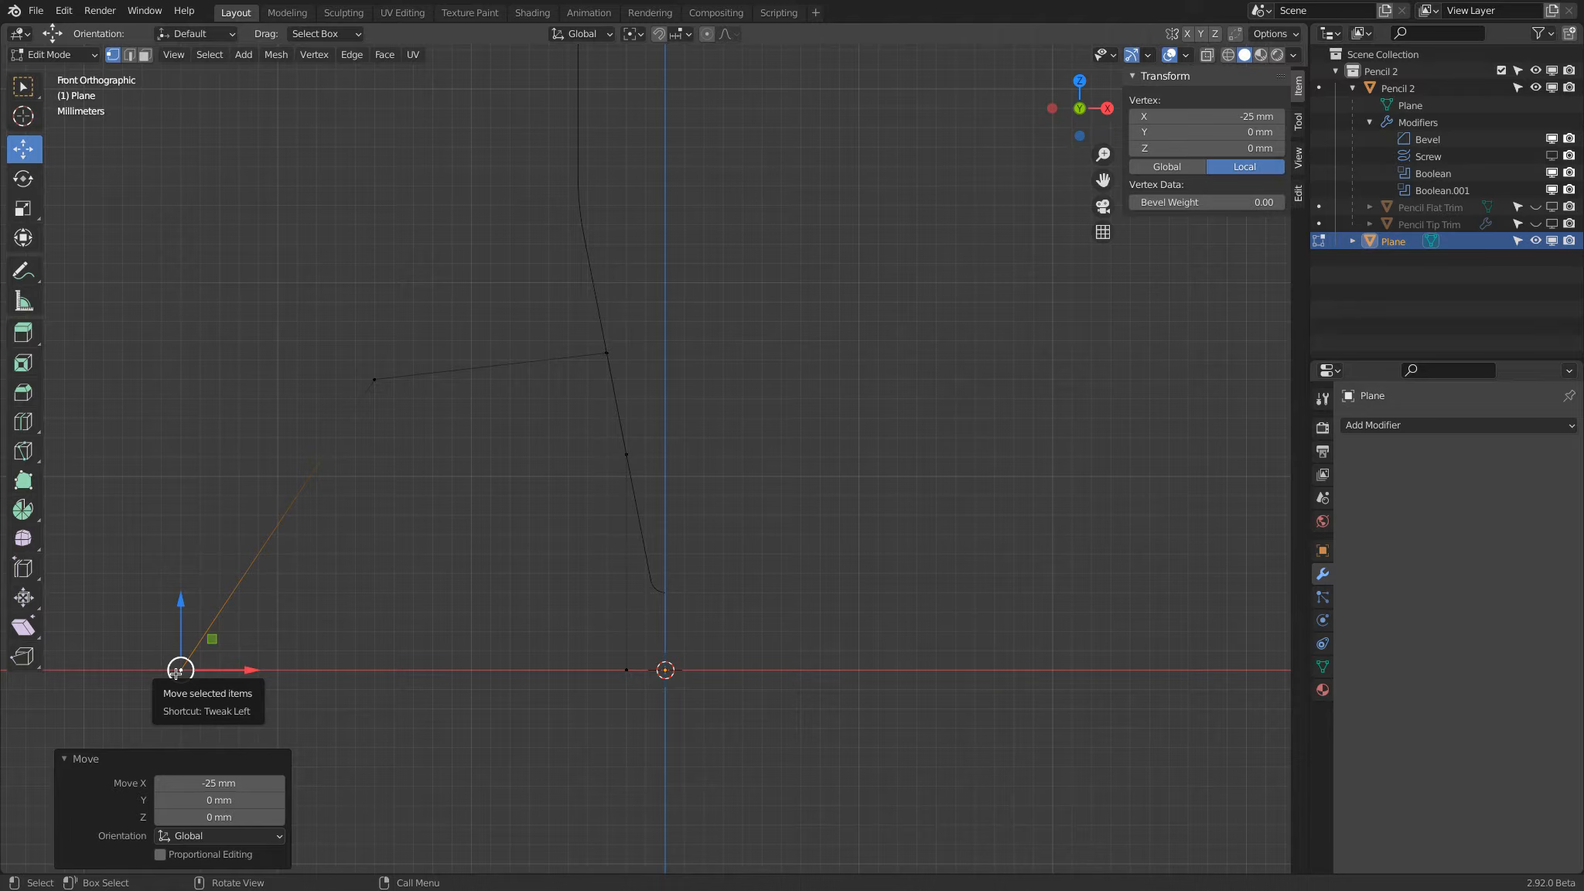
# Raise the profile's top outer vertex to a height of Z 28 mm
pyautogui.click(376, 380)
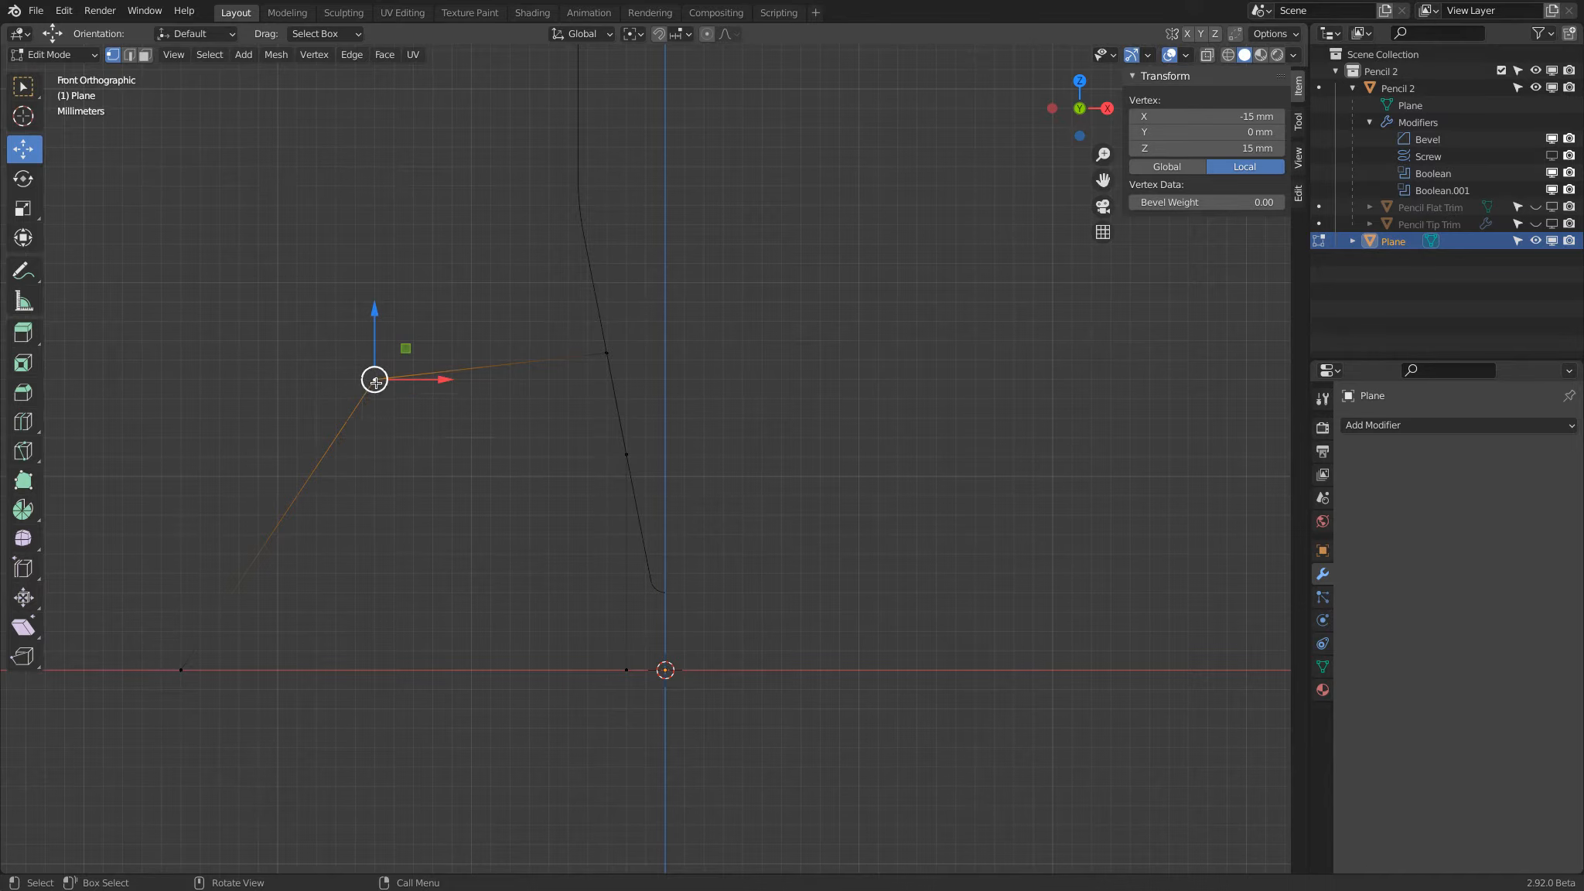
pyautogui.moveTo(376, 315); pyautogui.dragTo(365, 212)
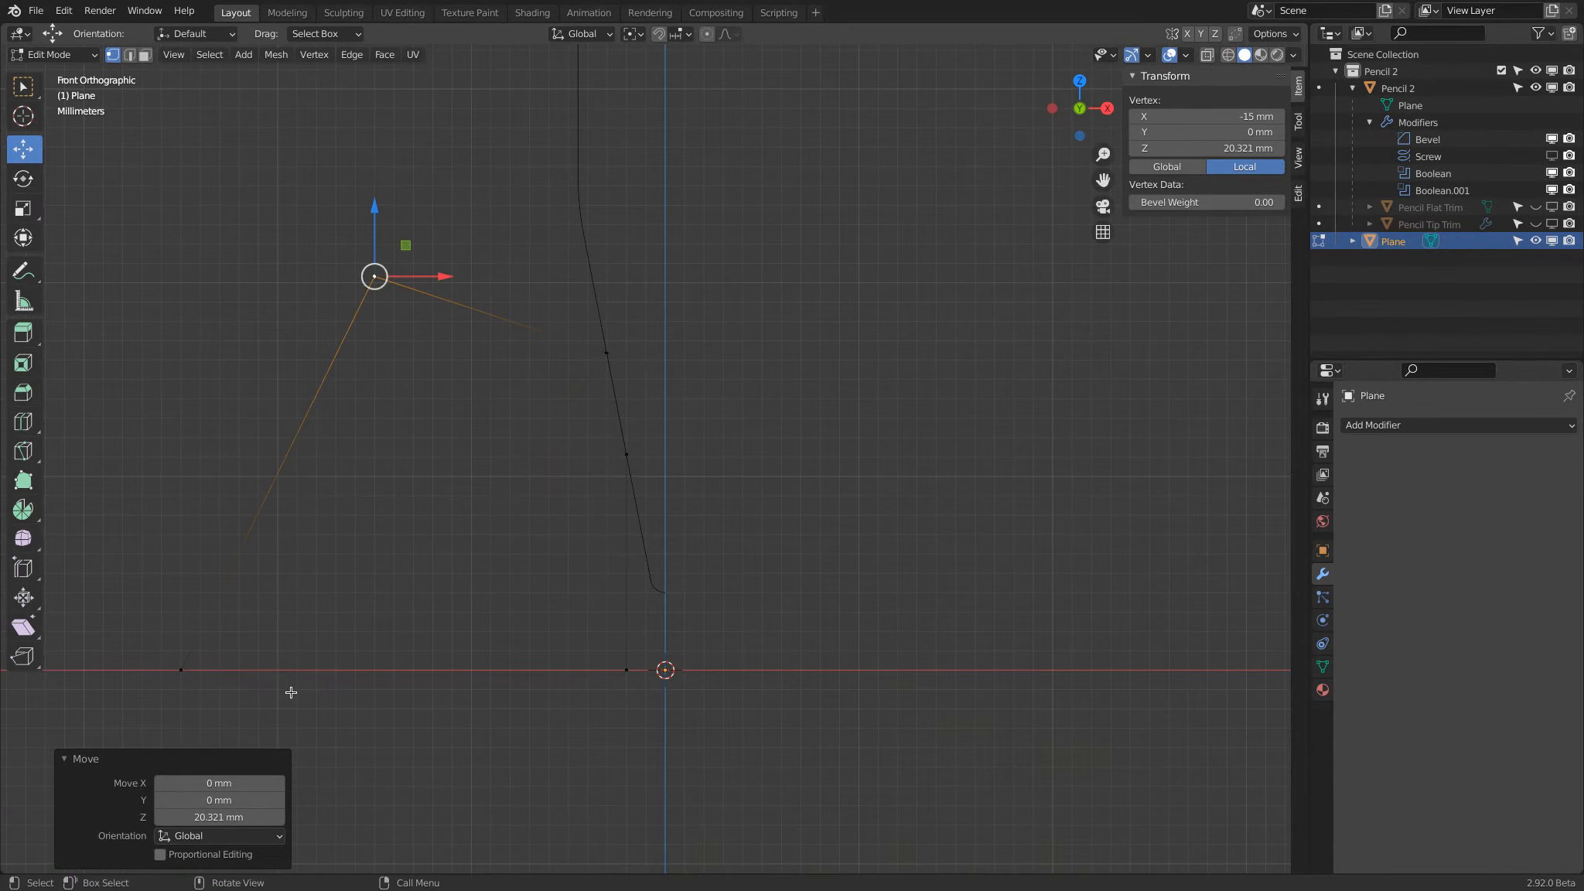
pyautogui.click(213, 816)
pyautogui.write('28')
pyautogui.press('Return')
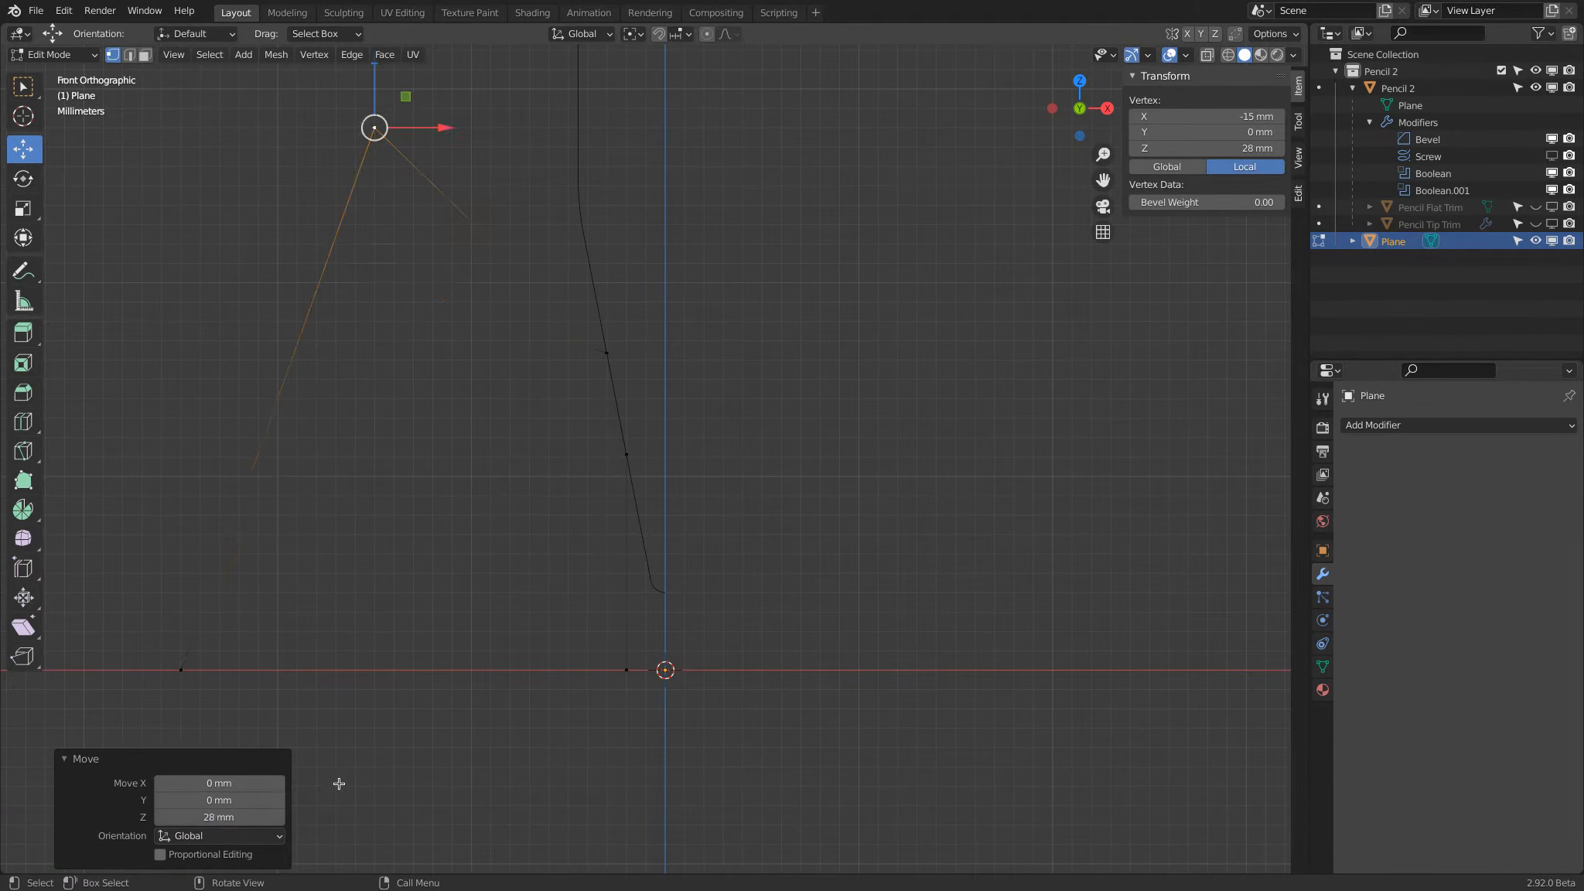
# Shift the top outer vertex along X to -17 mm
pyautogui.scroll(-2, 354, 781)
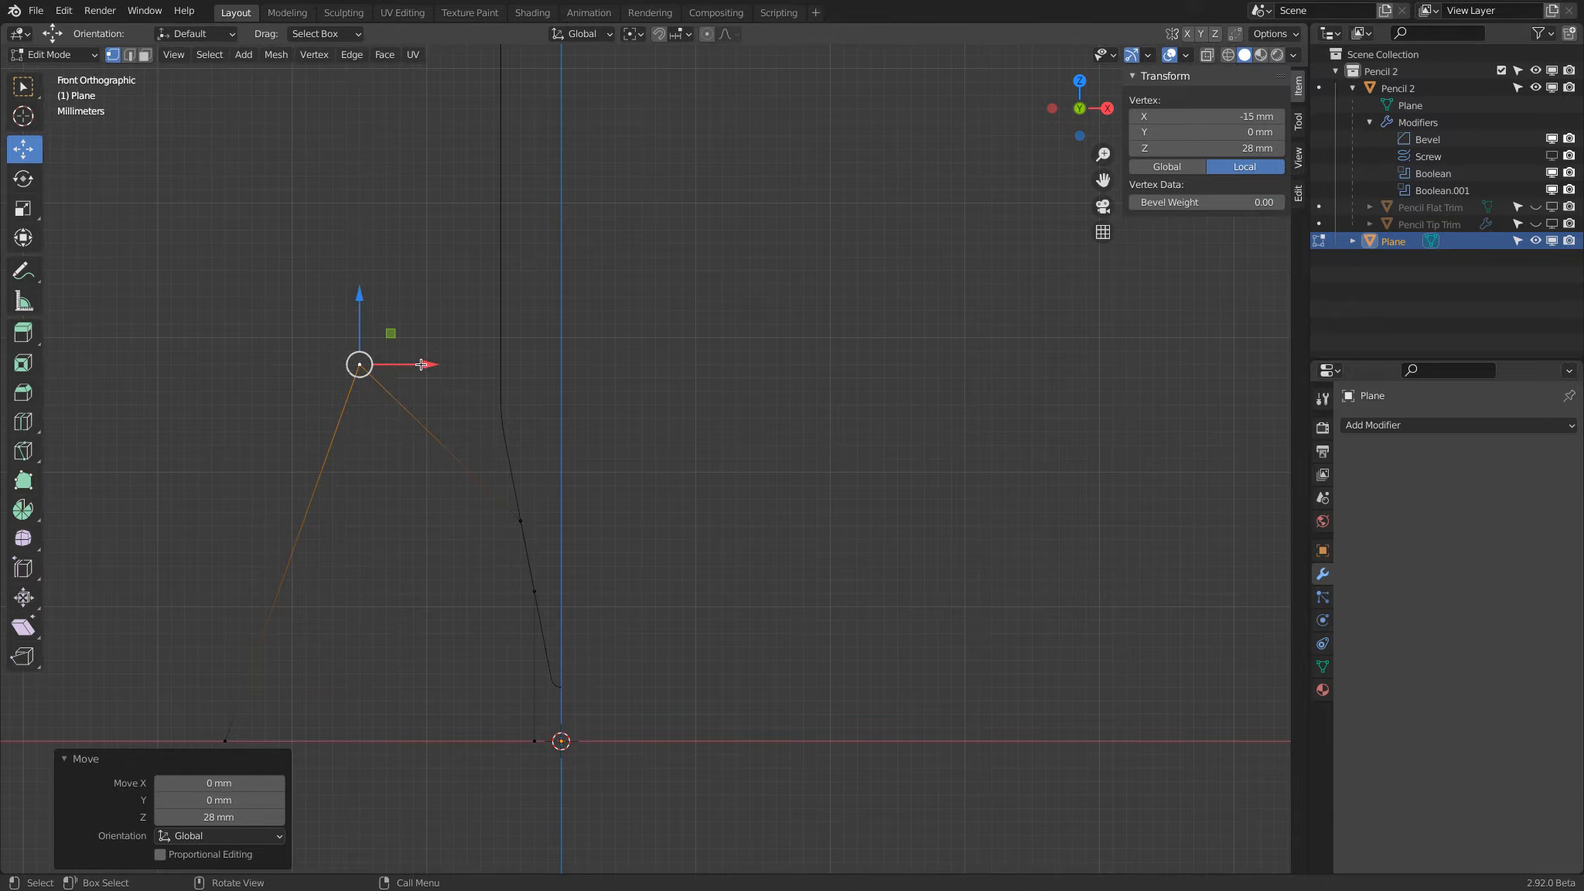
pyautogui.moveTo(423, 365)
pyautogui.mouseDown()
pyautogui.moveTo(637, 375)
pyautogui.moveTo(424, 364)
pyautogui.mouseUp()
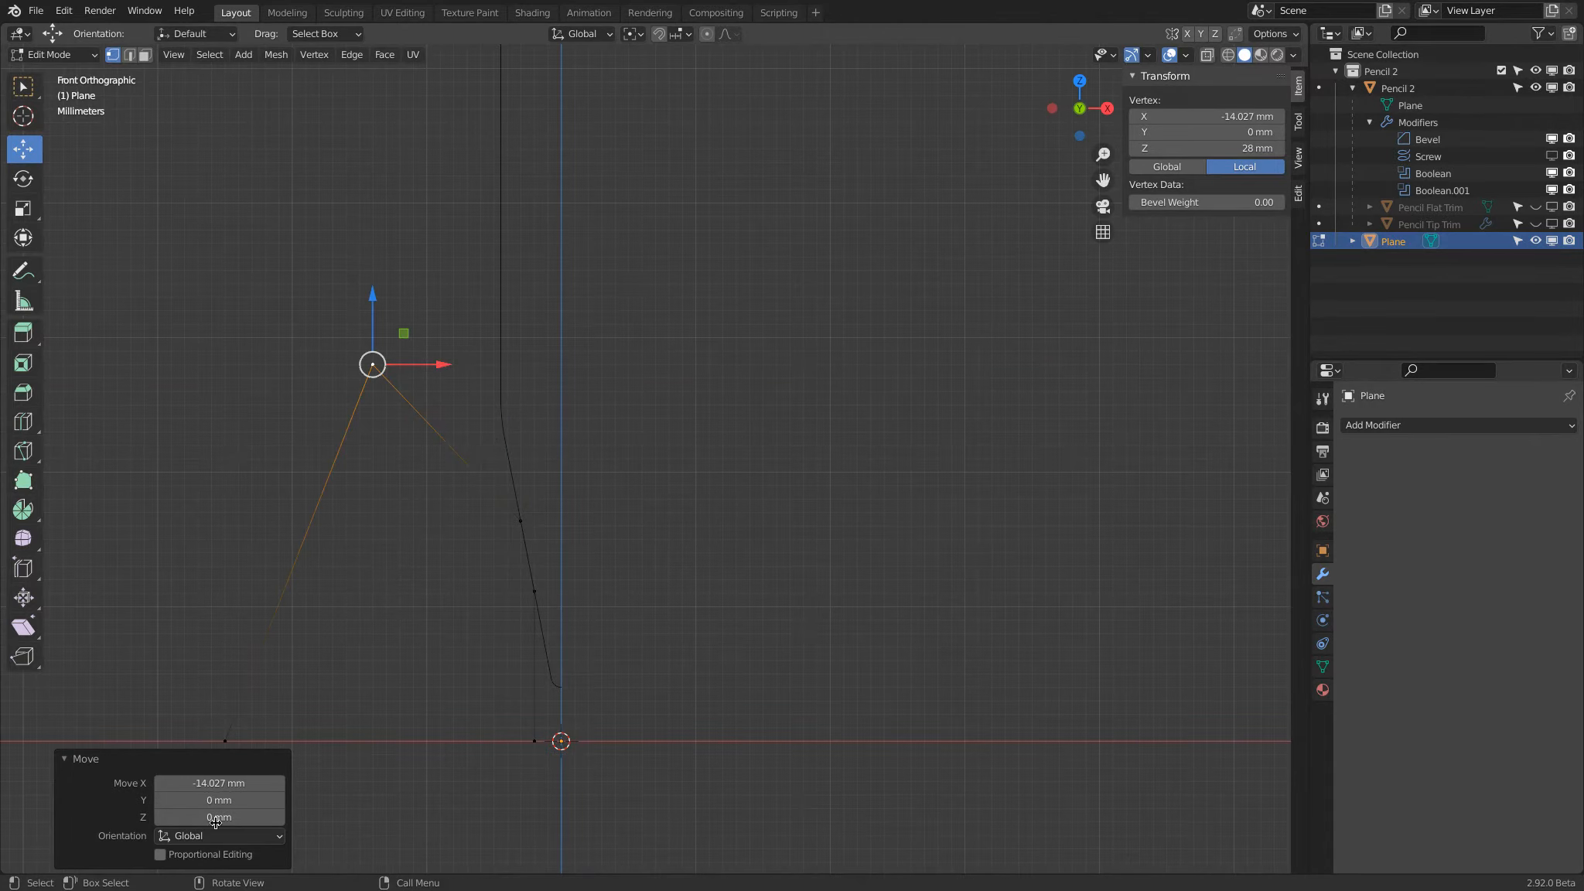
pyautogui.click(218, 783)
pyautogui.write('-17')
pyautogui.press('Return')
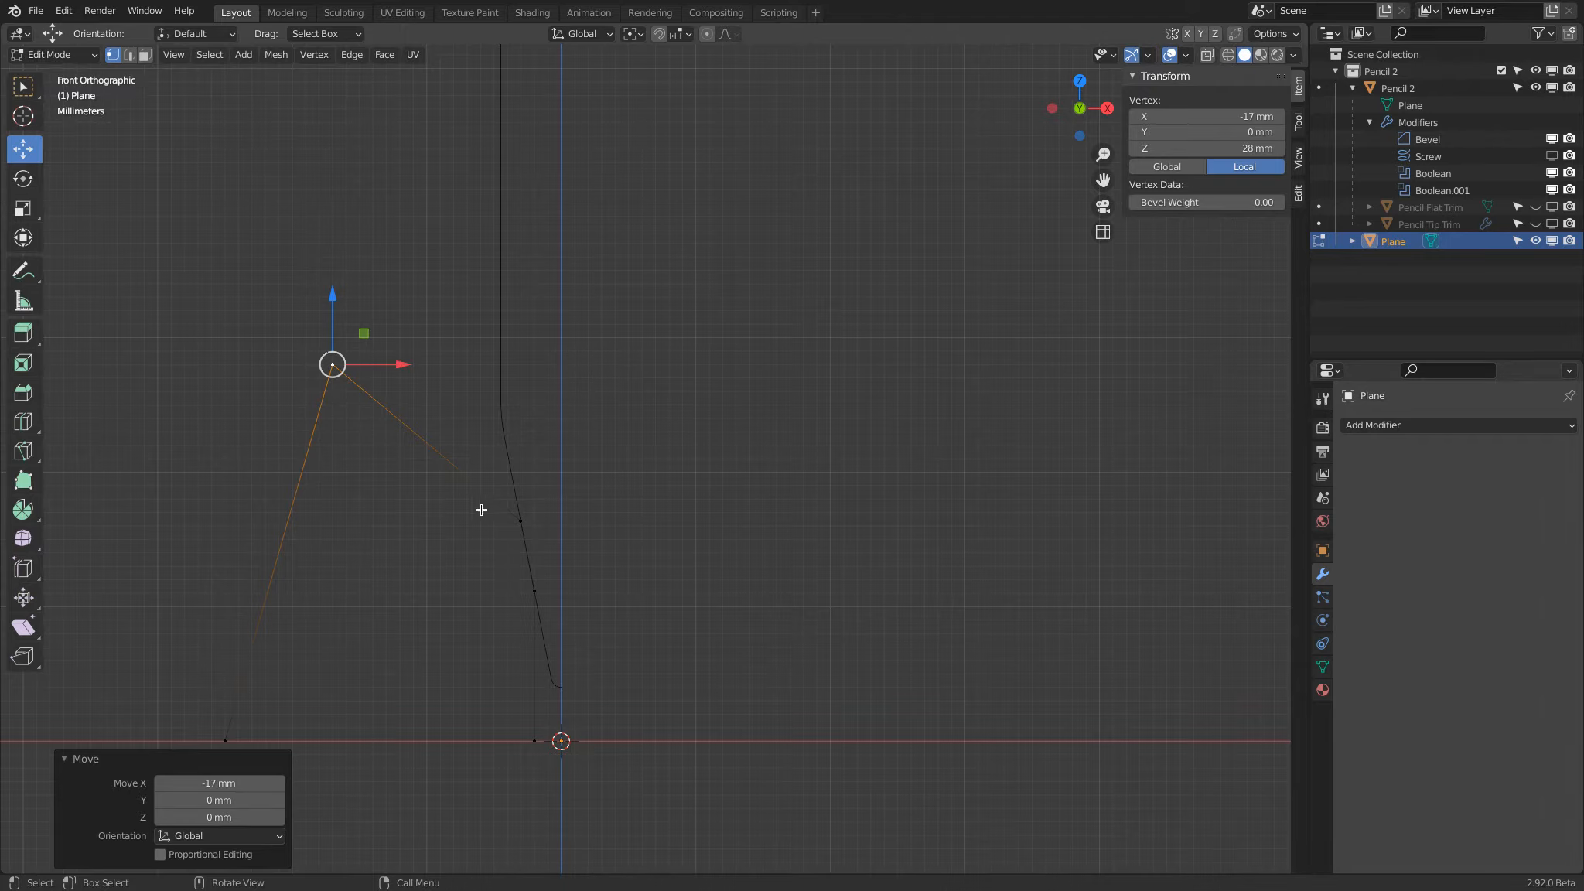
# Return to Object Mode and turn off the viewport display of Pencil 2's Bevel modifier
pyautogui.click(520, 521)
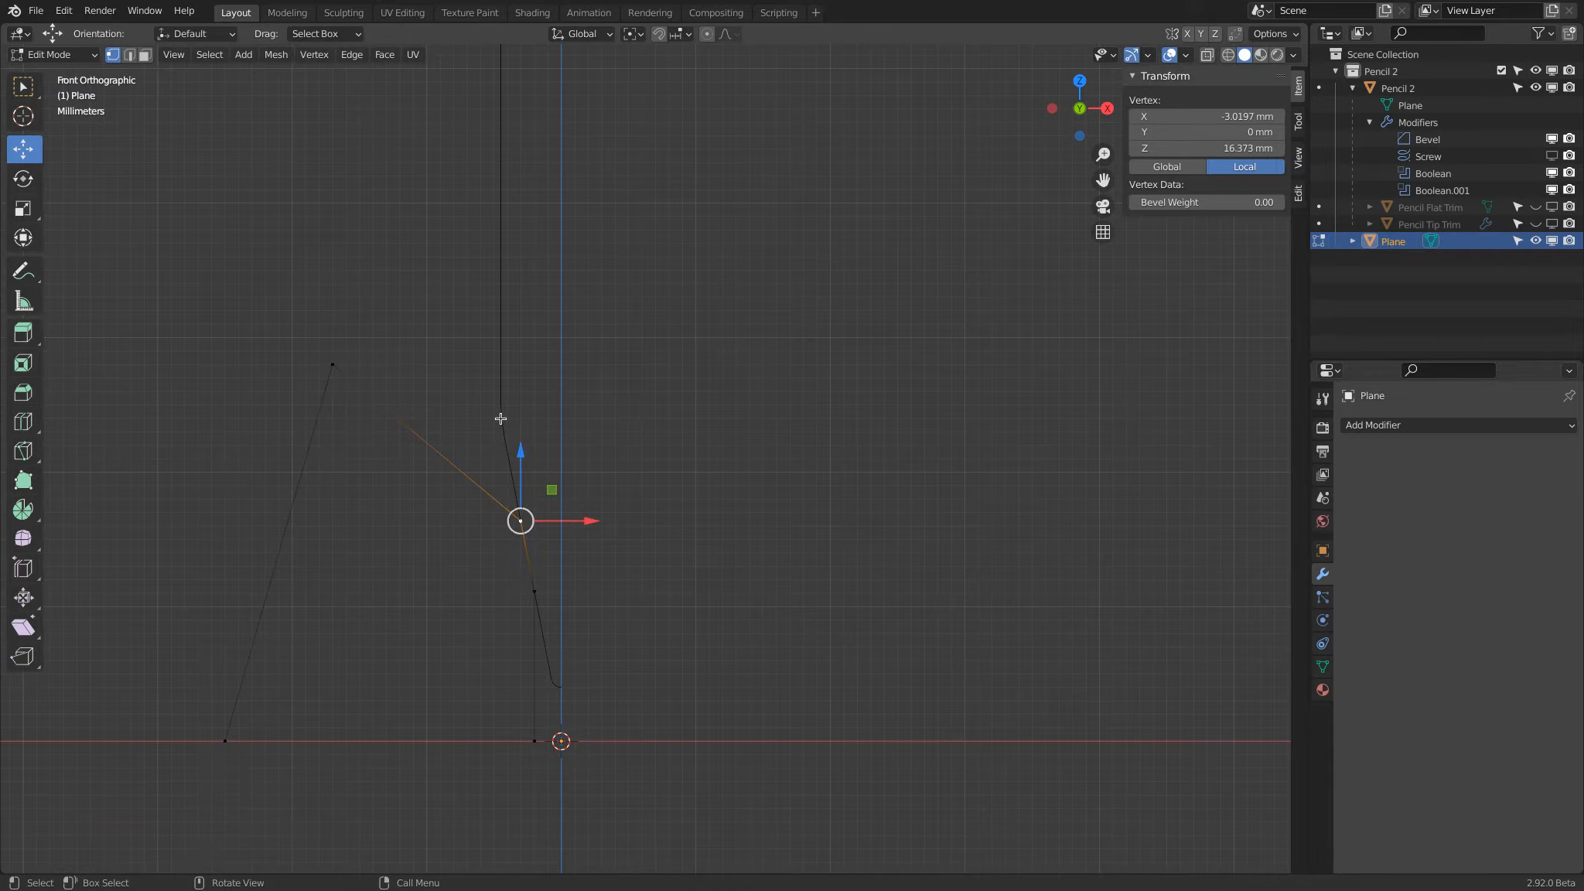
pyautogui.click(58, 54)
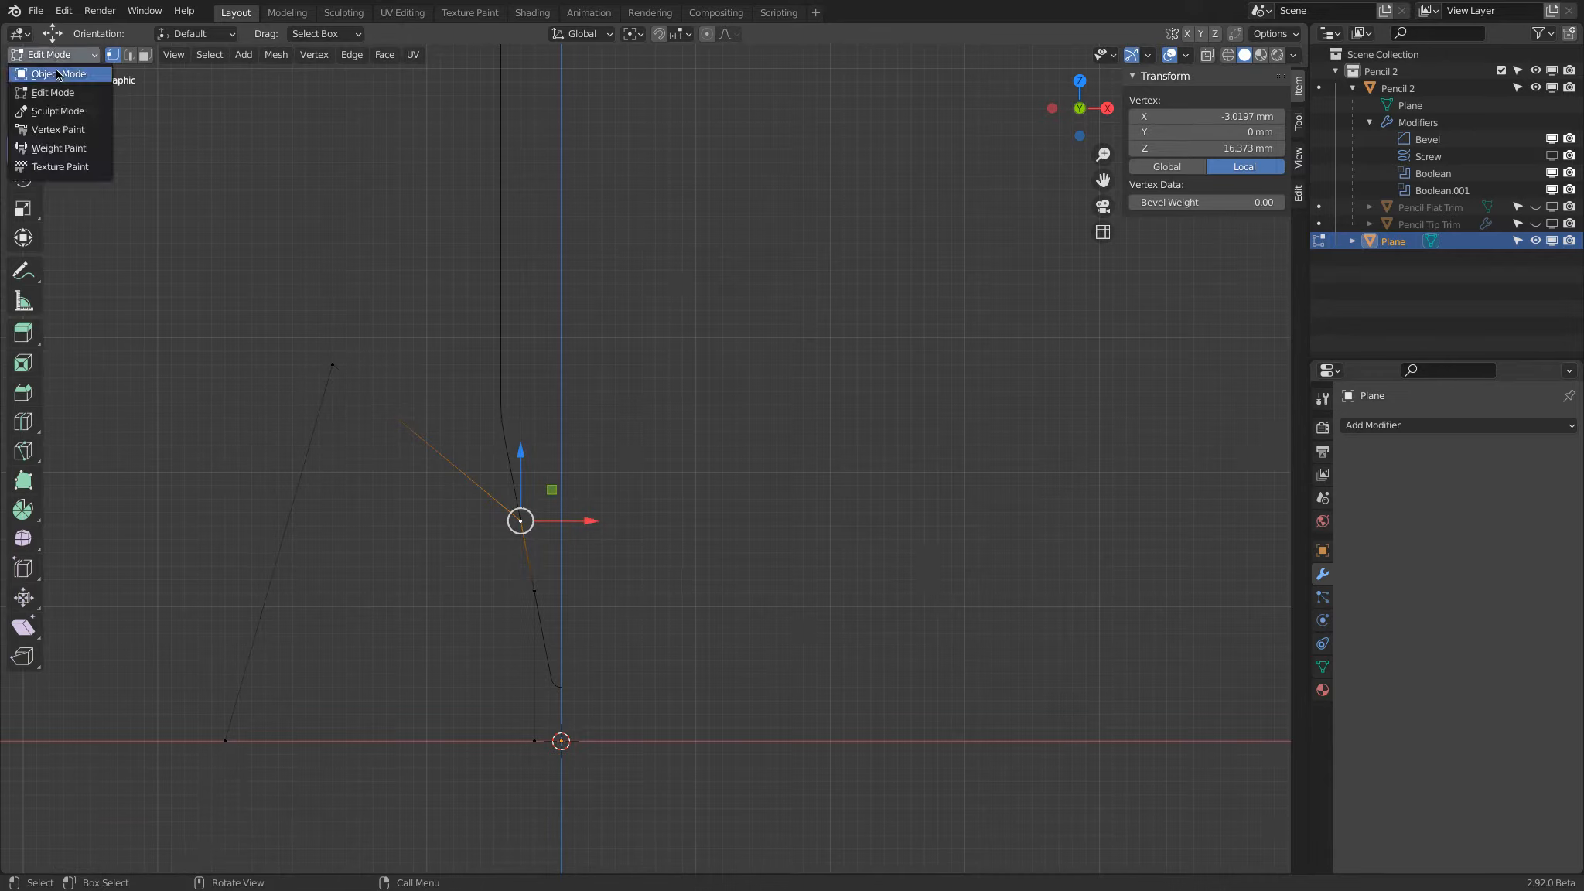
pyautogui.click(56, 75)
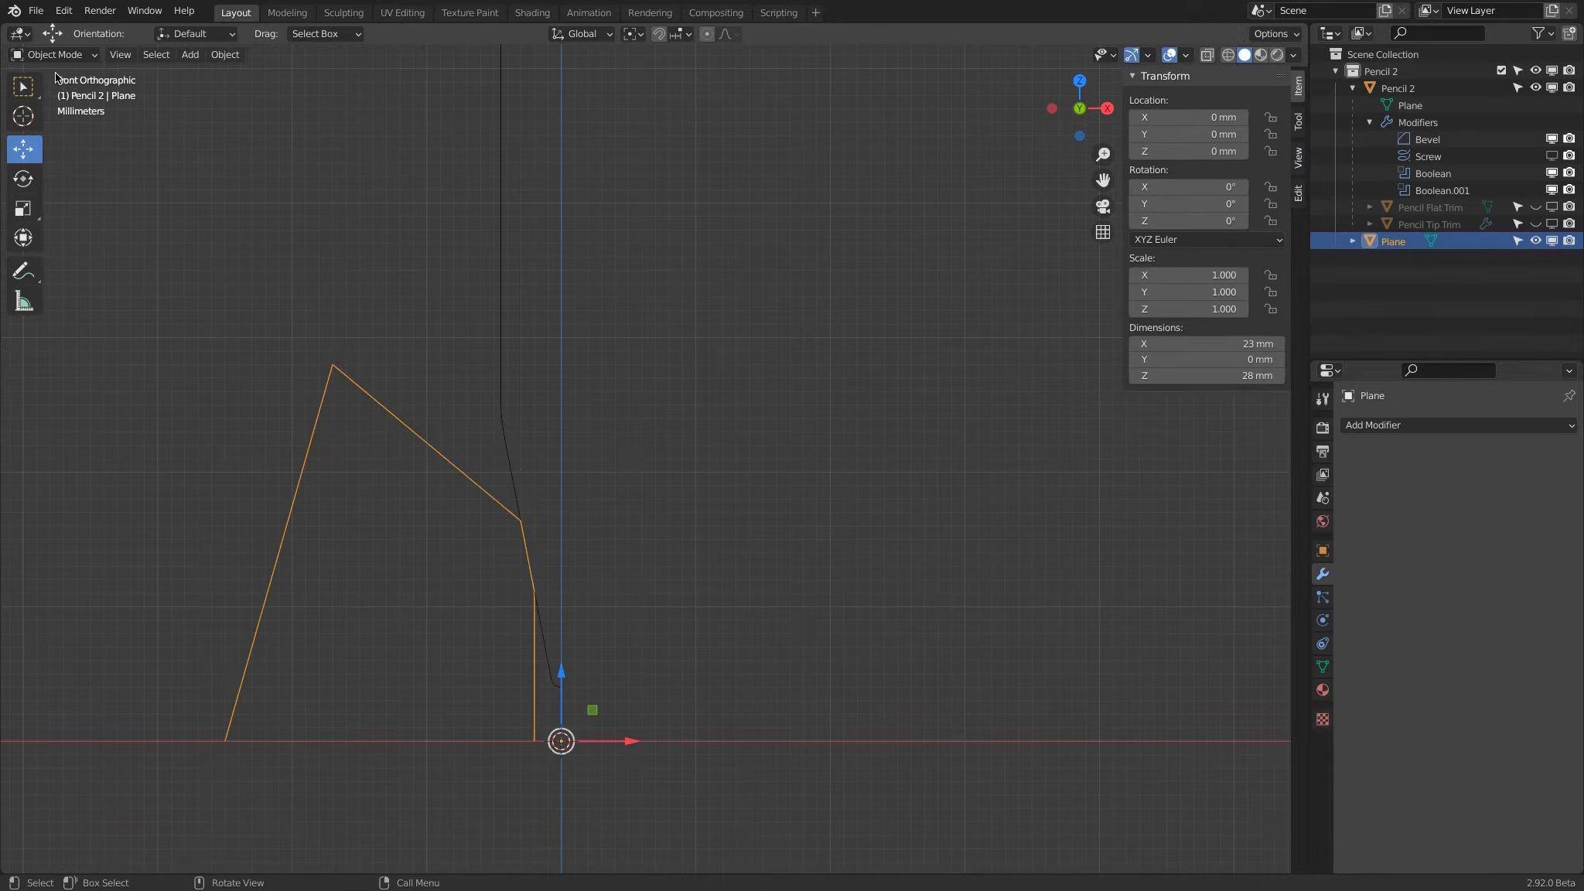
pyautogui.click(500, 277)
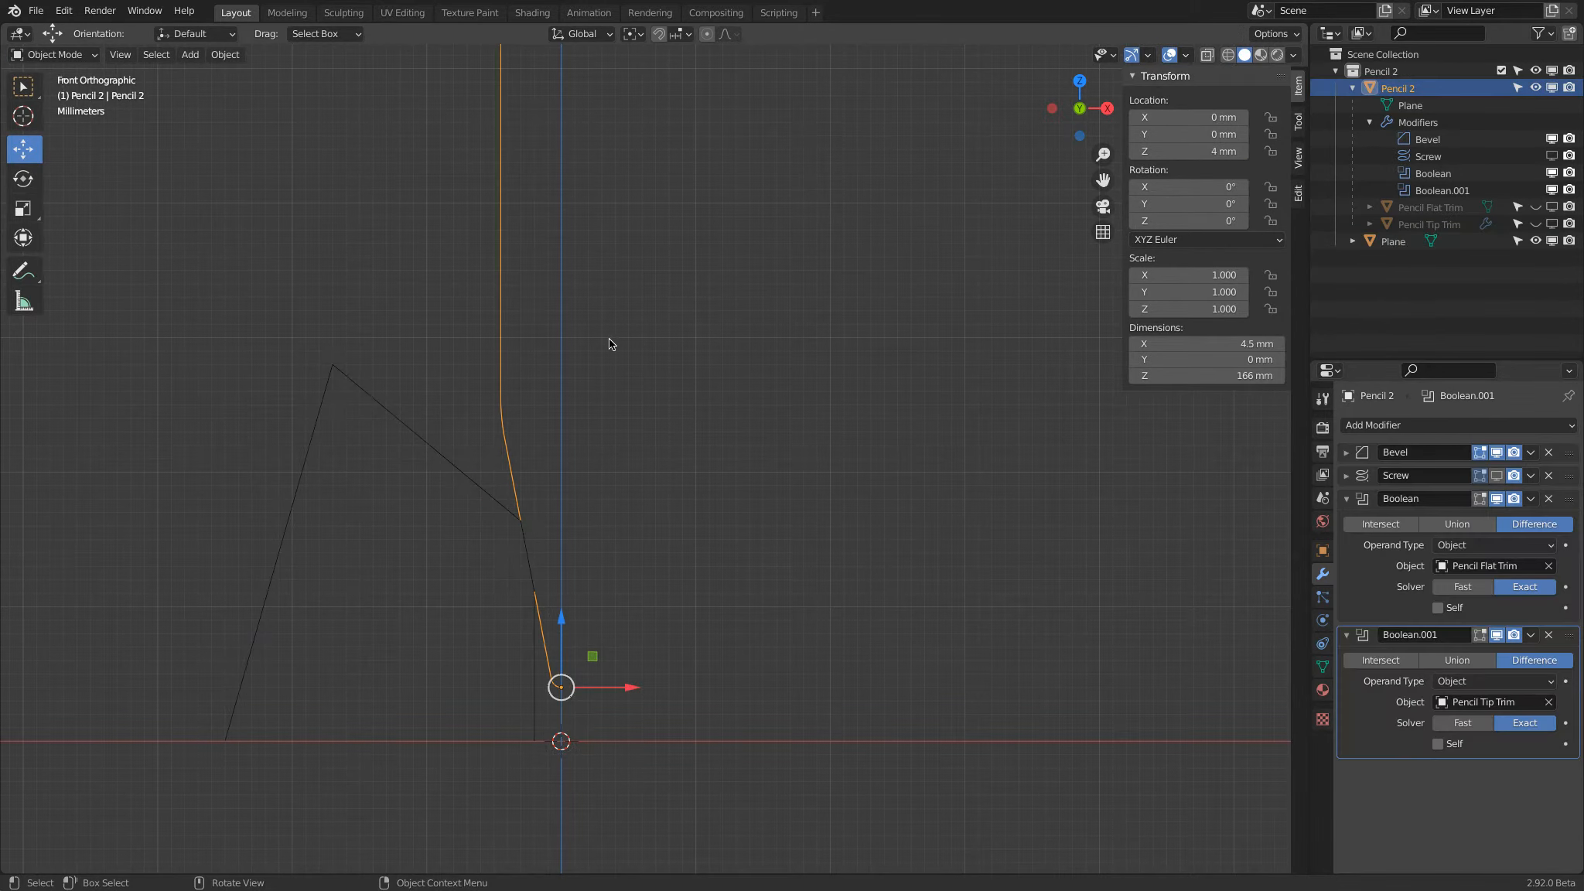
pyautogui.click(1496, 455)
# Edit the Plane profile and, using Vertex snapping, move its upper inner vertex onto the pencil's shoulder corner at X -4.5, Z 24 mm
pyautogui.click(478, 487)
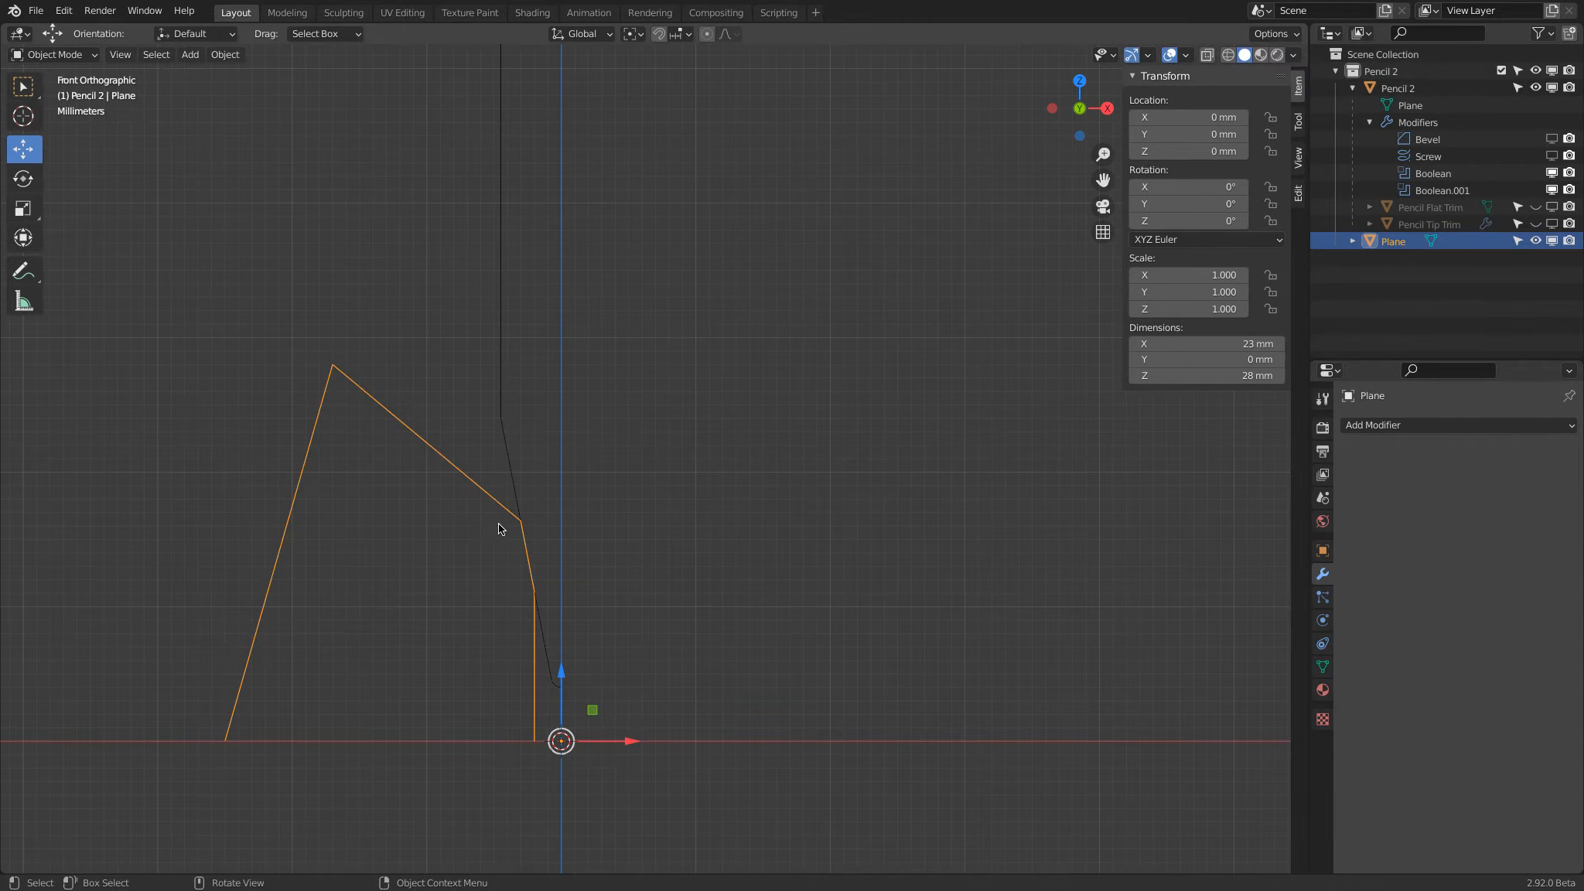
pyautogui.click(52, 54)
pyautogui.click(42, 95)
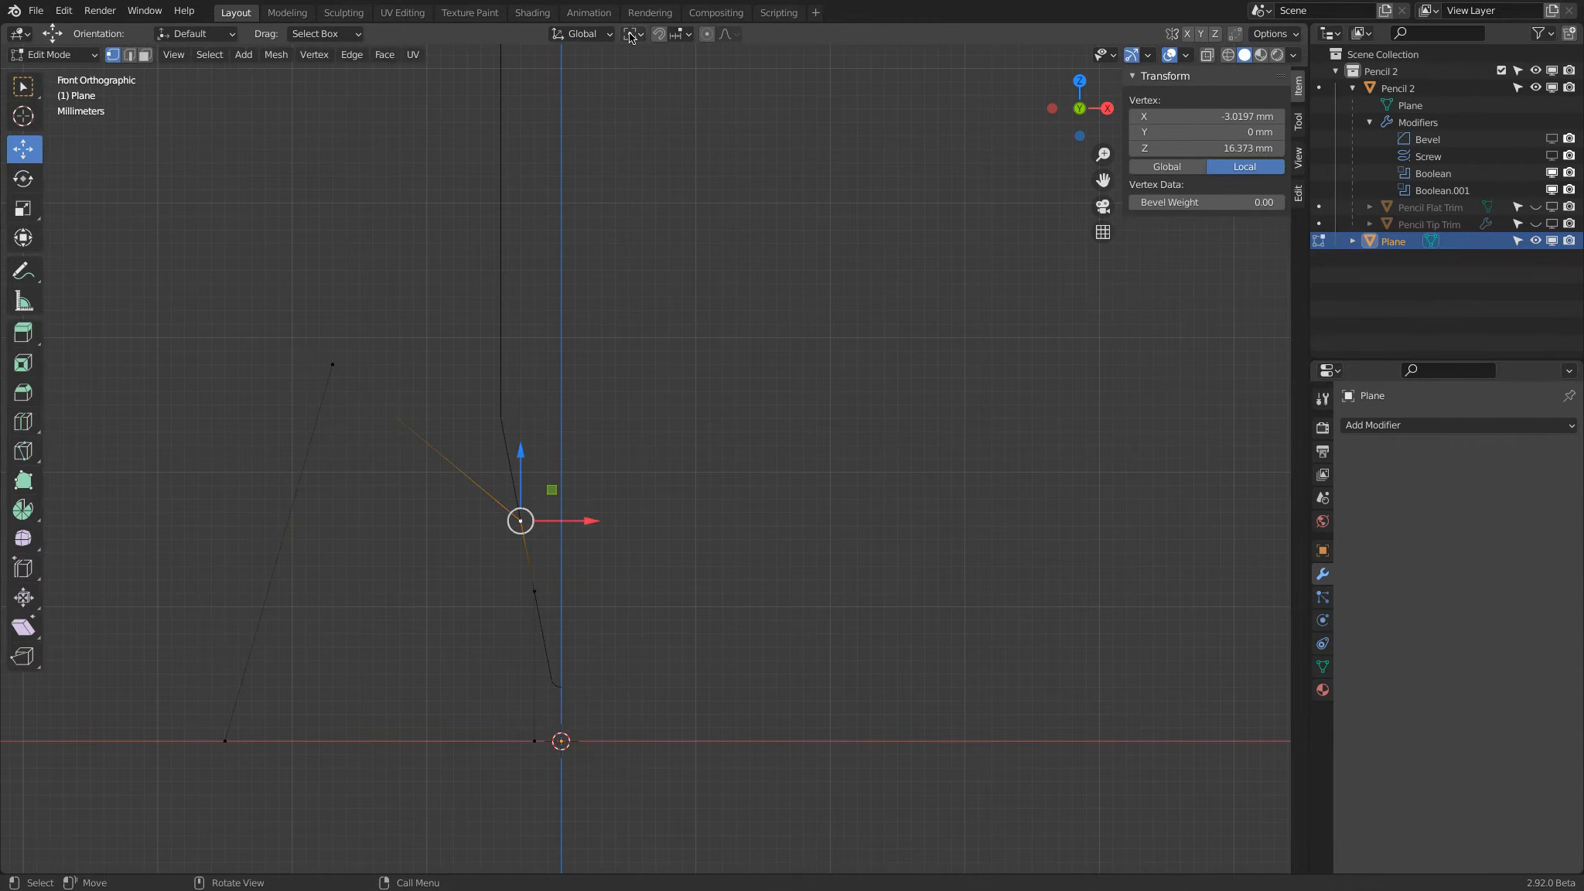
pyautogui.click(632, 34)
pyautogui.click(685, 34)
pyautogui.click(661, 103)
pyautogui.keyDown('ctrl'); pyautogui.moveTo(551, 490); pyautogui.dragTo(508, 419); pyautogui.keyUp('ctrl')
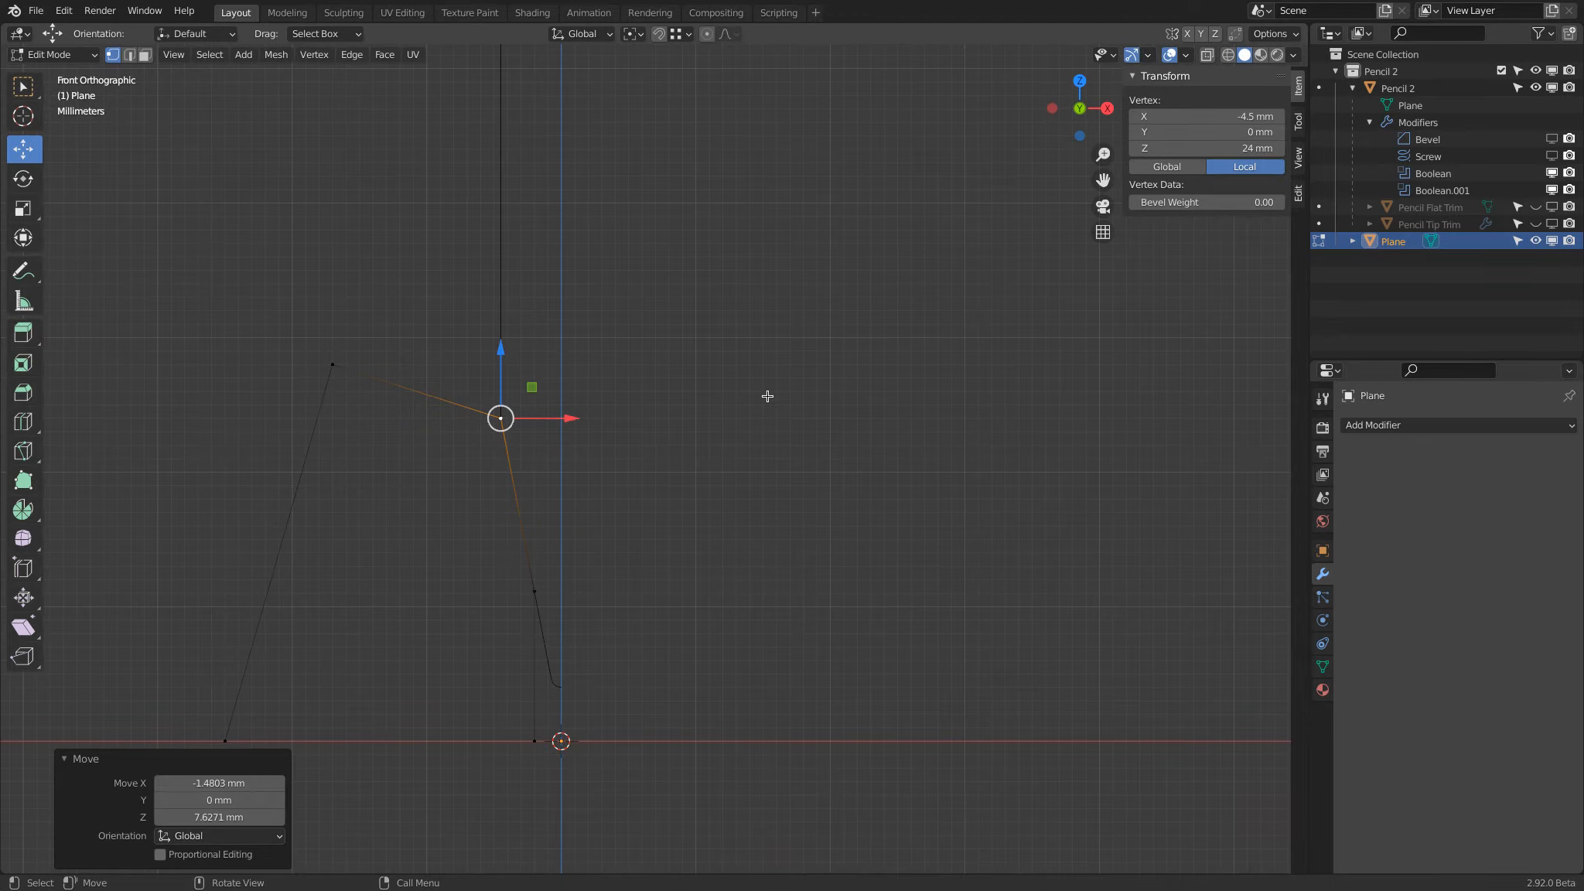
# Return to Object Mode and turn the viewport display of Pencil 2's Bevel modifier back on
pyautogui.click(54, 54)
pyautogui.click(56, 73)
pyautogui.click(503, 156)
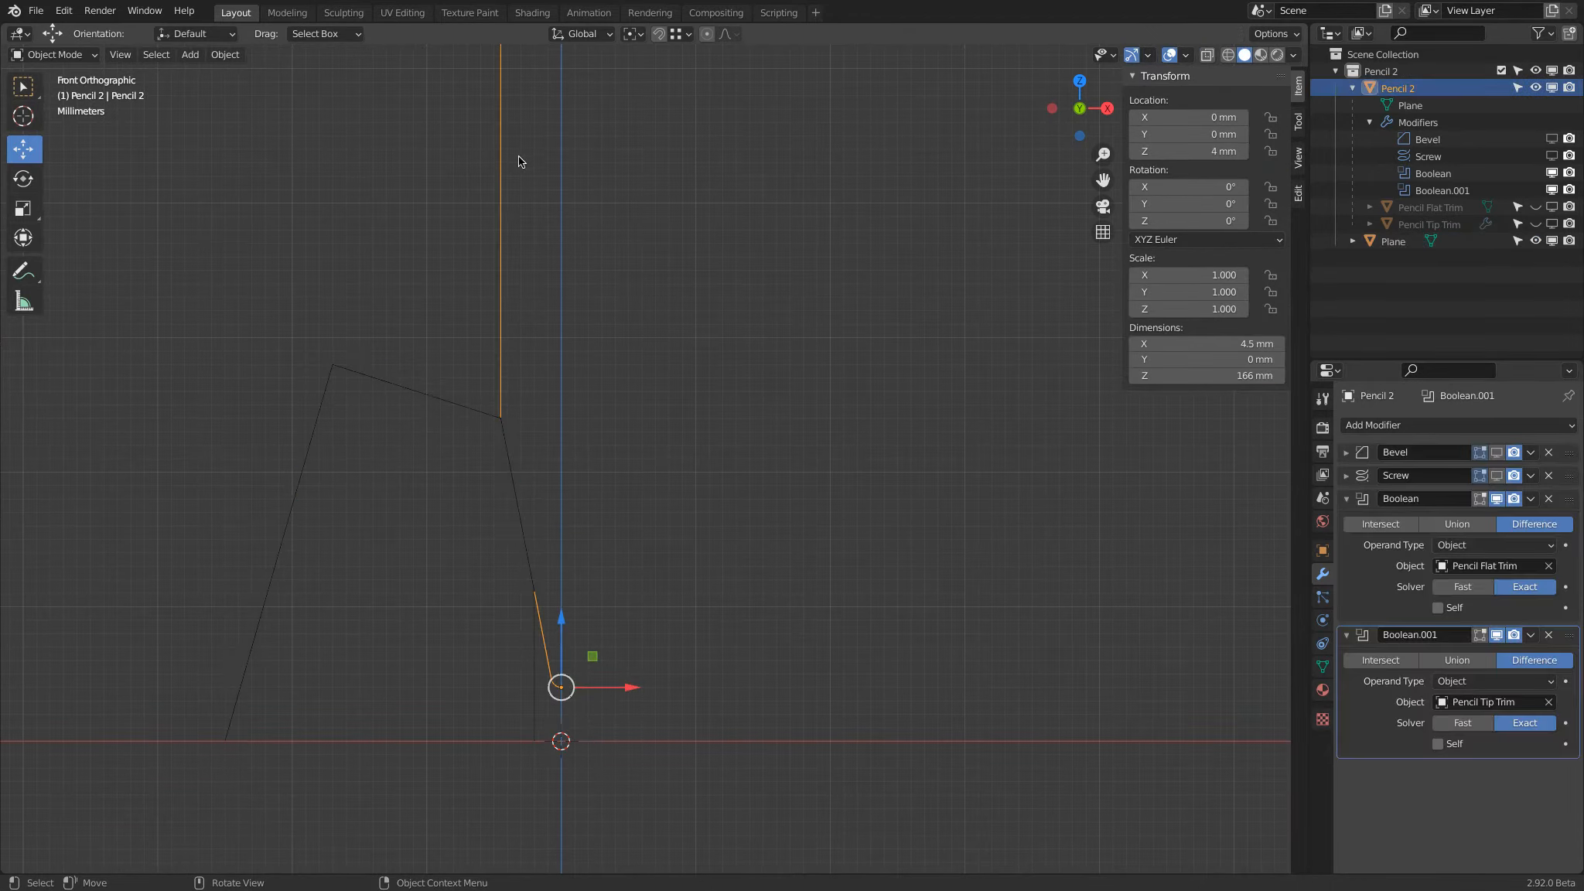
pyautogui.click(1496, 453)
# Select the Plane profile and switch it to Edit Mode
pyautogui.click(391, 387)
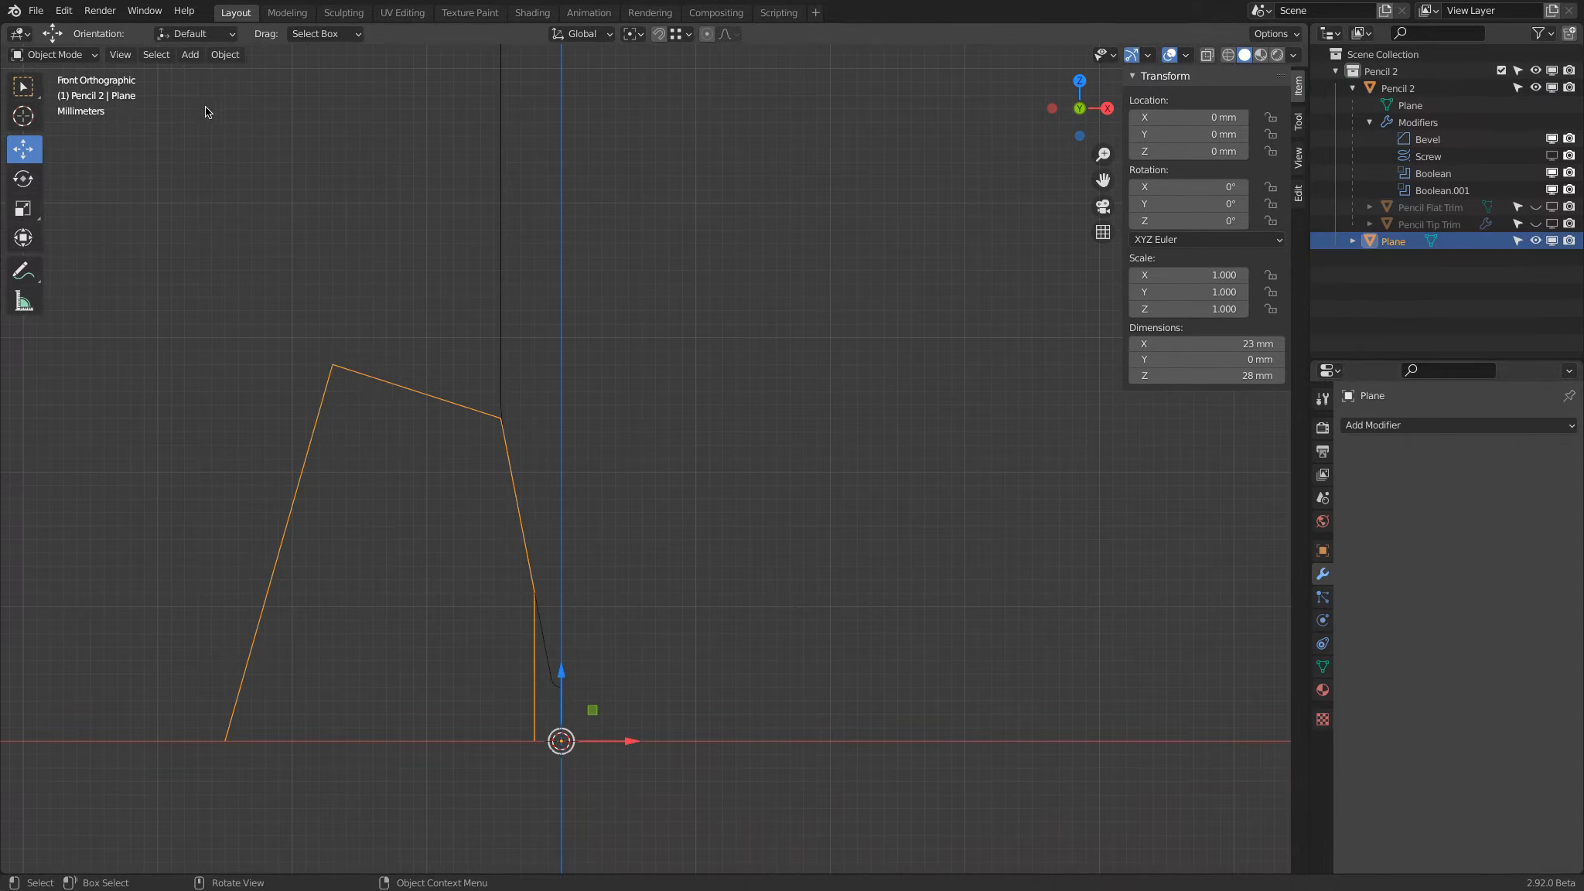
pyautogui.click(54, 56)
pyautogui.click(53, 85)
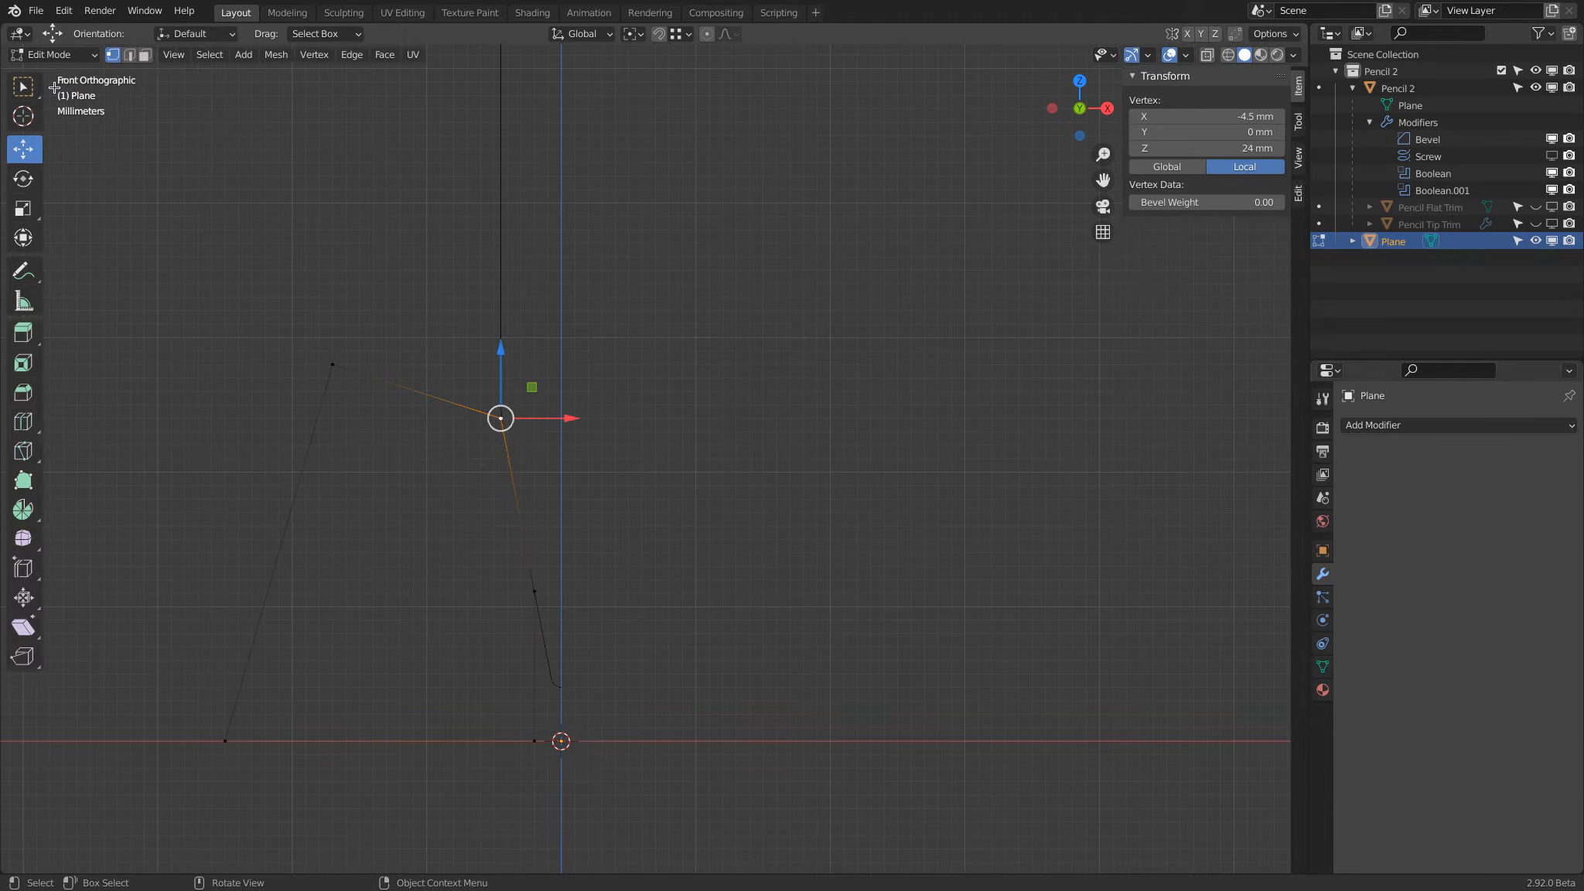
# Extrude the profile's bottom outer vertex 5 mm along X toward the centre
pyautogui.click(229, 739)
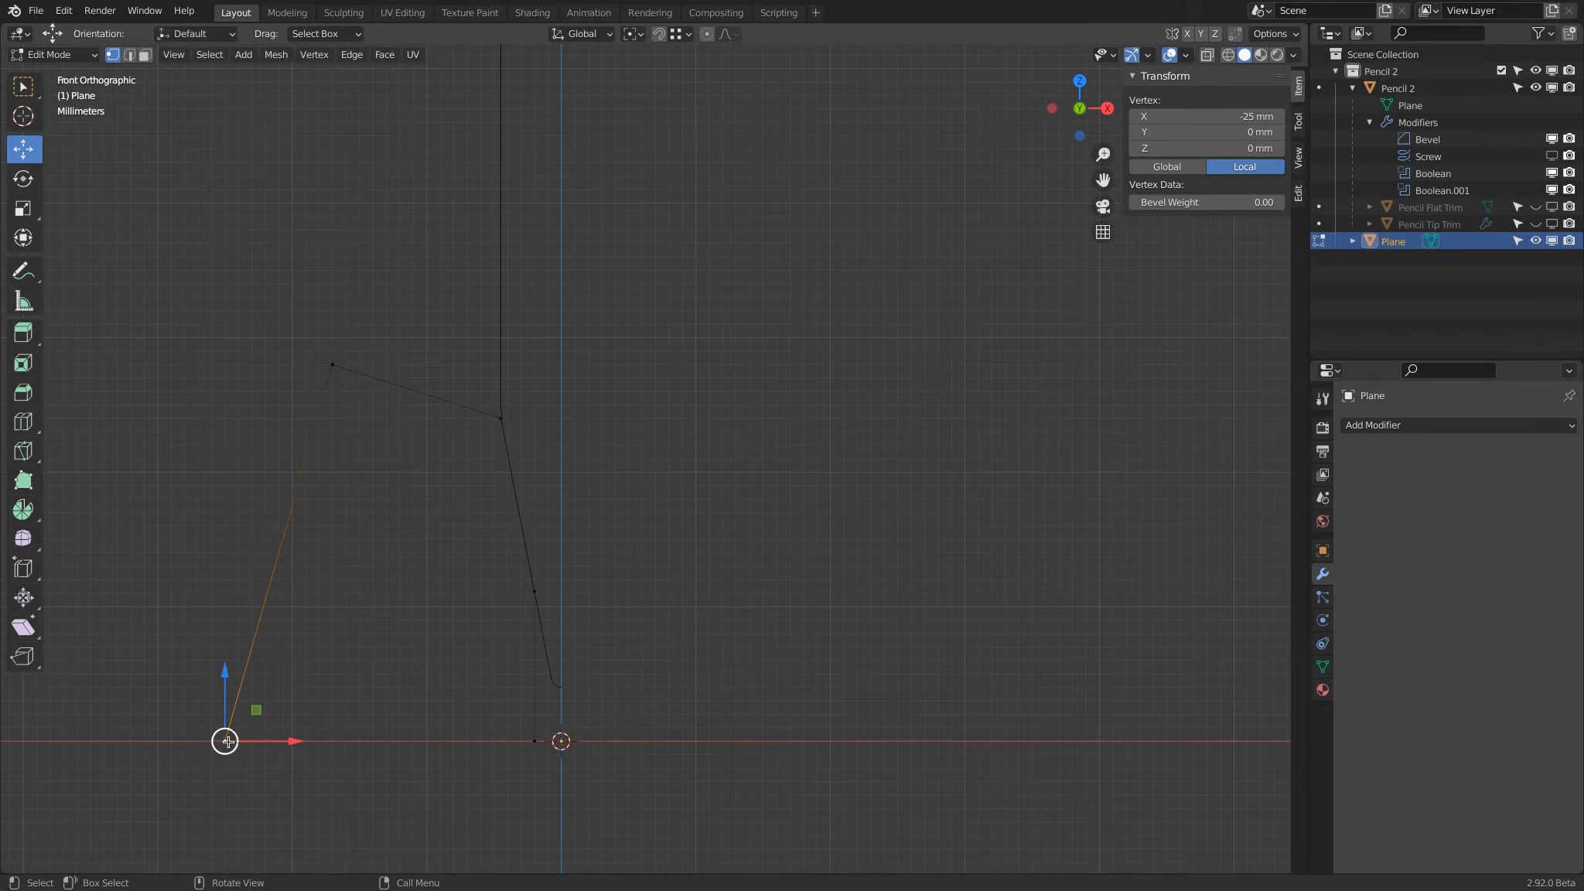
pyautogui.moveTo(225, 740); pyautogui.dragTo(292, 774)
pyautogui.press('x')
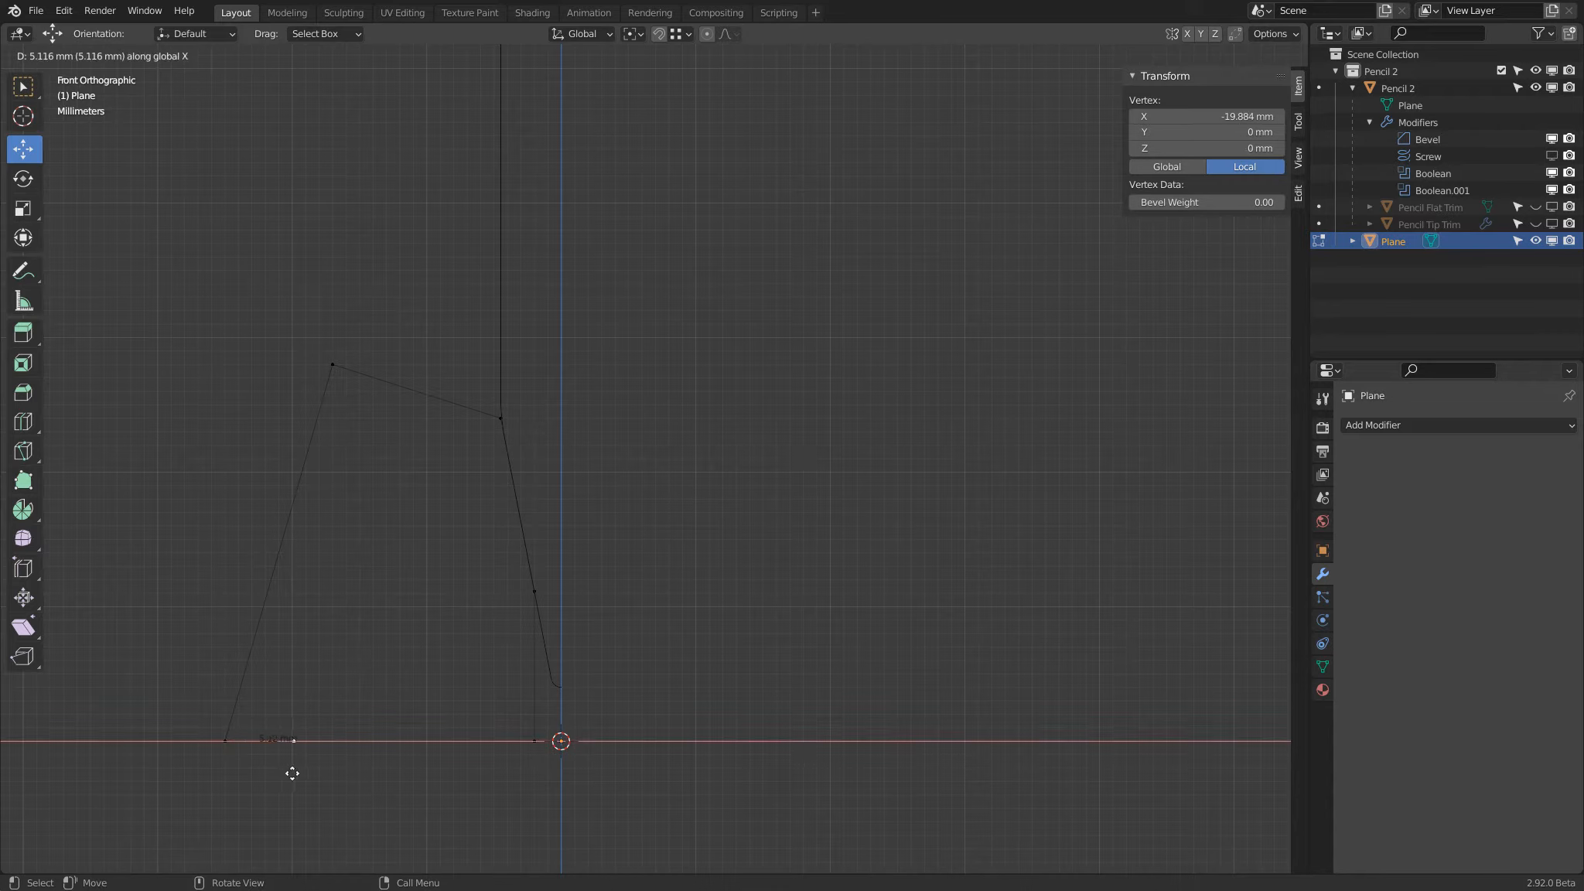
pyautogui.write('5')
pyautogui.press('Return')
# Delete the newly extruded vertex on the profile's base line
pyautogui.keyDown('shift'); pyautogui.moveTo(452, 585); pyautogui.dragTo(633, 464, button='middle'); pyautogui.keyUp('shift')
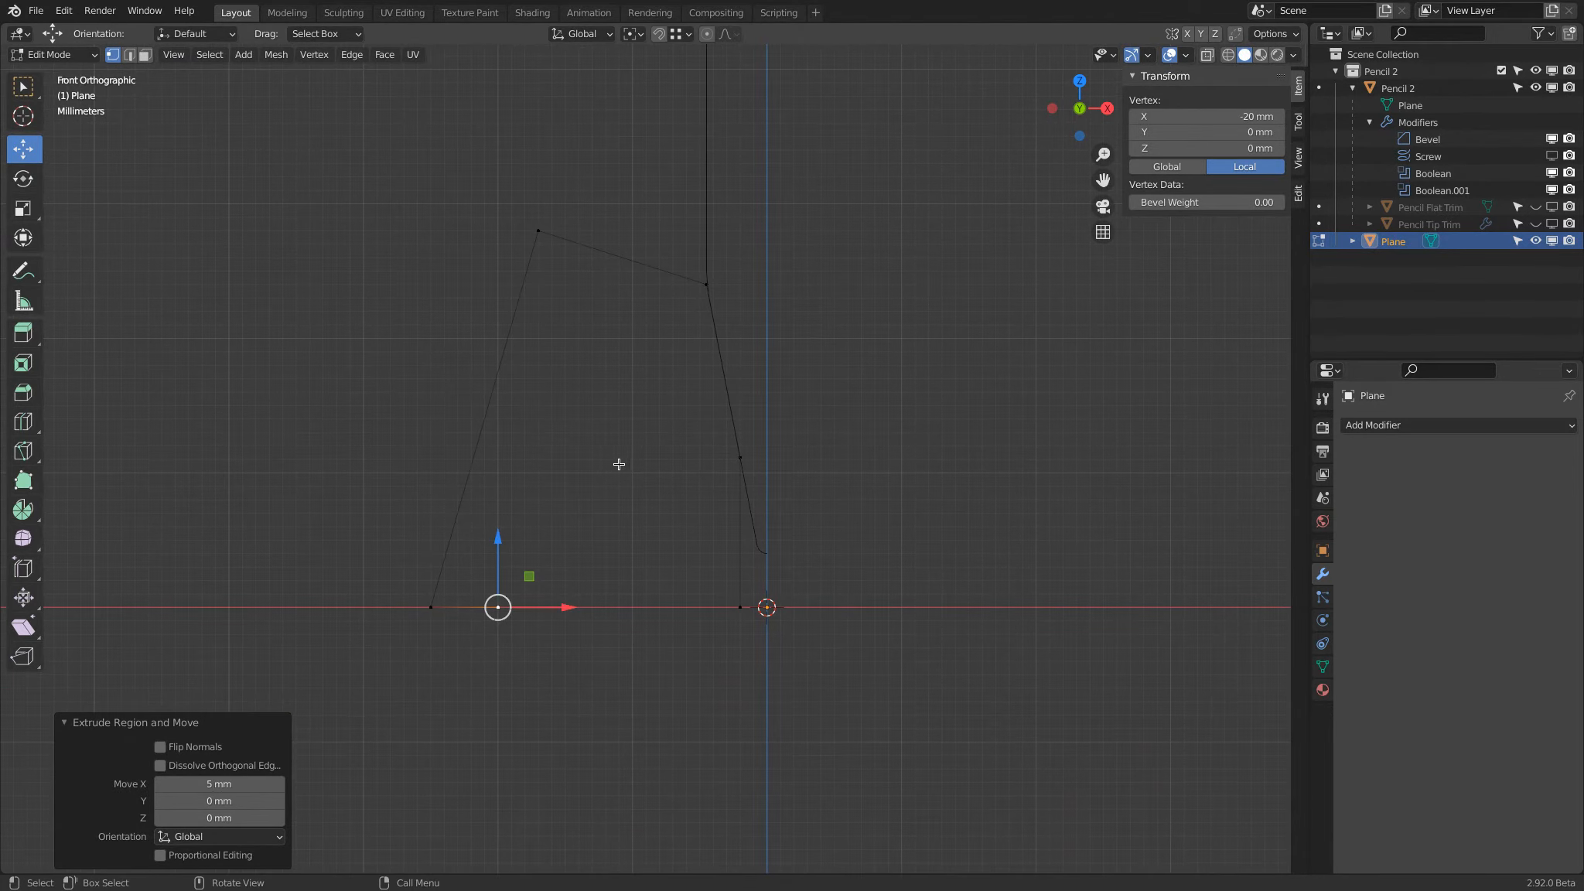
pyautogui.press('x')
pyautogui.click(570, 461)
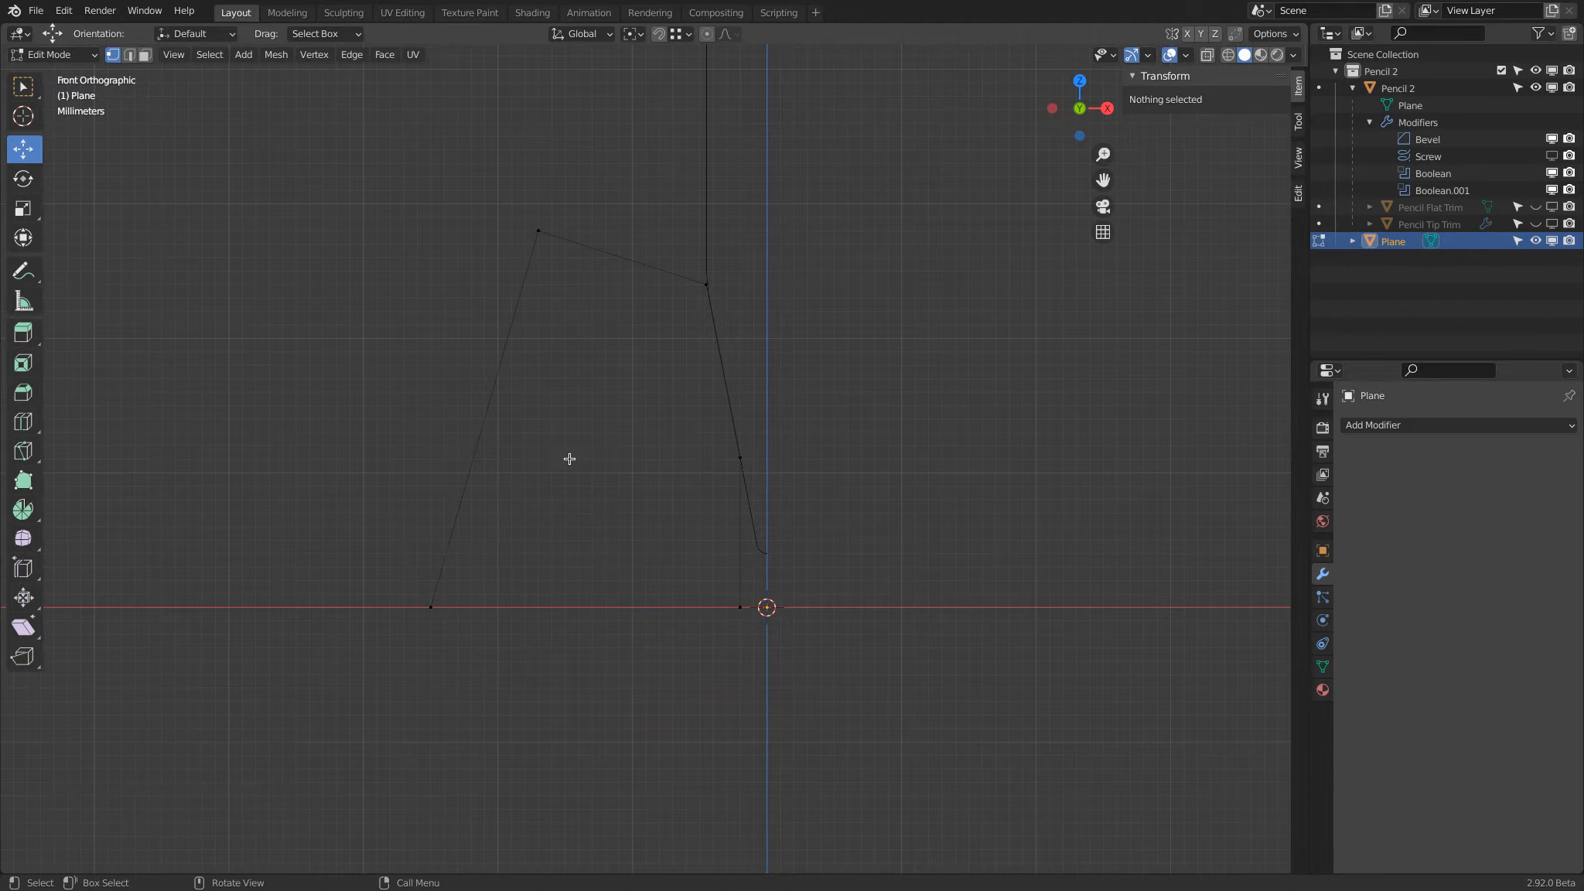
# Set snapping to Increment and extrude the bottom outer vertex 5 mm inward along X with snapping, to X -20 mm
pyautogui.click(681, 34)
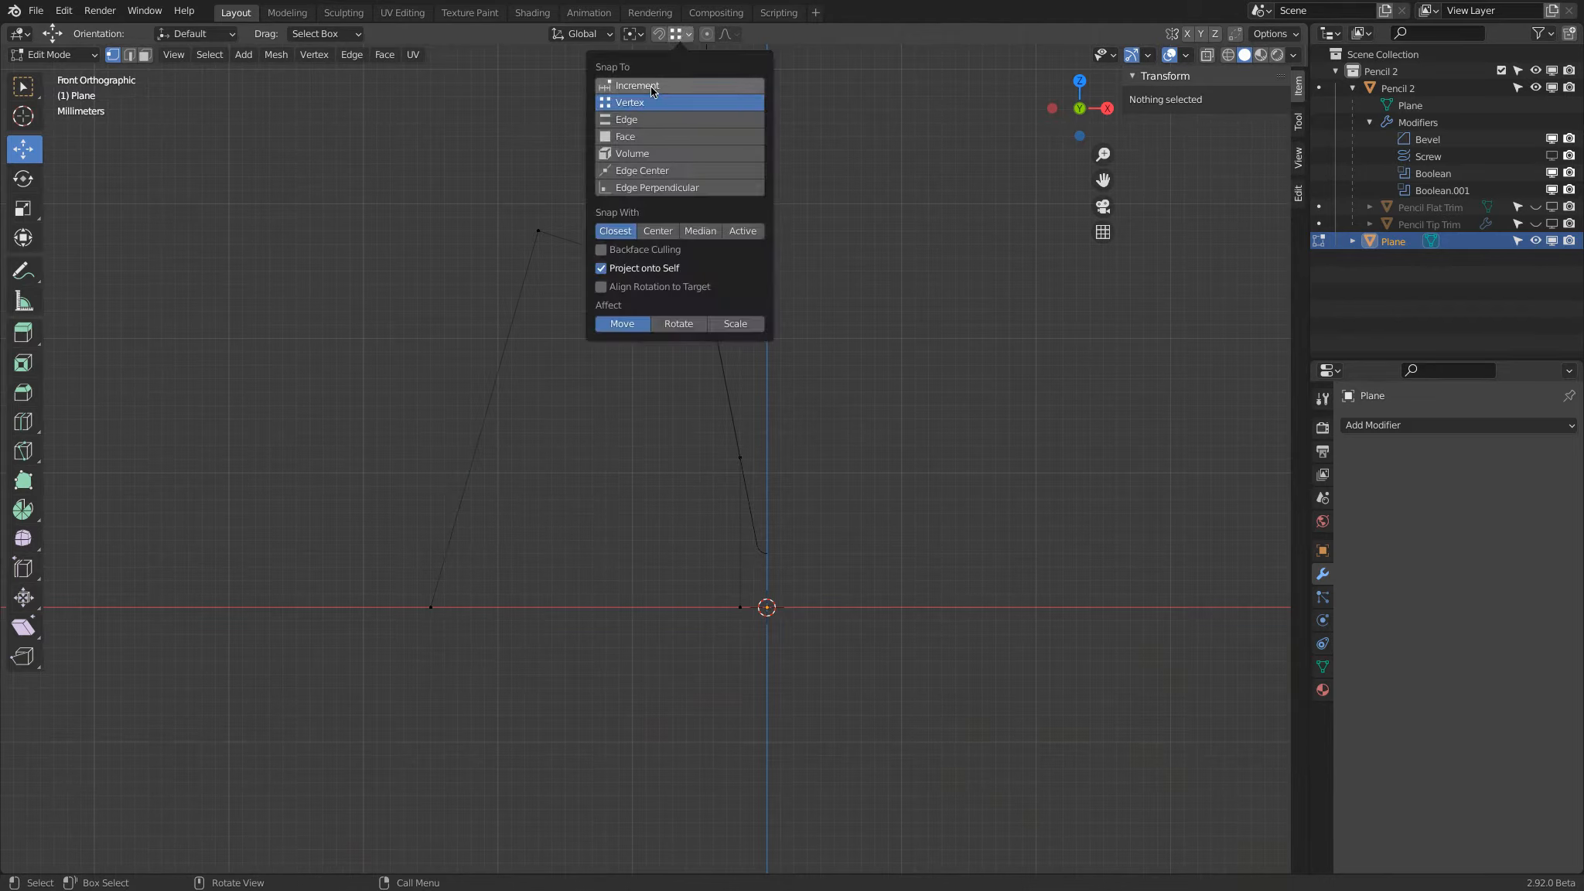
pyautogui.click(651, 86)
pyautogui.click(436, 617)
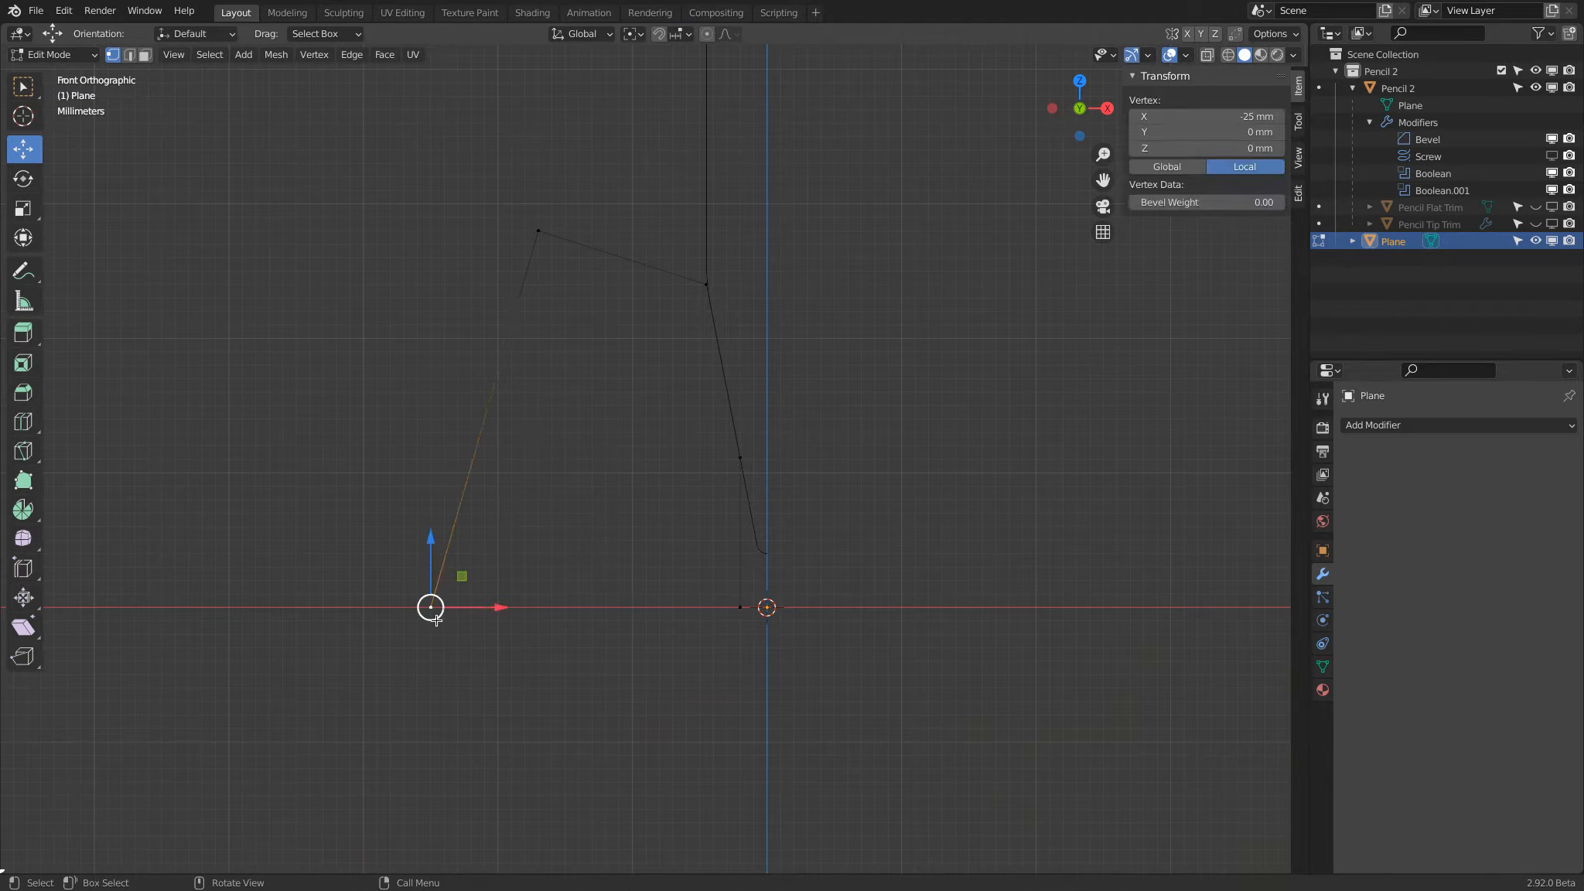
pyautogui.moveTo(431, 608); pyautogui.dragTo(498, 617)
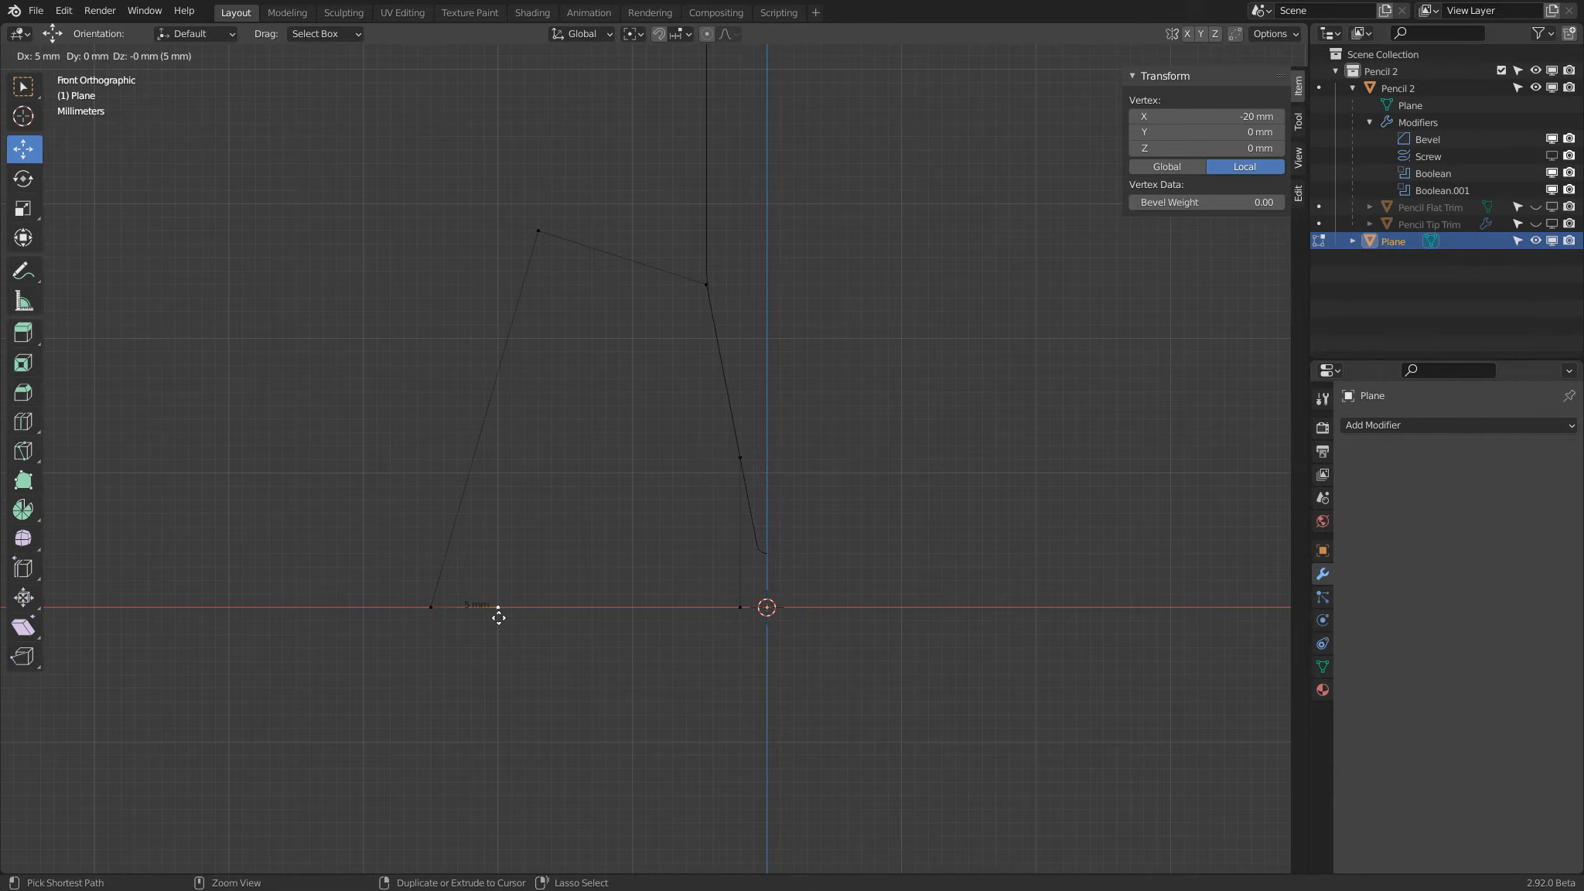
pyautogui.keyDown('ctrl'); pyautogui.moveTo(498, 617); pyautogui.dragTo(498, 617); pyautogui.keyUp('ctrl')
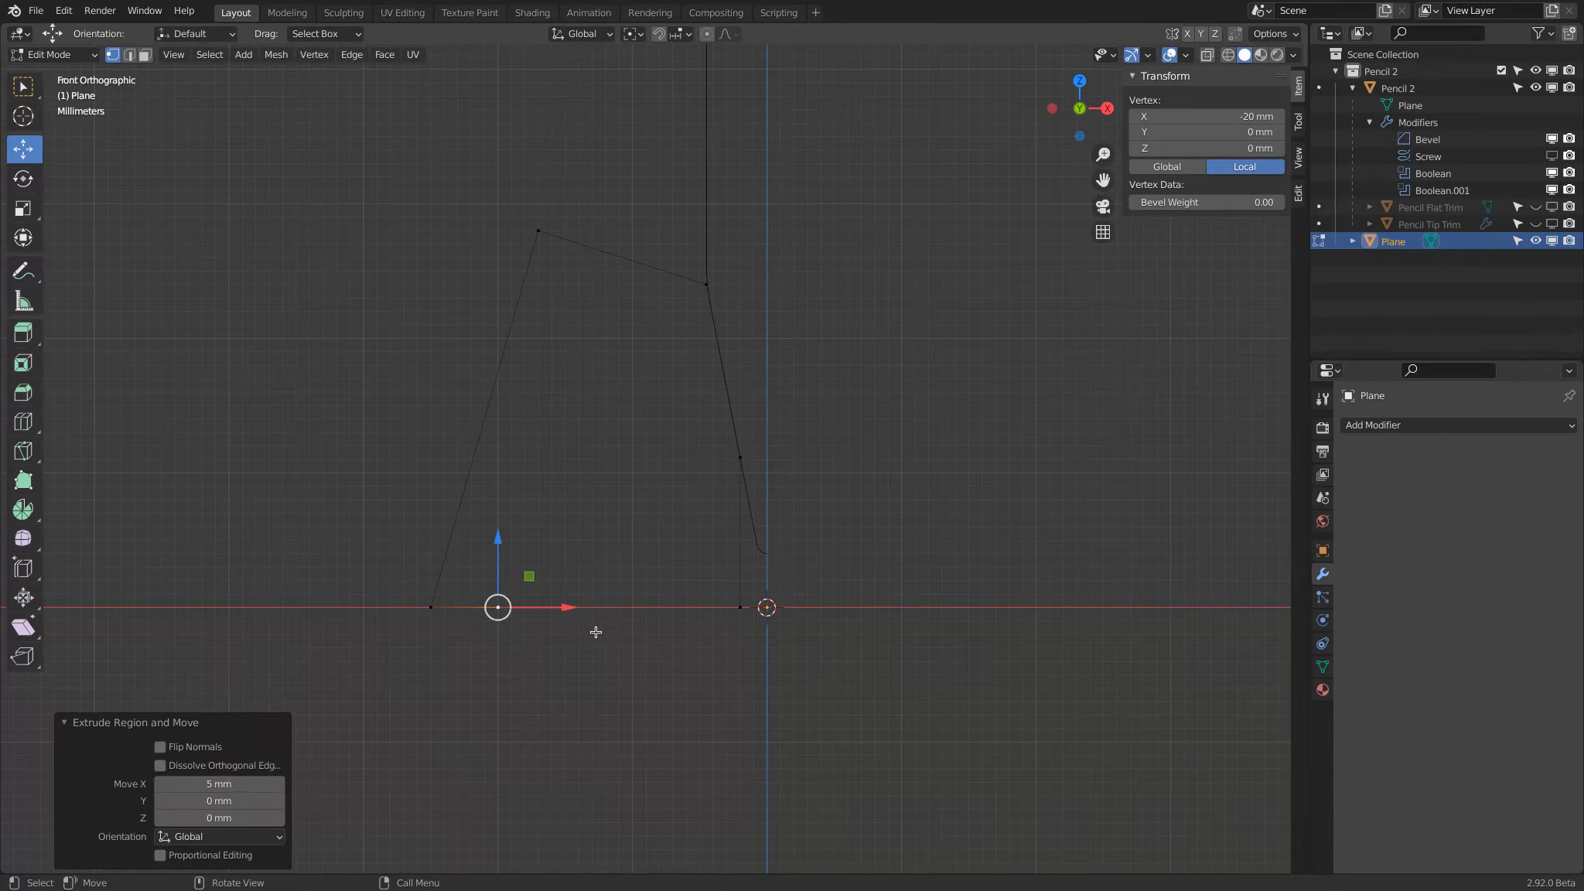
# Select the two inner corner vertices, the top outer vertex and the bottom outer corner vertex, and set their vertex Mean Bevel Weight to 1.00
pyautogui.click(744, 459)
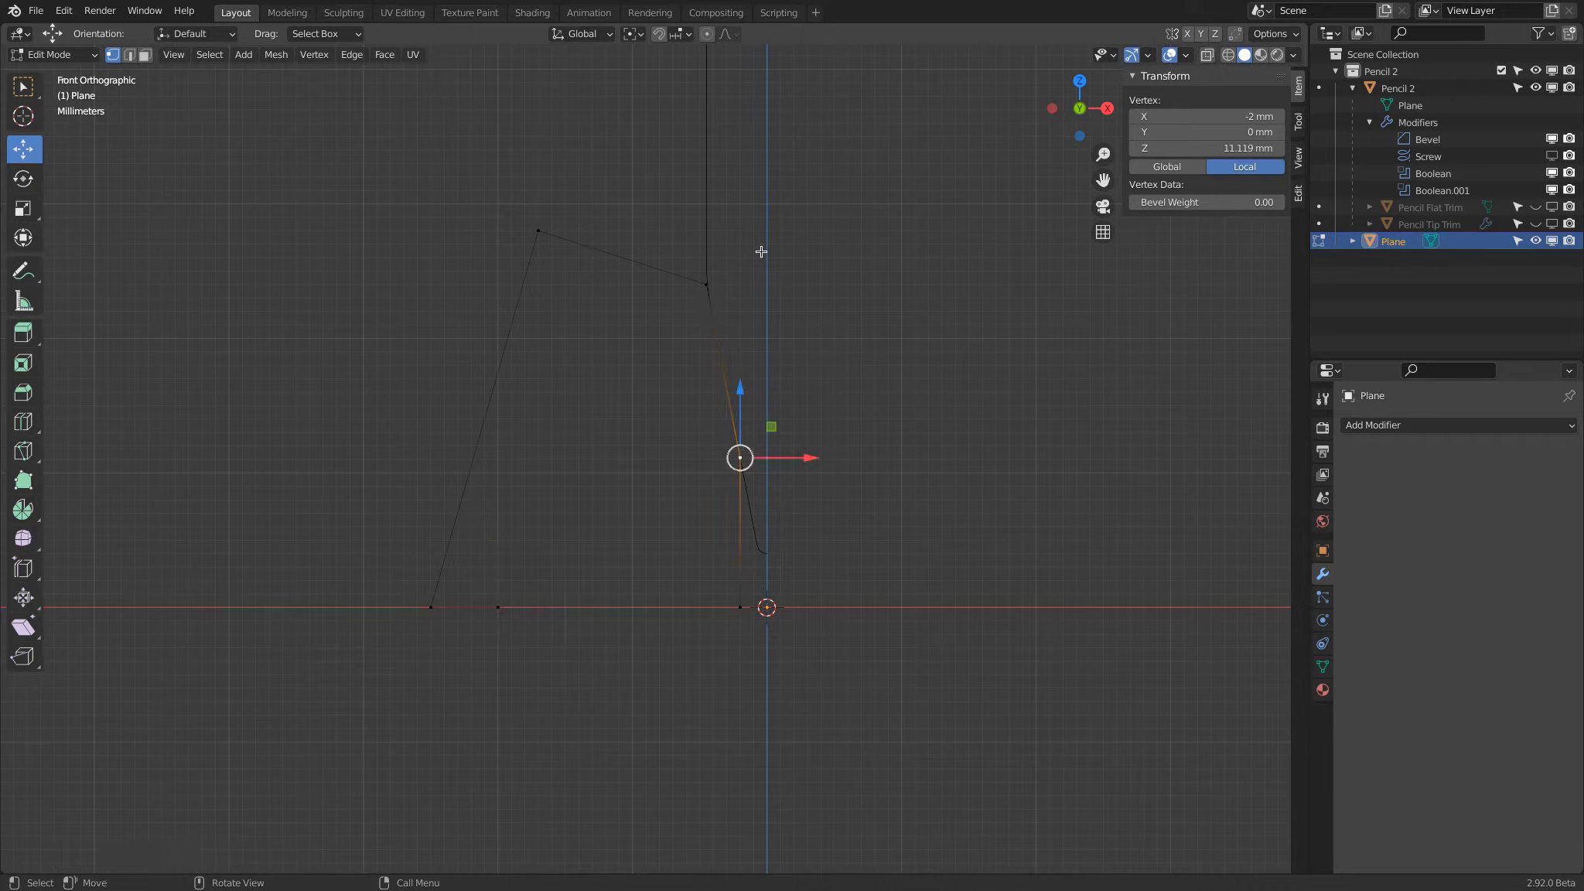
pyautogui.keyDown('shift'); pyautogui.click(709, 284); pyautogui.keyUp('shift')
pyautogui.keyDown('shift'); pyautogui.click(548, 214); pyautogui.keyUp('shift')
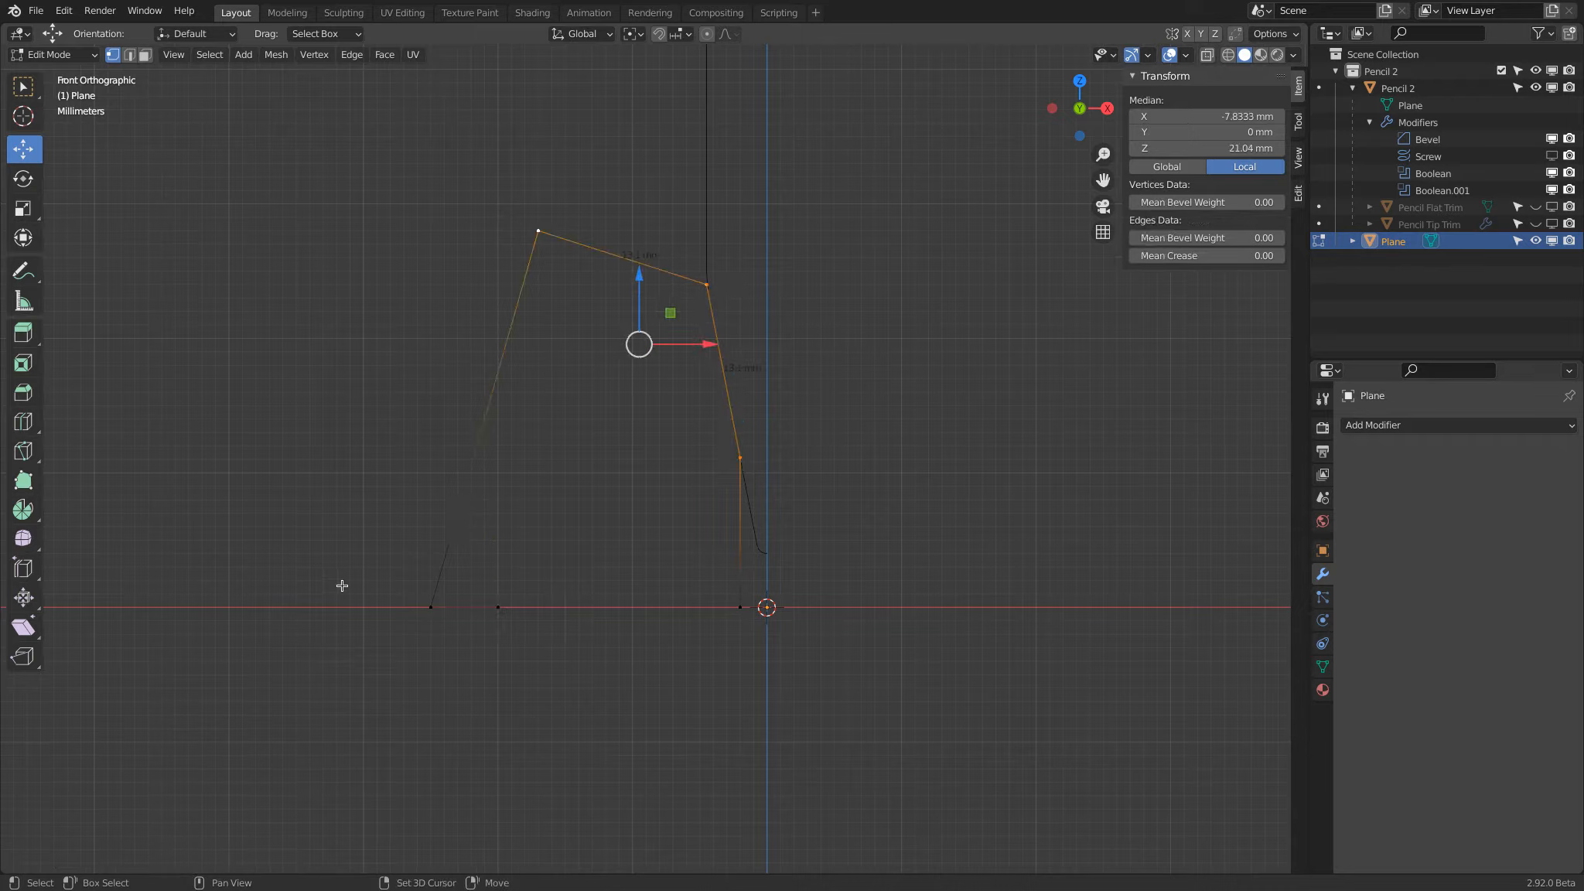
pyautogui.keyDown('shift'); pyautogui.click(414, 613); pyautogui.keyUp('shift')
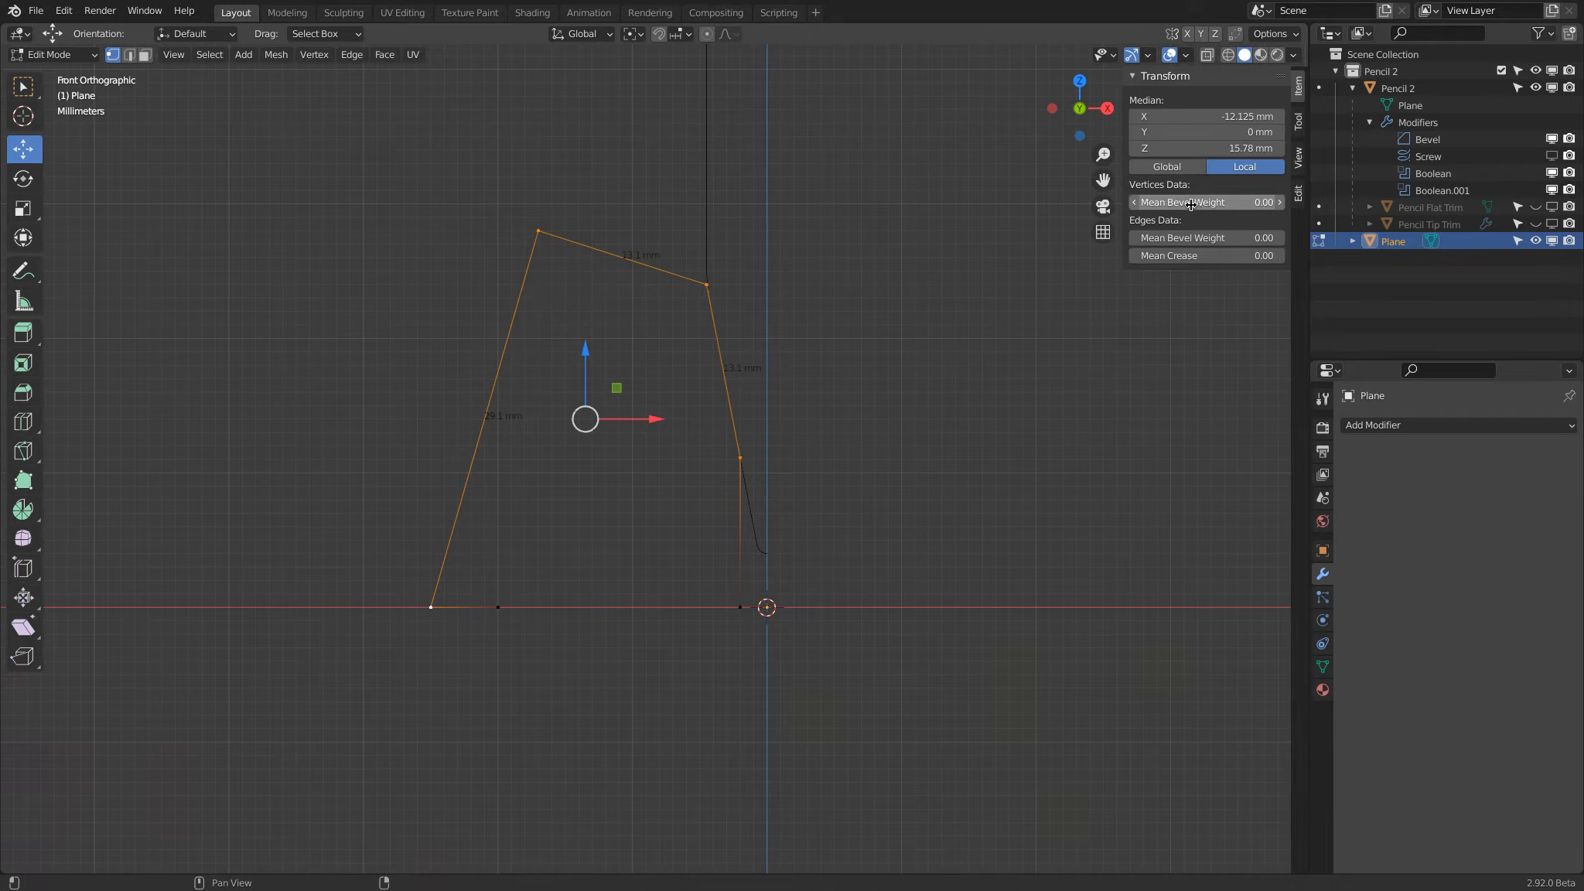
pyautogui.moveTo(1156, 203); pyautogui.dragTo(1281, 192)
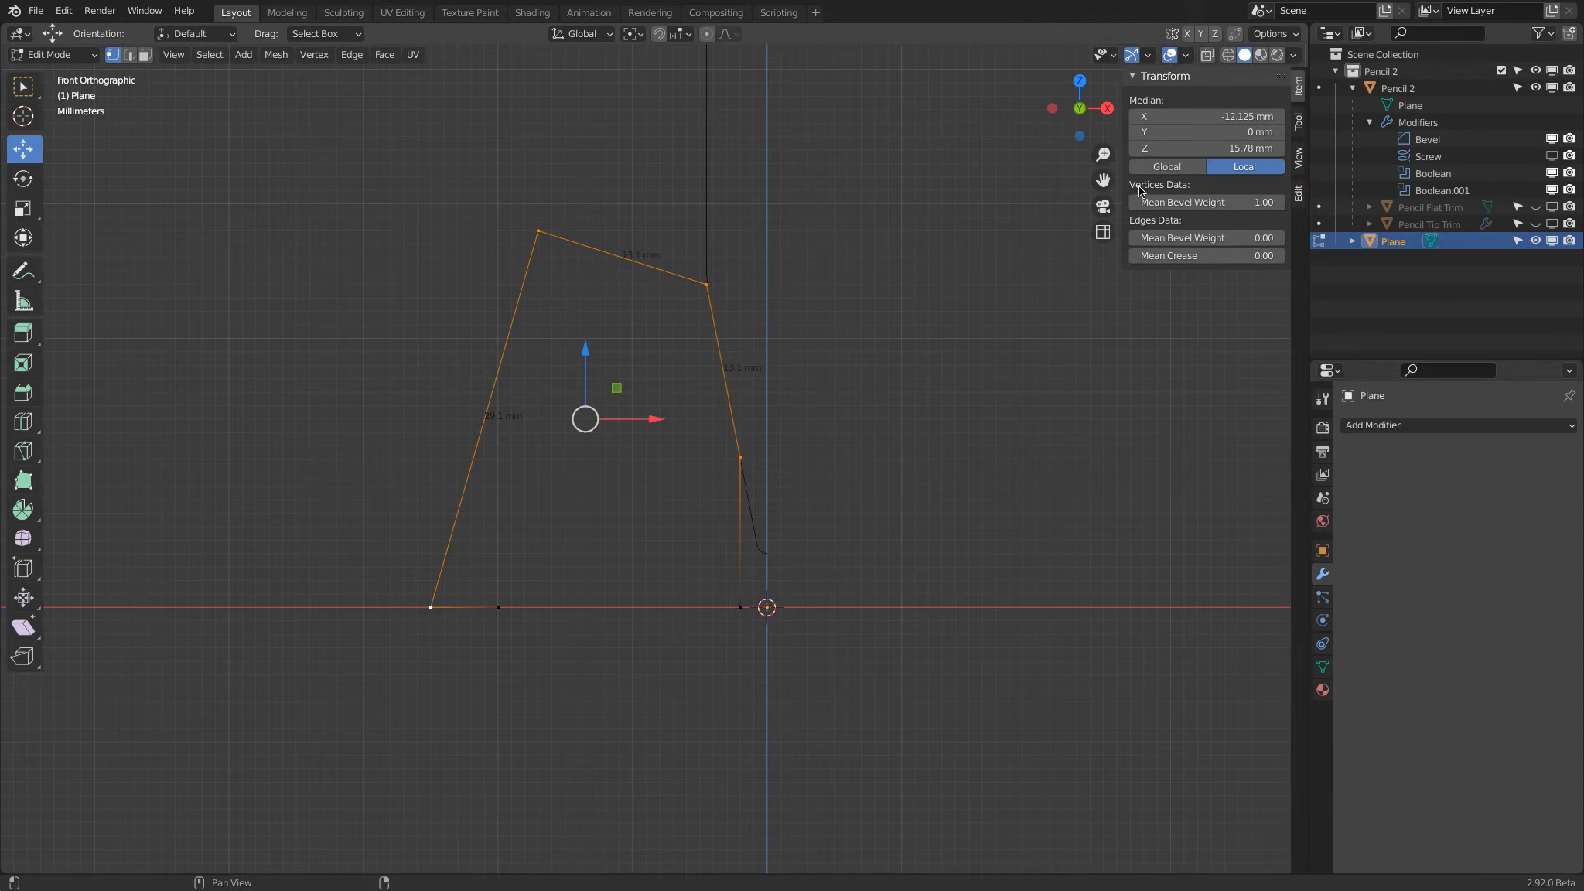
# Add a Bevel modifier to the Plane profile with an amount of 2 mm and 10 segments
pyautogui.click(1442, 426)
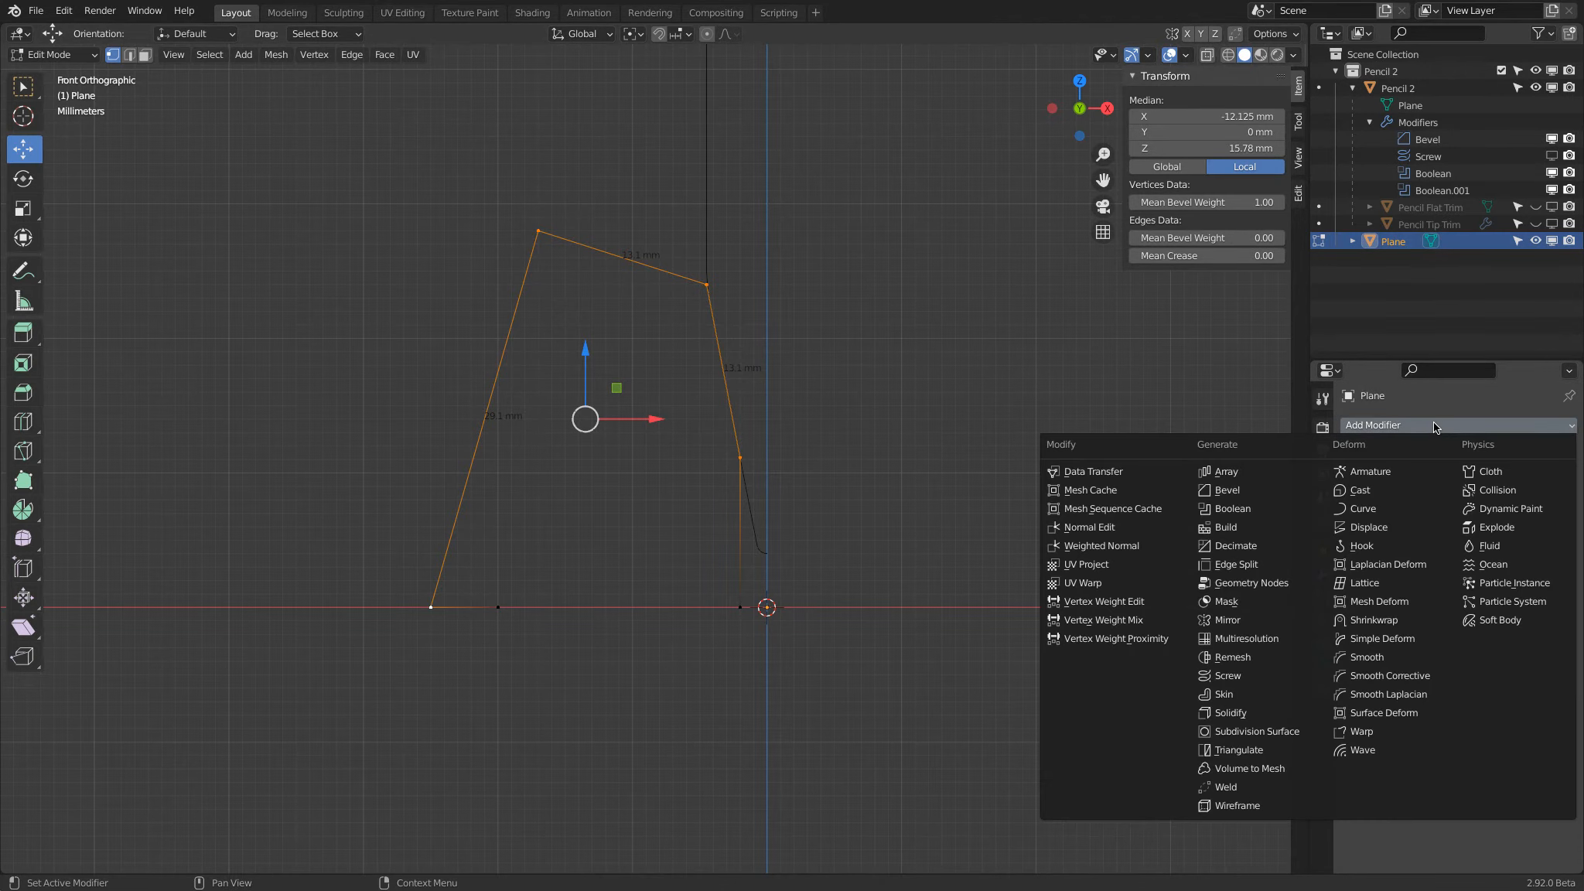
pyautogui.click(1268, 492)
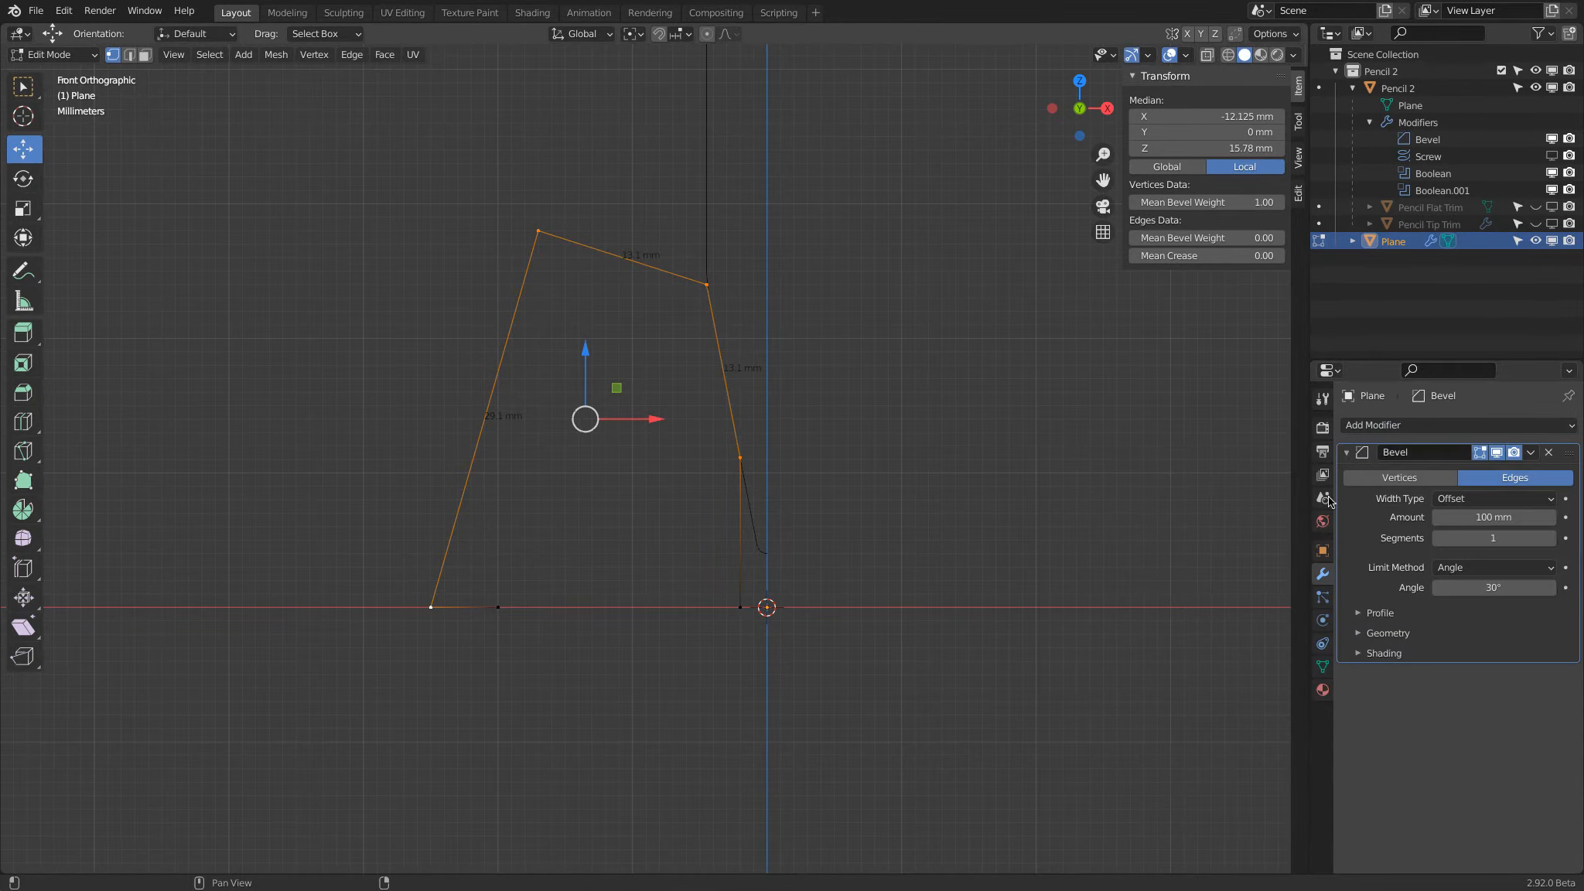
pyautogui.click(1498, 517)
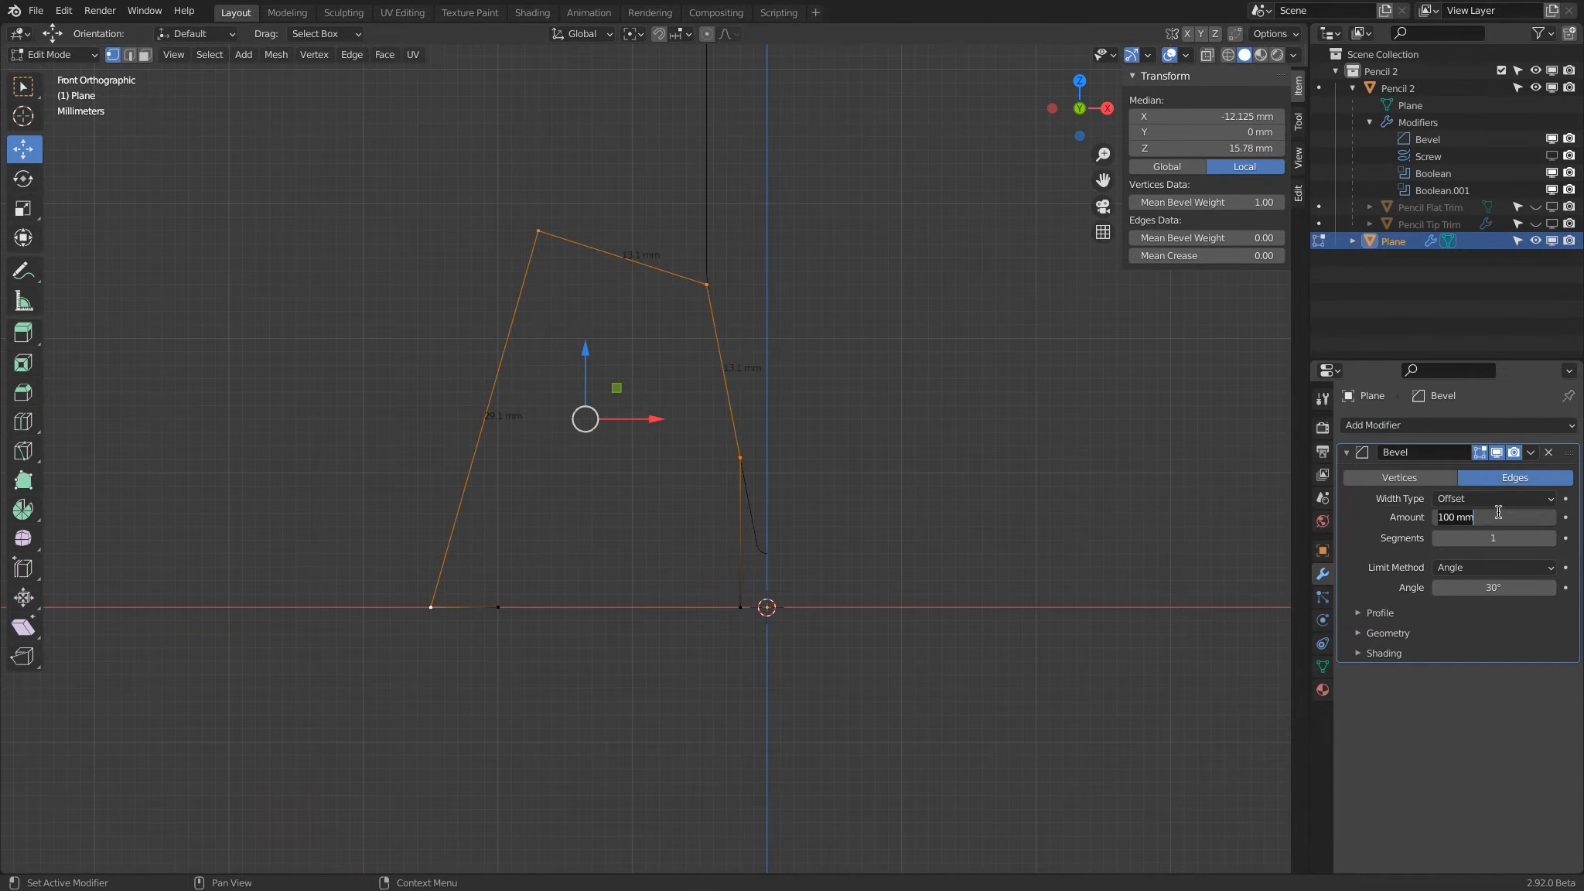
pyautogui.write('2')
pyautogui.press('Tab')
pyautogui.write('10')
pyautogui.press('Return')
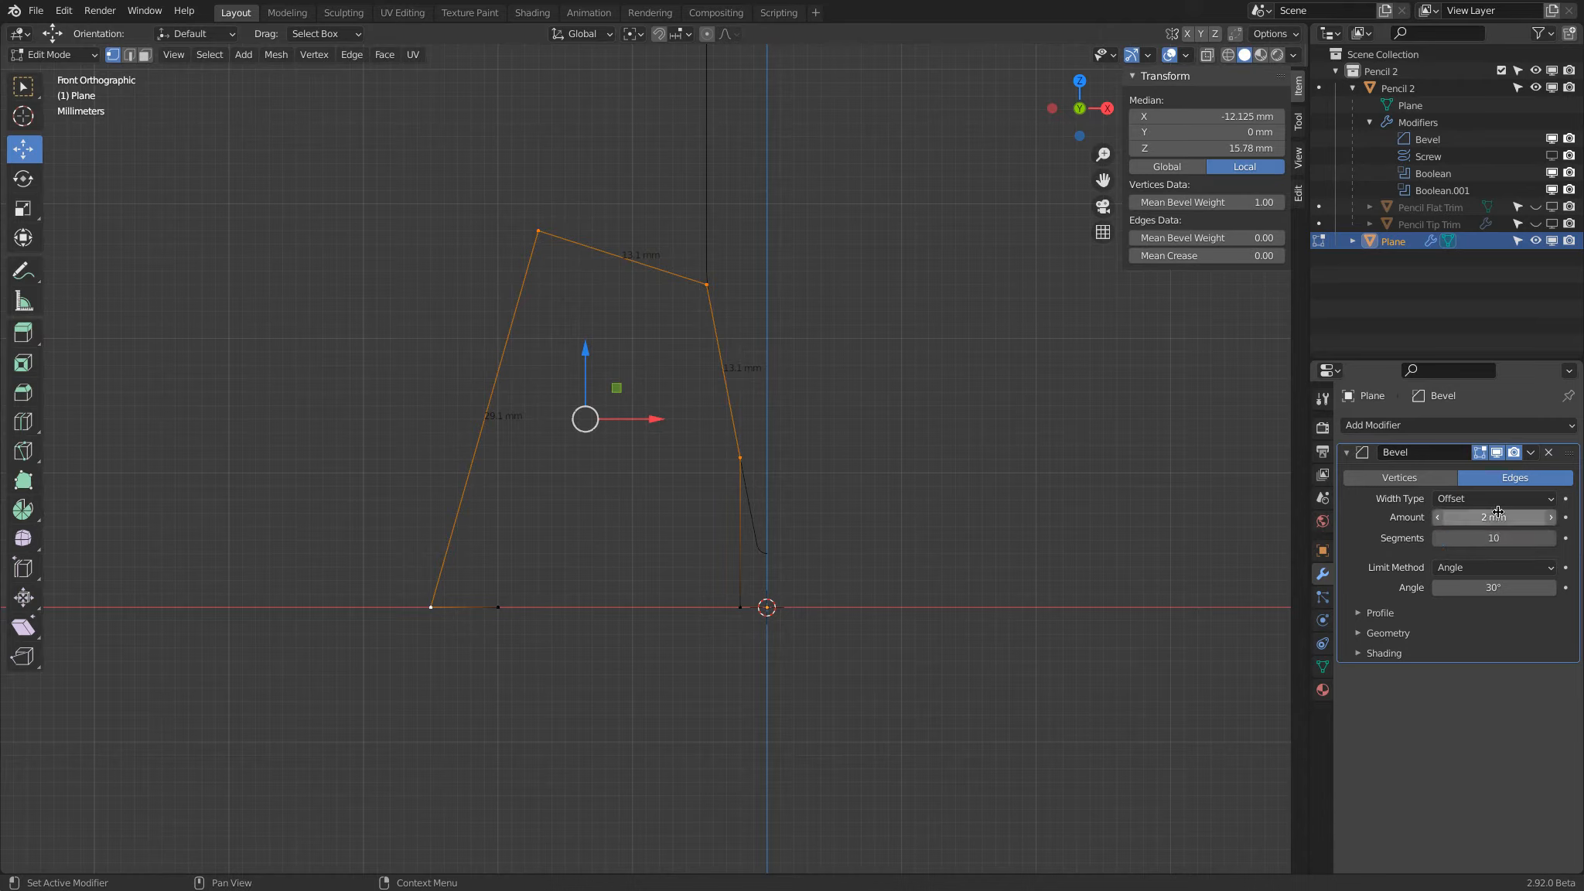
# Make the Bevel modifier affect Vertices with its limit method set to Weight, and return to Object Mode
pyautogui.click(1425, 479)
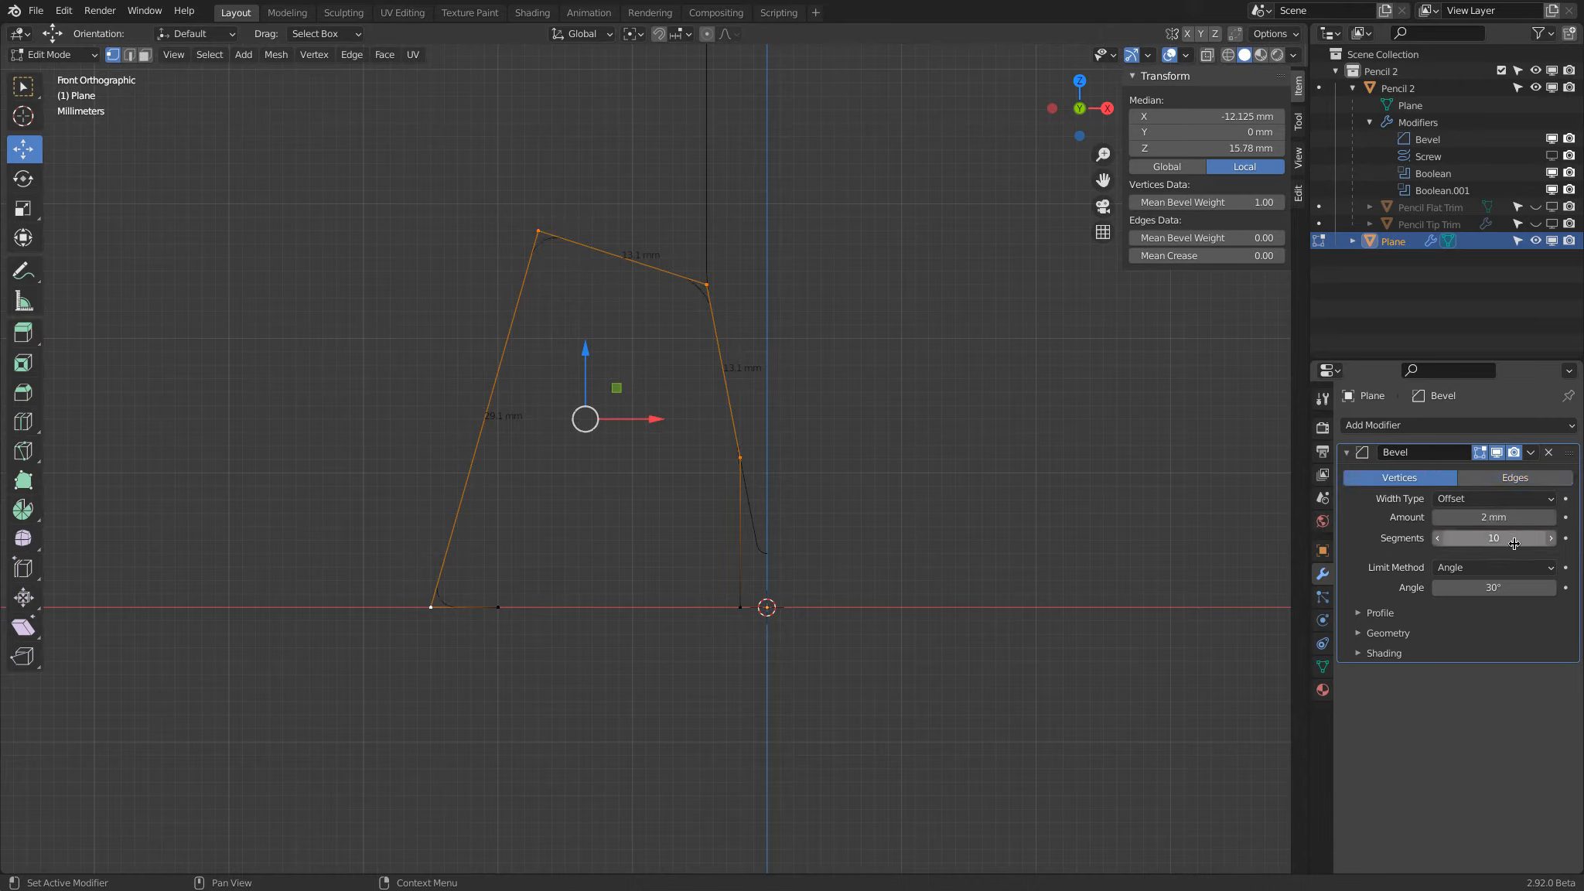
pyautogui.click(1499, 568)
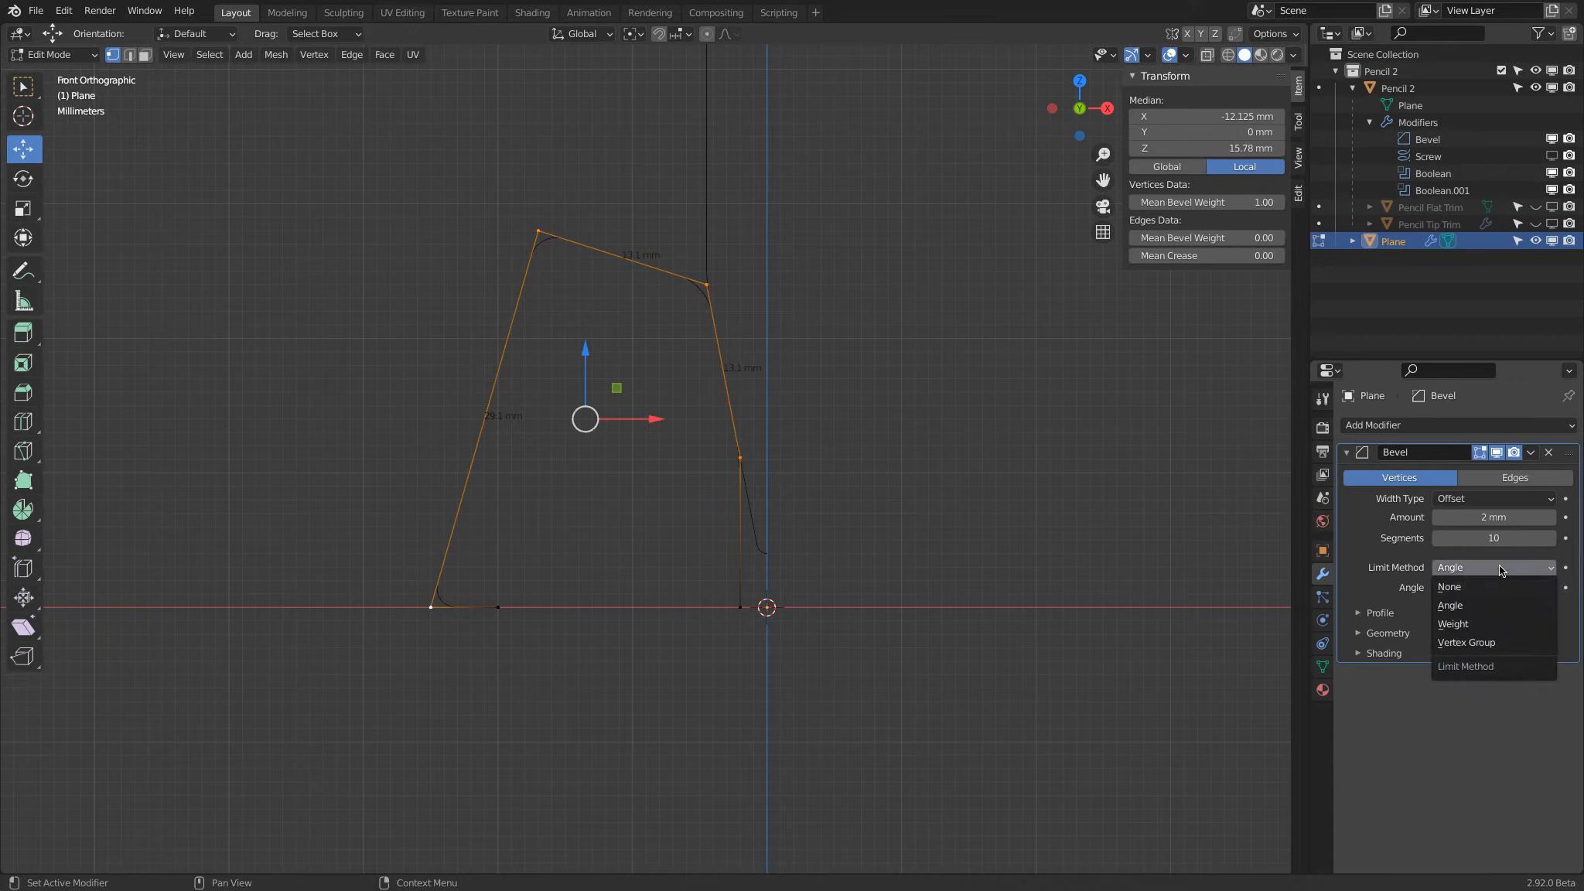
pyautogui.click(1513, 632)
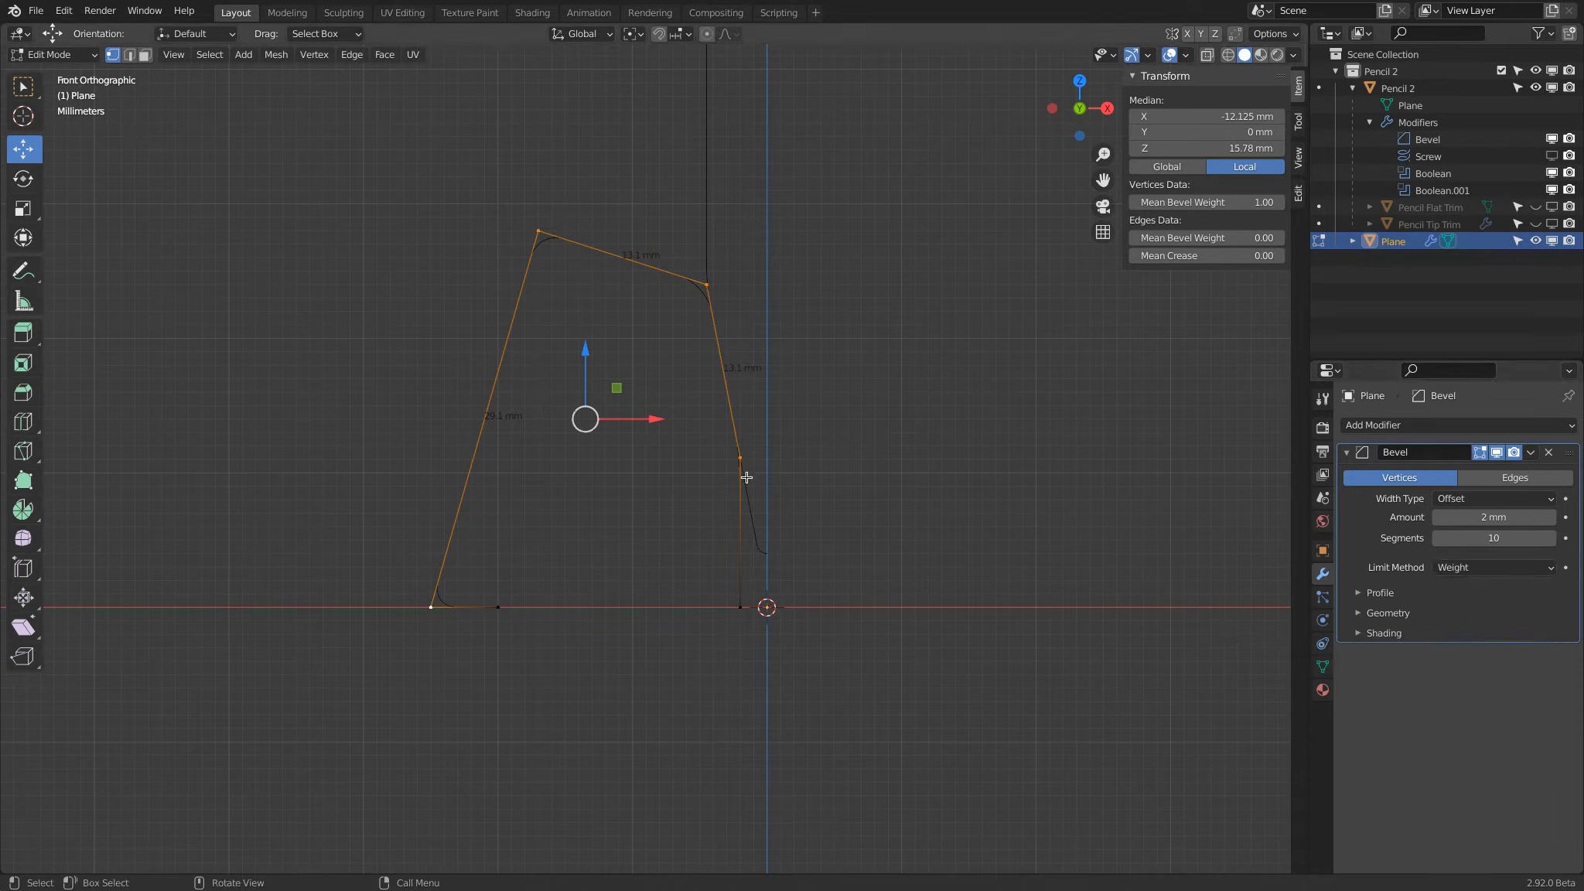
pyautogui.click(54, 54)
pyautogui.click(47, 74)
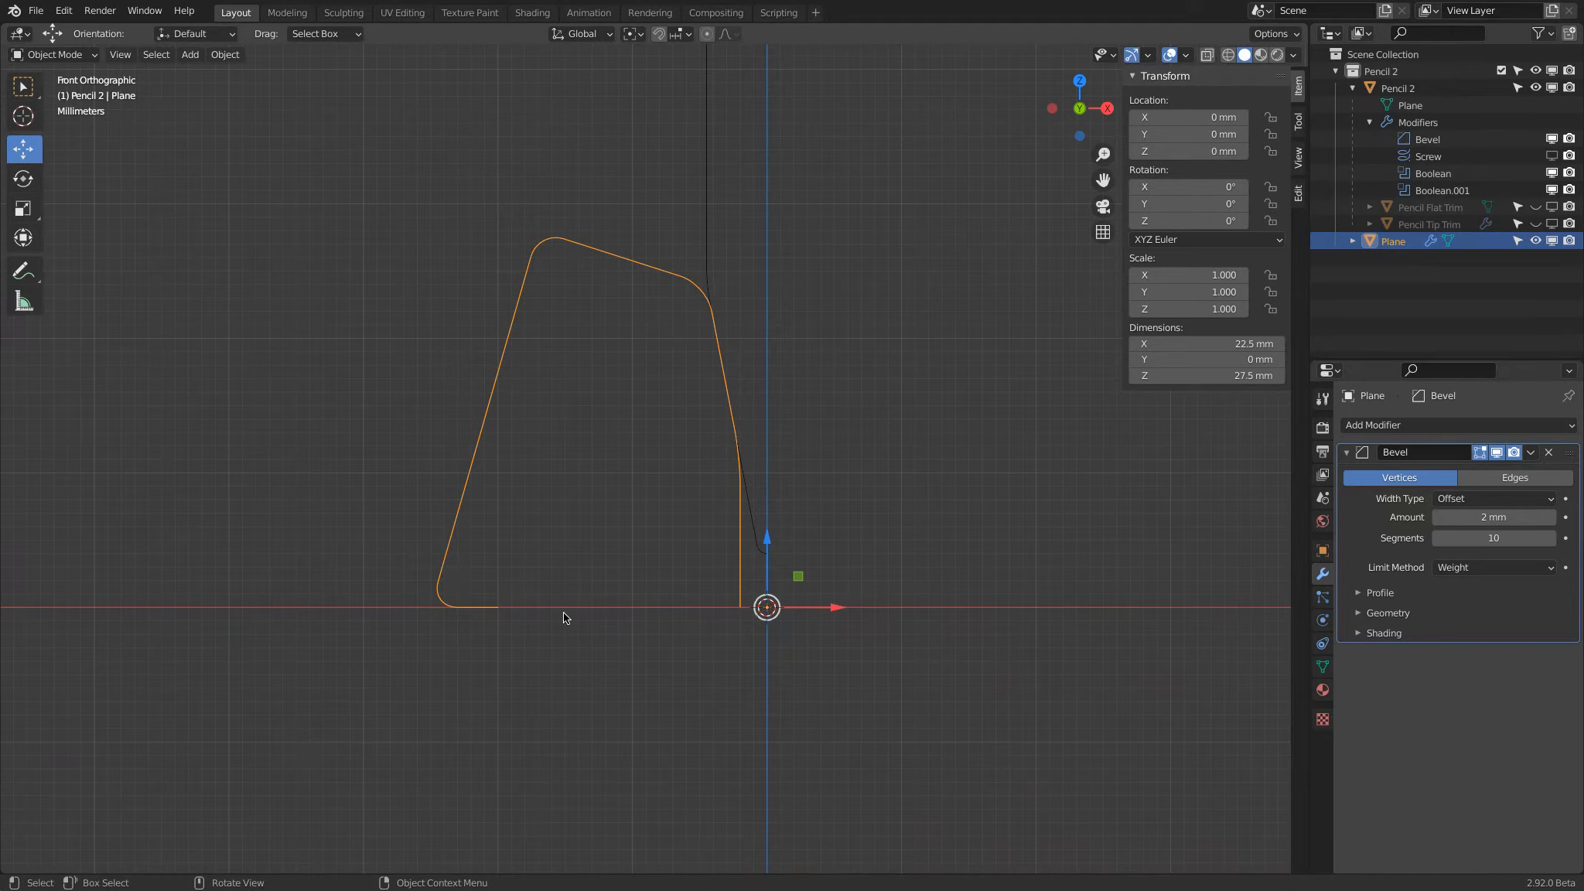
# Add a Screw modifier to the profile and set its viewport and render steps to 64
pyautogui.click(1419, 426)
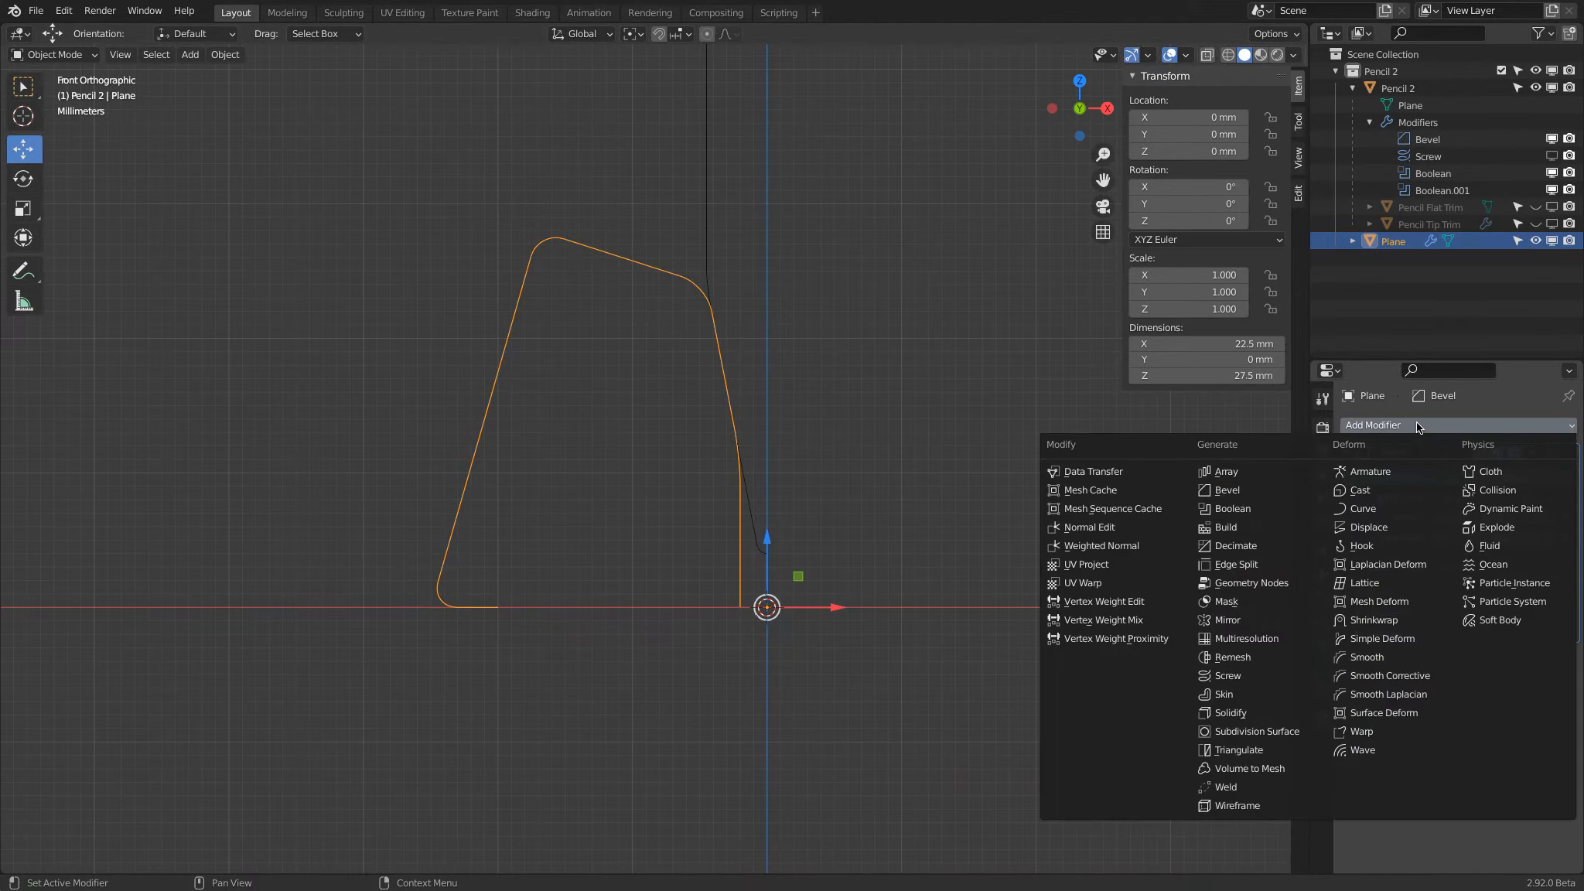
pyautogui.click(1241, 676)
pyautogui.moveTo(862, 207); pyautogui.dragTo(807, 237, button='middle')
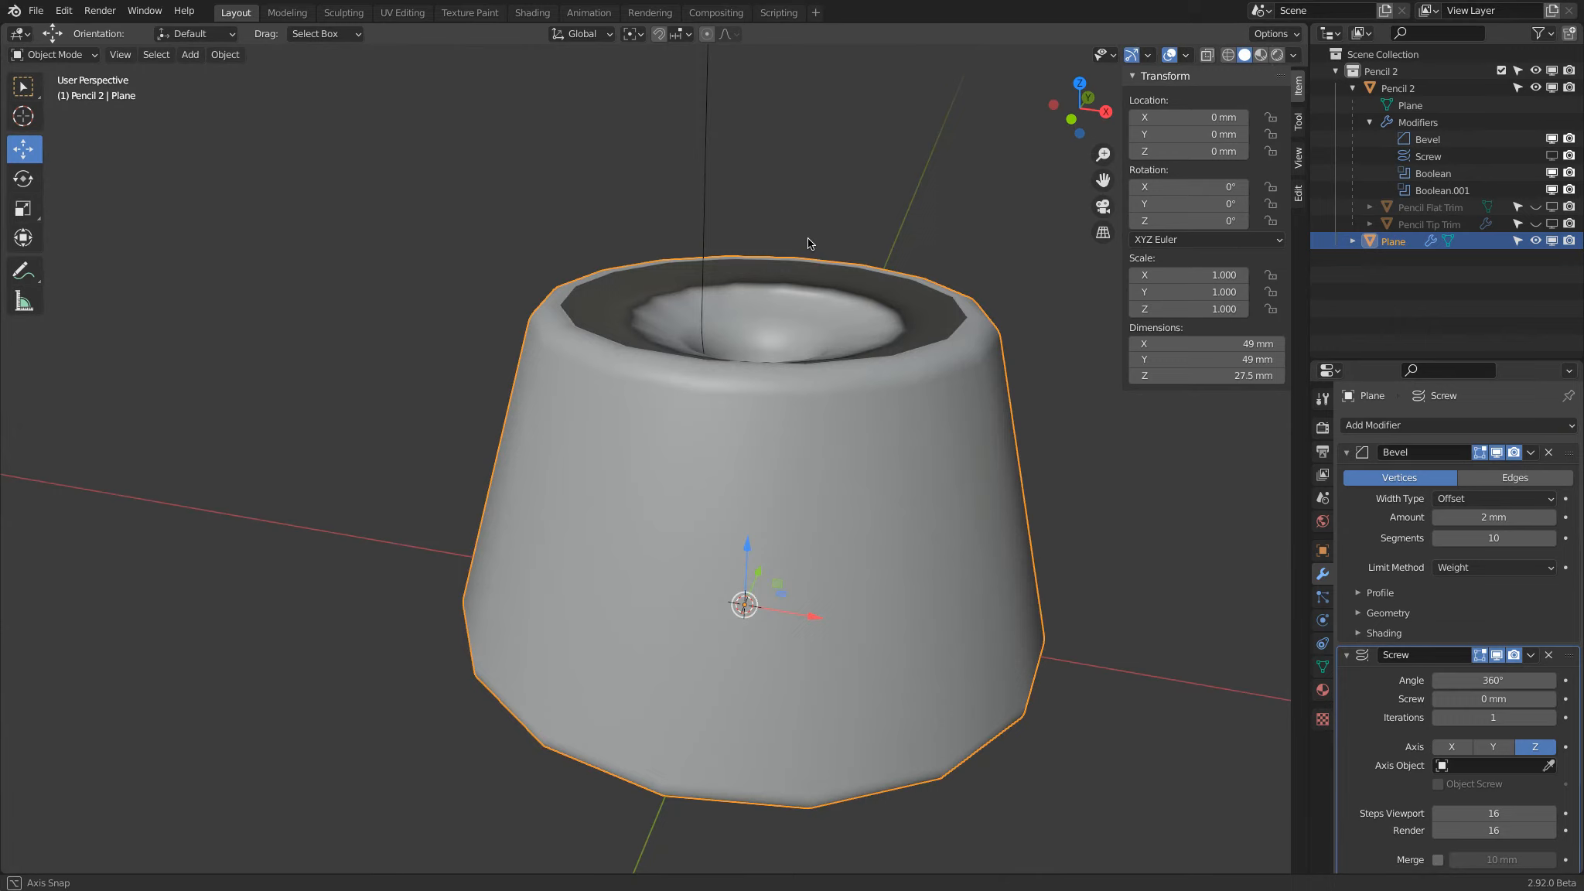
pyautogui.click(1513, 813)
pyautogui.press('Return')
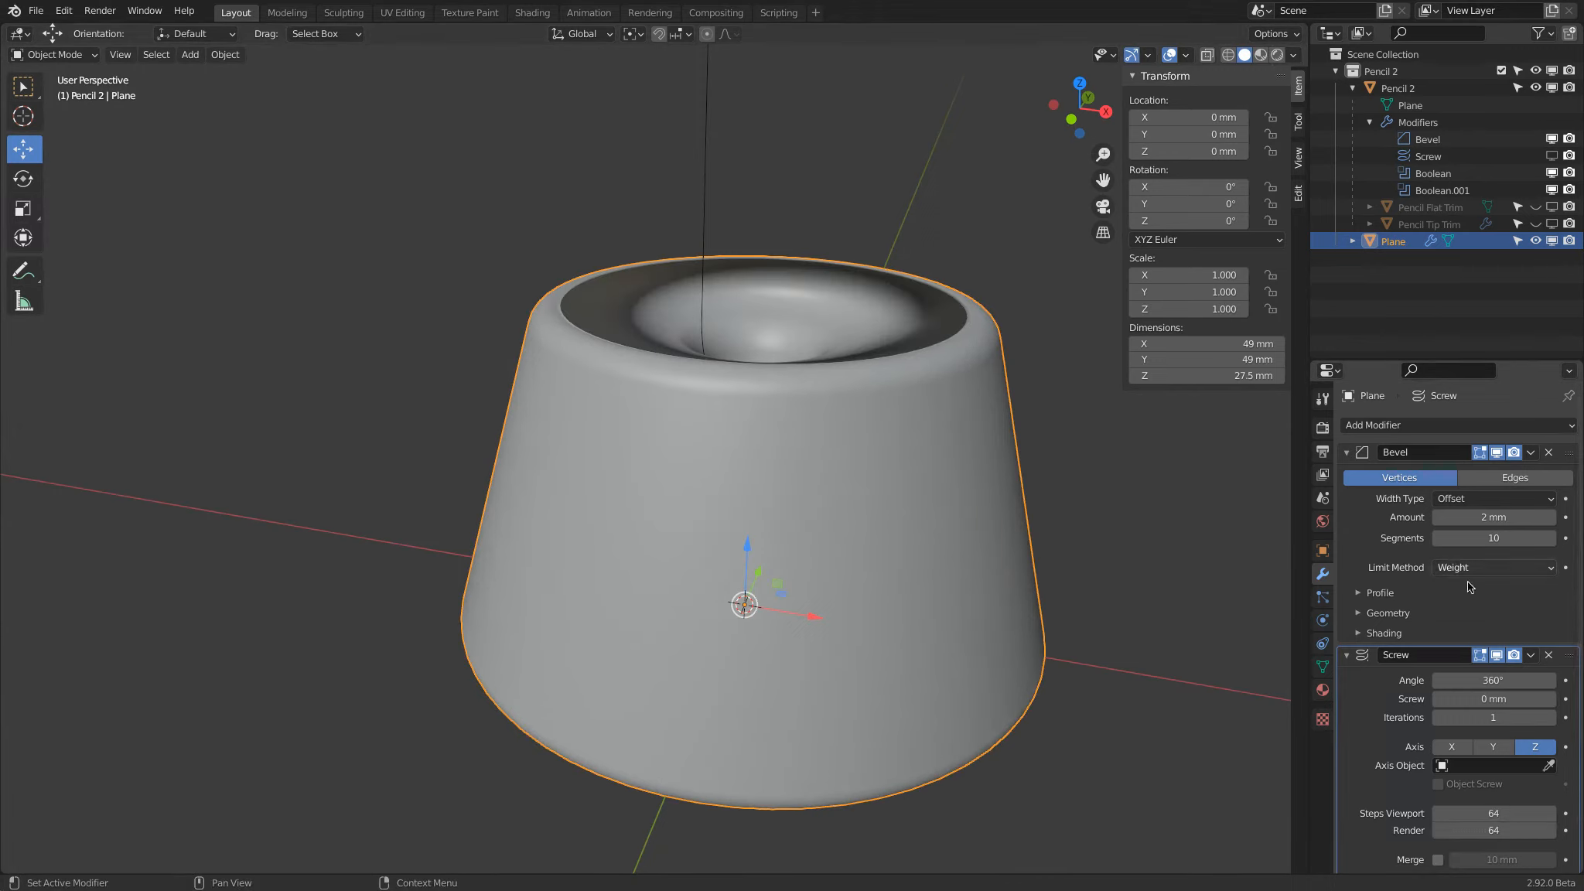
# Enable Calculate Order in the Screw modifier's normals settings
pyautogui.scroll(-2, 1493, 614)
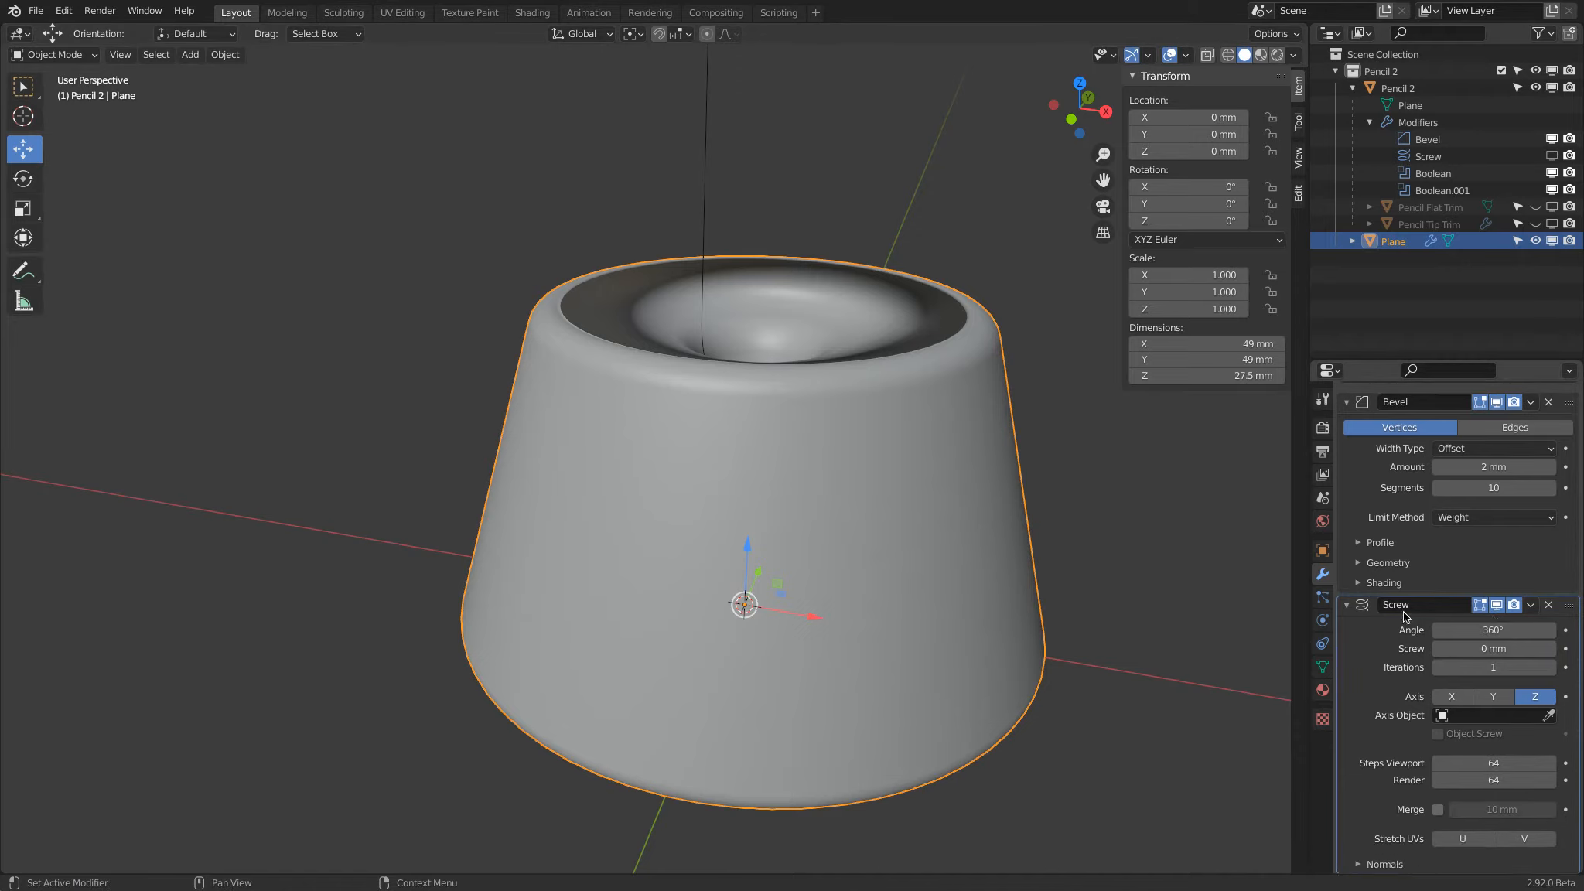
pyautogui.scroll(2, 1365, 475)
pyautogui.click(1348, 452)
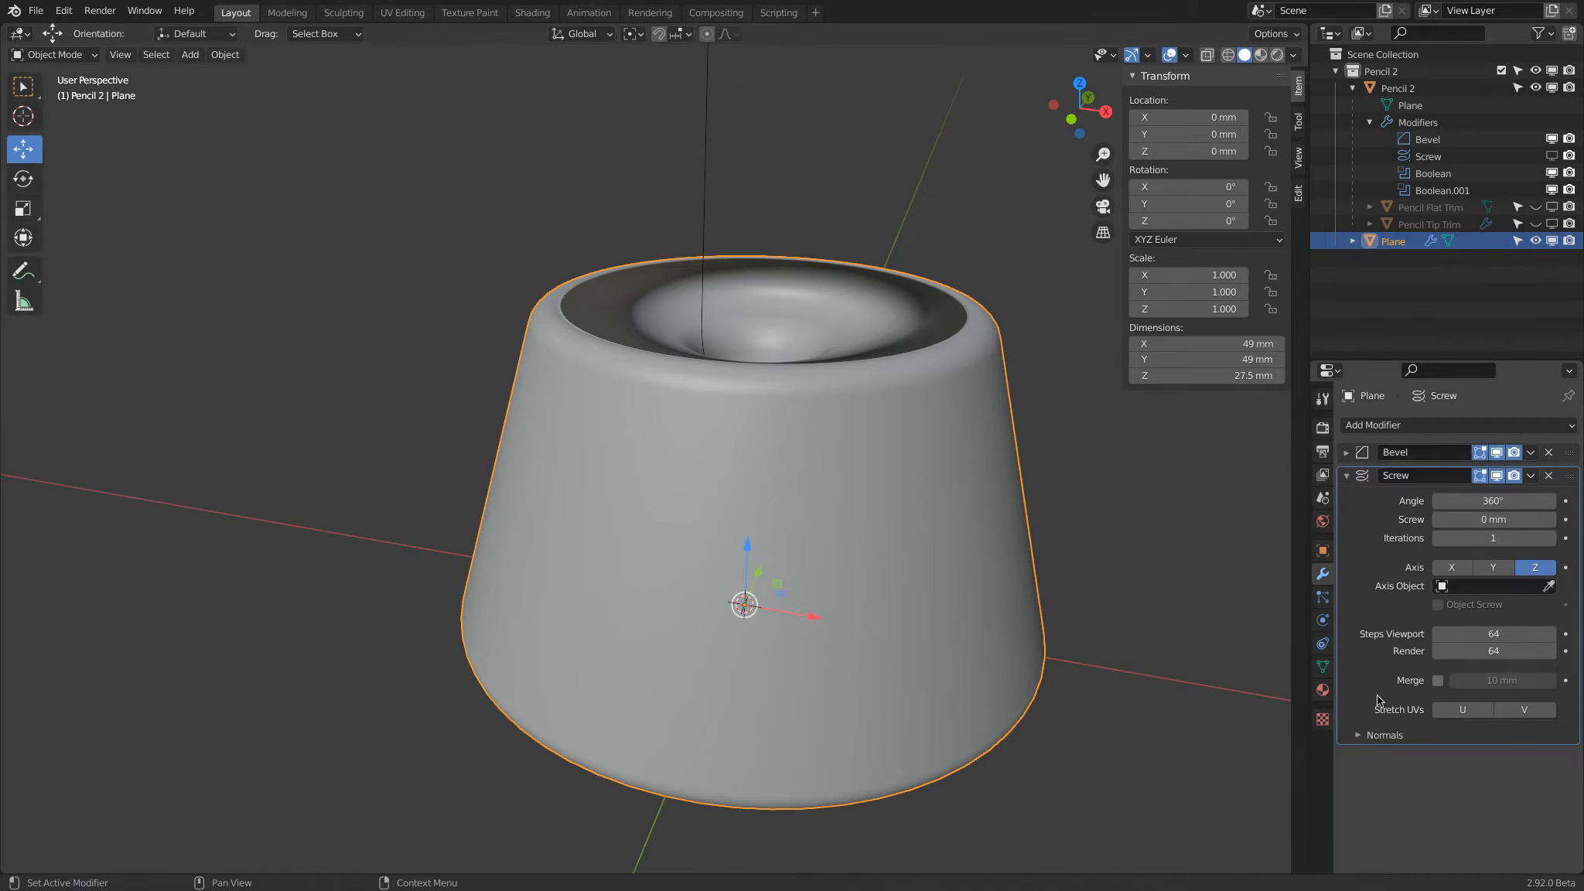
pyautogui.click(1364, 734)
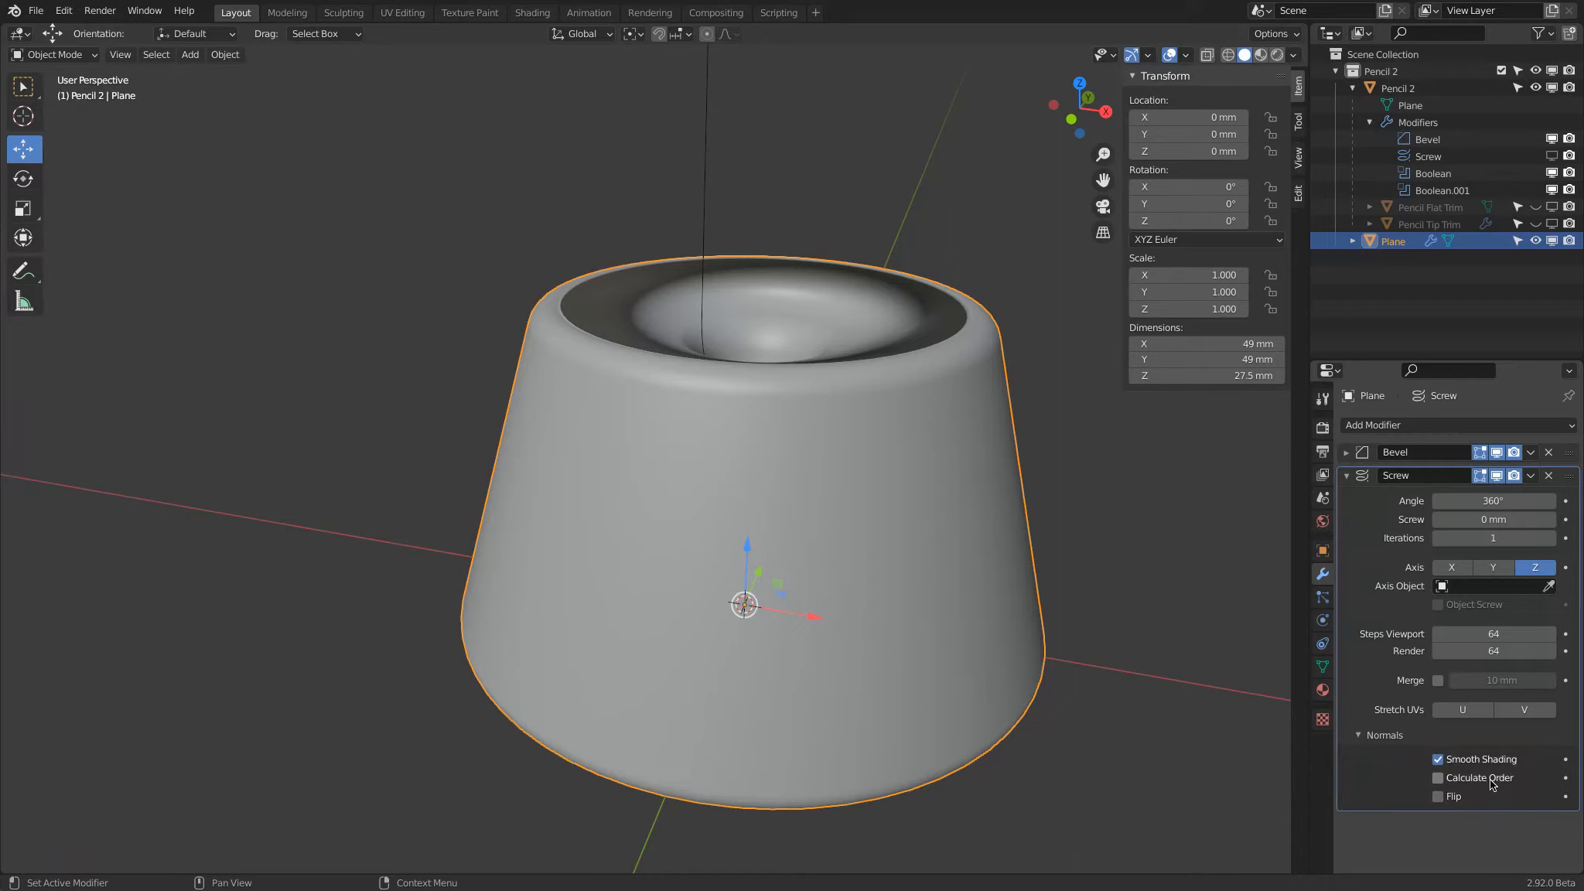
pyautogui.click(1489, 781)
# Check the stand's normals with the Face Orientation overlay and turn the overlay back off
pyautogui.click(1185, 54)
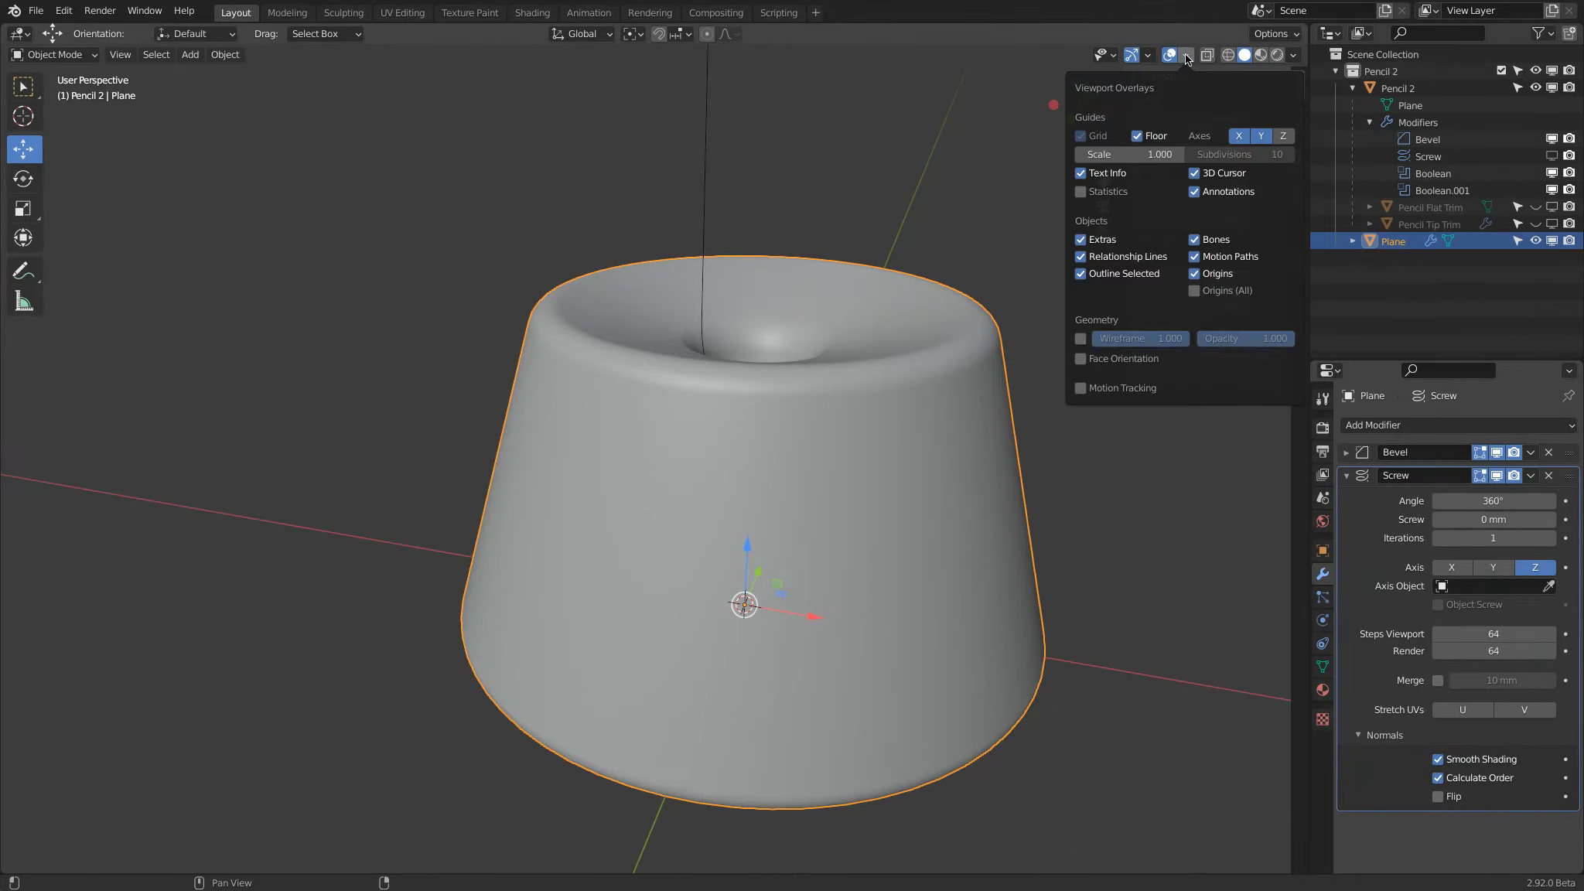
pyautogui.click(1131, 364)
pyautogui.click(1132, 364)
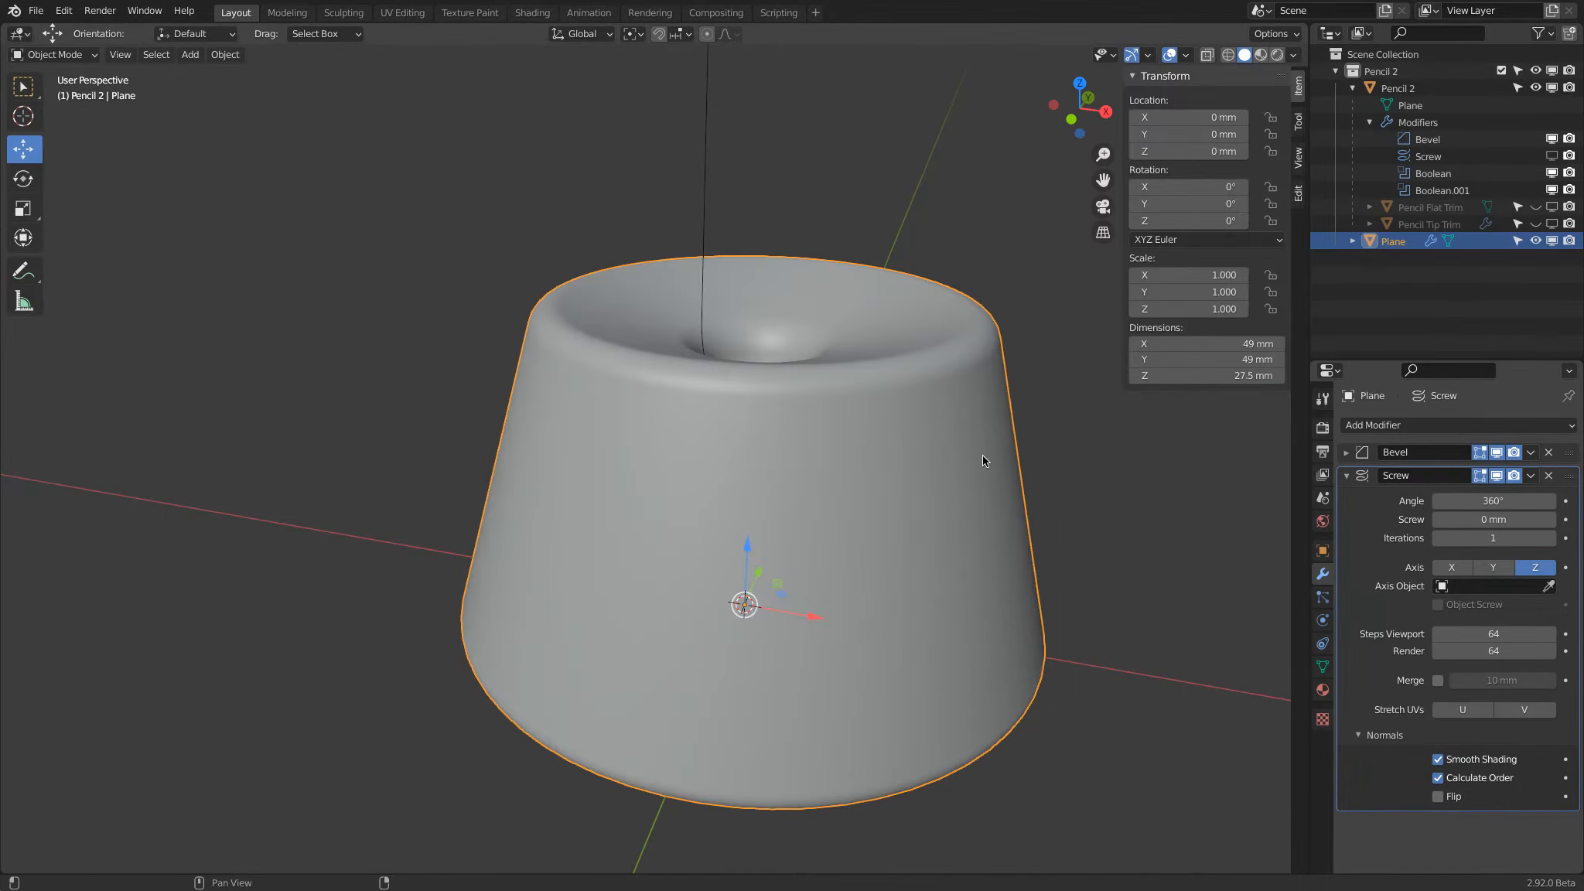
# Add a Solidify modifier to the stand and set its thickness to 1 mm
pyautogui.moveTo(982, 456); pyautogui.dragTo(947, 369, button='middle')
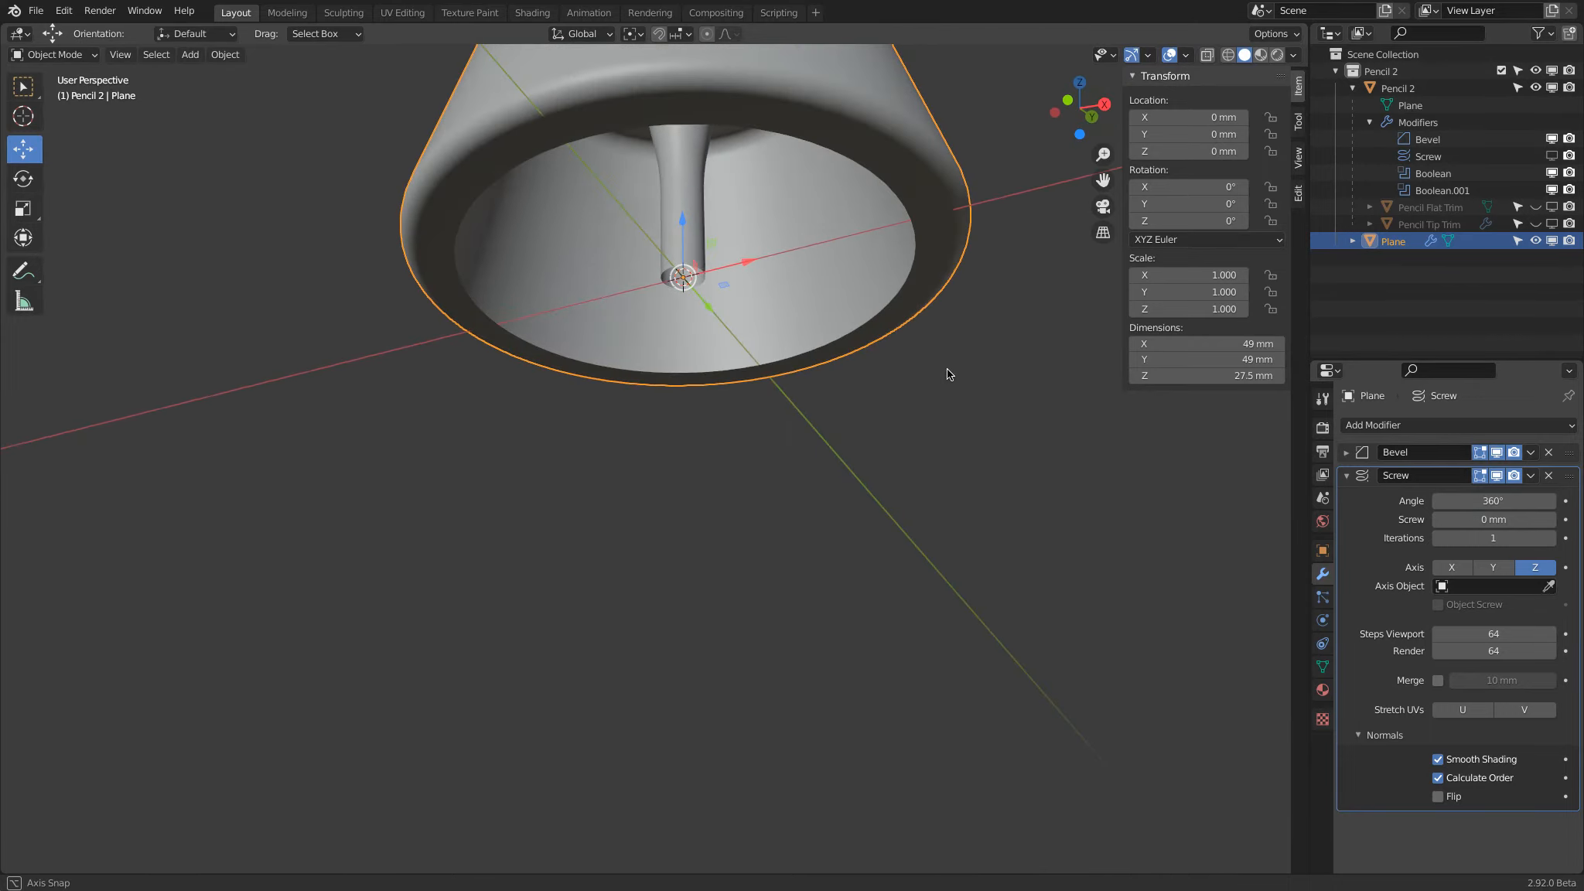
pyautogui.click(1382, 426)
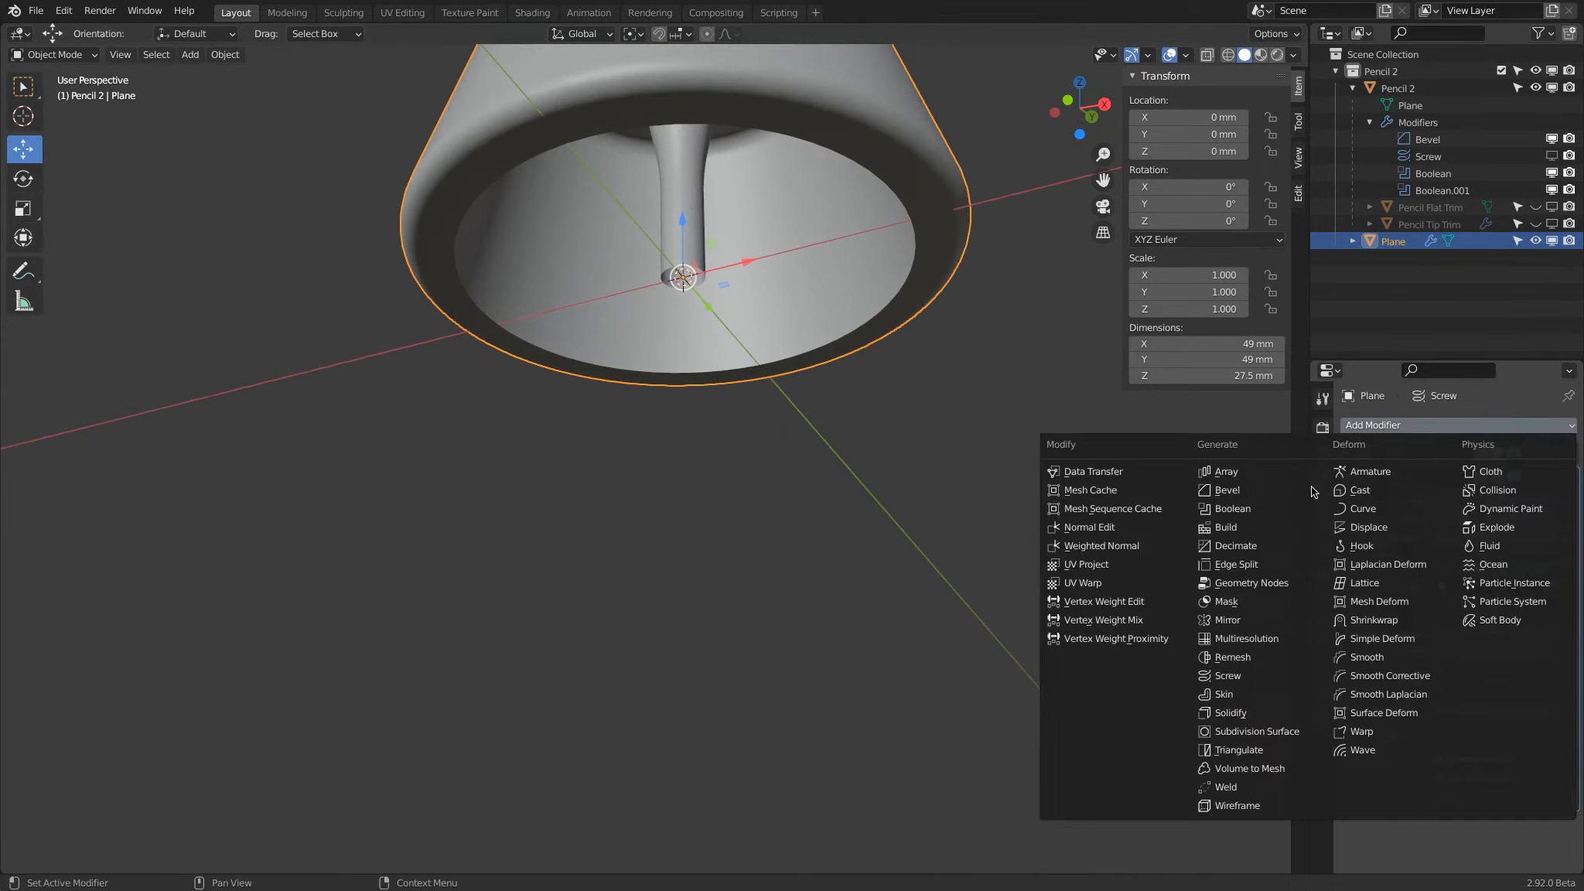
pyautogui.click(1243, 713)
pyautogui.scroll(-5, 1496, 700)
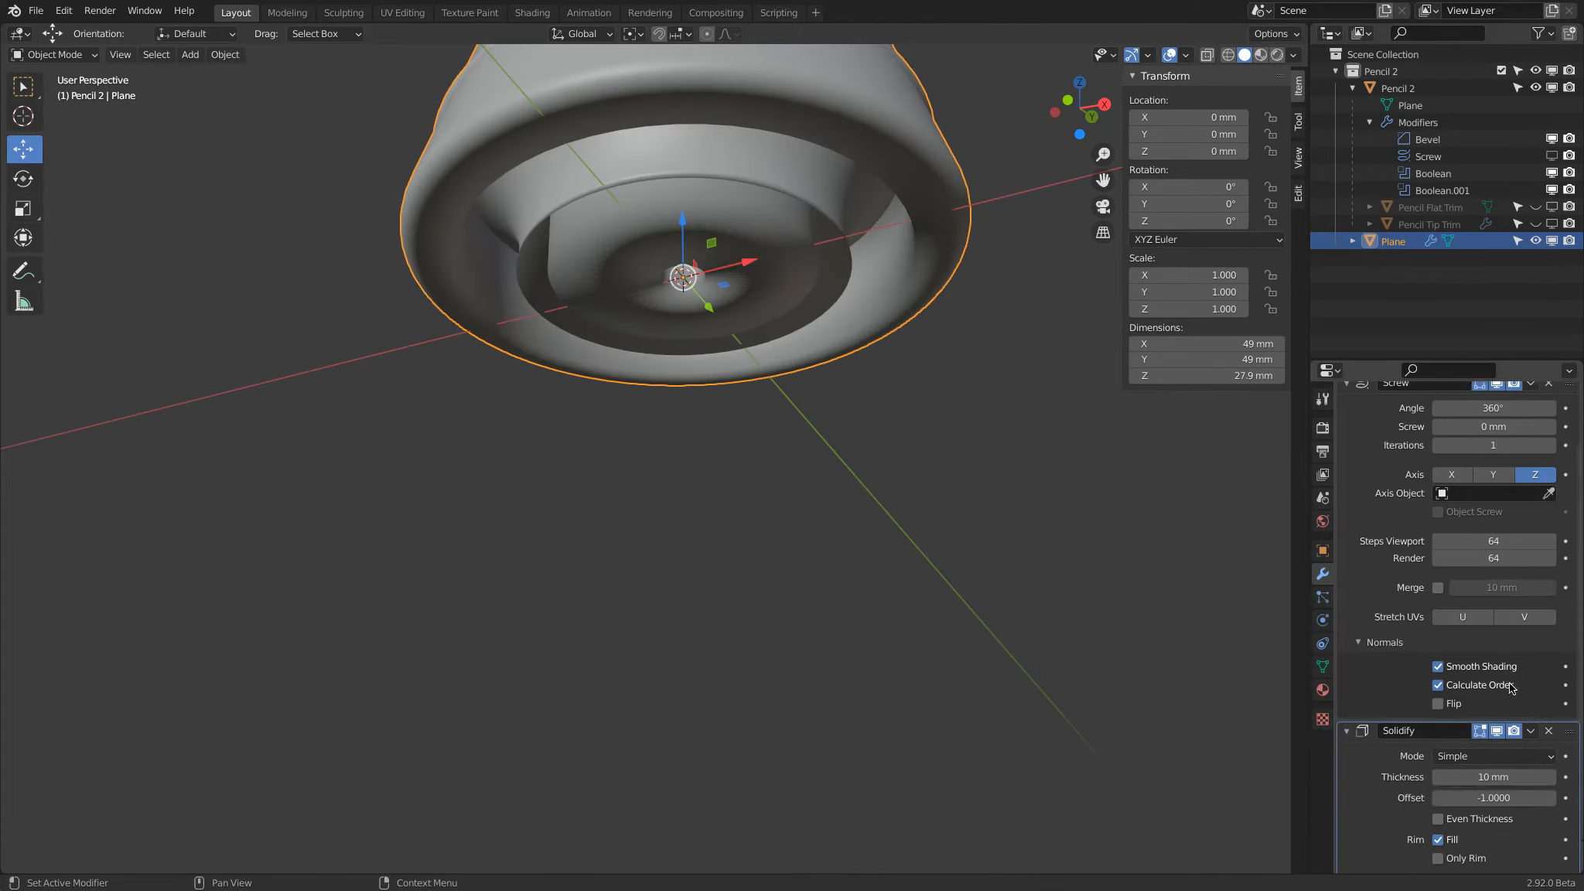
pyautogui.click(1494, 684)
pyautogui.write('1')
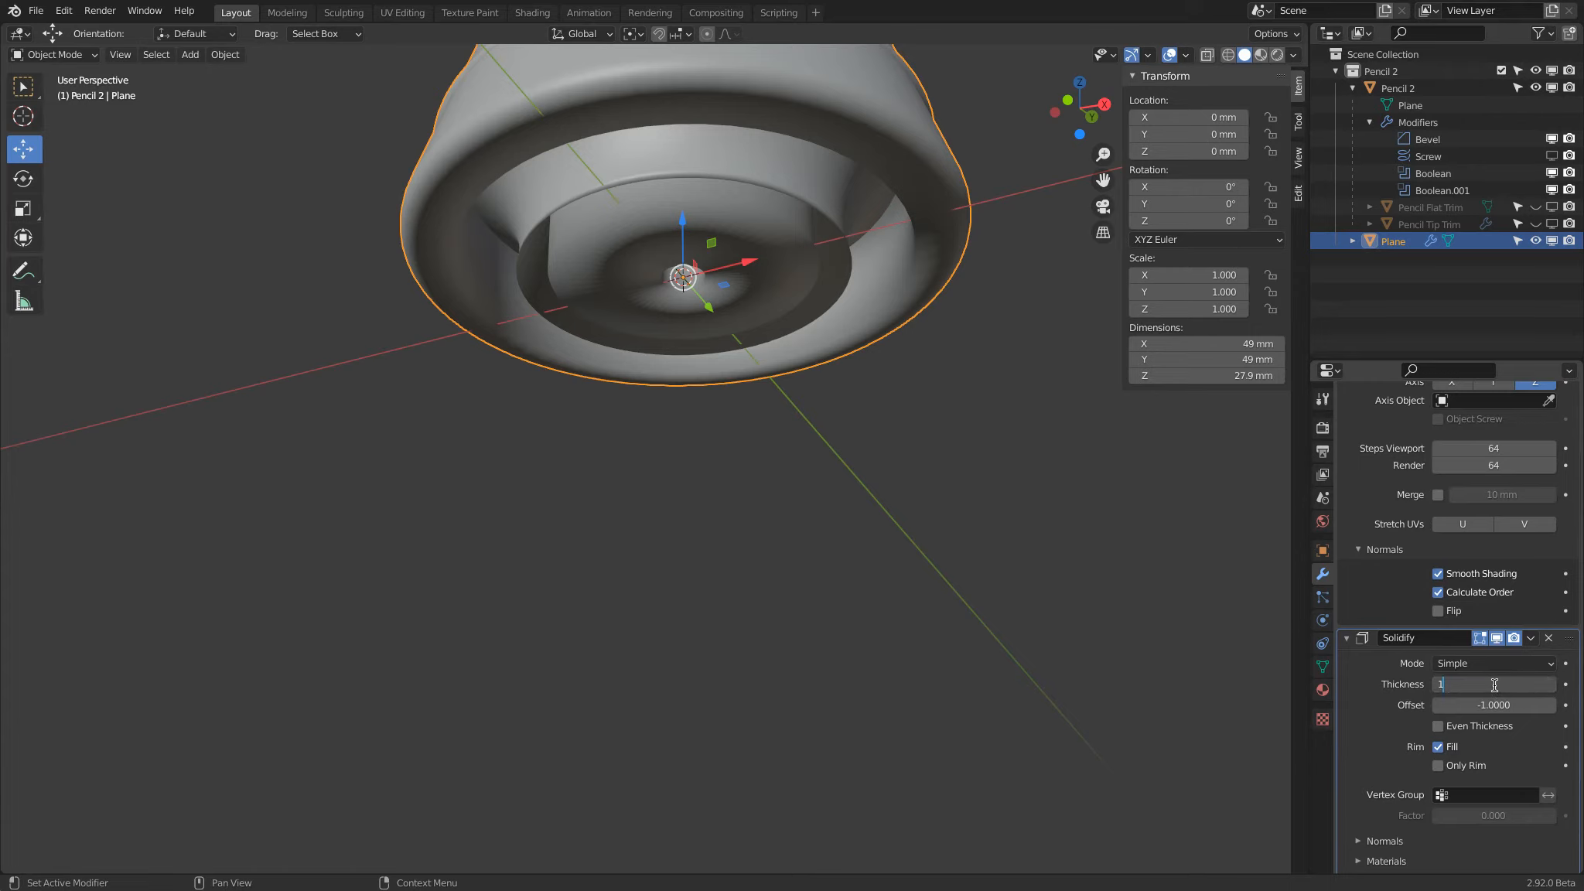
pyautogui.press('Return')
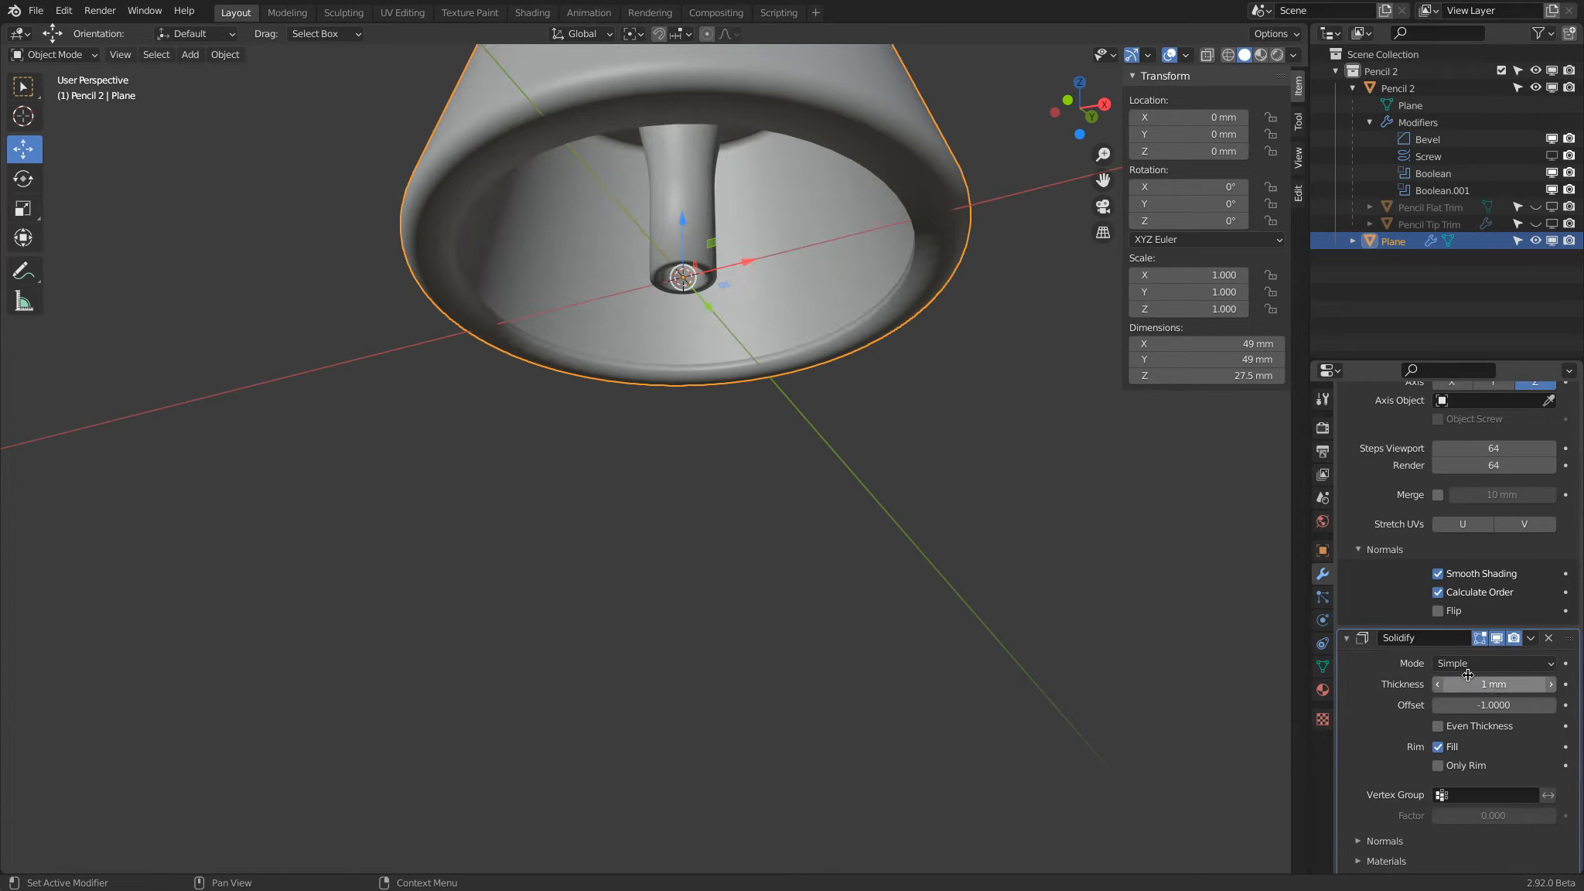
# Switch the Solidify modifier's mode to Complex
pyautogui.click(1473, 663)
pyautogui.click(1475, 702)
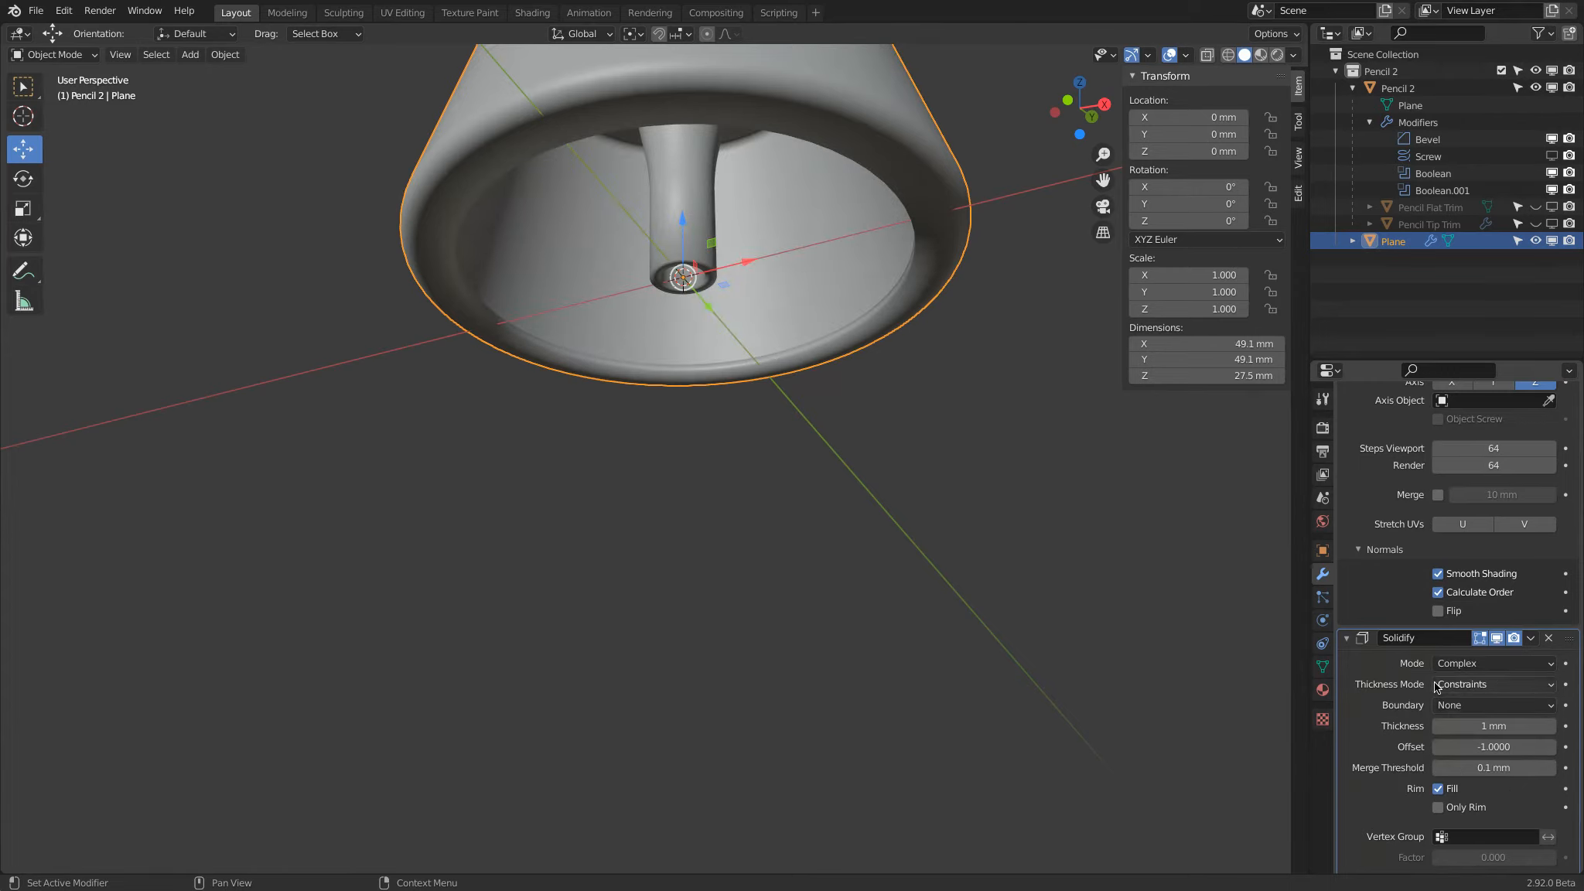
pyautogui.scroll(-4, 1457, 757)
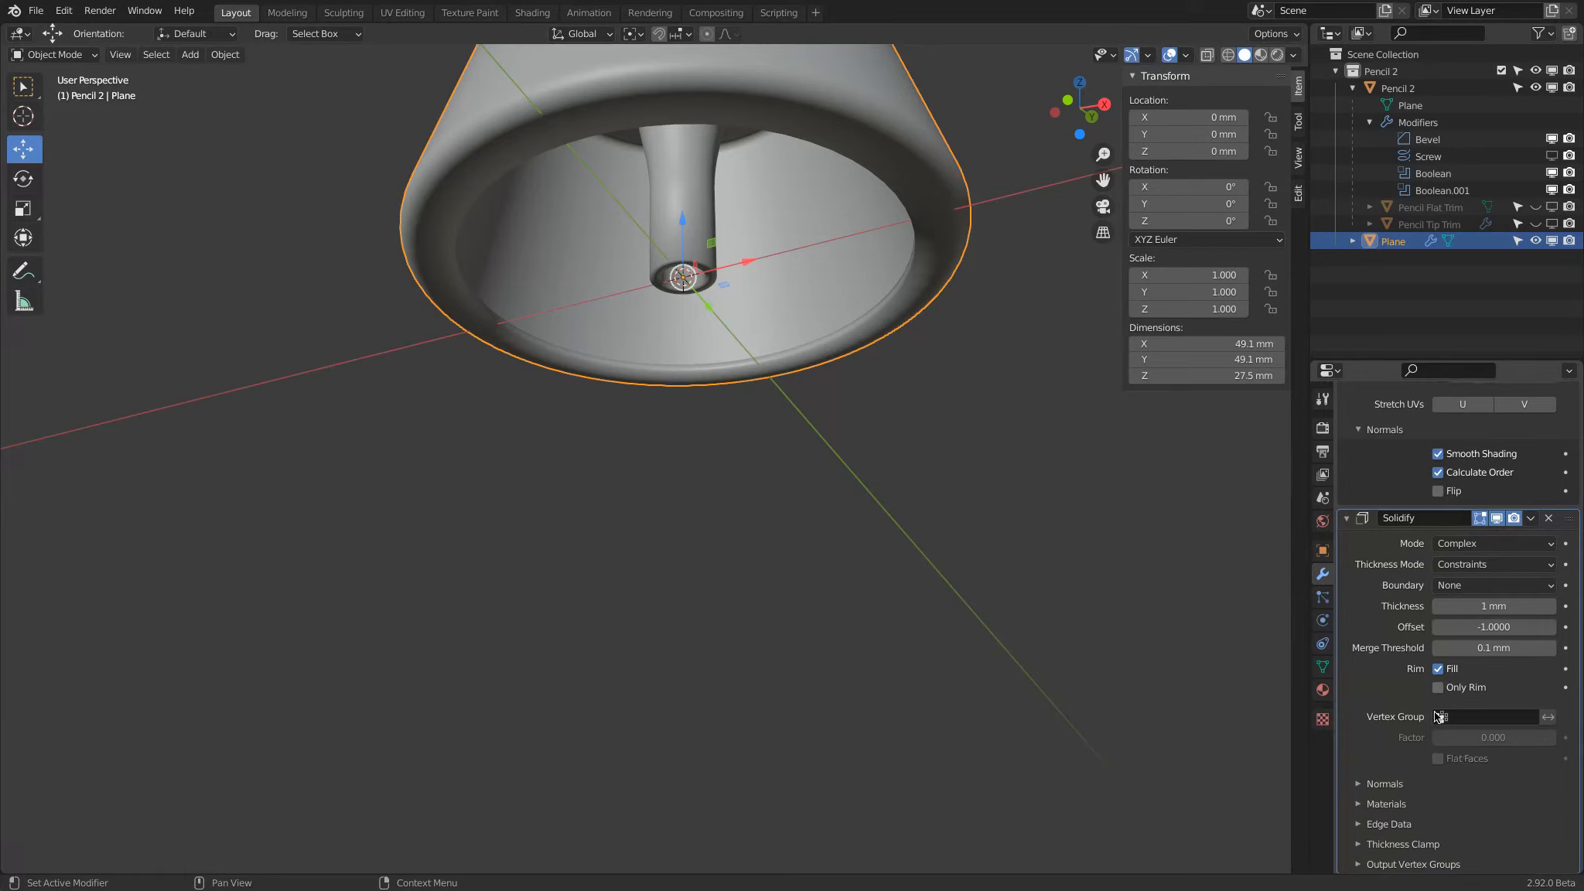
# Shade the stand smooth and enable Auto Smooth at 30° through the quick favorites
pyautogui.rightClick(857, 128)
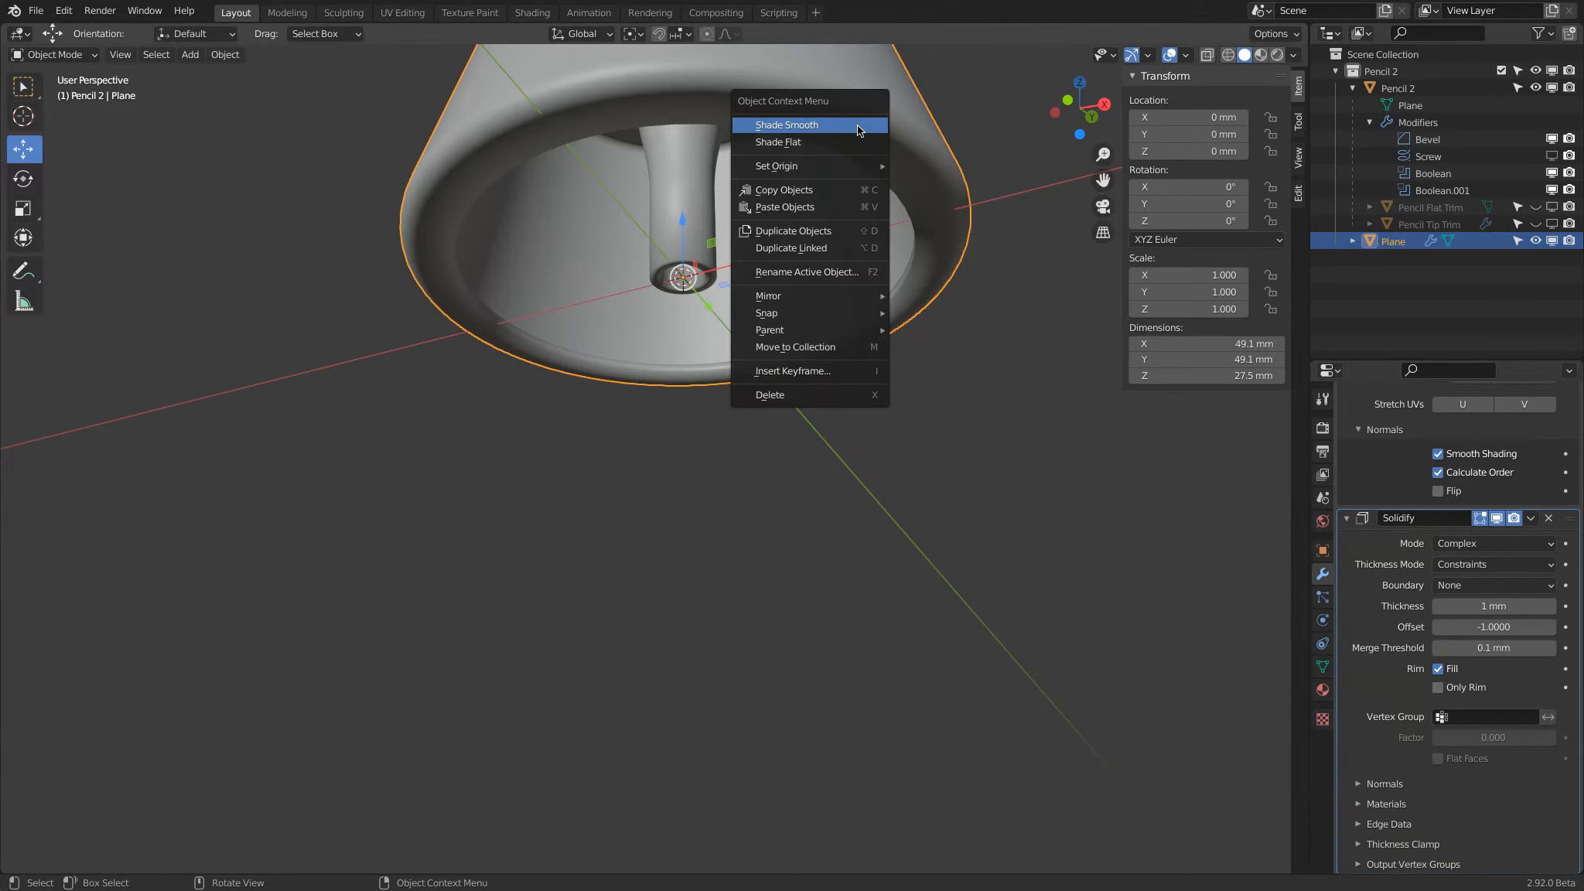
pyautogui.click(857, 126)
pyautogui.click(1323, 668)
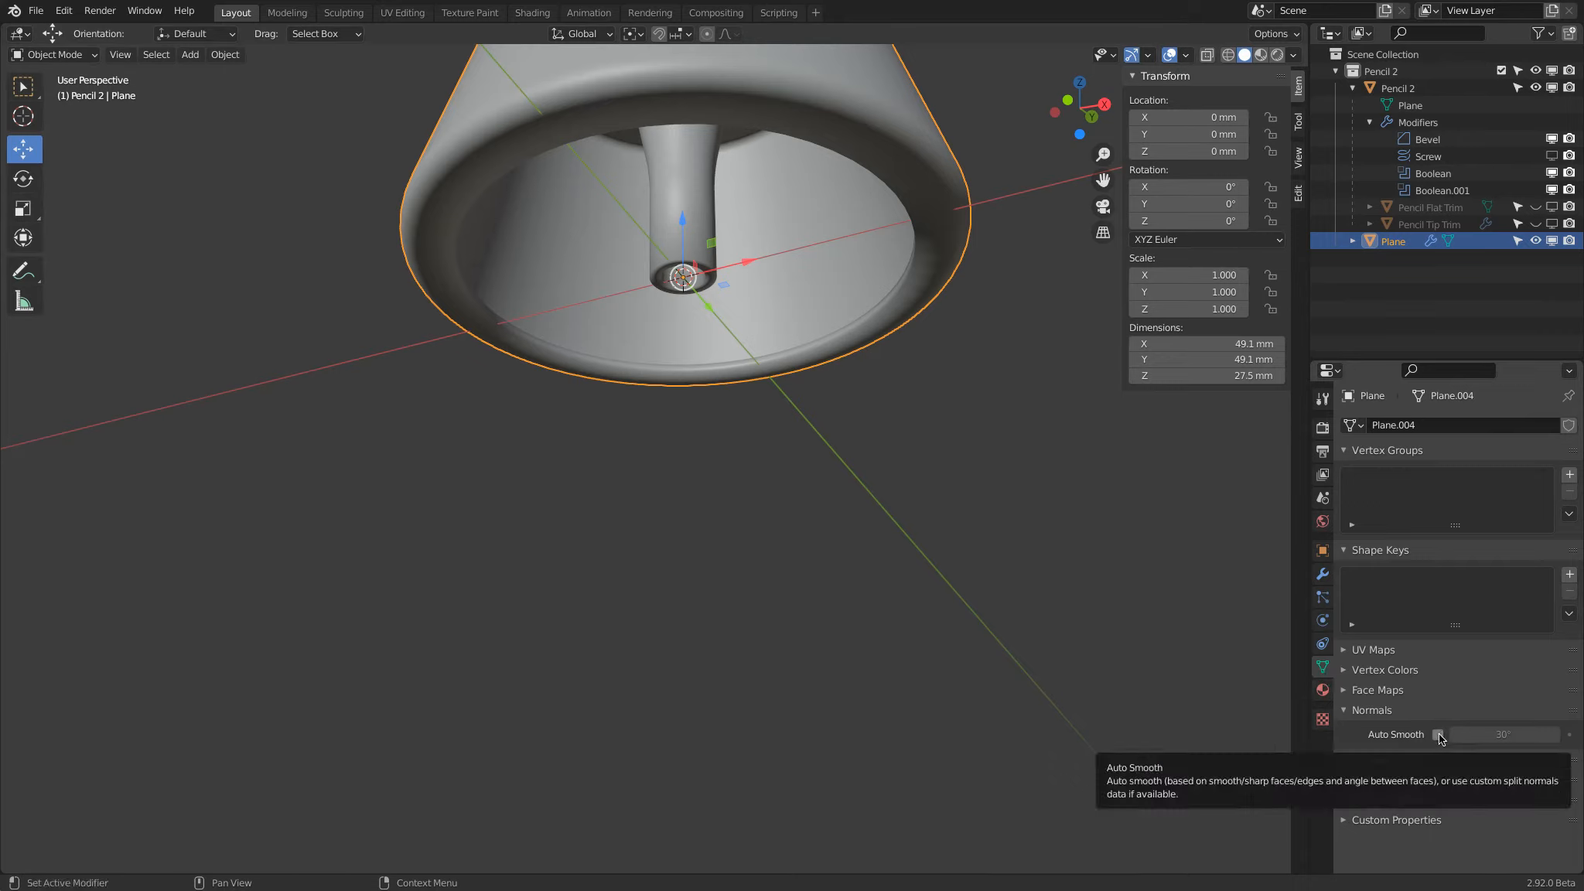
pyautogui.press('q')
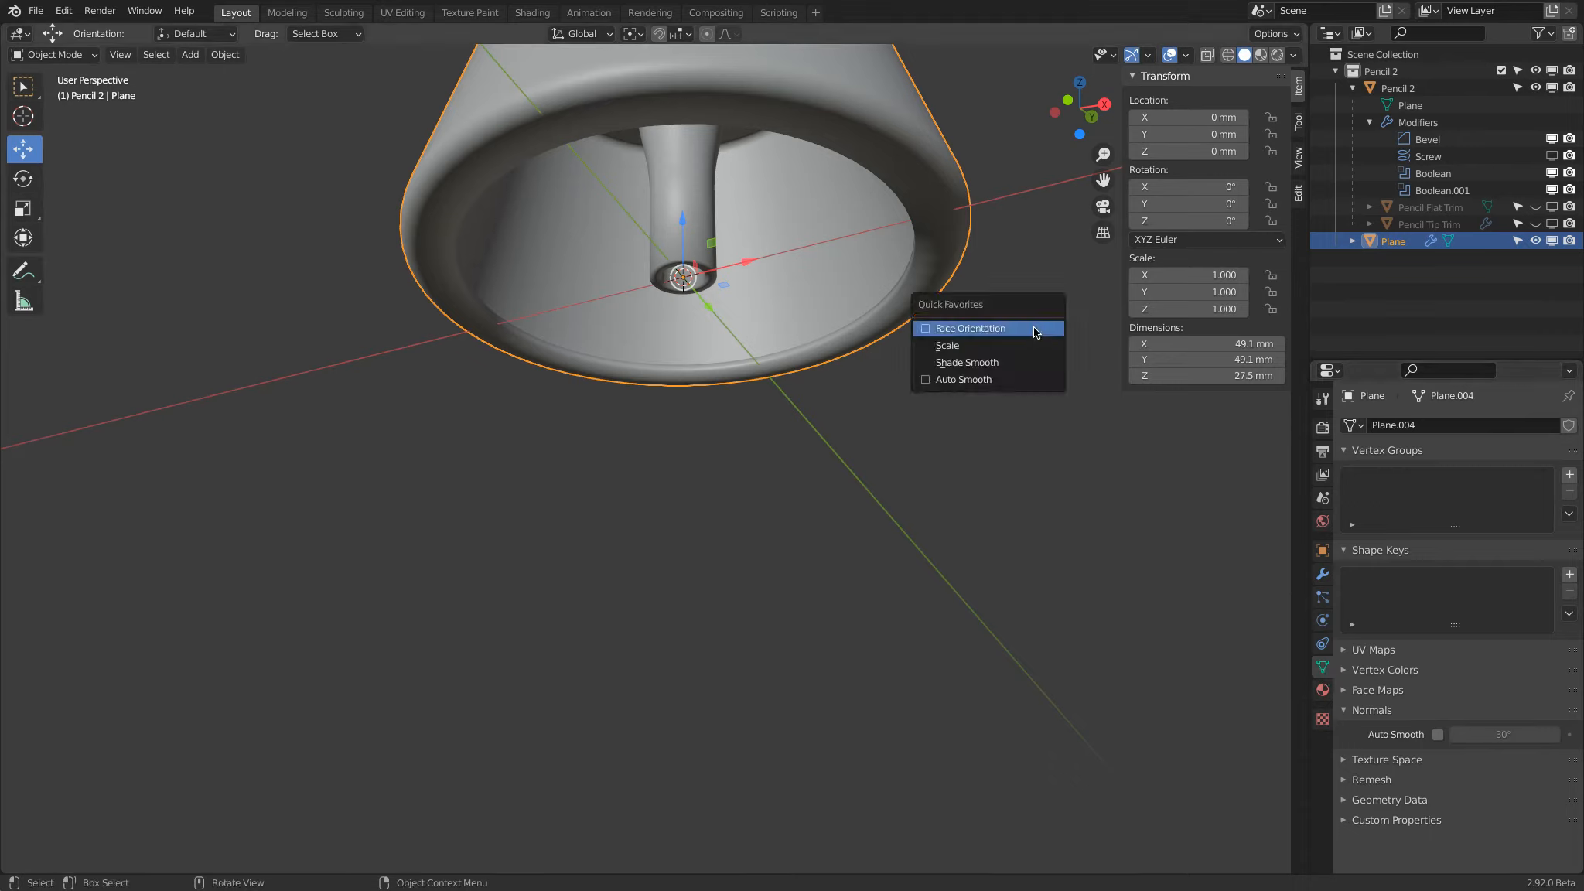
pyautogui.rightClick(1438, 734)
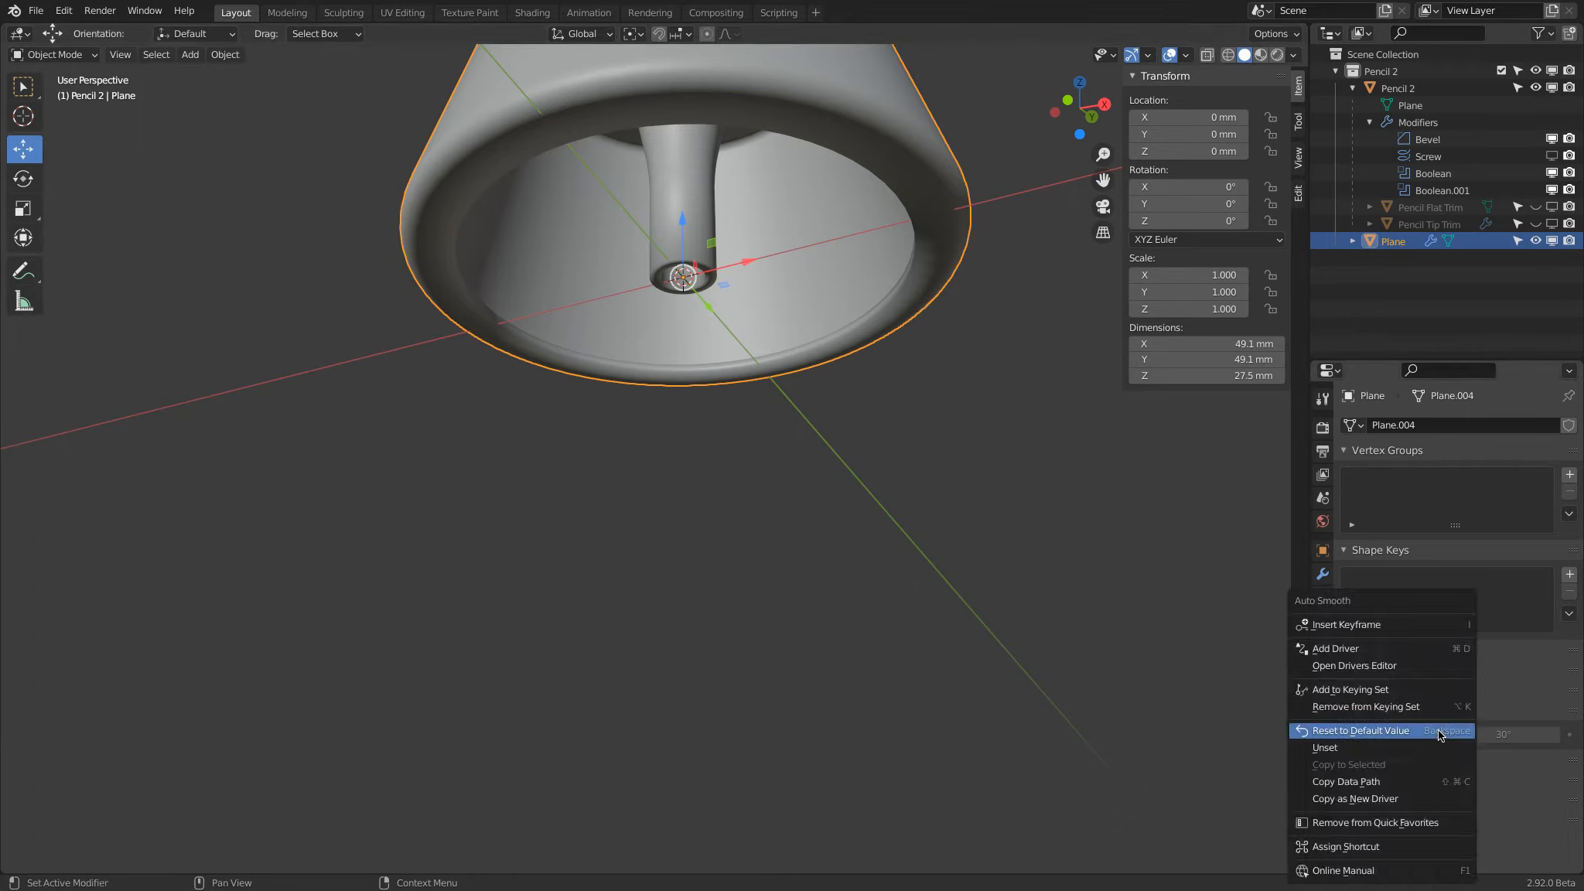
pyautogui.click(1388, 823)
pyautogui.press('q')
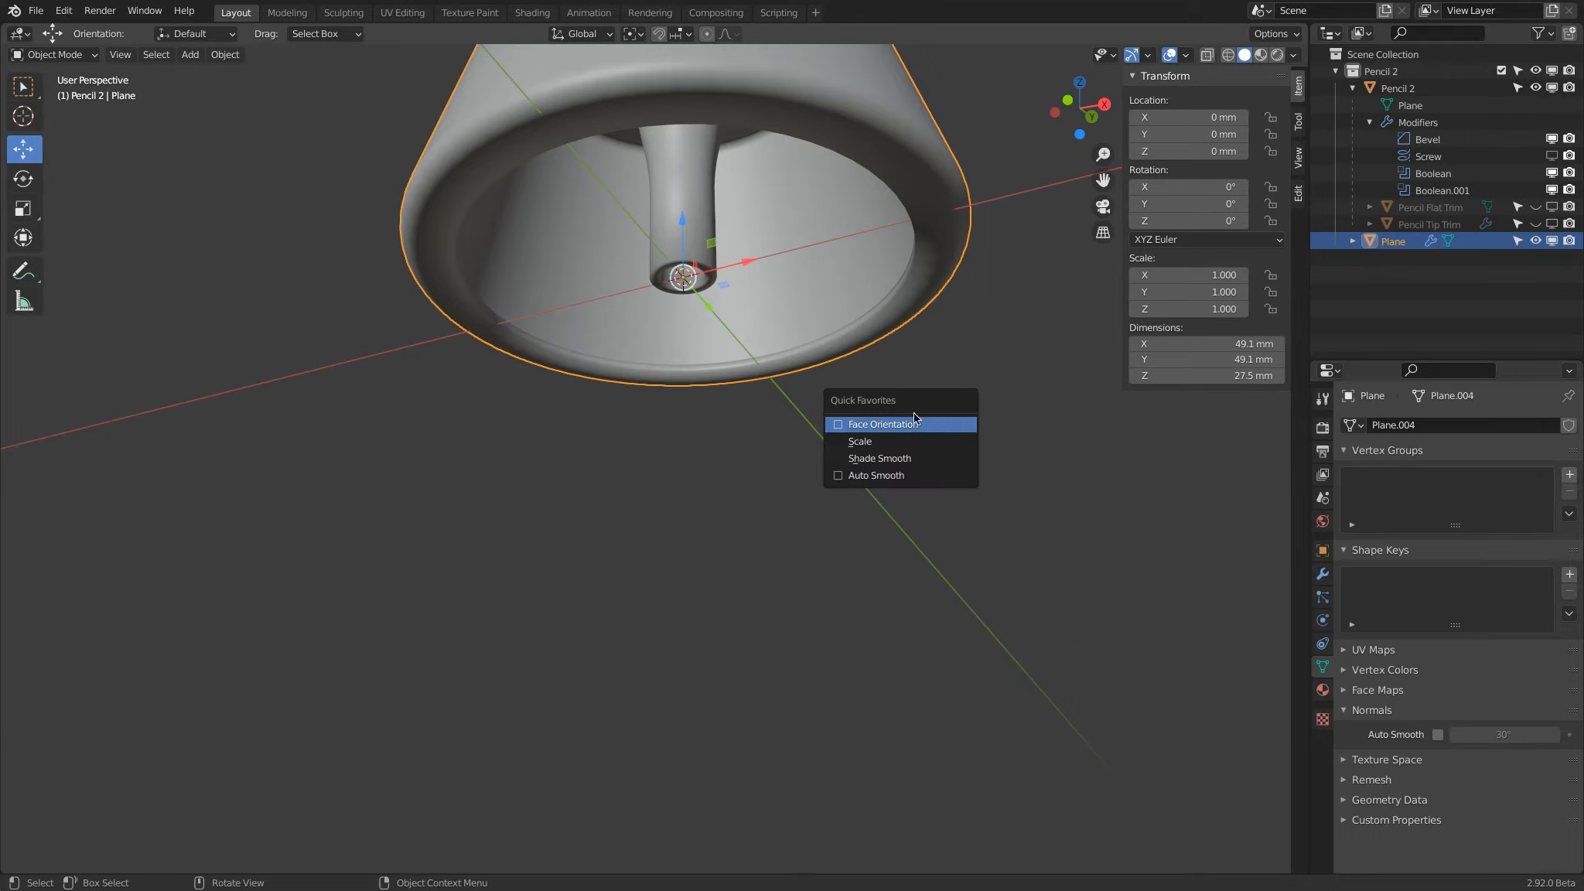
pyautogui.click(882, 474)
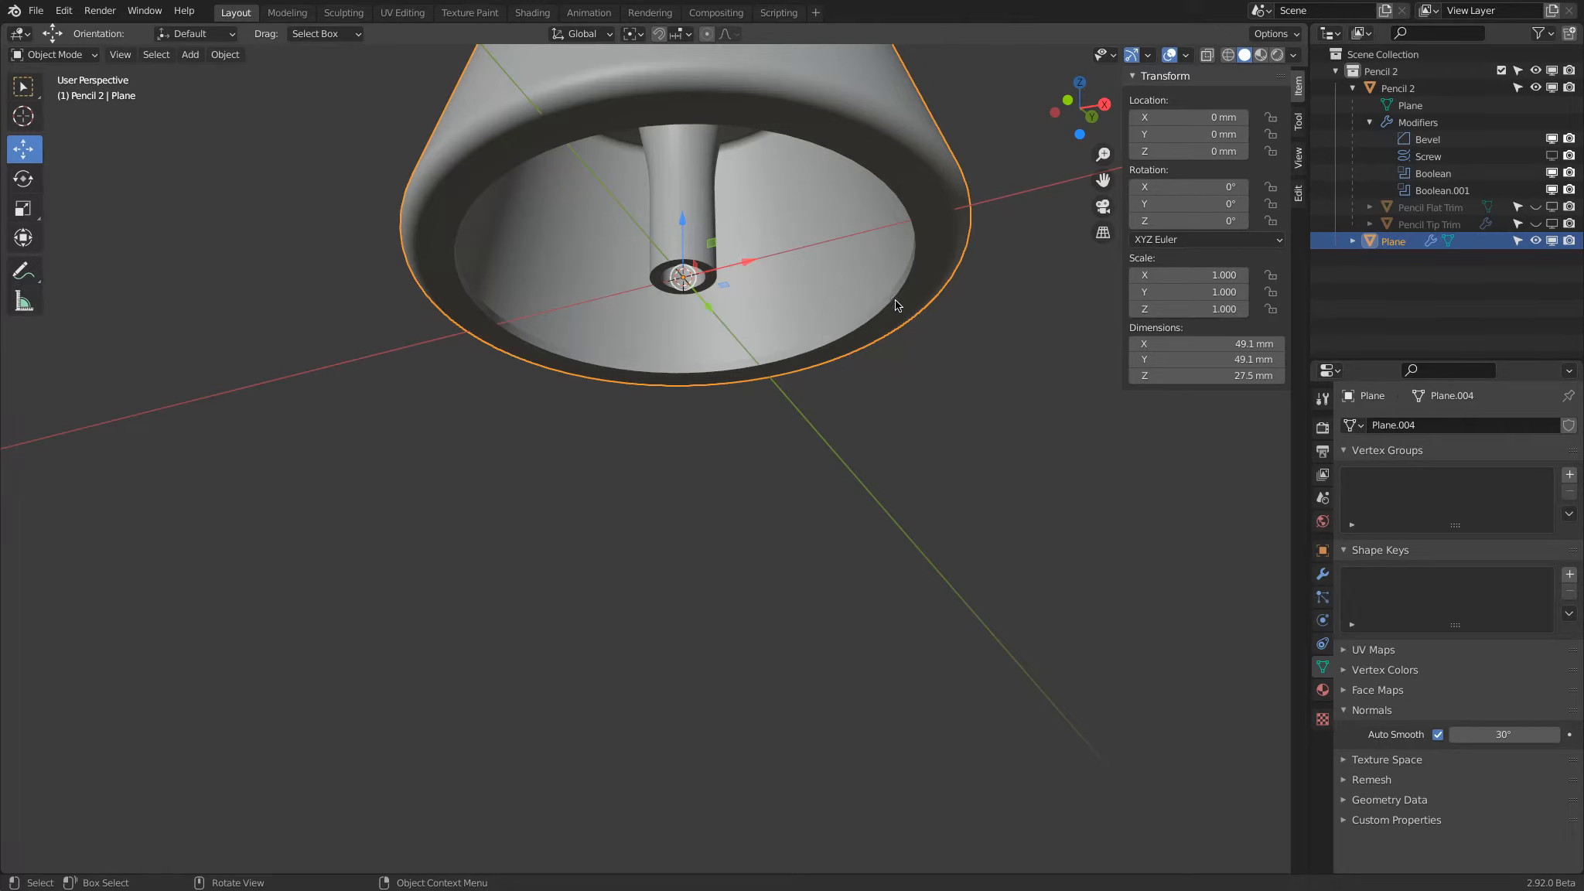
# Inspect the stand's wall thickness and rounded corners from the front in see-through wireframe display
pyautogui.moveTo(887, 300)
pyautogui.mouseDown(button='middle')
pyautogui.moveTo(868, 225)
pyautogui.moveTo(796, 240)
pyautogui.moveTo(742, 417)
pyautogui.moveTo(736, 523)
pyautogui.moveTo(850, 340)
pyautogui.mouseUp(button='middle')
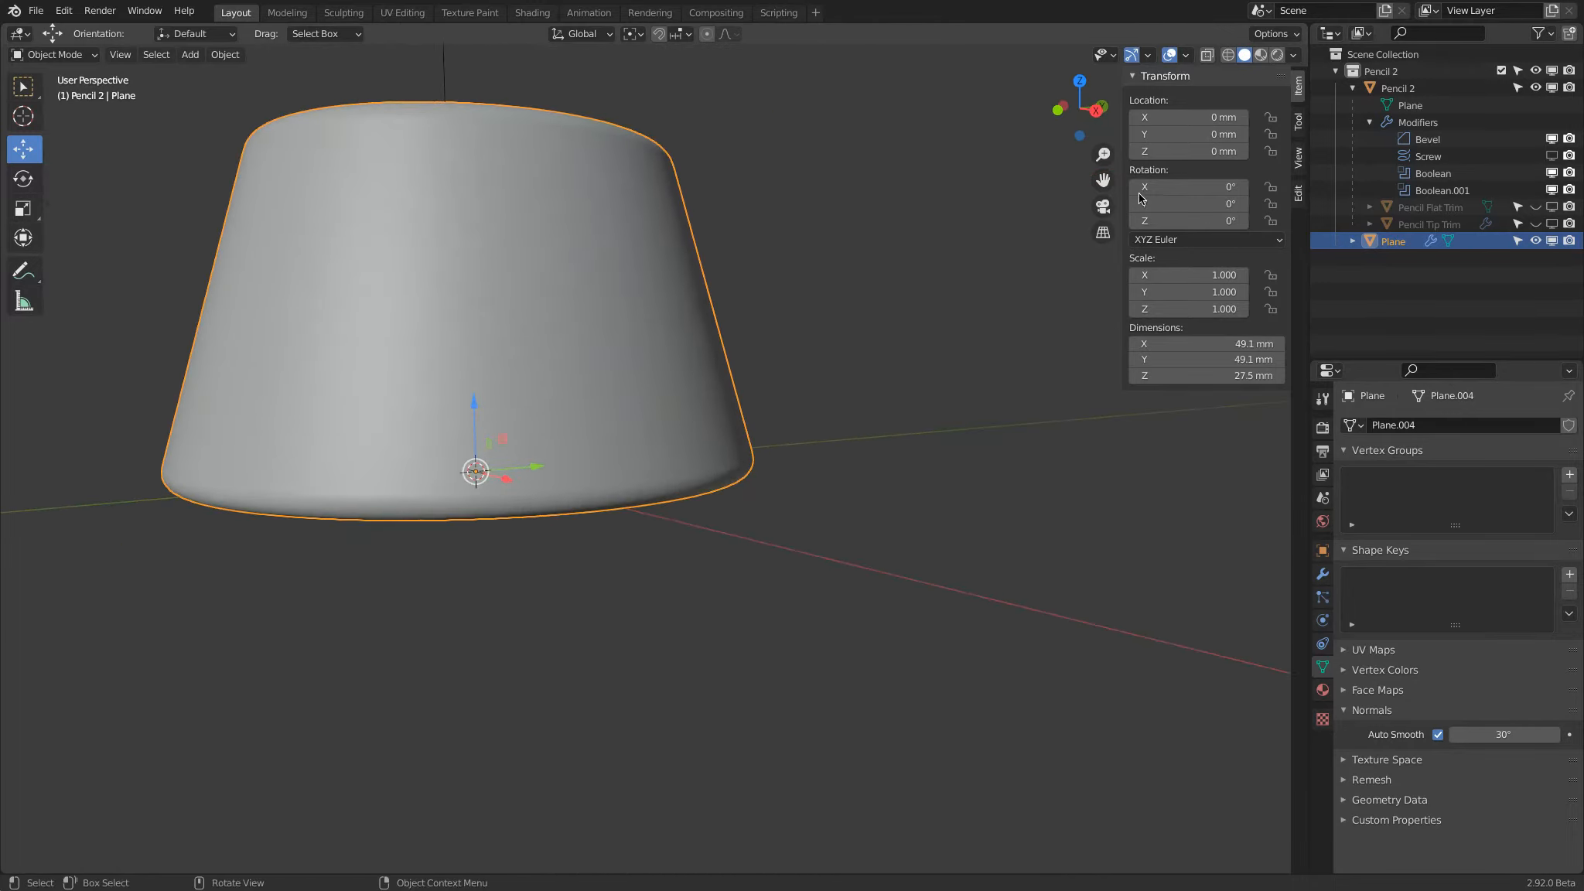
pyautogui.click(1228, 54)
pyautogui.moveTo(1005, 178)
pyautogui.mouseDown(button='middle')
pyautogui.moveTo(842, 195)
pyautogui.moveTo(1083, 131)
pyautogui.mouseUp(button='middle')
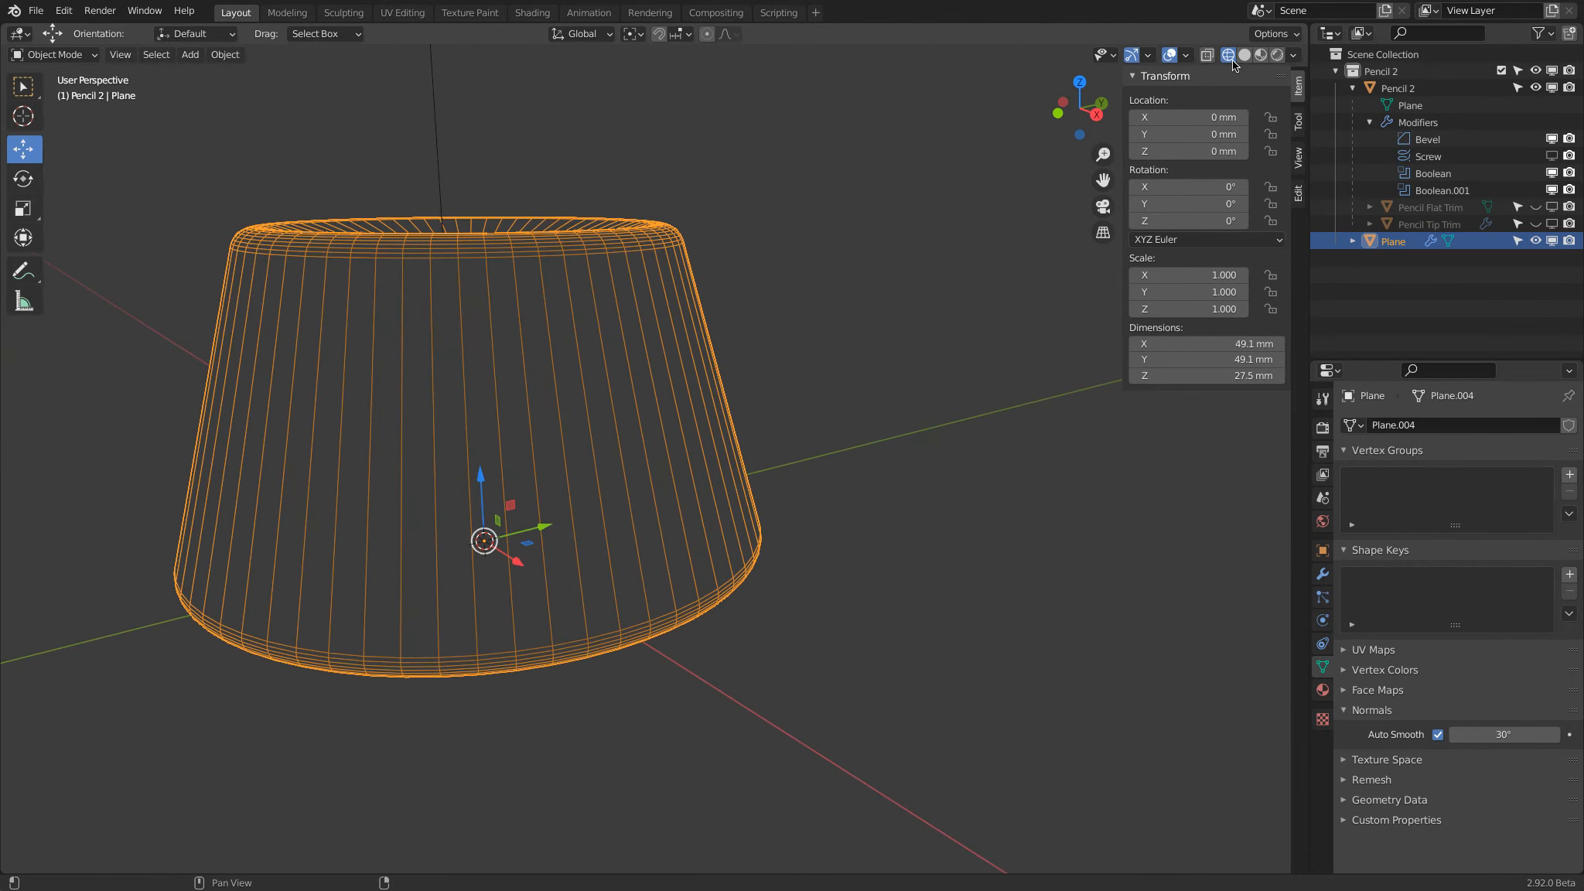
pyautogui.click(1206, 55)
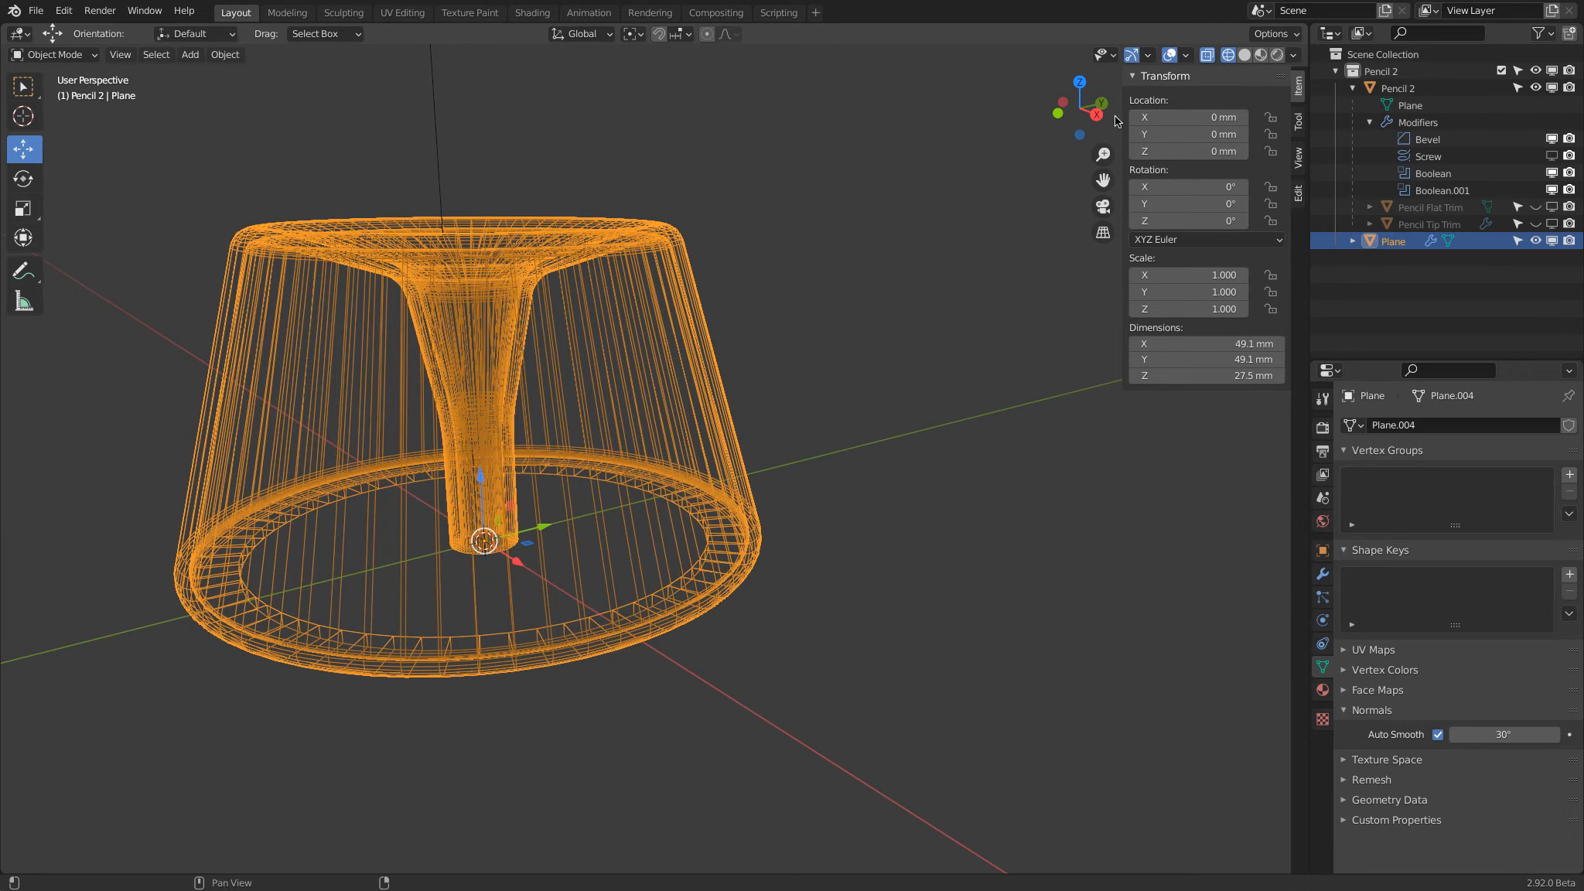
pyautogui.click(1059, 114)
pyautogui.scroll(5, 735, 310)
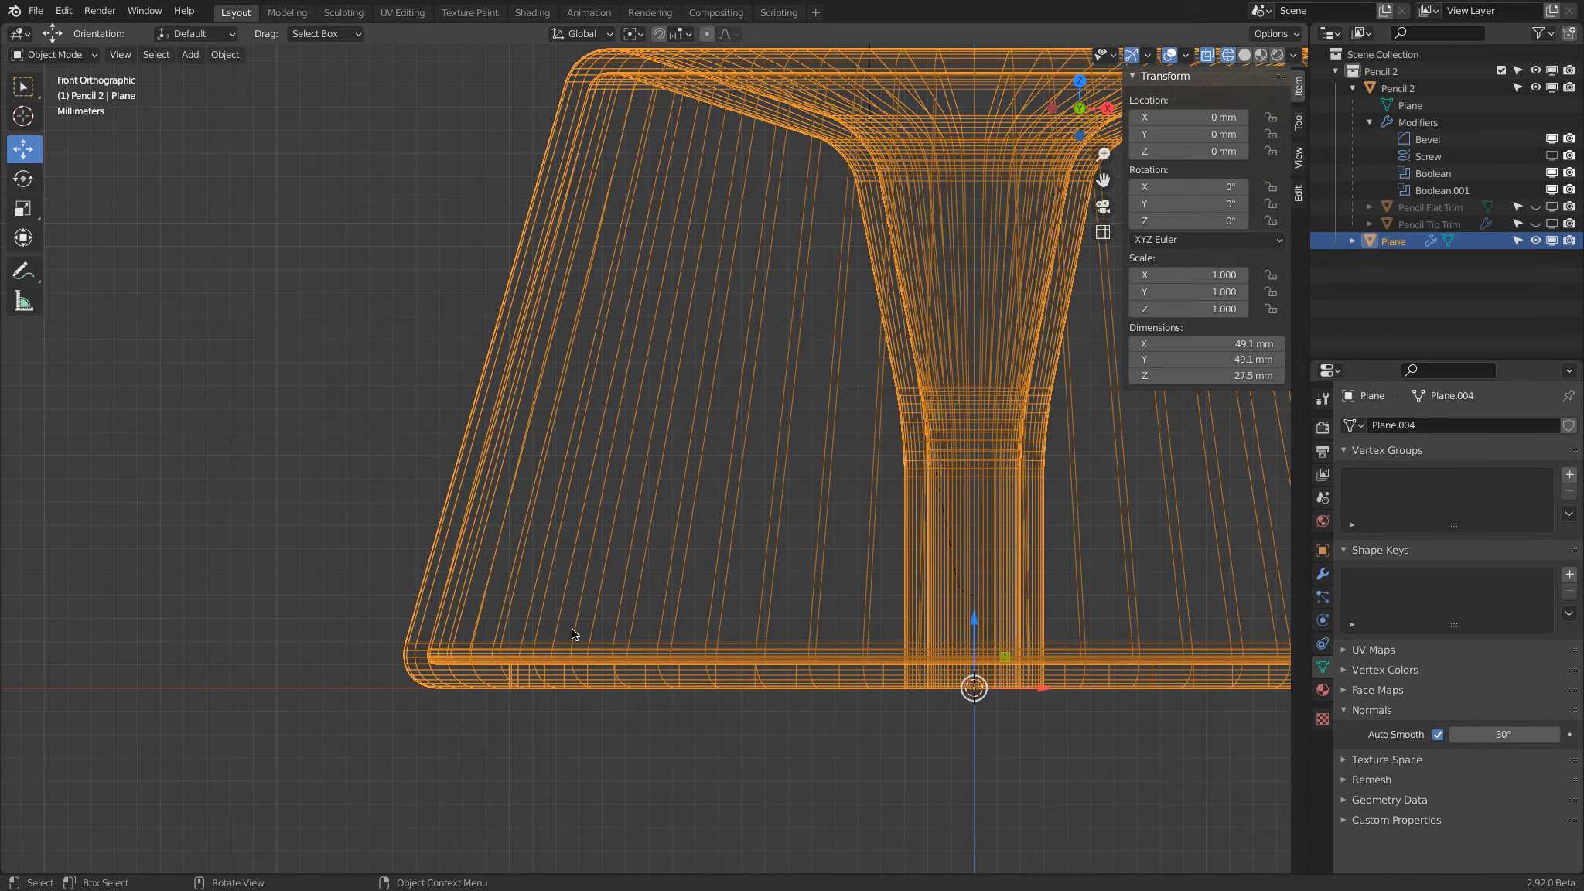
pyautogui.scroll(4, 572, 632)
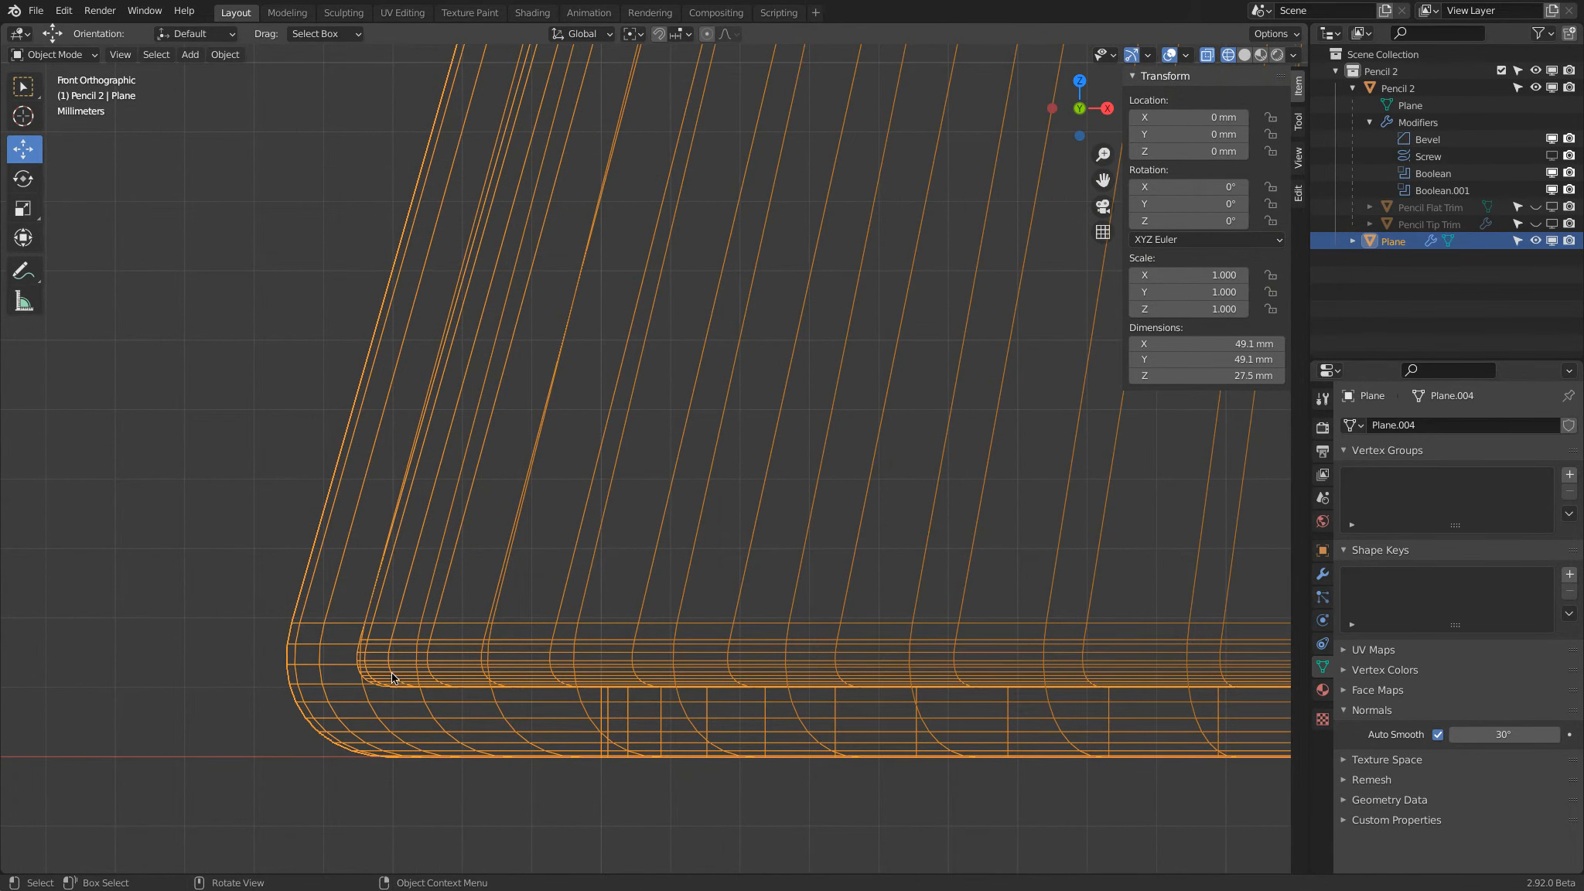
pyautogui.scroll(-5, 393, 679)
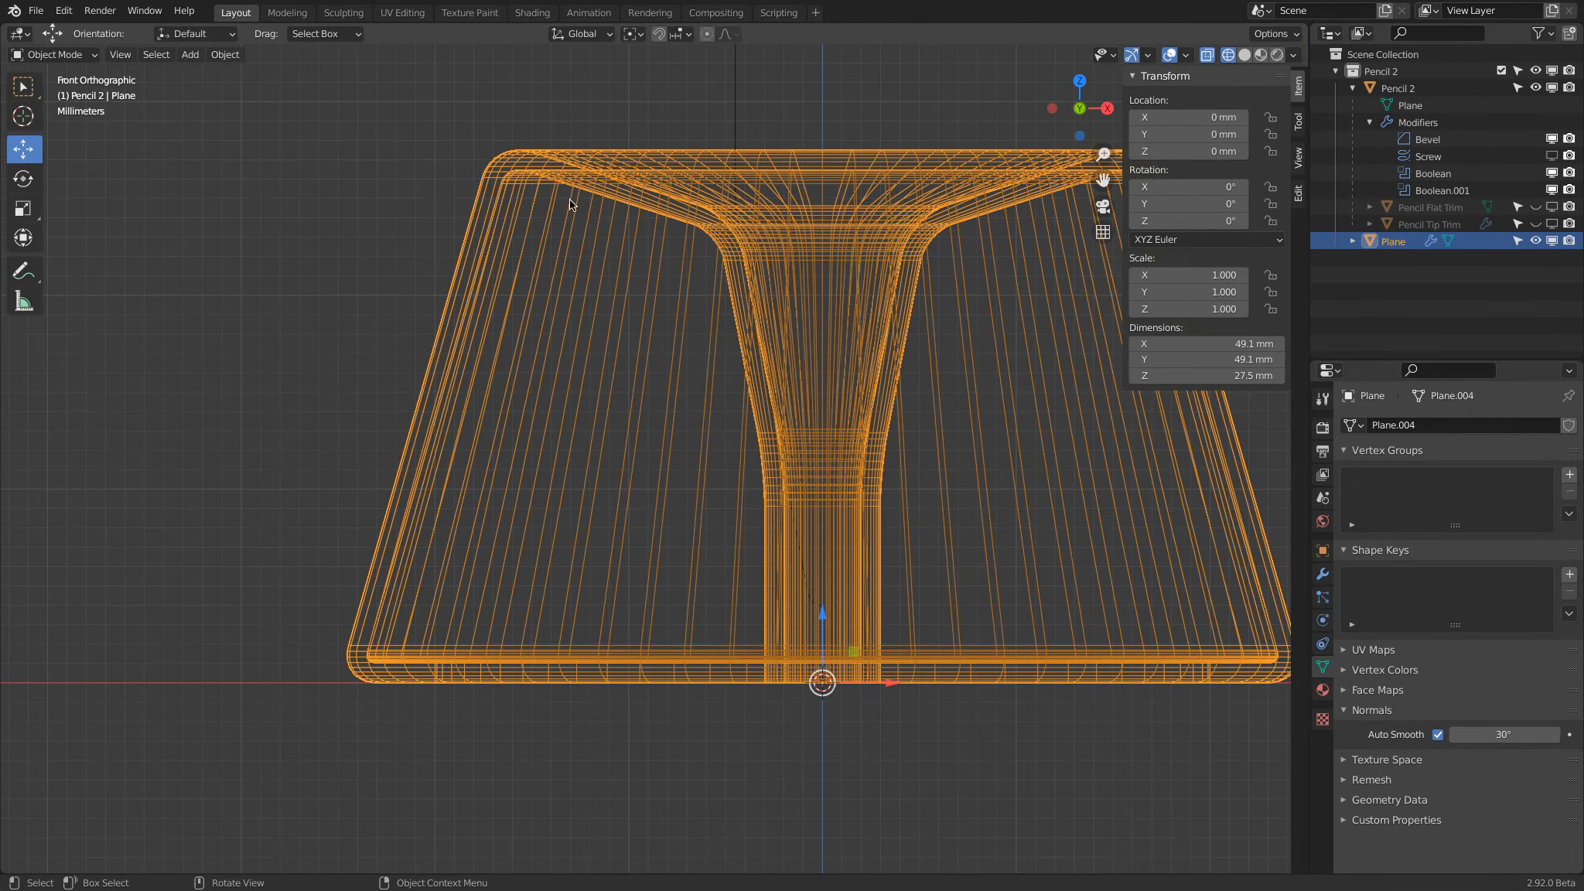
pyautogui.scroll(5, 461, 155)
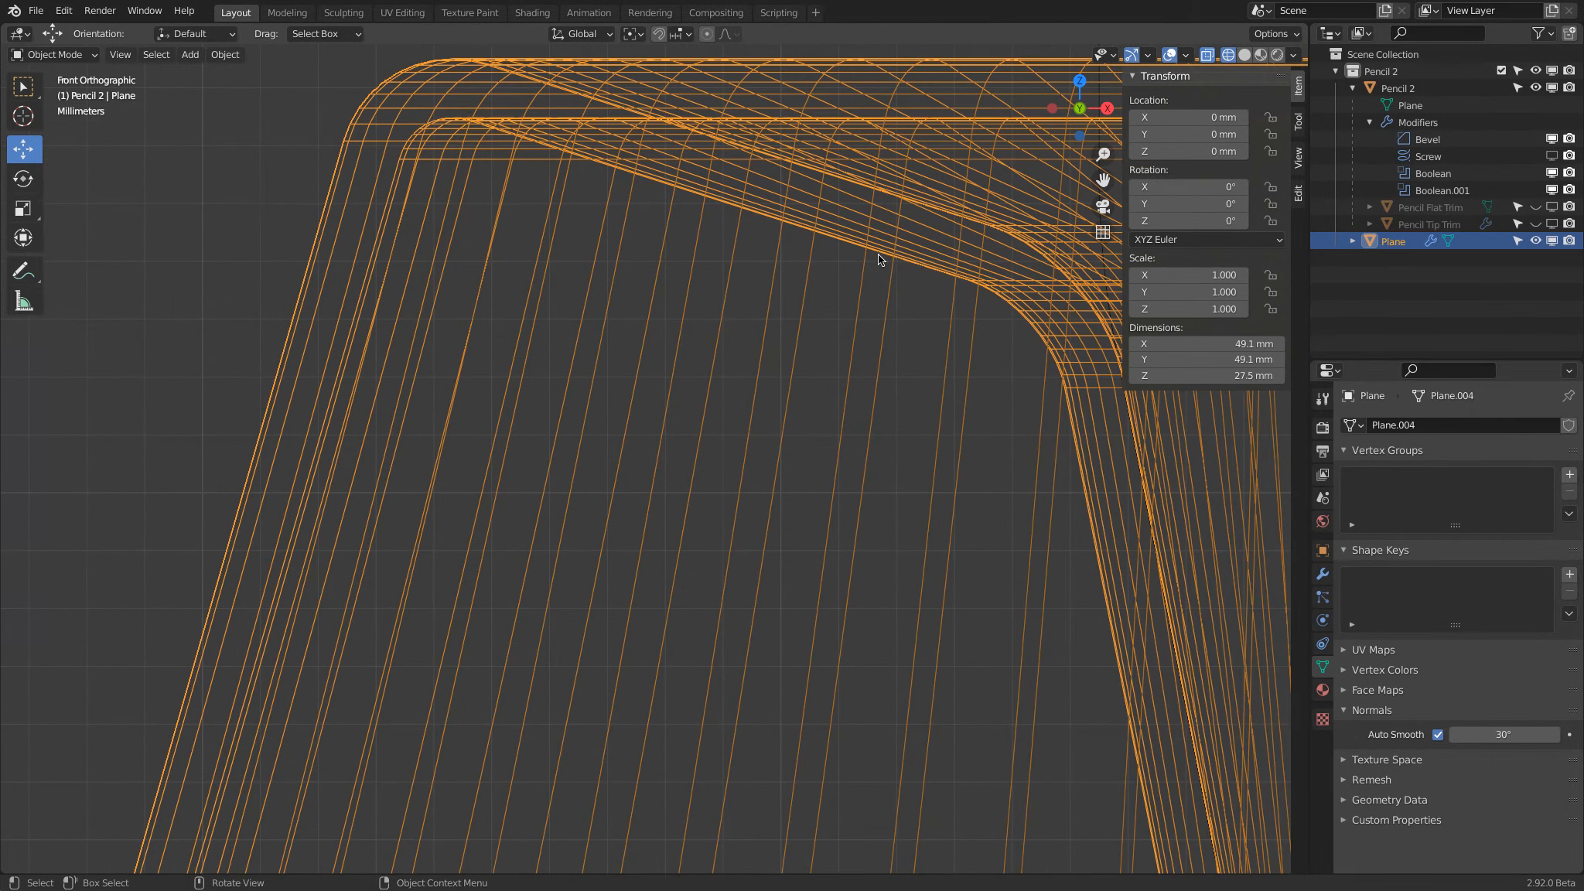
pyautogui.keyDown('shift'); pyautogui.moveTo(1030, 549); pyautogui.dragTo(808, 55, button='middle'); pyautogui.keyUp('shift')
pyautogui.moveTo(963, 854)
pyautogui.keyDown('shift'); pyautogui.mouseDown(button='middle')
pyautogui.moveTo(770, 259)
pyautogui.moveTo(799, 338)
pyautogui.moveTo(871, 360)
pyautogui.moveTo(758, 502)
pyautogui.moveTo(750, 376)
pyautogui.moveTo(657, 591)
pyautogui.mouseUp(button='middle'); pyautogui.keyUp('shift')
# In Edit Mode with front wireframe display, try lowering the profile's upper outer vertex 4 mm along Z using vertex snapping
pyautogui.press('KP_1')
pyautogui.press('z')
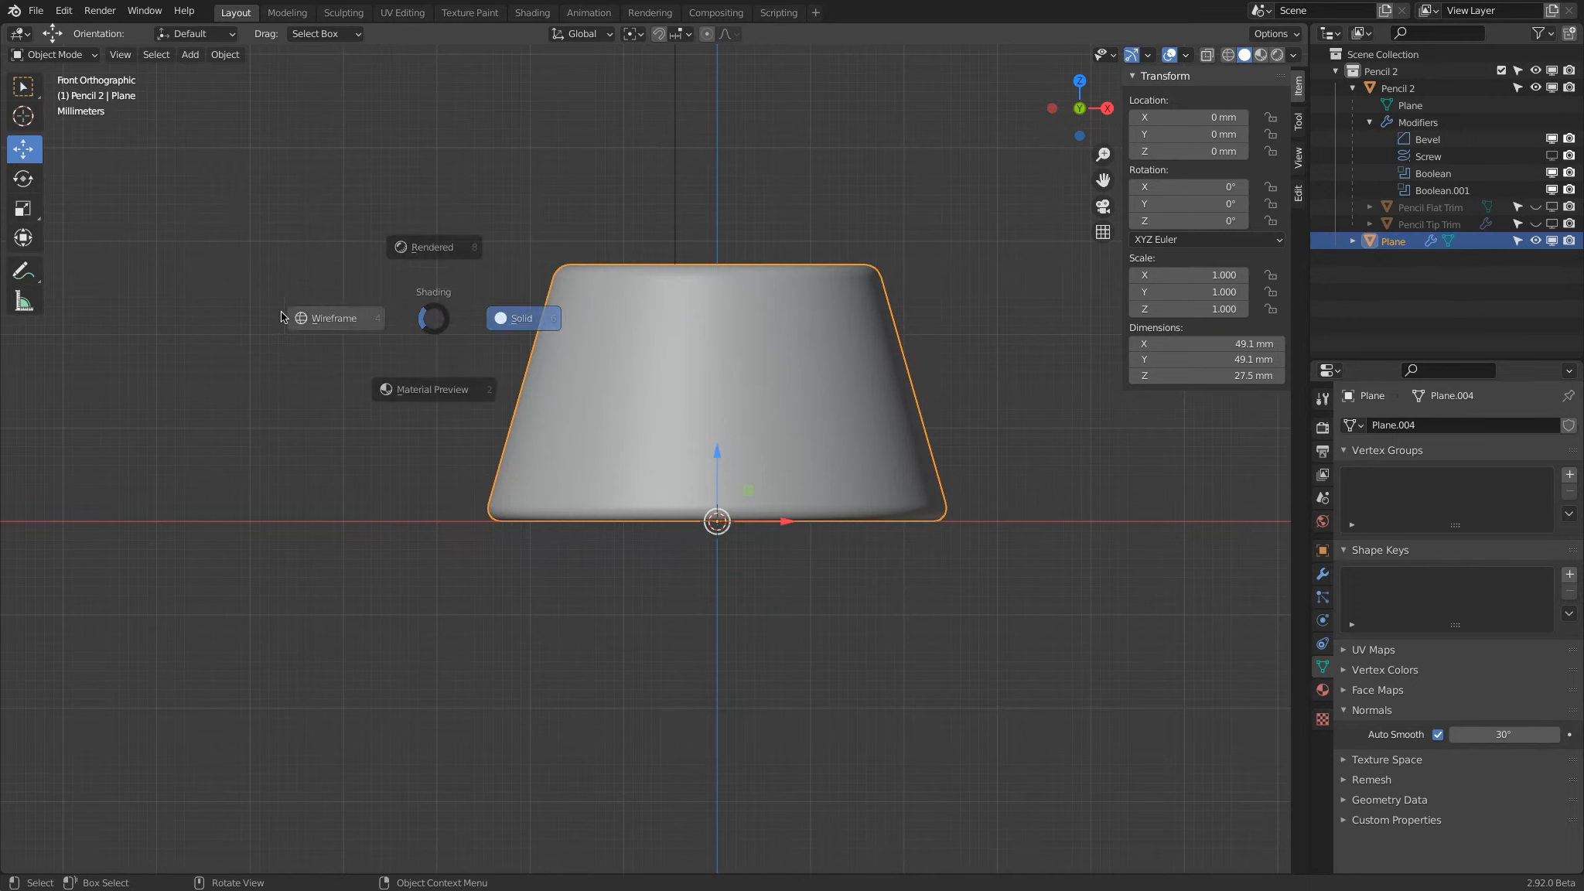
pyautogui.click(225, 318)
pyautogui.click(68, 55)
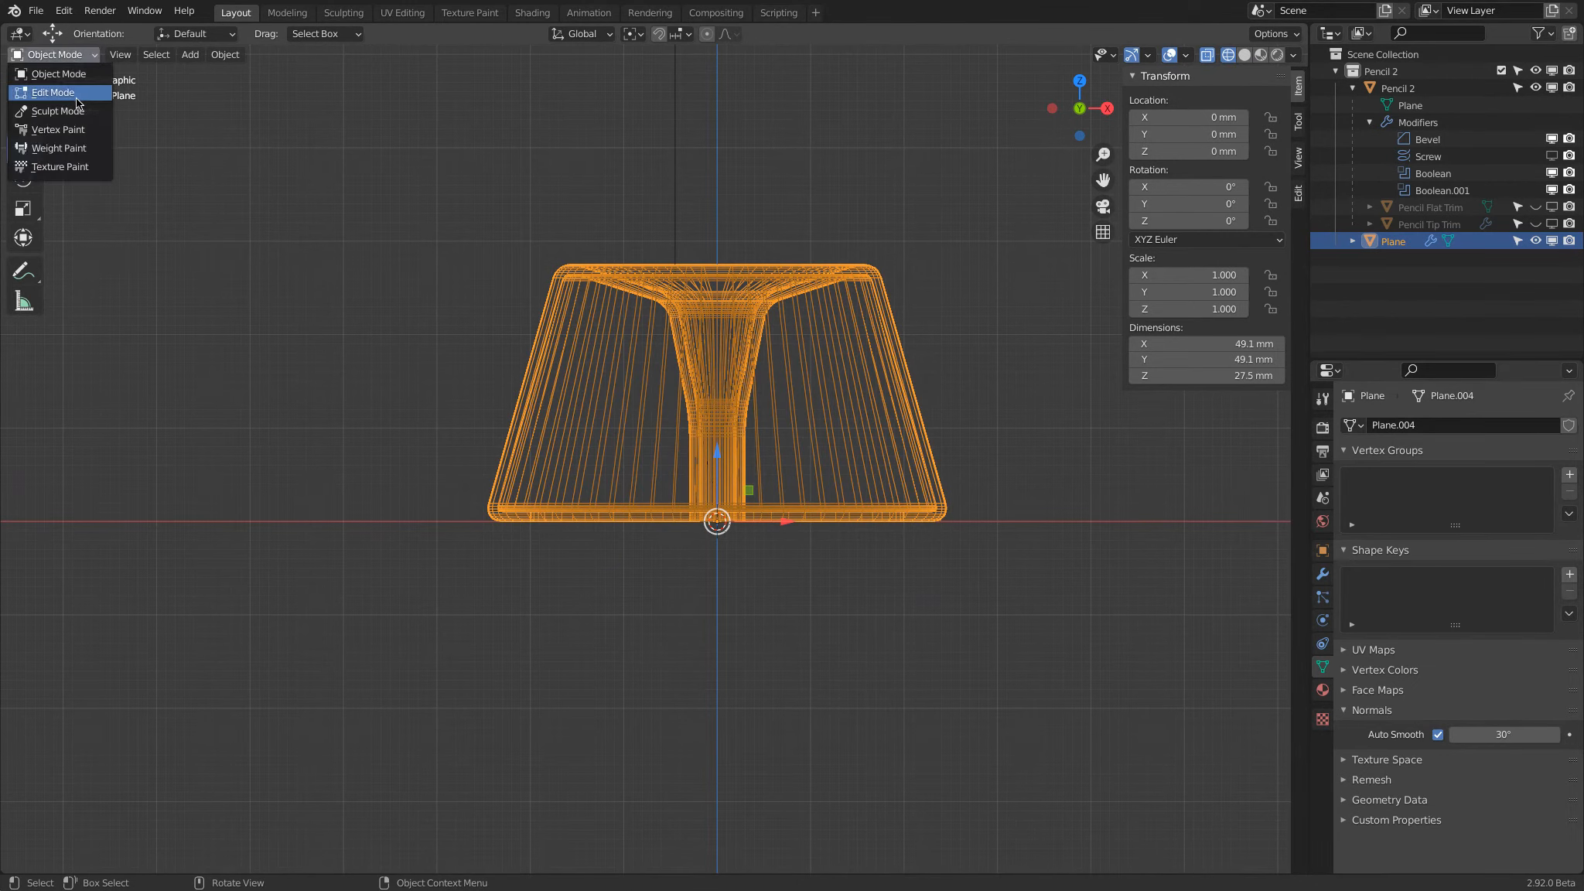
pyautogui.click(77, 100)
pyautogui.click(558, 259)
pyautogui.scroll(7, 597, 243)
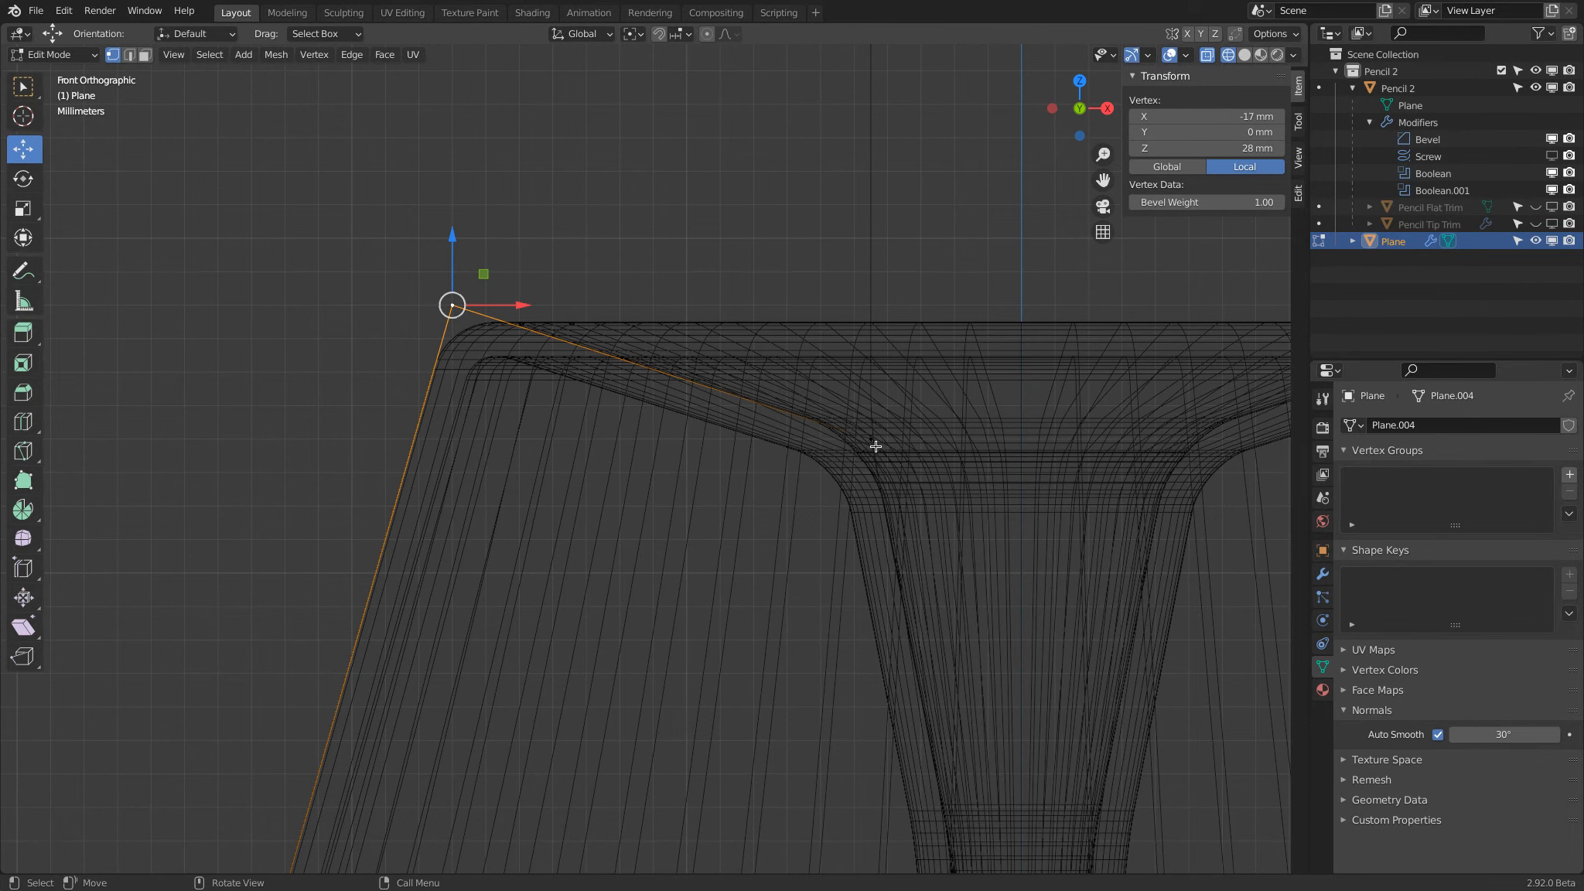
pyautogui.click(680, 34)
pyautogui.click(659, 106)
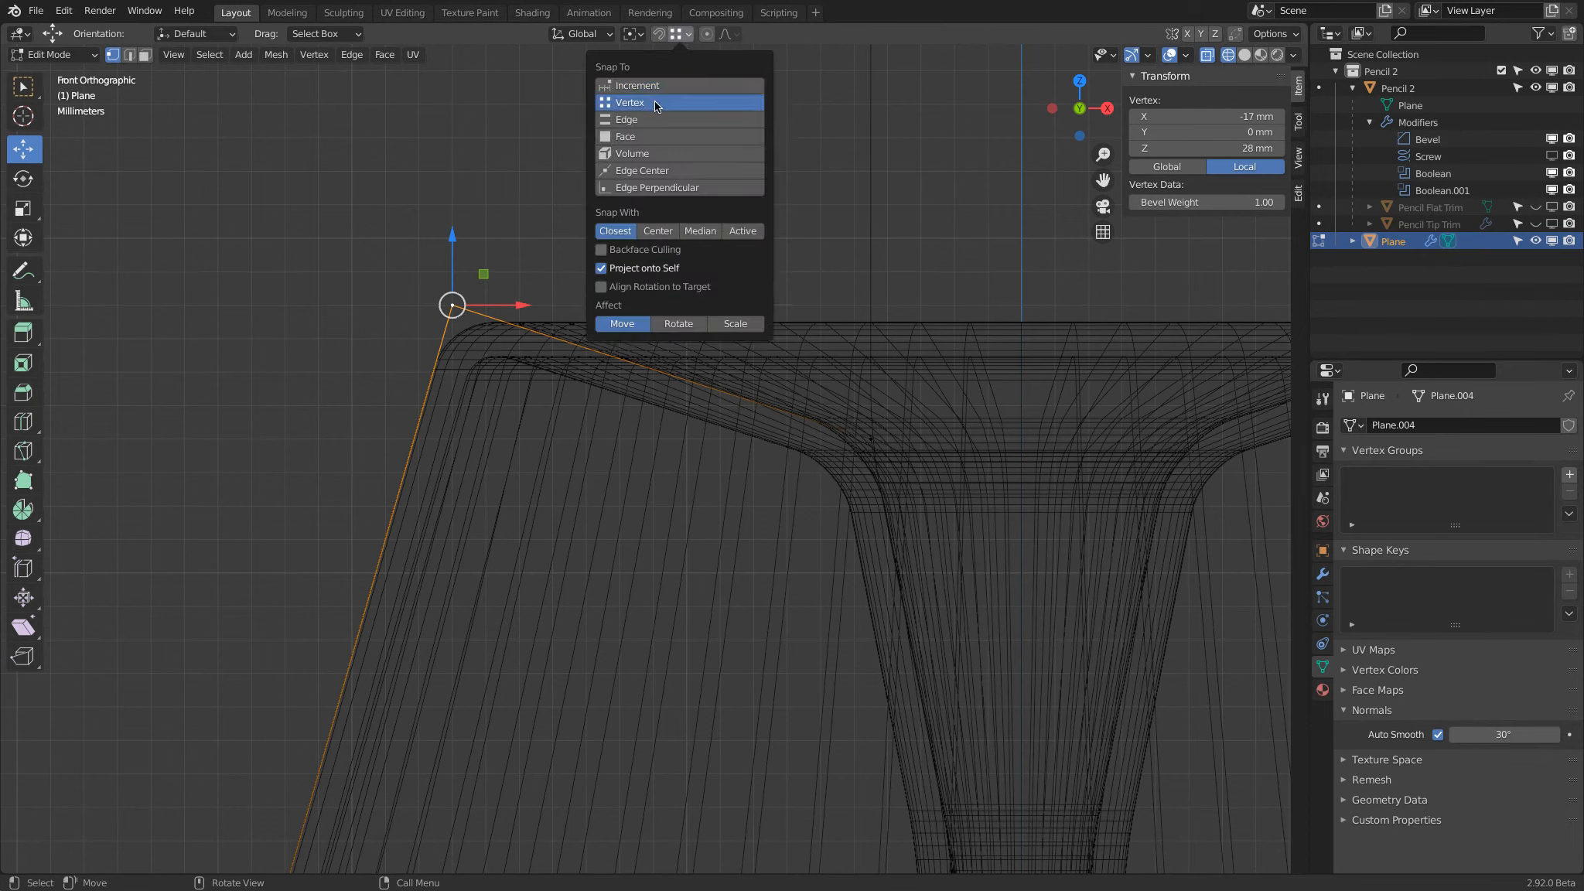
pyautogui.moveTo(453, 236); pyautogui.dragTo(868, 435)
pyautogui.scroll(-6, 504, 306)
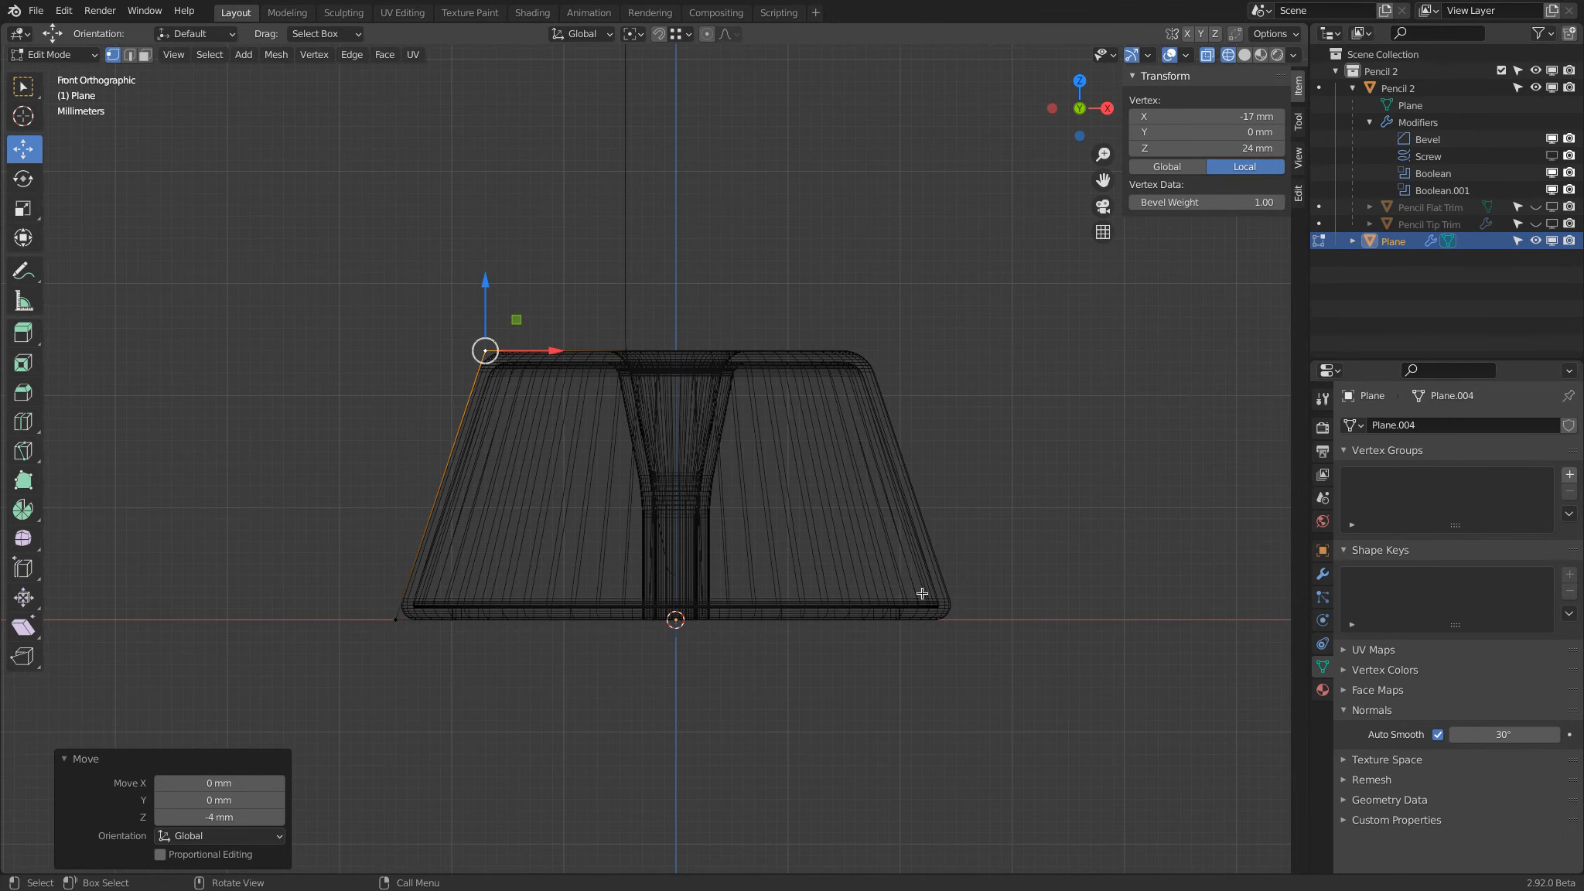
pyautogui.scroll(8, 994, 644)
pyautogui.scroll(-6, 994, 644)
pyautogui.moveTo(972, 633); pyautogui.dragTo(726, 454, button='middle')
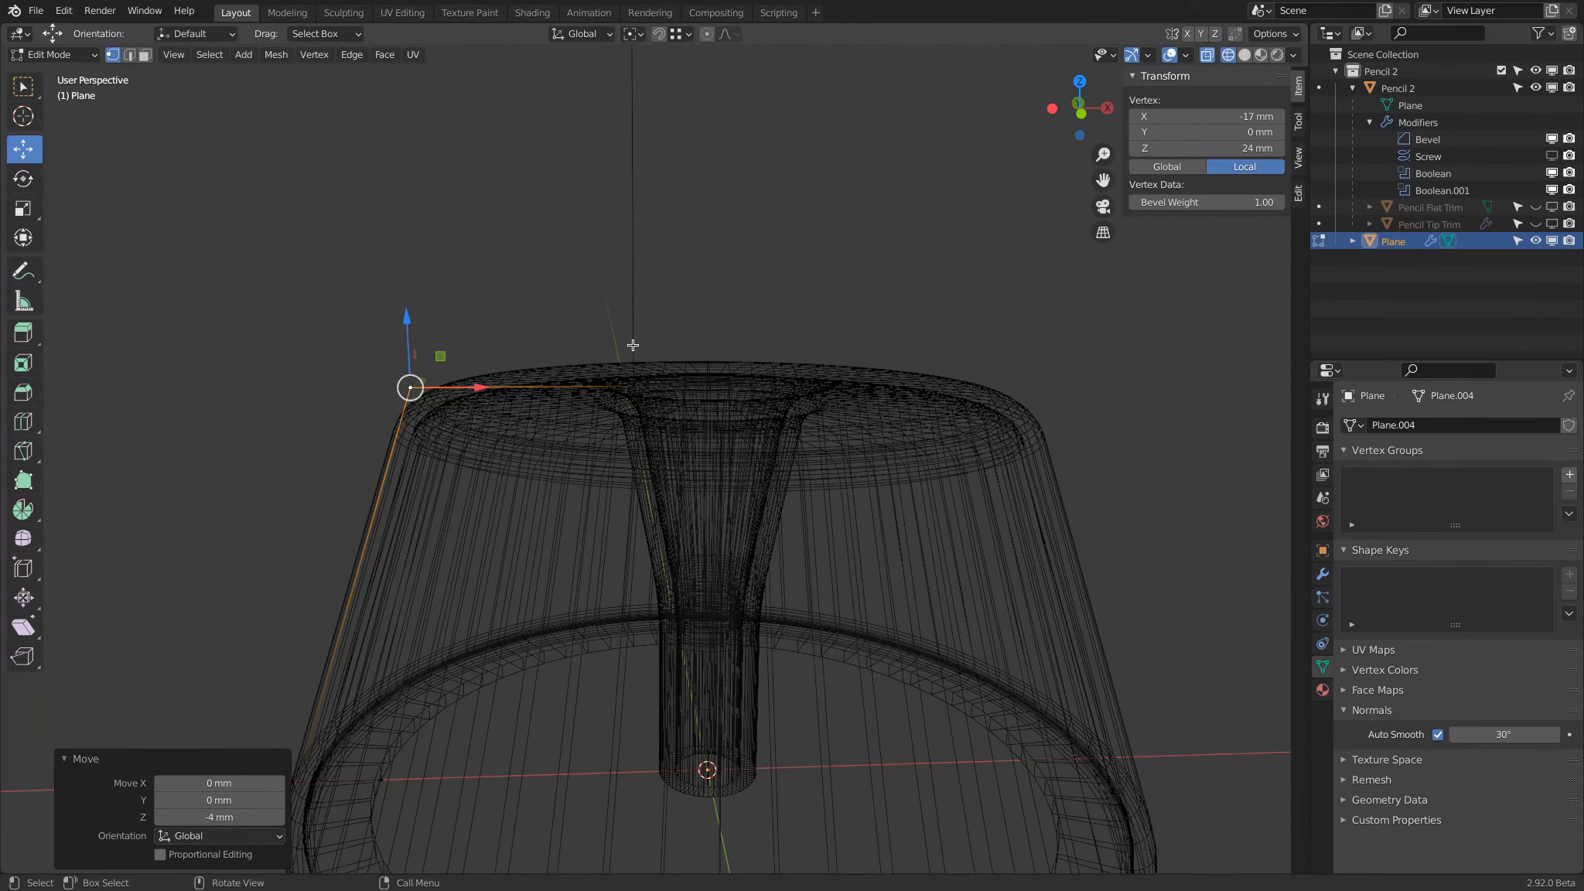
# Undo the upper outer vertex's move and select the whole profile
pyautogui.press('z')
pyautogui.click(511, 329)
pyautogui.scroll(-5, 591, 327)
pyautogui.press('a')
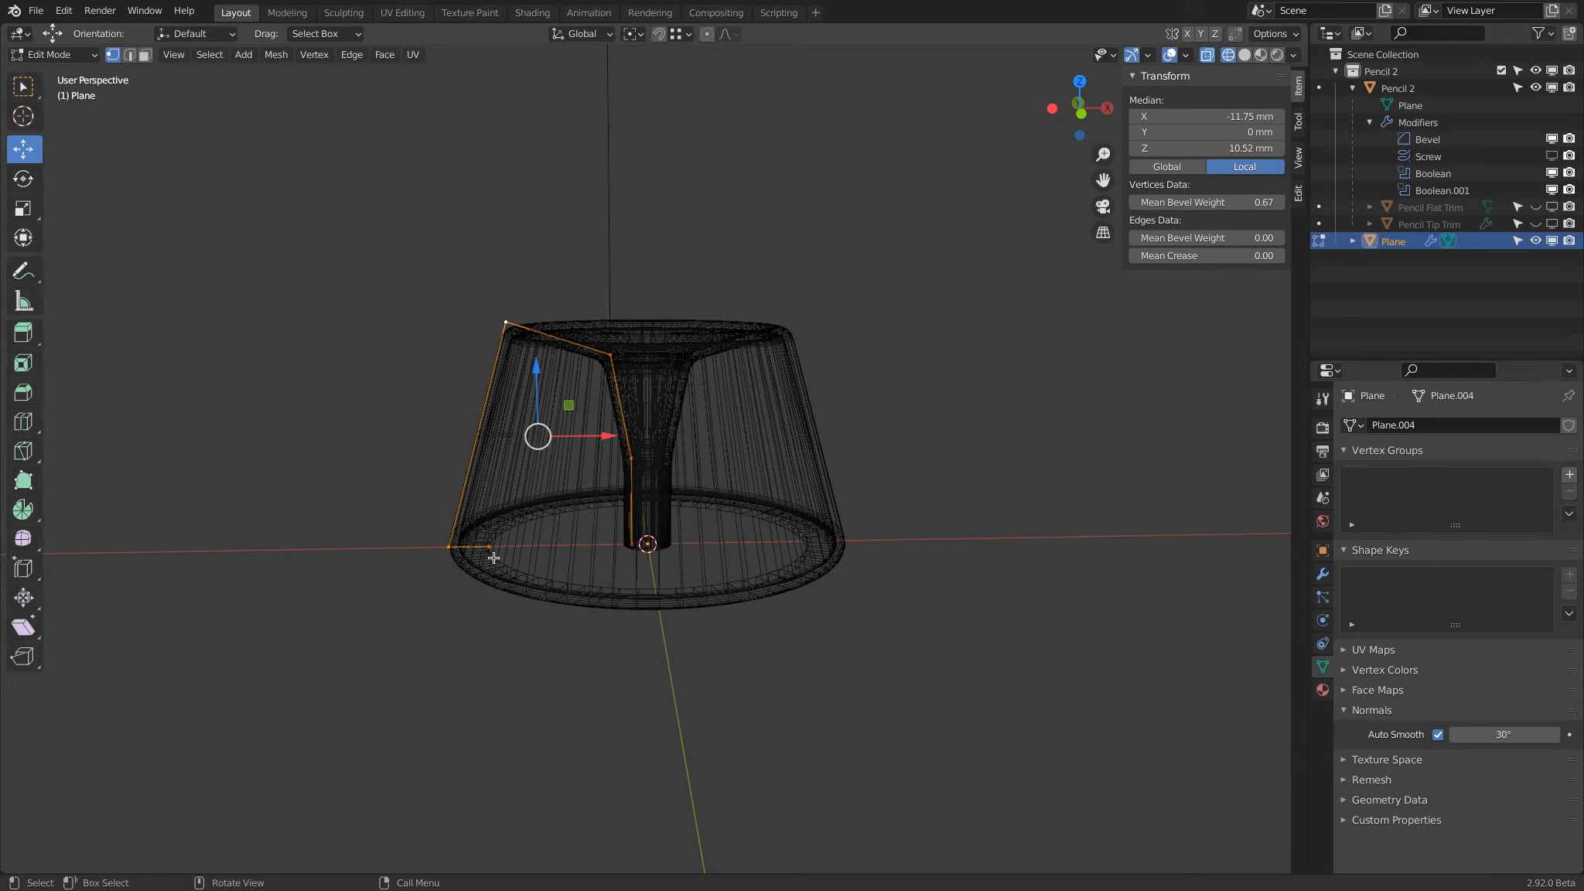
# Review the stand's Bevel, Screw and Solidify modifier stack, with only the Solidify settings left expanded
pyautogui.click(1323, 573)
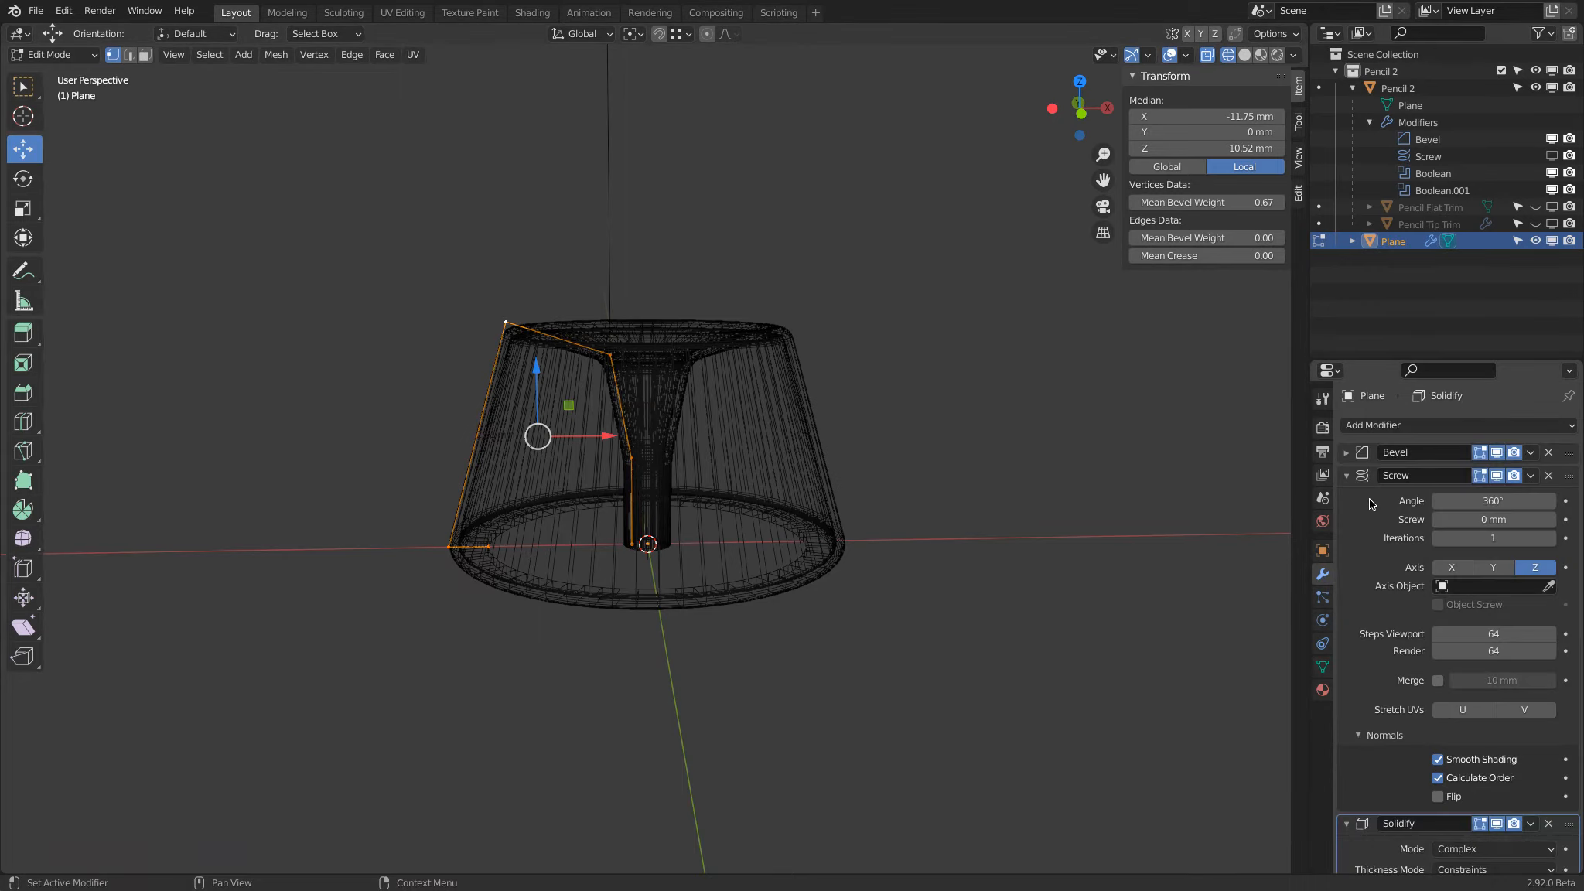
pyautogui.click(1353, 475)
pyautogui.click(1346, 501)
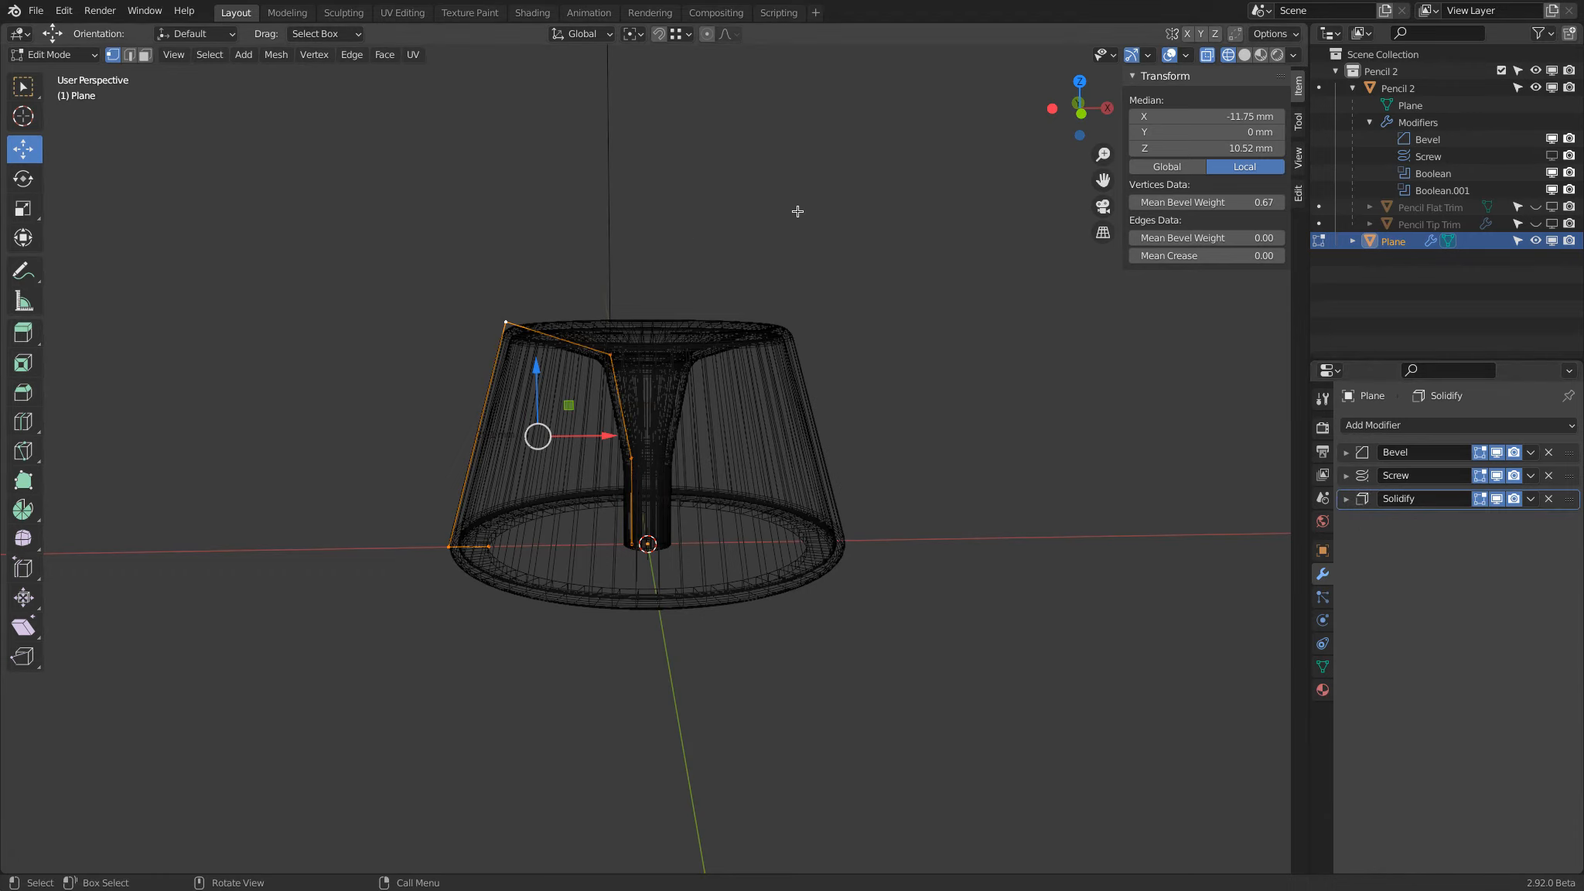
pyautogui.moveTo(1009, 336); pyautogui.dragTo(1072, 484, button='middle')
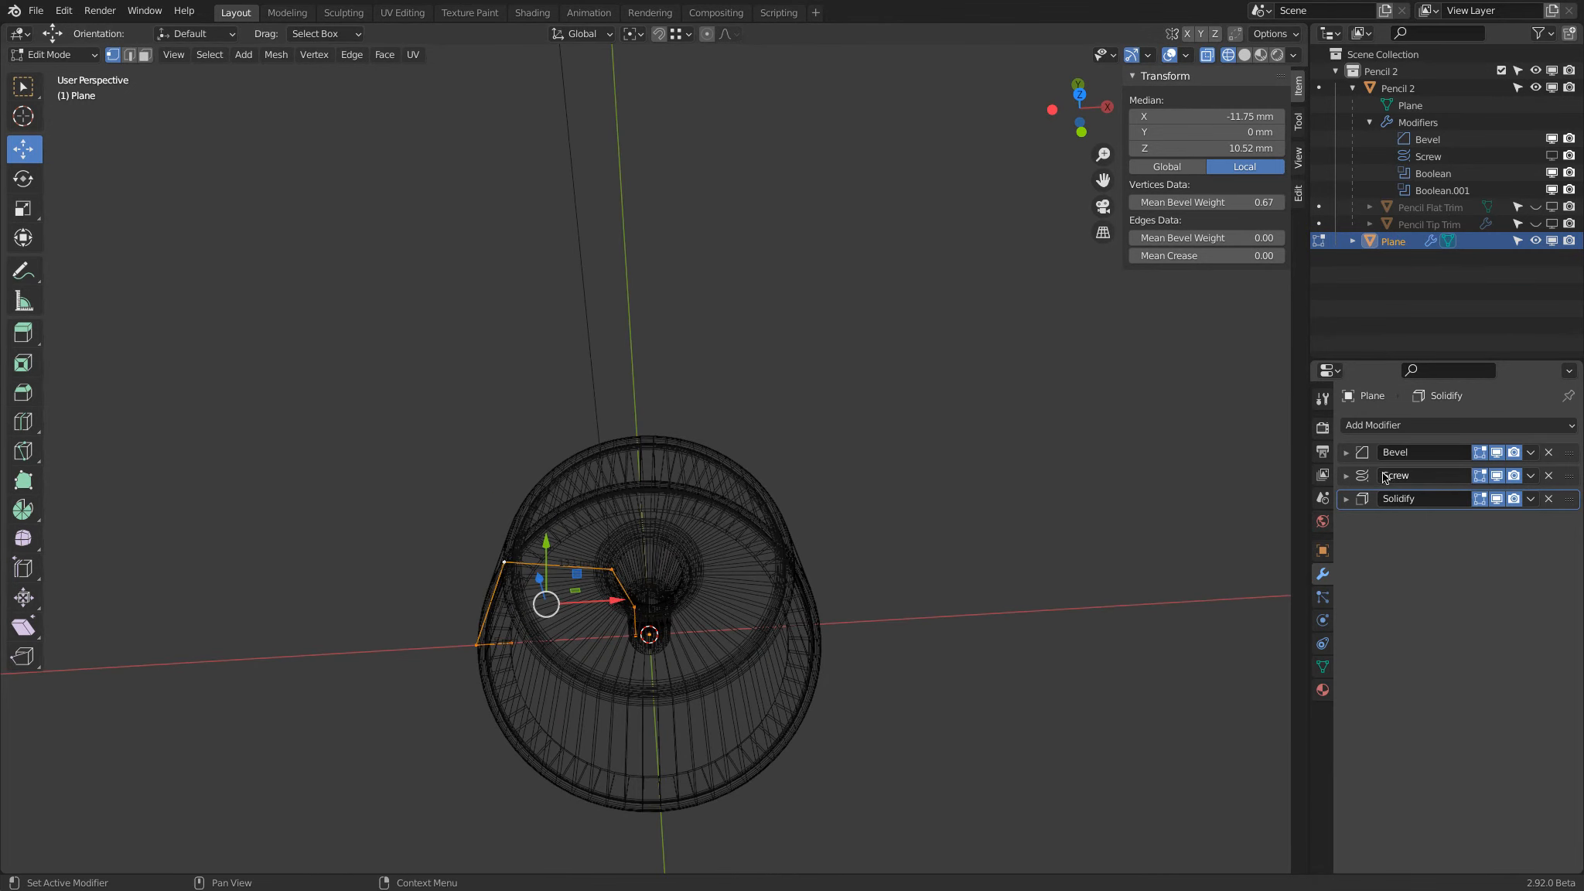
pyautogui.click(1346, 501)
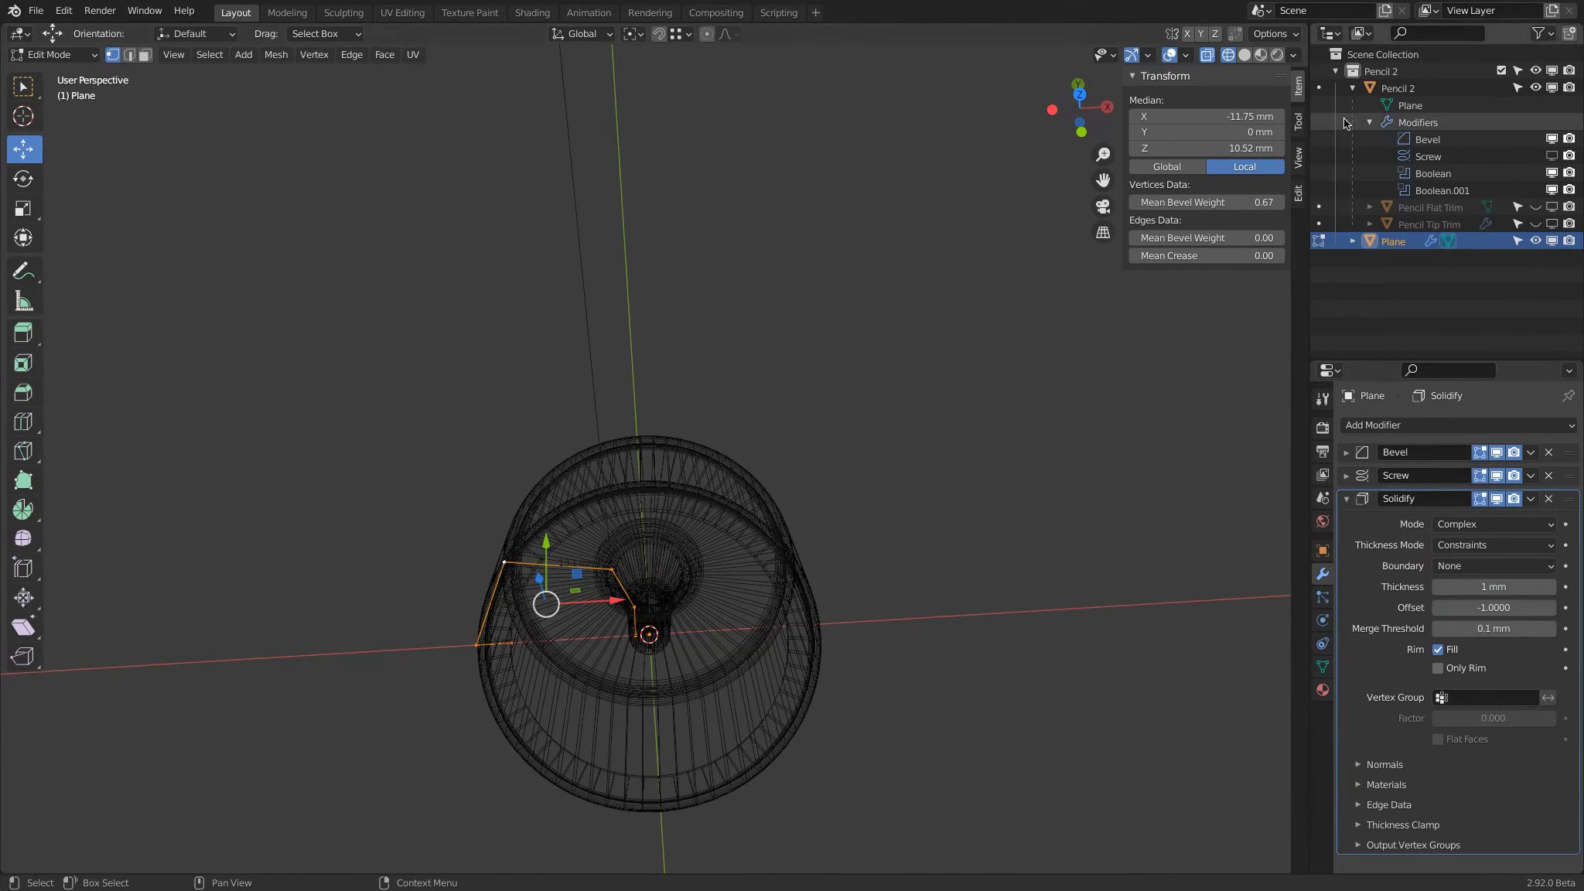
# Return the viewport to Solid shading and leave Edit Mode for Object Mode
pyautogui.click(1244, 55)
pyautogui.moveTo(838, 523); pyautogui.dragTo(820, 325, button='middle')
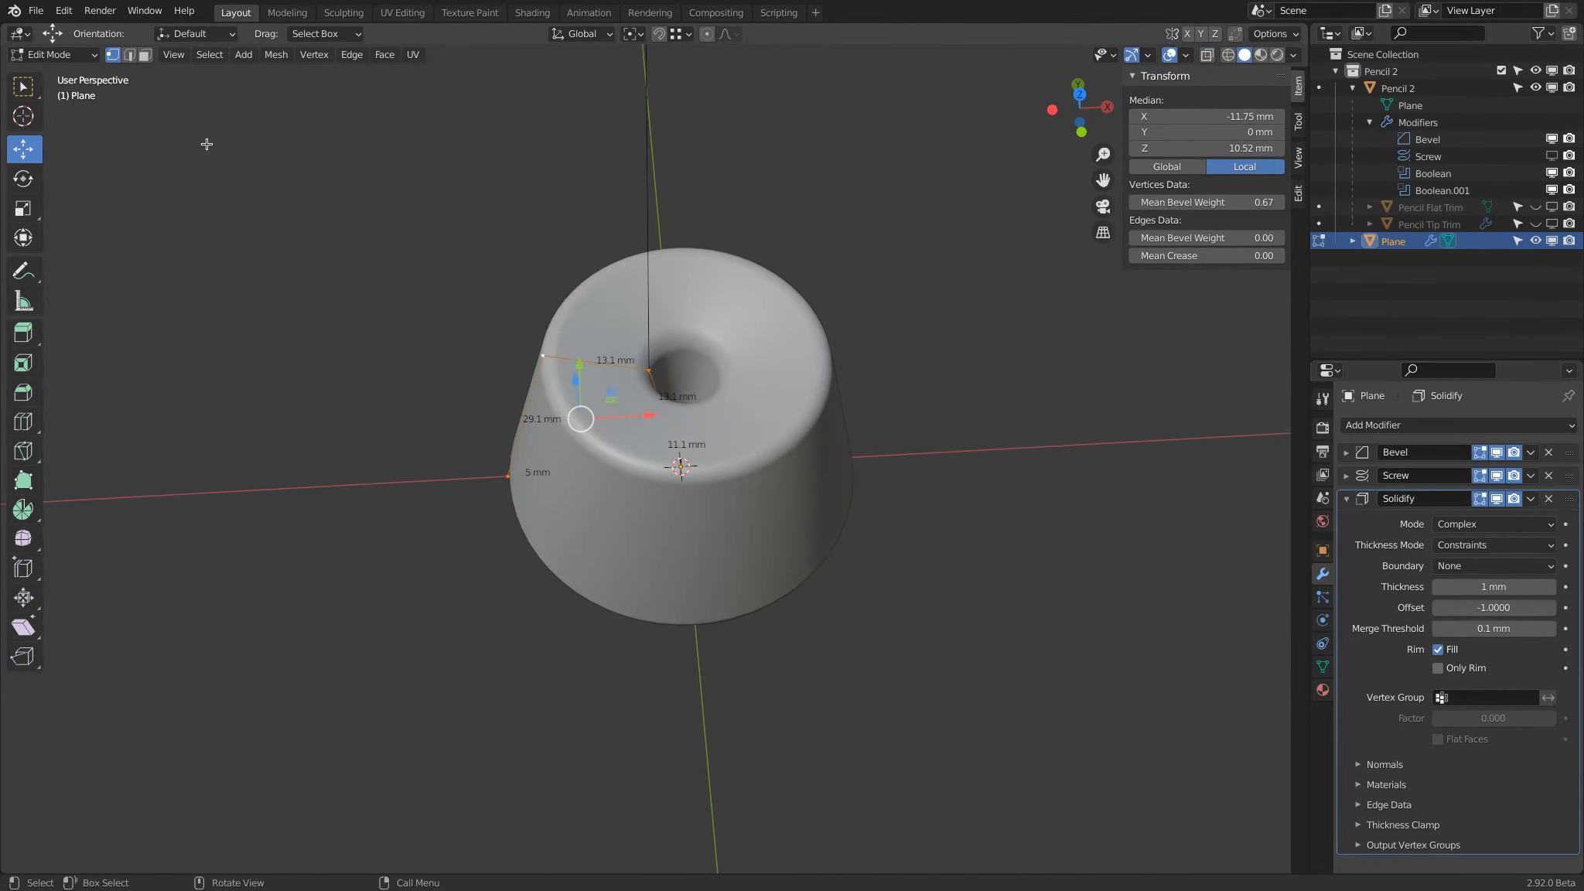
pyautogui.click(70, 59)
pyautogui.click(46, 62)
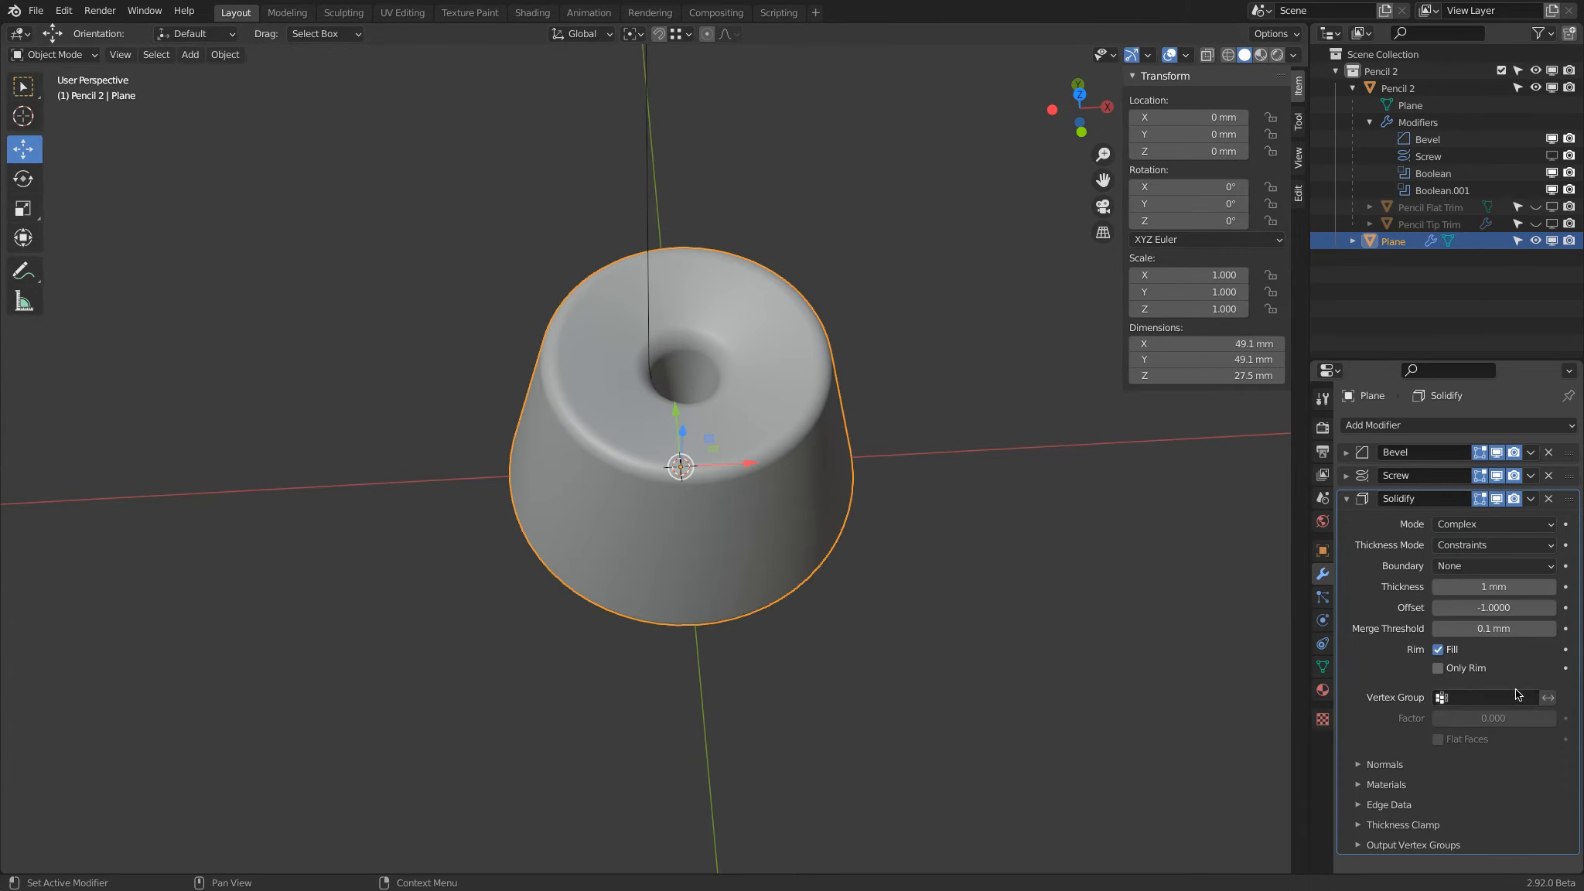
# Try the Screw modifier's viewport steps at 16 and 32, and set them back to 64
pyautogui.click(1353, 501)
pyautogui.click(1346, 480)
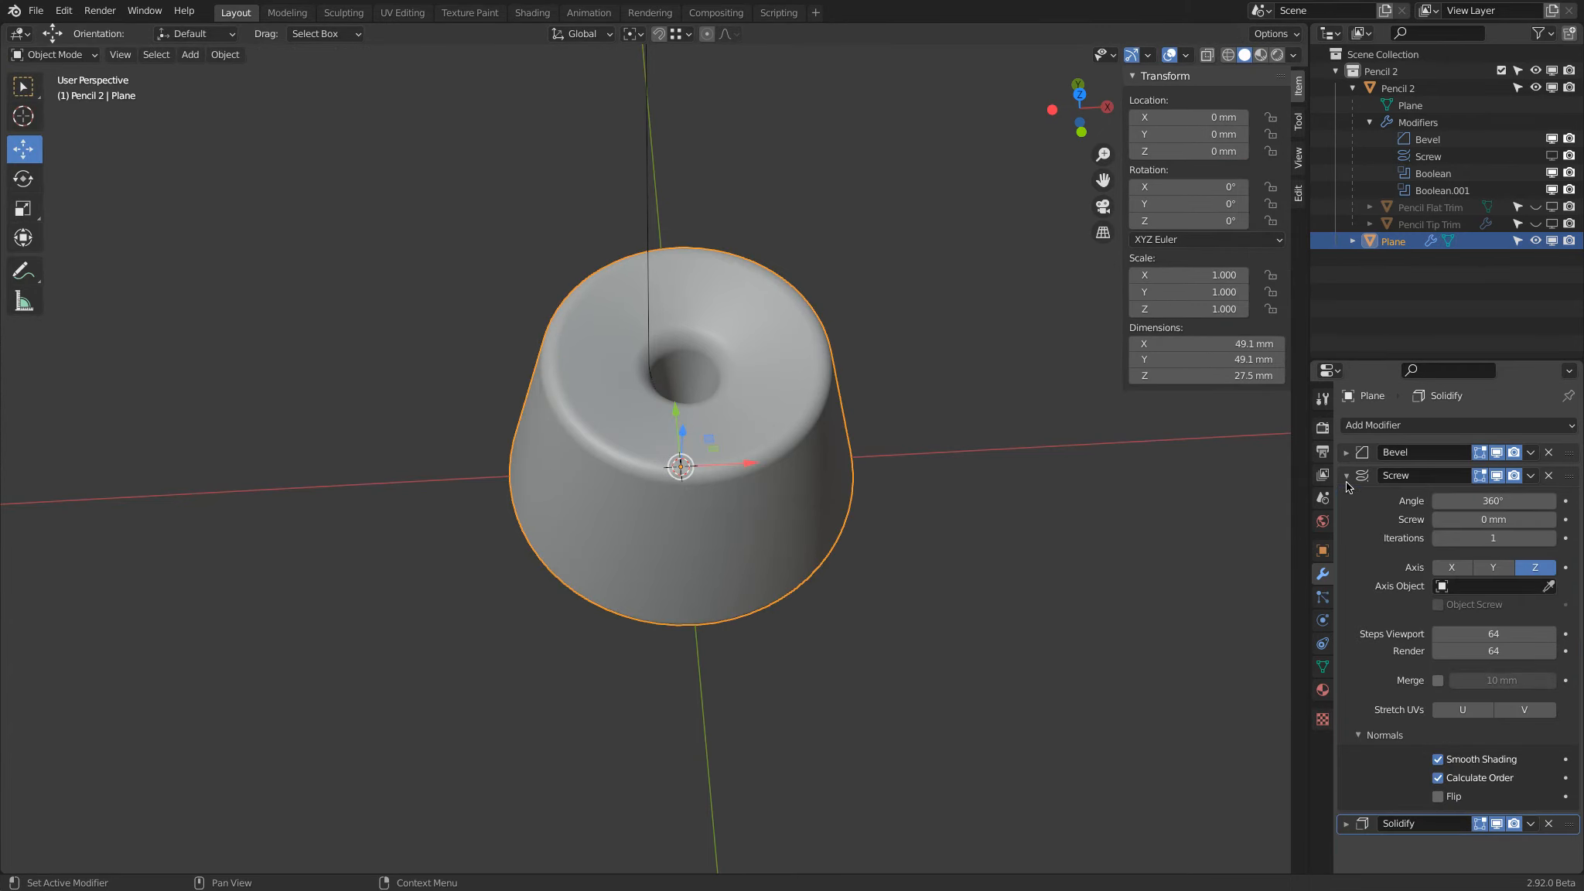
pyautogui.click(1550, 638)
pyautogui.press('Return')
pyautogui.click(1488, 635)
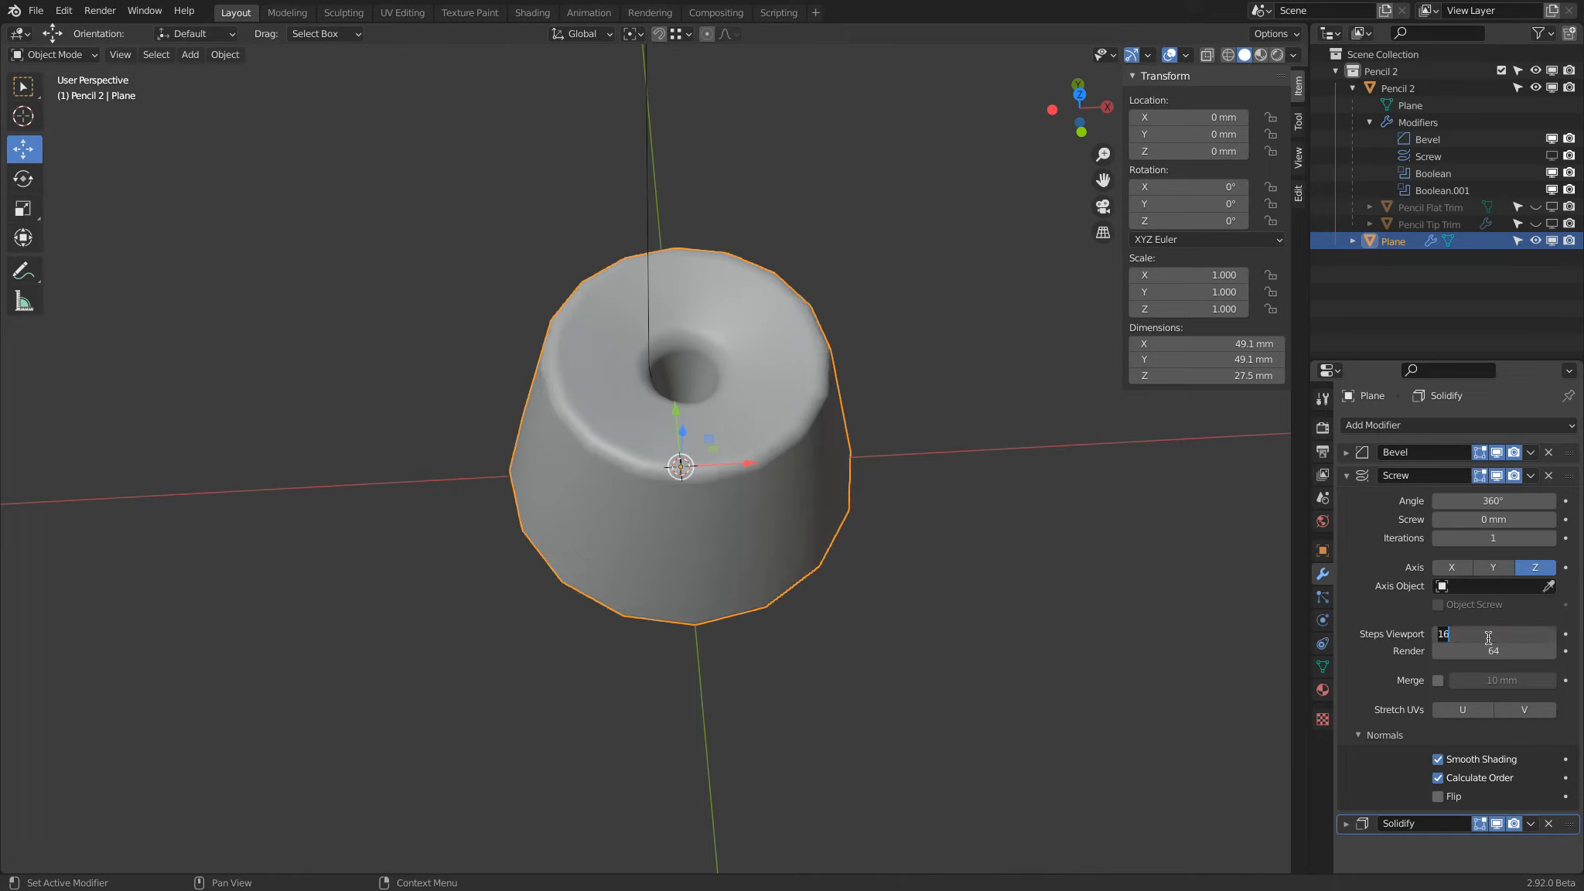
pyautogui.write('32')
pyautogui.press('Return')
pyautogui.click(1488, 636)
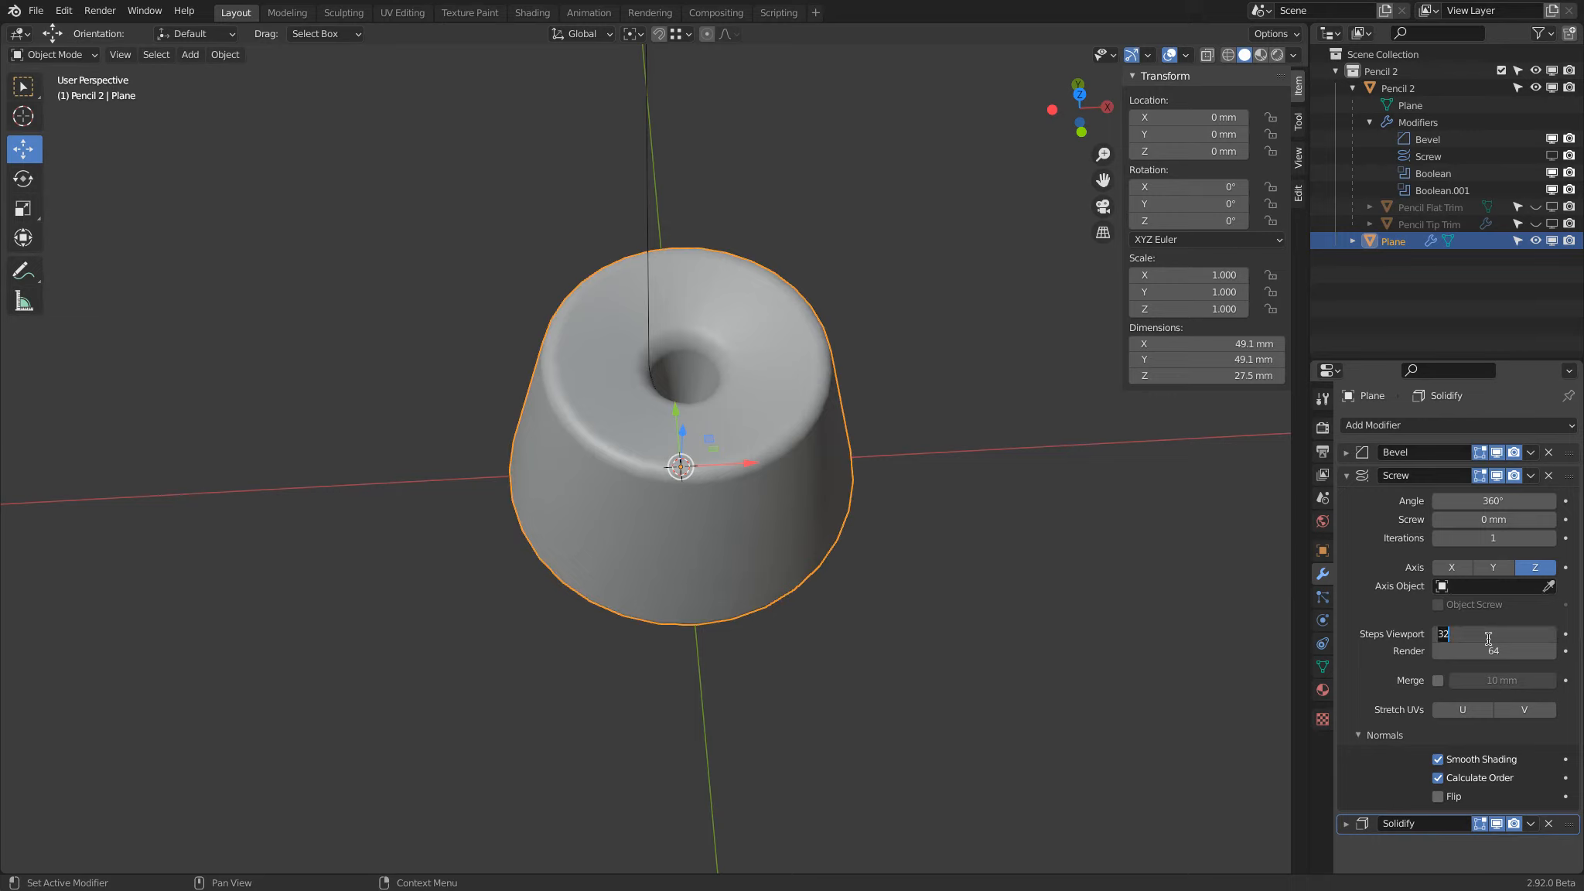
pyautogui.write('64')
pyautogui.press('Return')
# Examine the thickened stand's face directions from below with the Face Orientation overlay, and disable the overlay again
pyautogui.moveTo(1008, 654); pyautogui.dragTo(774, 534, button='middle')
pyautogui.click(1185, 54)
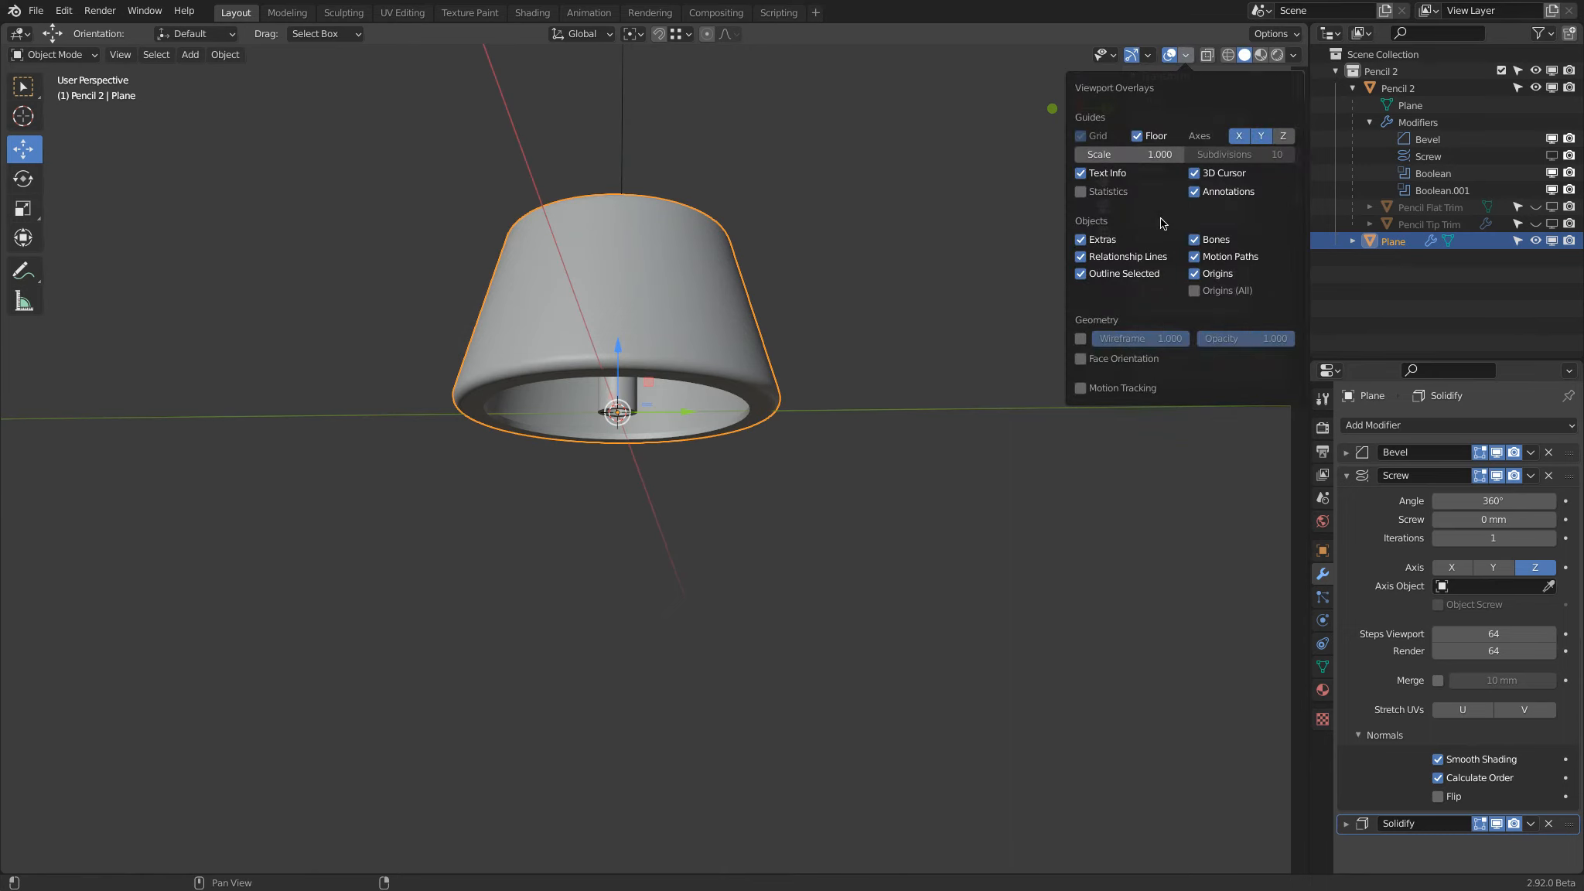
pyautogui.click(1080, 359)
pyautogui.press('n')
pyautogui.moveTo(812, 463); pyautogui.dragTo(814, 486, button='middle')
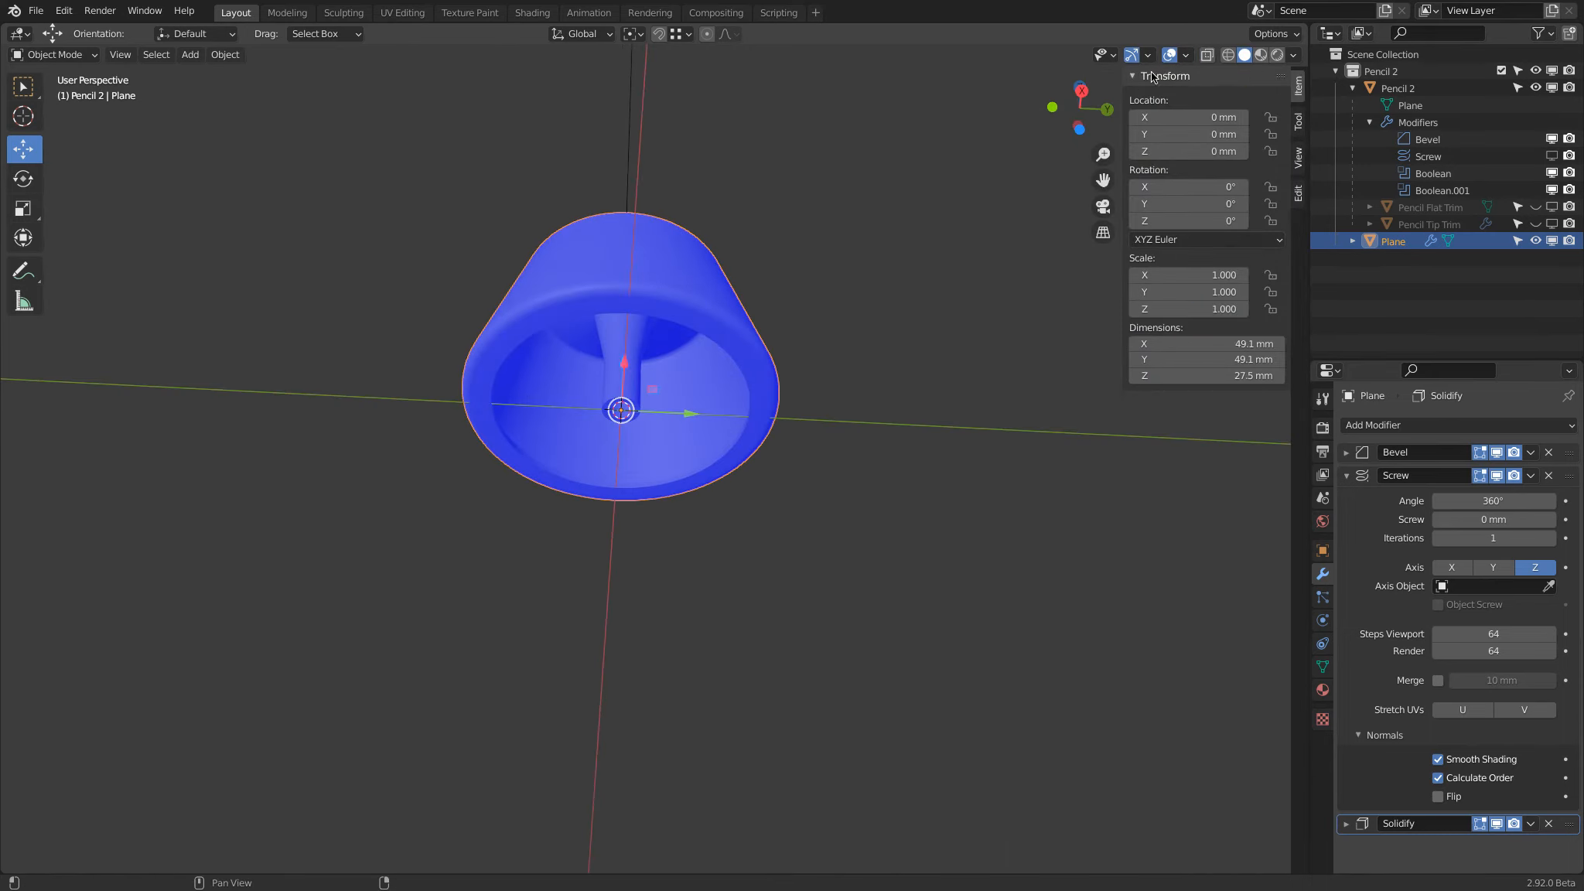
pyautogui.click(1186, 55)
pyautogui.click(1081, 359)
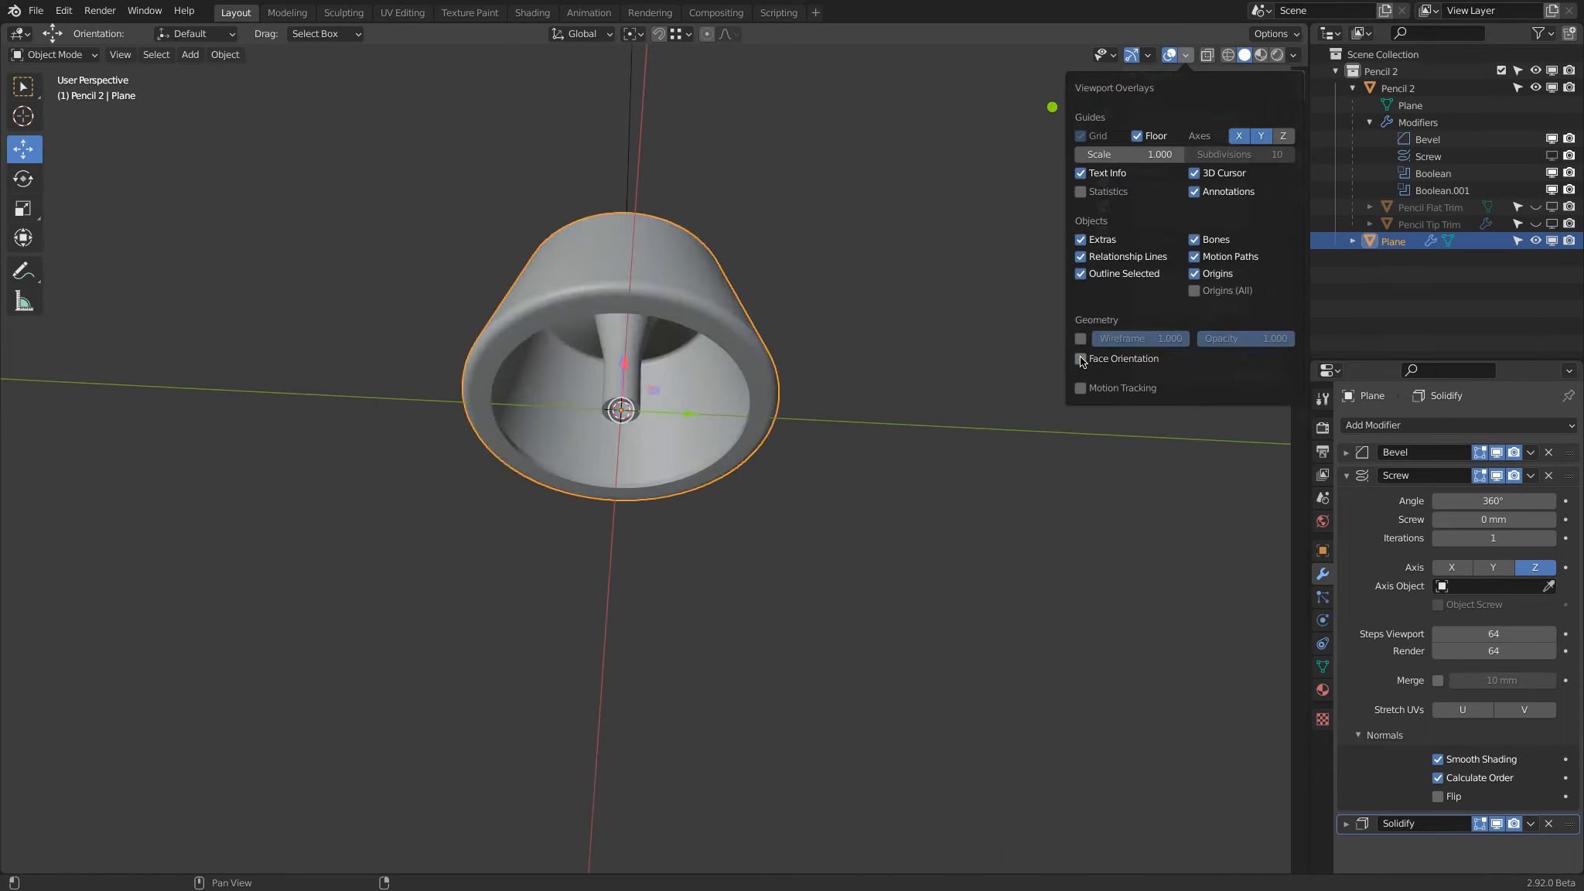
pyautogui.moveTo(882, 272); pyautogui.dragTo(842, 375, button='middle')
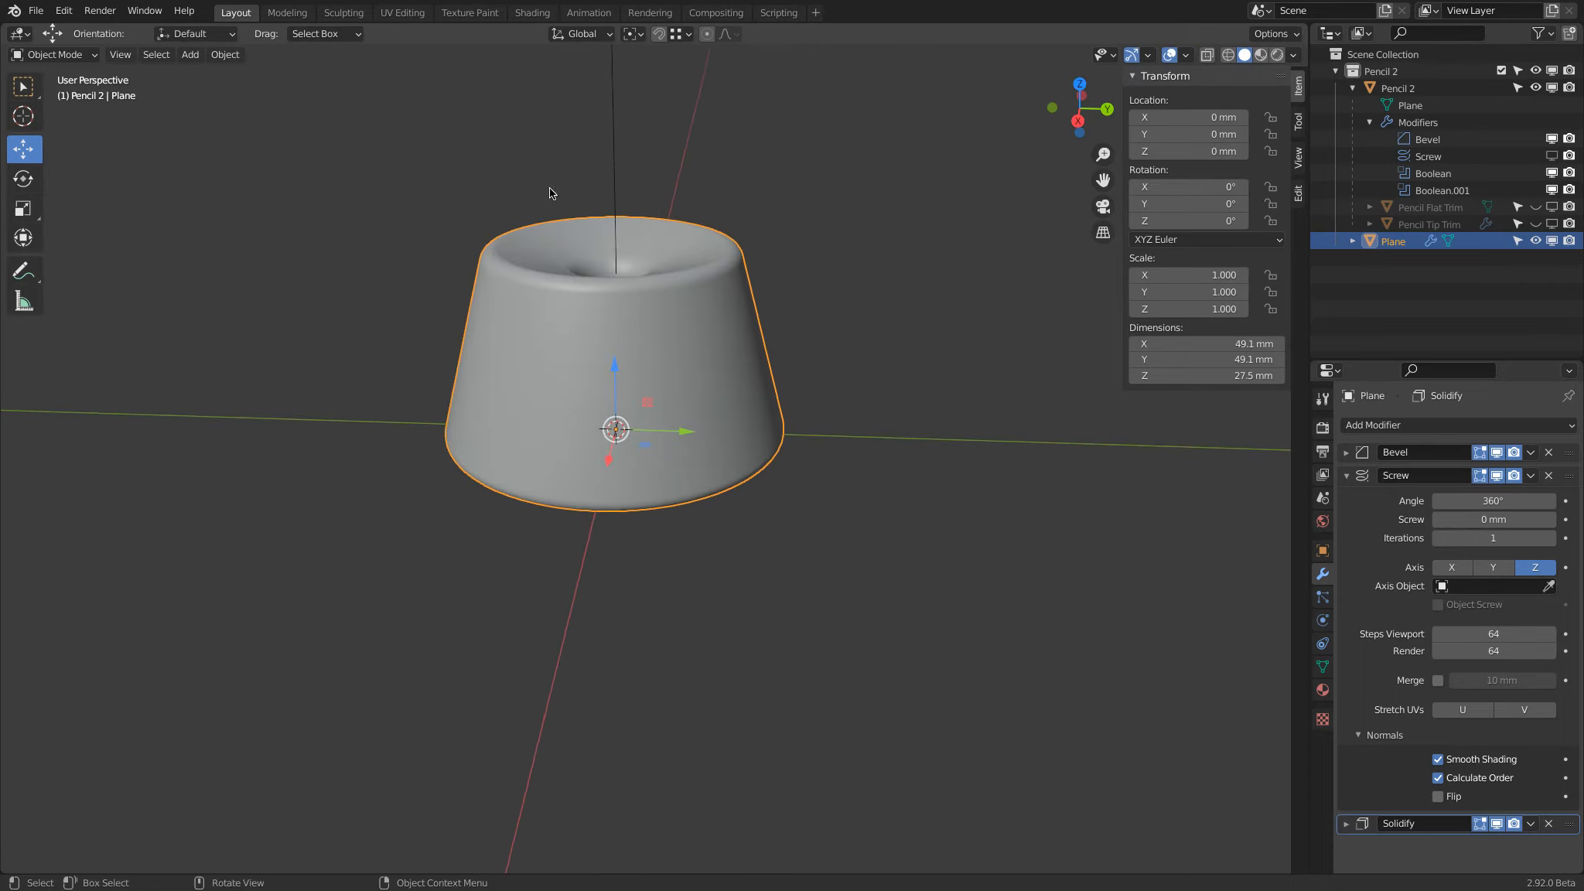
# Enter Edit Mode on the stand and enable the Mesh Analysis overlay with the Overhang type
pyautogui.click(67, 56)
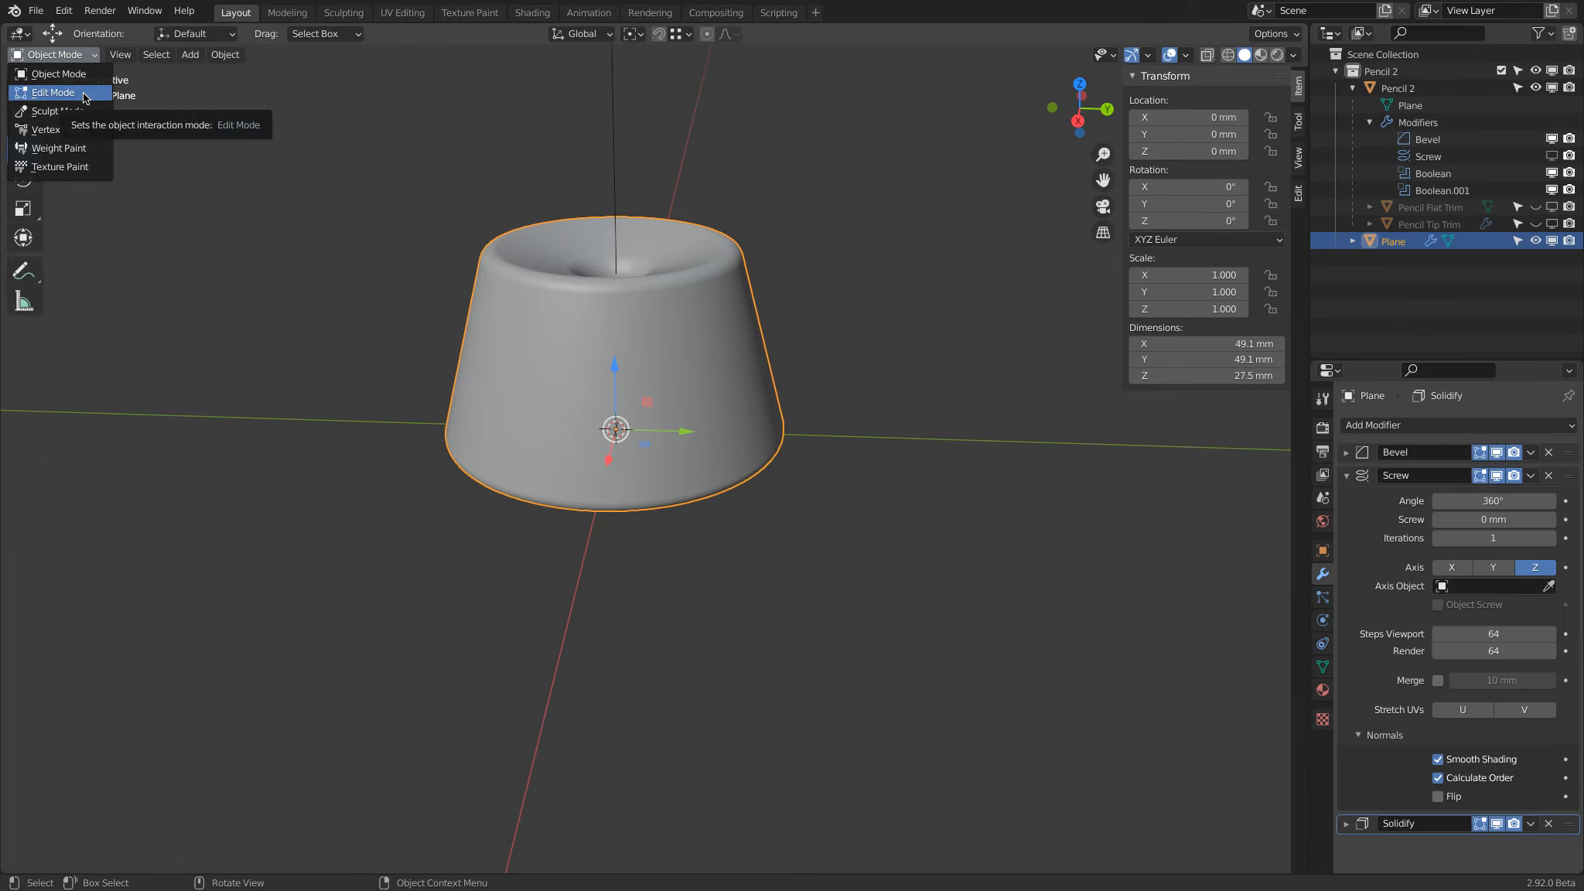
pyautogui.click(49, 88)
pyautogui.moveTo(895, 389); pyautogui.dragTo(999, 377, button='middle')
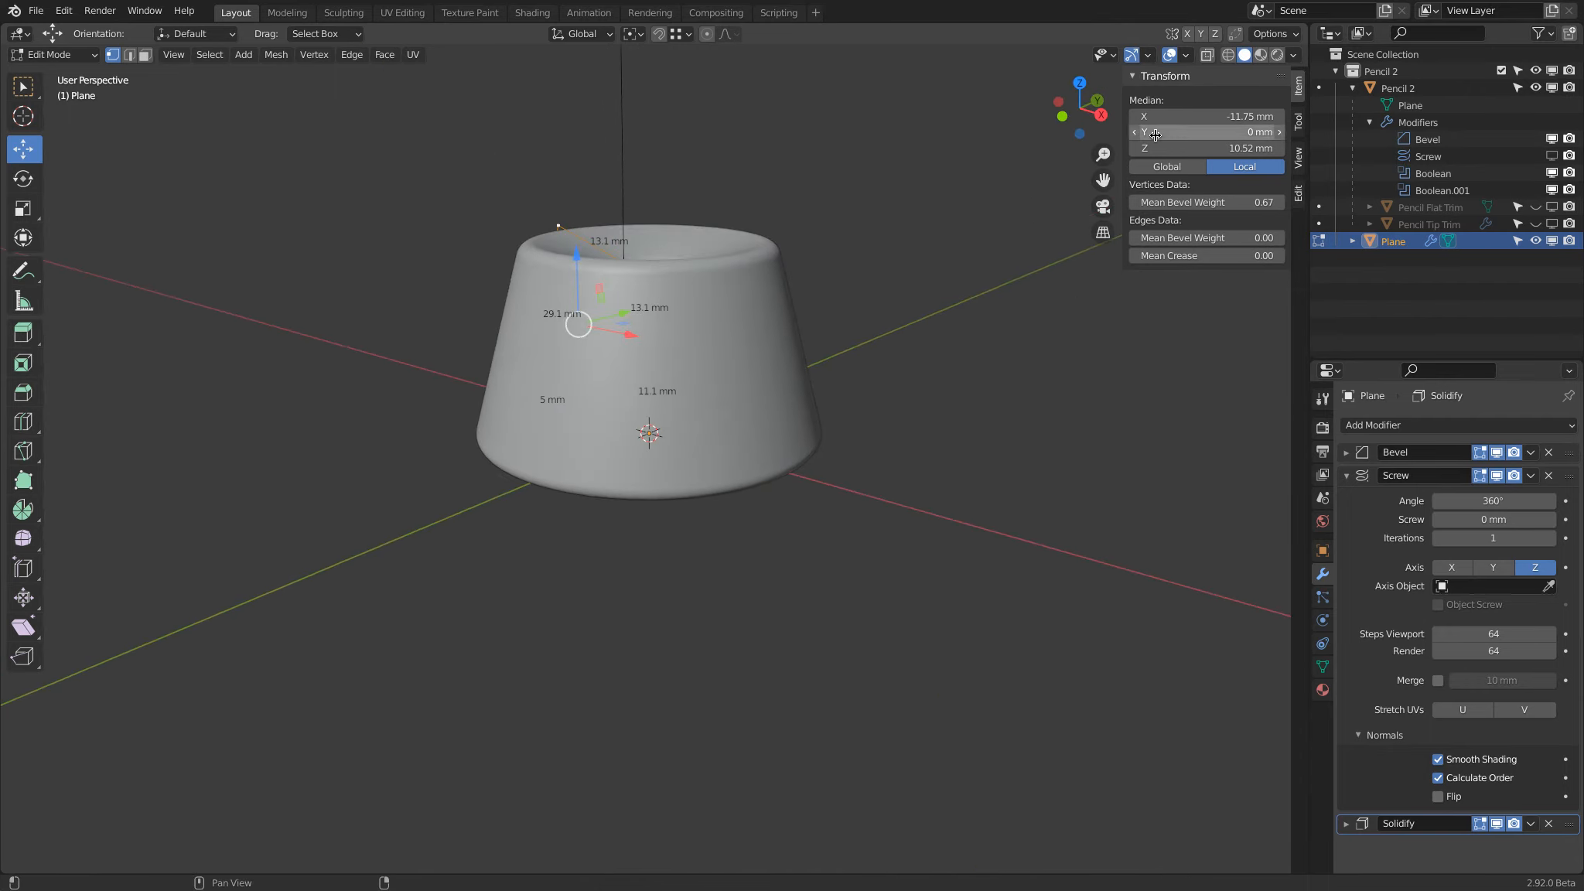
pyautogui.click(1187, 55)
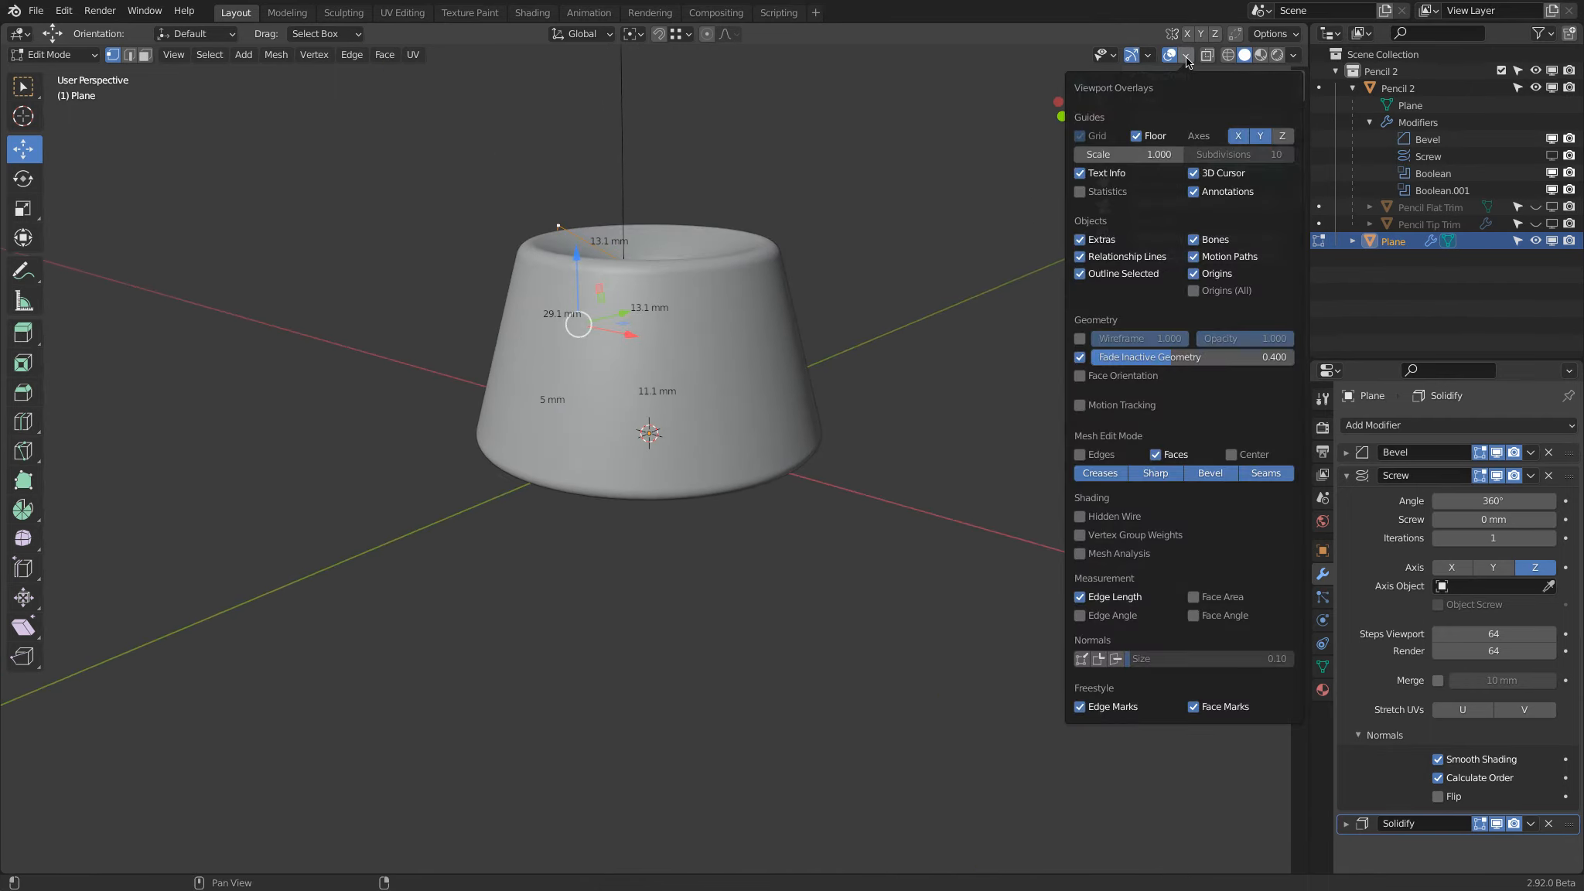
pyautogui.click(1080, 553)
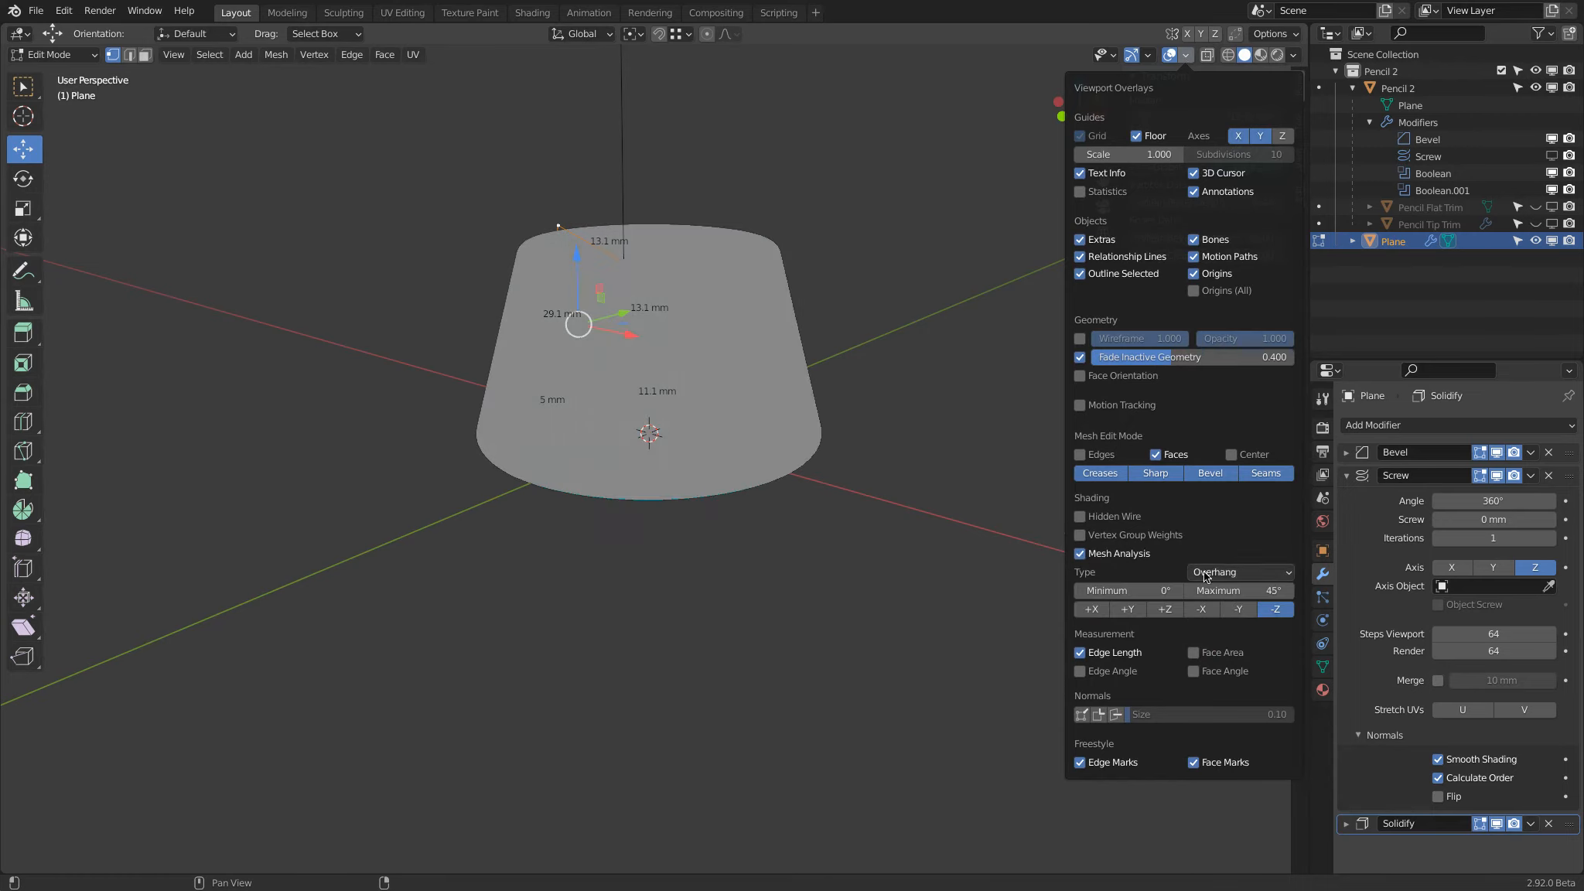
pyautogui.click(1218, 574)
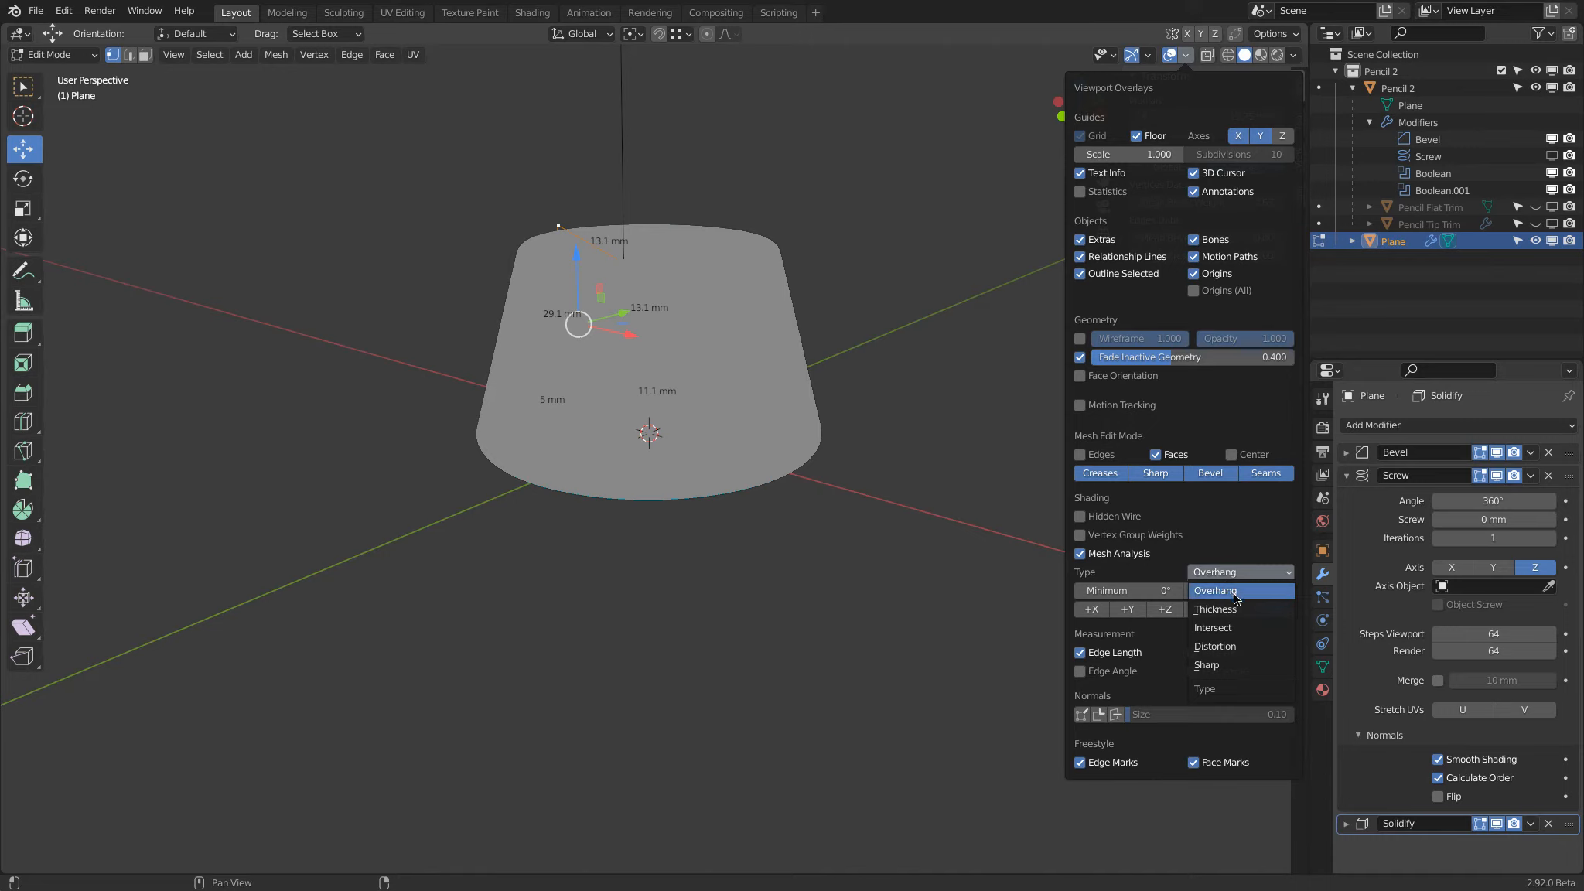
pyautogui.click(1236, 593)
pyautogui.click(1184, 54)
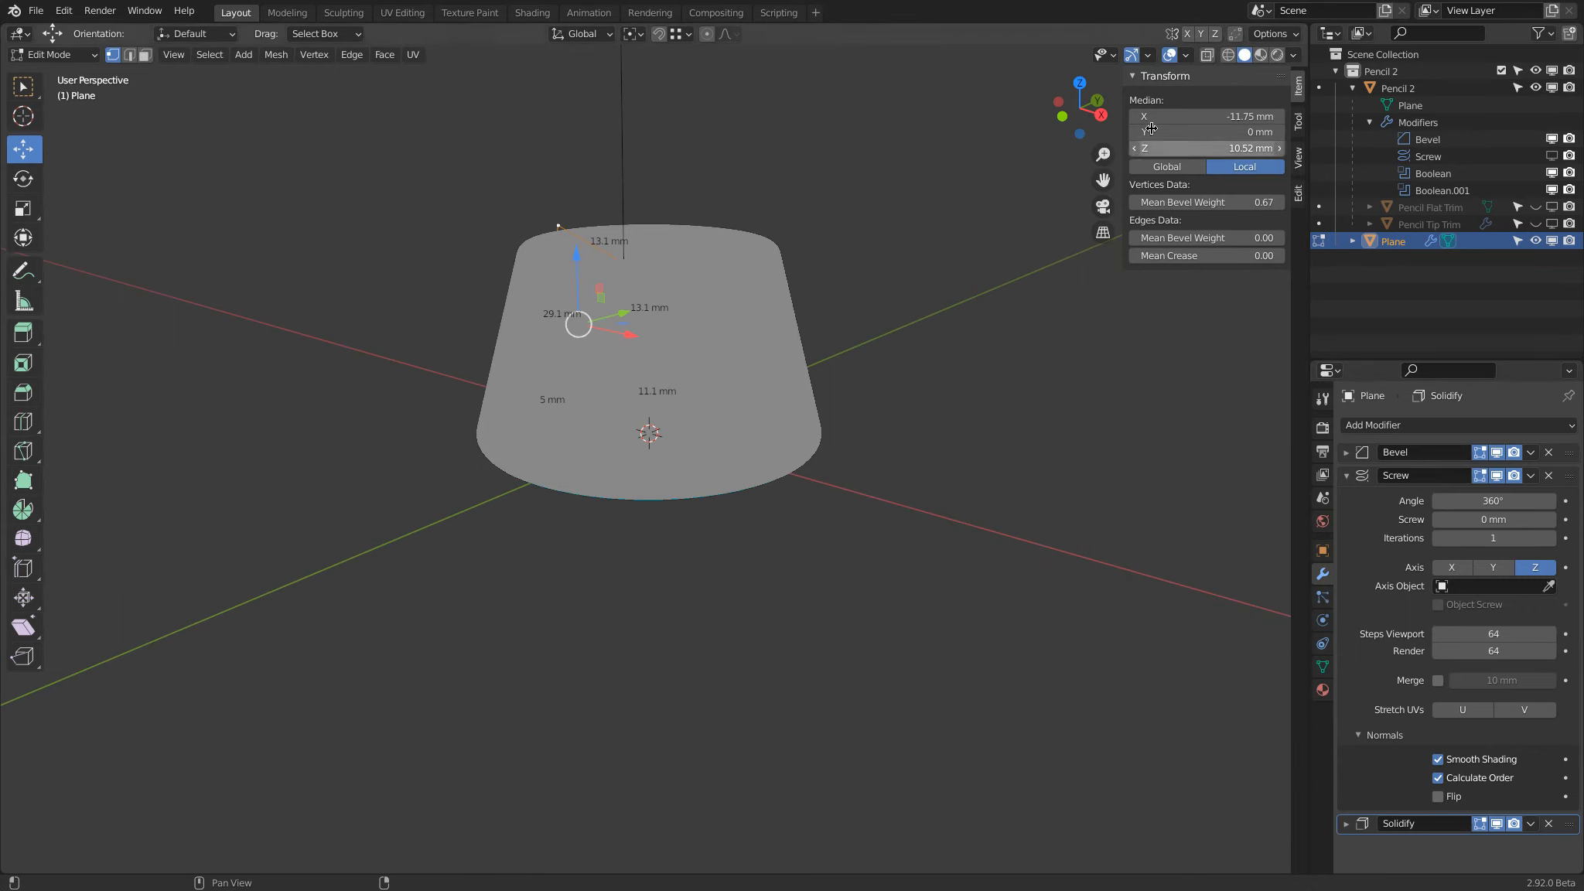
pyautogui.click(1183, 55)
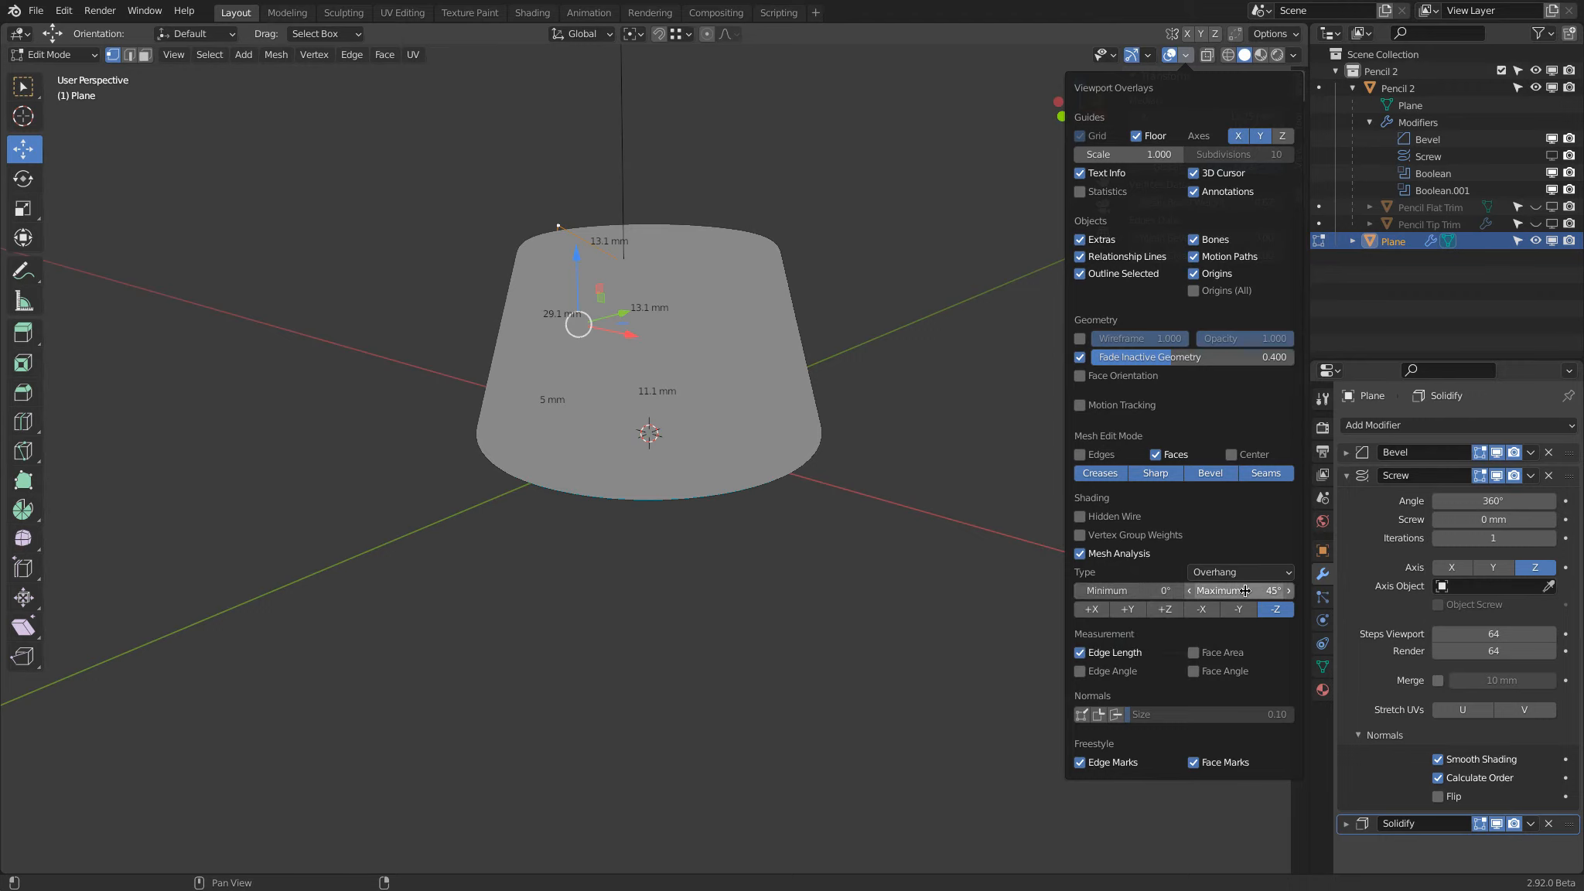
# Examine the overhang colouring on the stand's underside, inner rim and centre hole from below
pyautogui.moveTo(715, 615); pyautogui.dragTo(784, 414, button='middle')
pyautogui.scroll(4, 802, 256)
pyautogui.moveTo(803, 254); pyautogui.dragTo(826, 294, button='middle')
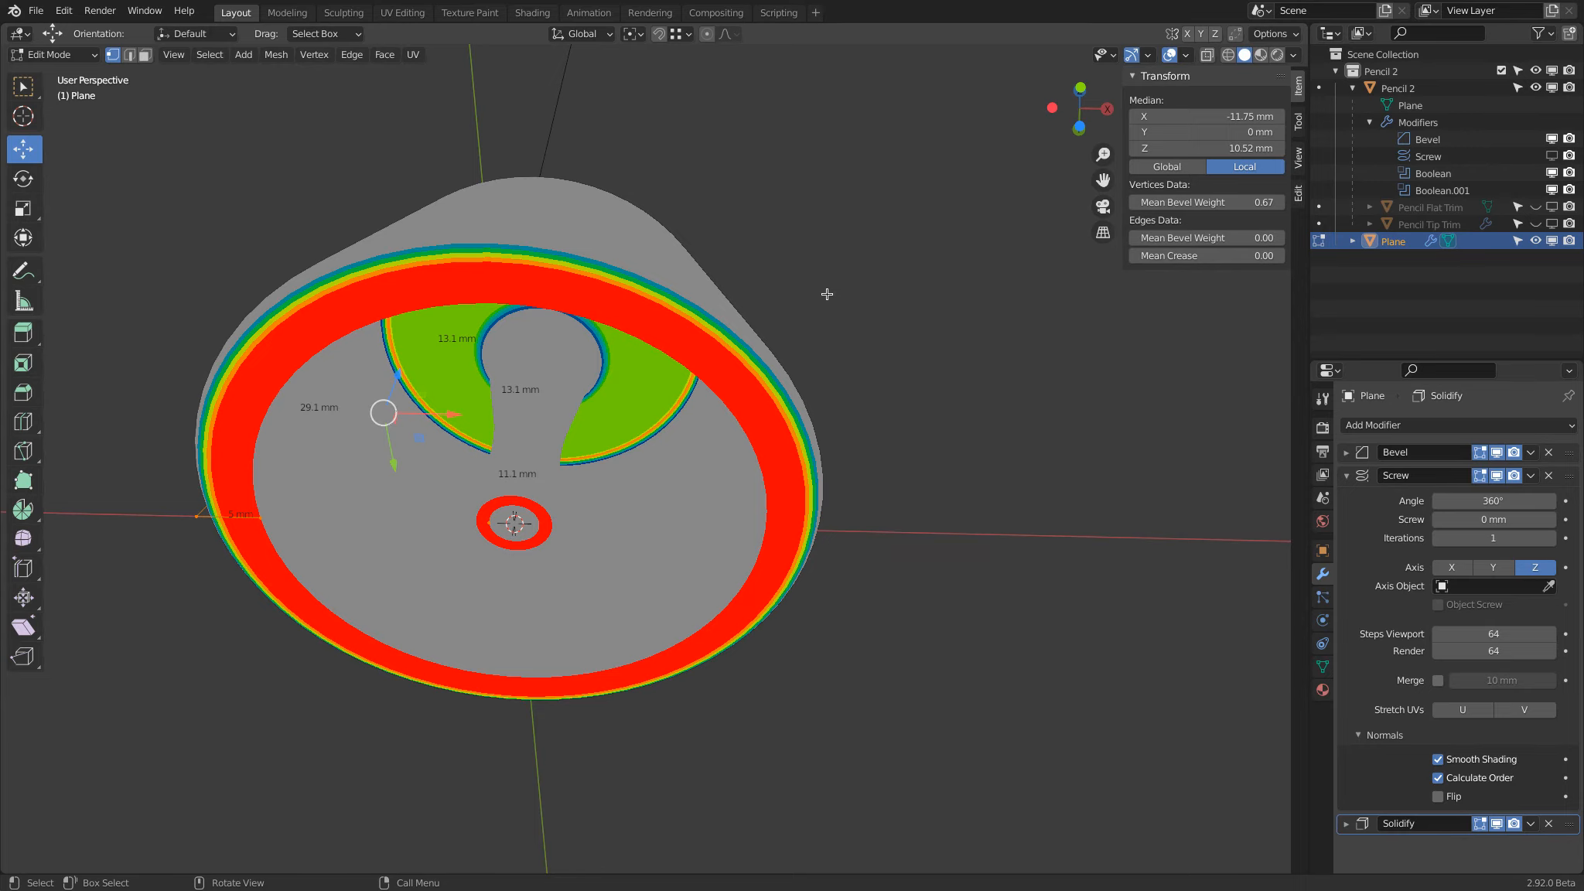
pyautogui.moveTo(820, 283); pyautogui.dragTo(624, 311, button='middle')
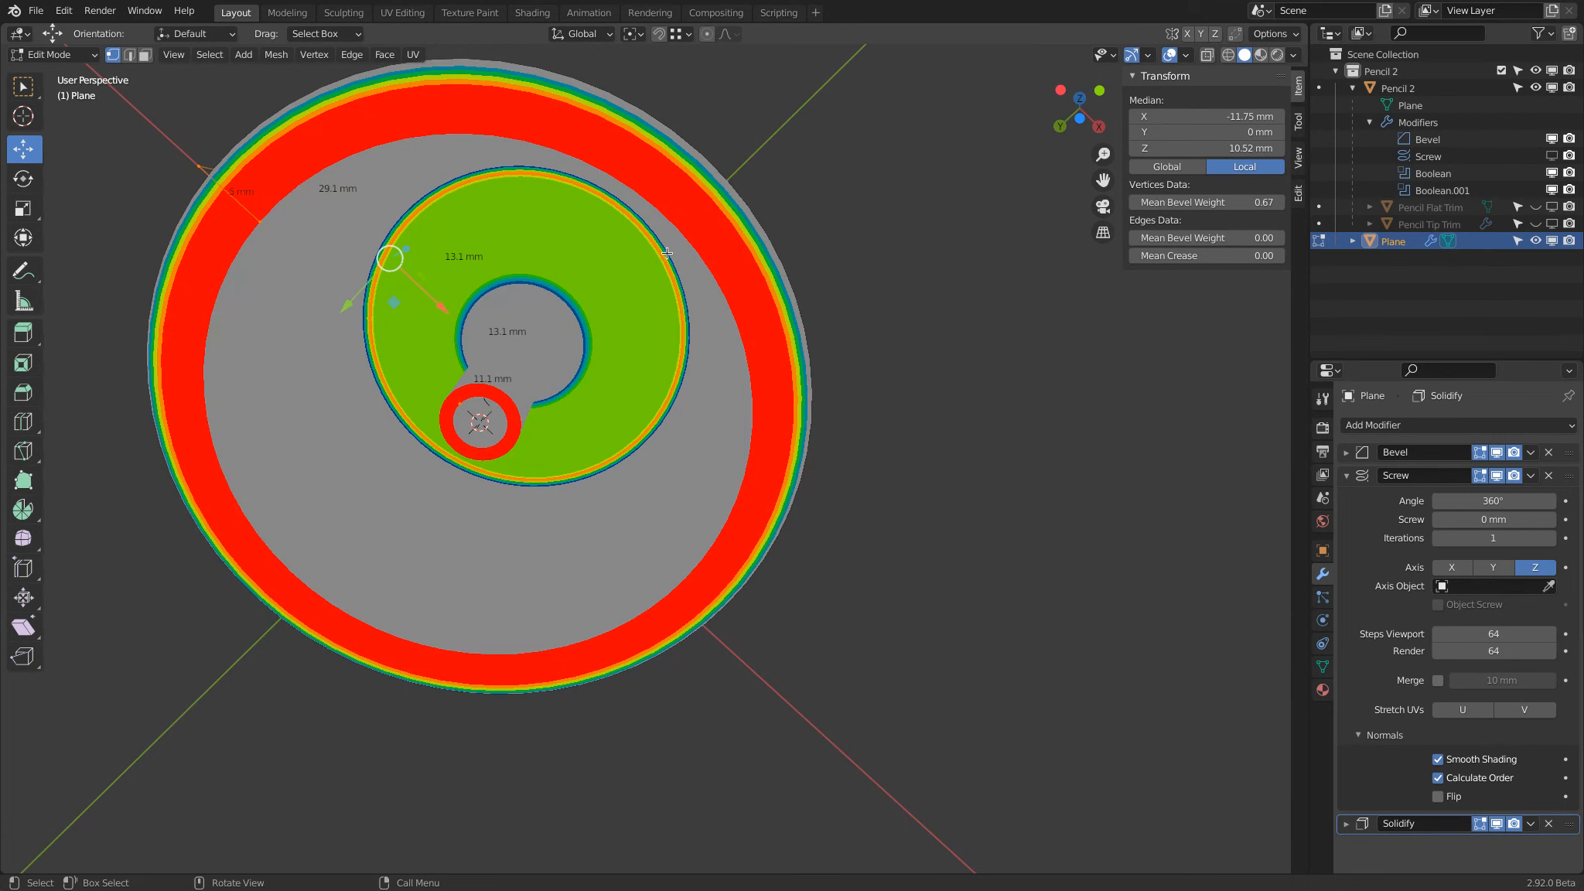
pyautogui.scroll(8, 662, 250)
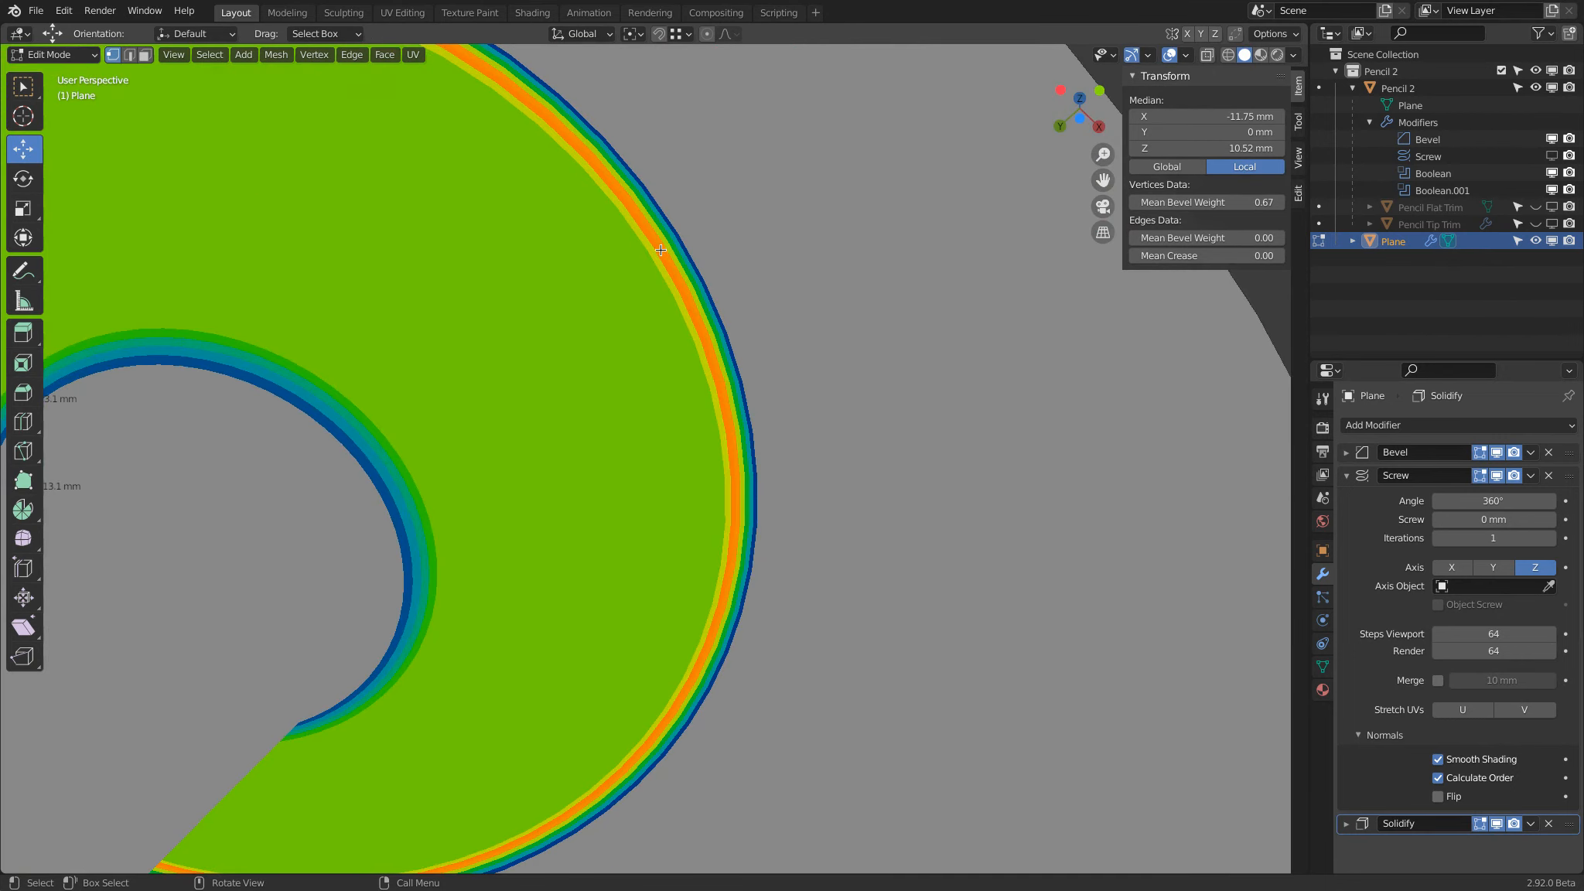
pyautogui.scroll(-5, 662, 248)
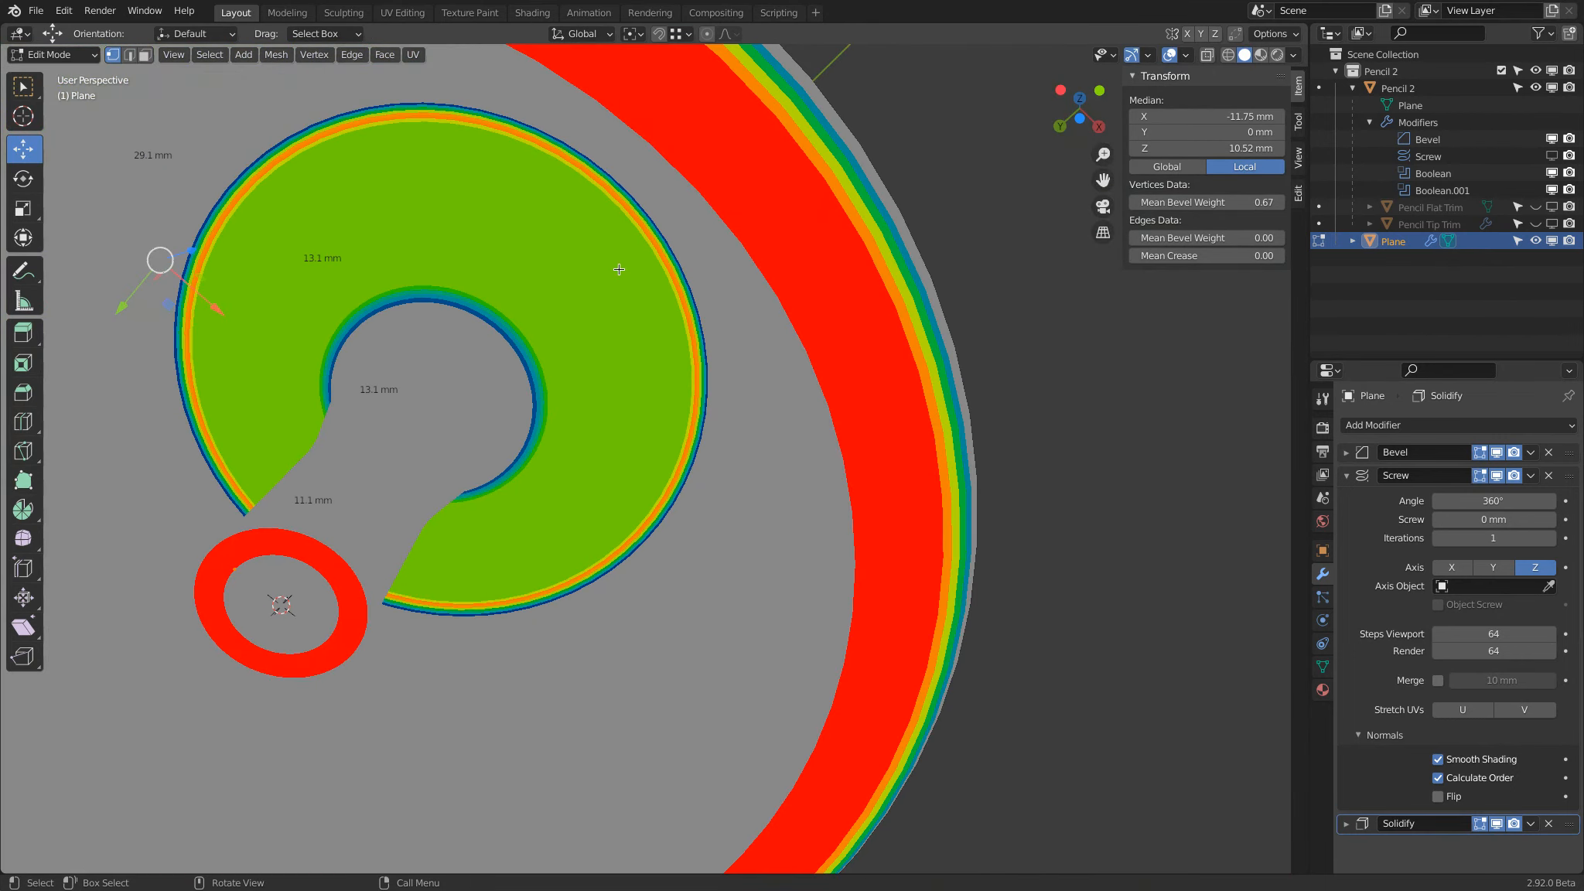
pyautogui.scroll(-5, 531, 321)
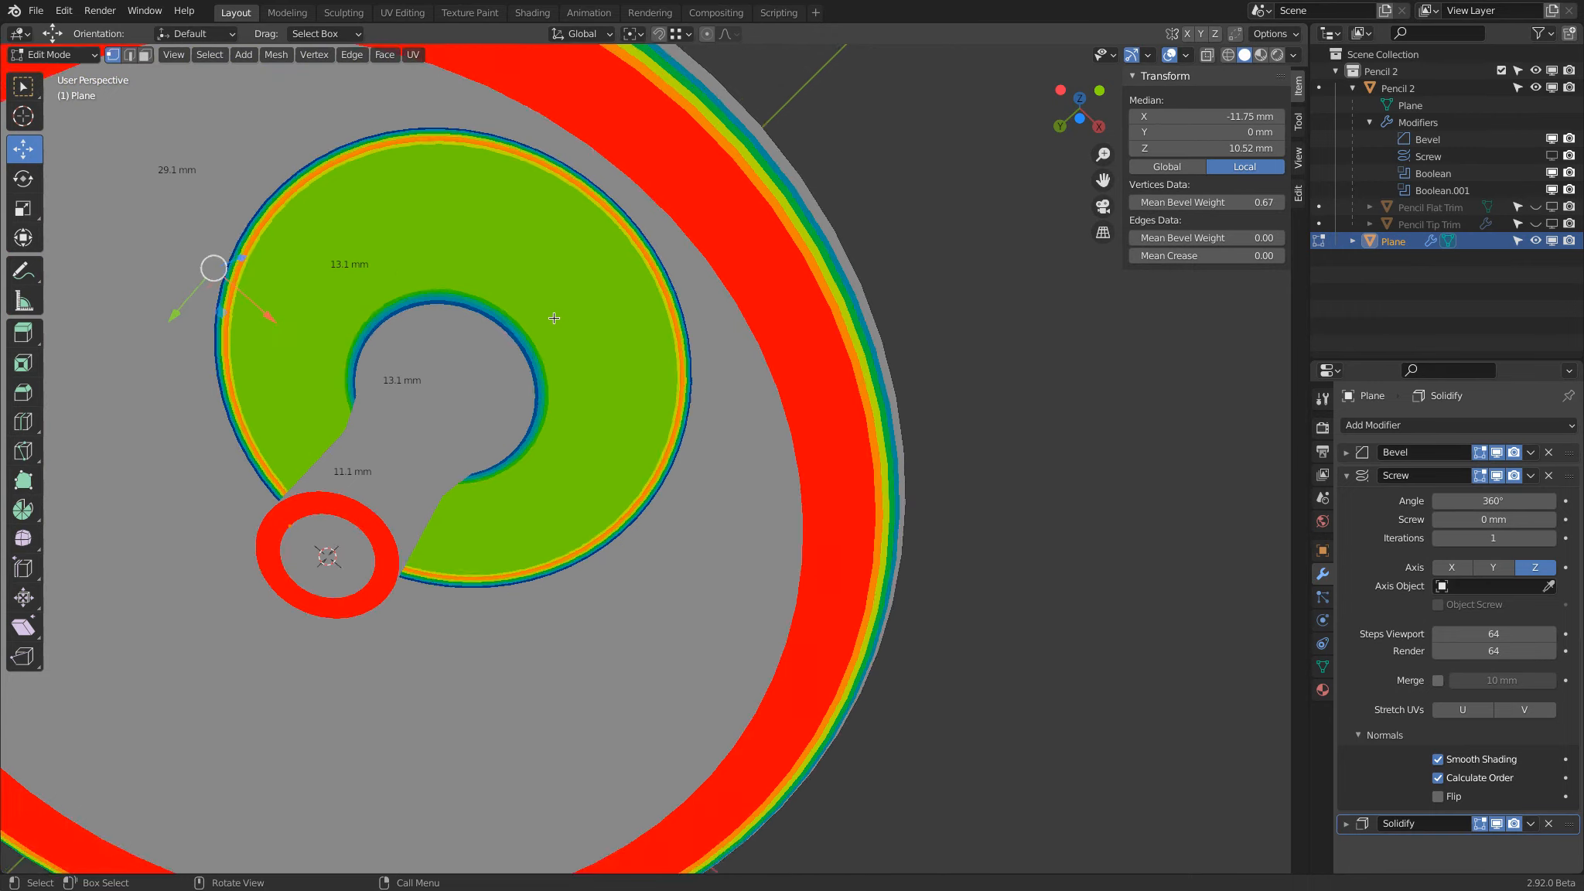
# Try lowering the profile's upper rim vertex about 3.6 mm along Z to compare the overhang colouring
pyautogui.moveTo(530, 321); pyautogui.dragTo(428, 259, button='middle')
pyautogui.click(427, 275)
pyautogui.moveTo(423, 384); pyautogui.dragTo(473, 197, button='middle')
pyautogui.moveTo(410, 403)
pyautogui.mouseDown()
pyautogui.moveTo(461, 346)
pyautogui.moveTo(426, 419)
pyautogui.mouseUp()
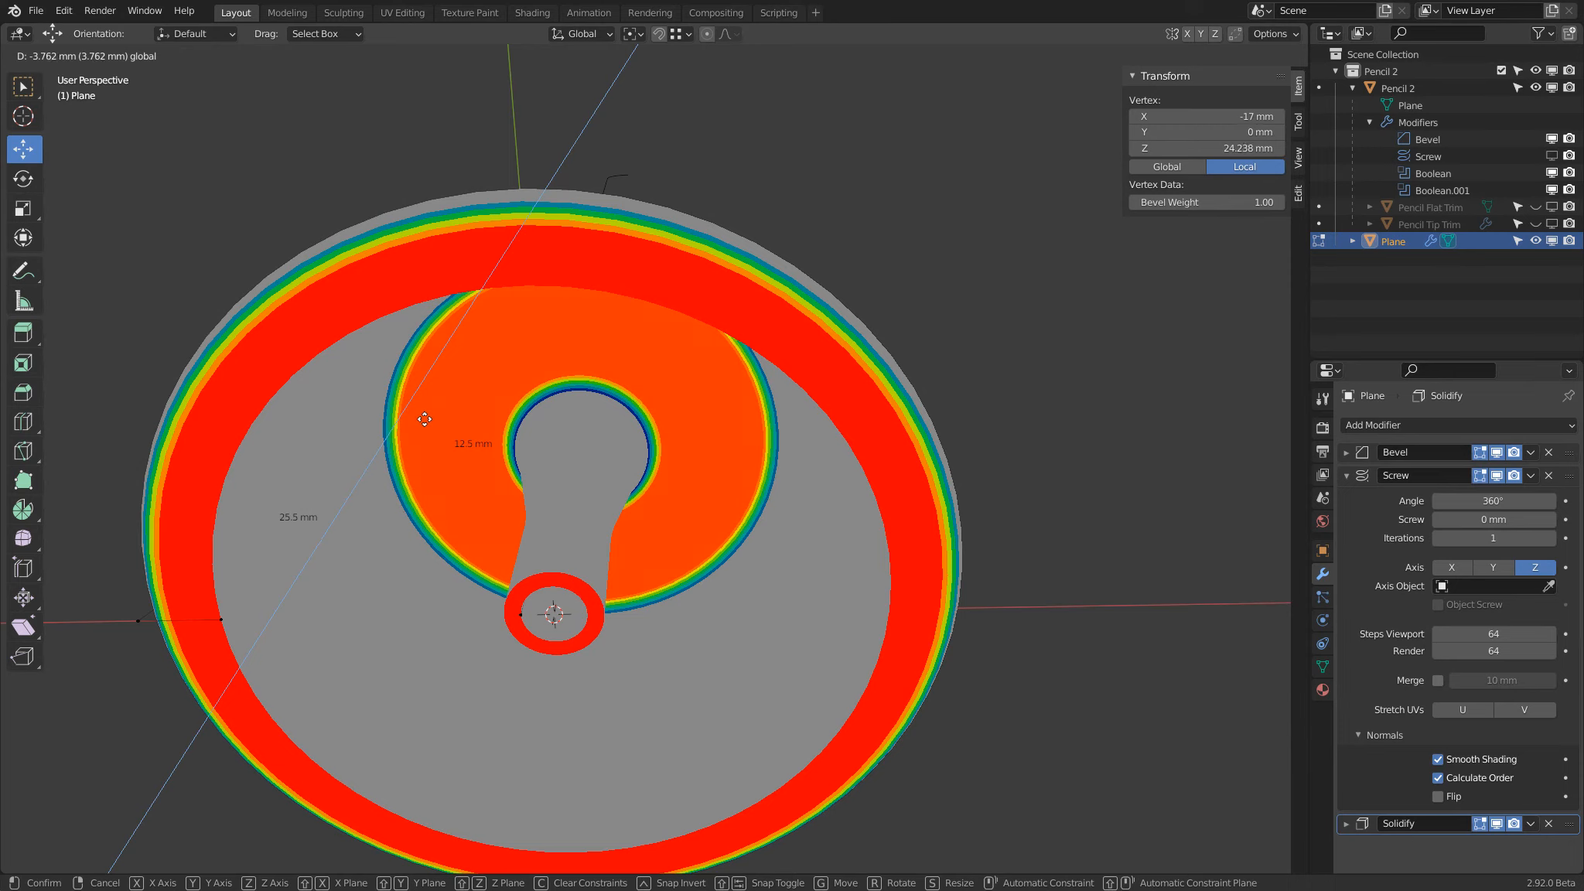
pyautogui.moveTo(425, 419); pyautogui.dragTo(424, 417)
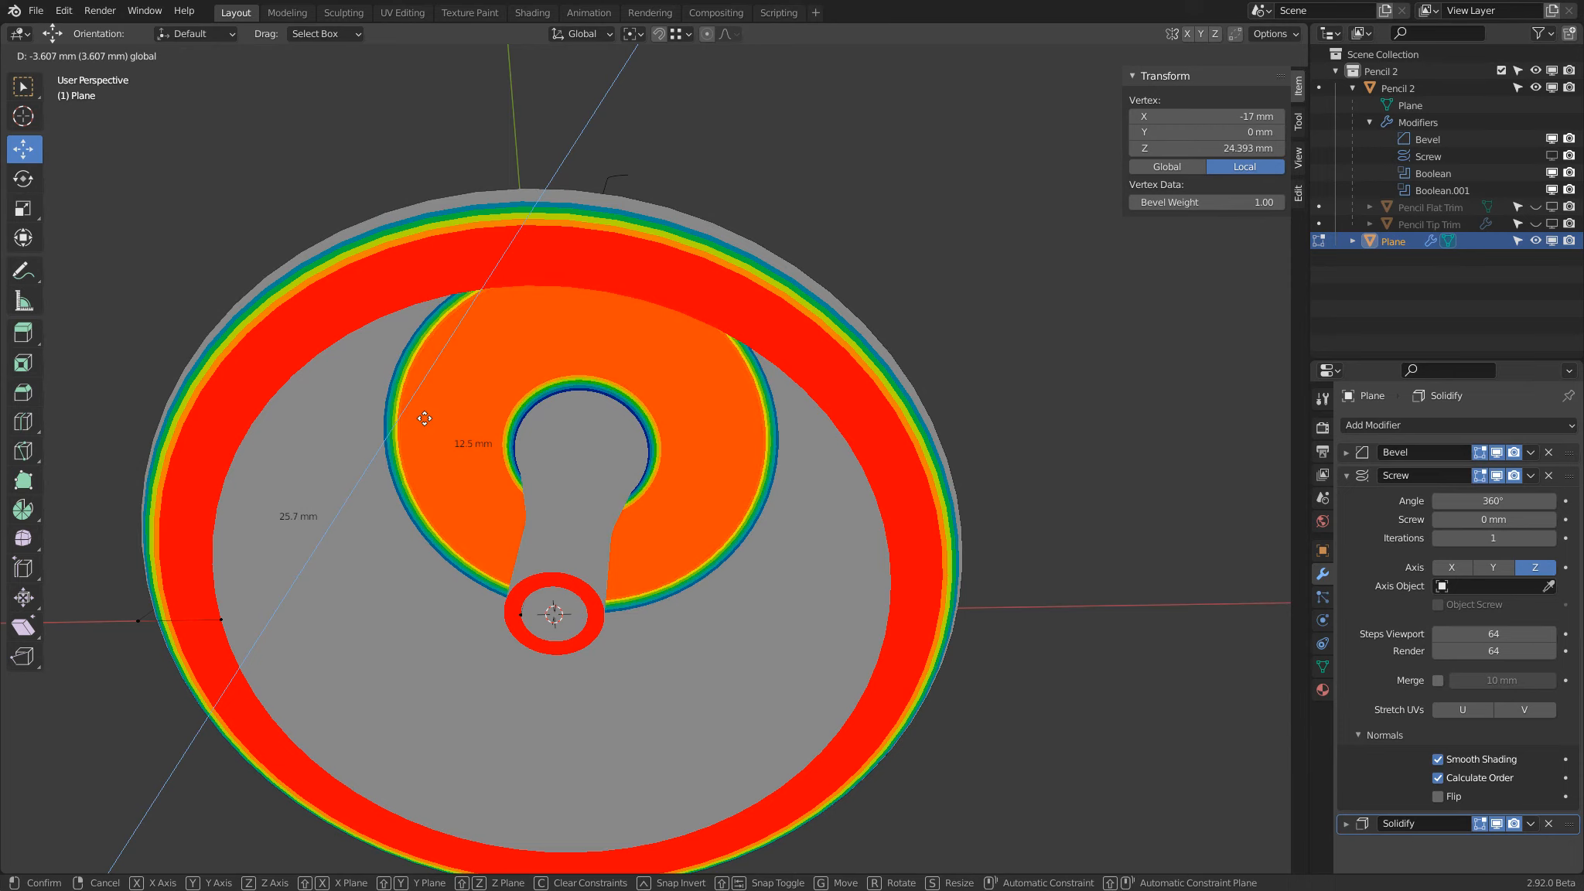
pyautogui.rightClick(424, 418)
# Disable the Mesh Analysis overlay and return to a view of the stand from above
pyautogui.scroll(-3, 425, 419)
pyautogui.moveTo(425, 419); pyautogui.dragTo(449, 418, button='middle')
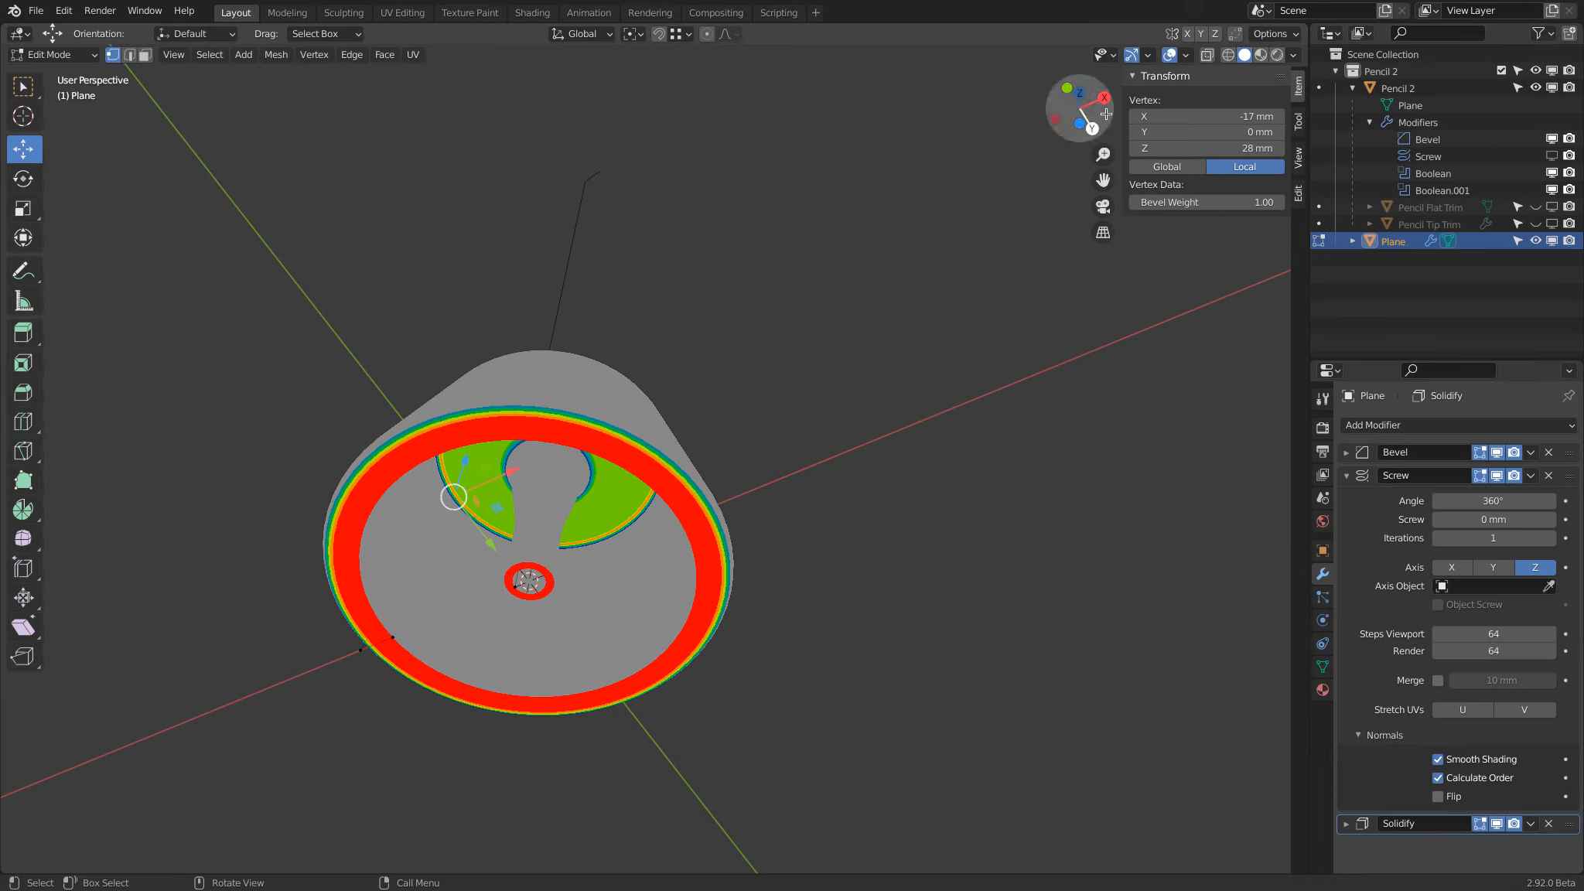
pyautogui.click(1148, 55)
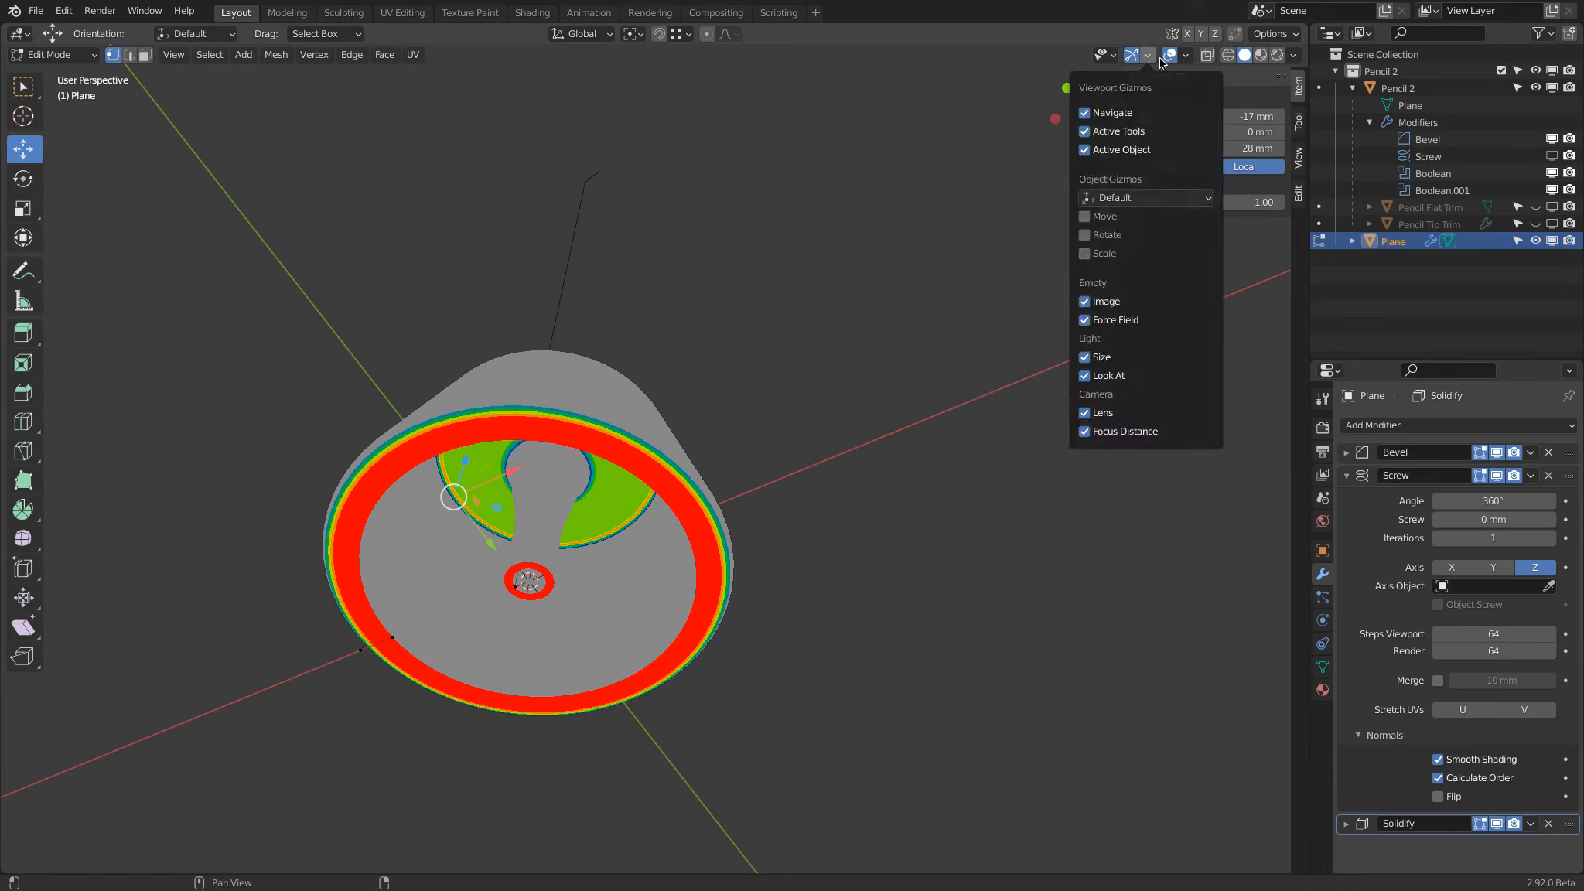
pyautogui.moveTo(1182, 54)
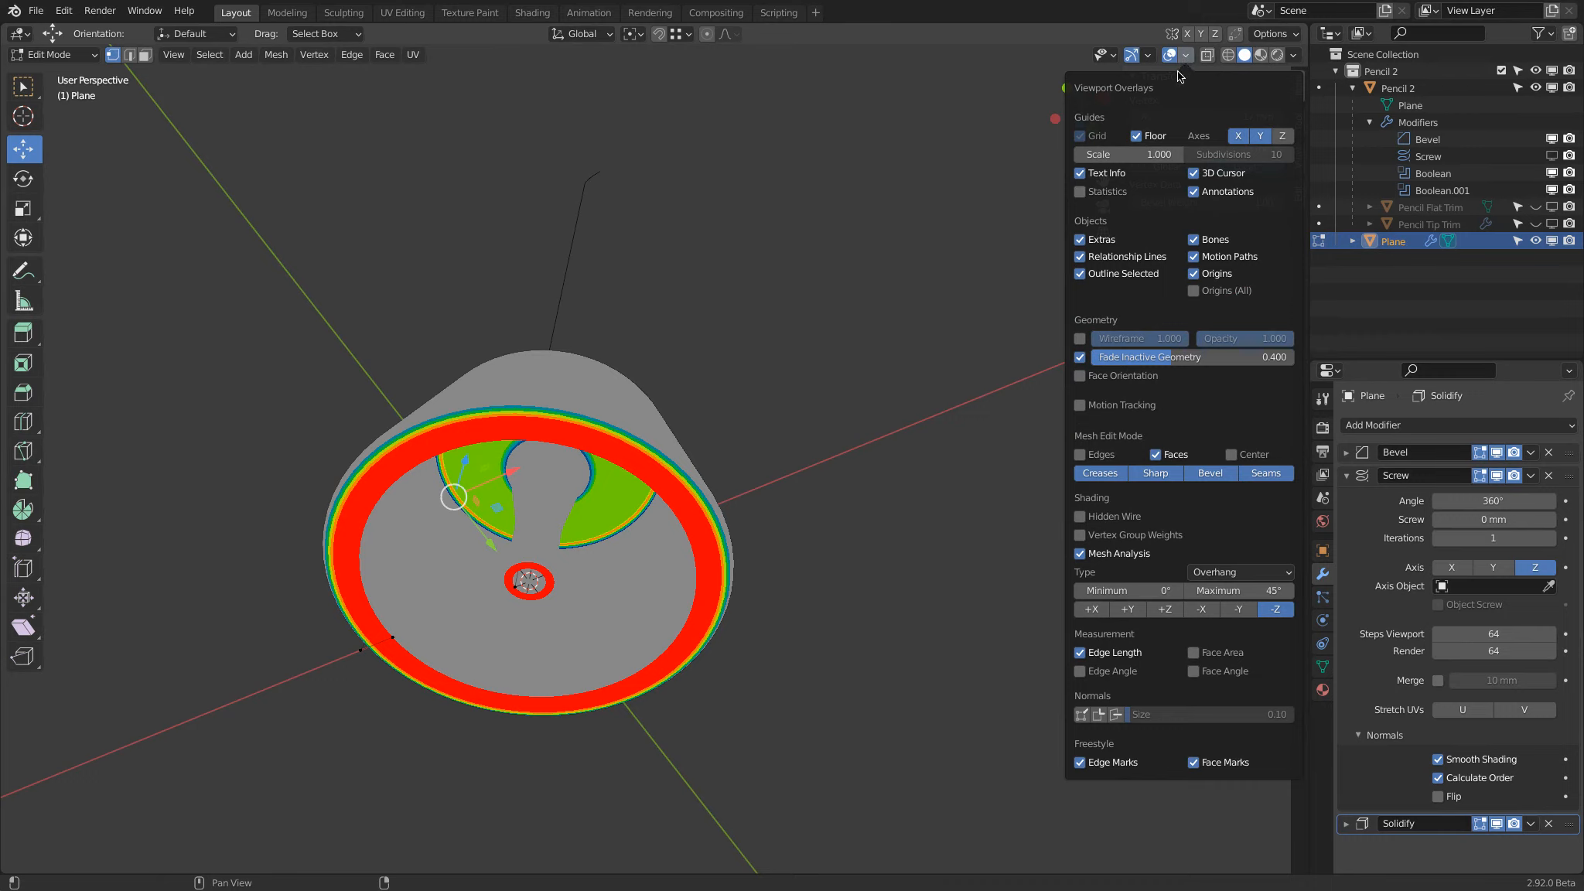
pyautogui.click(1116, 555)
pyautogui.moveTo(873, 236); pyautogui.dragTo(877, 407, button='middle')
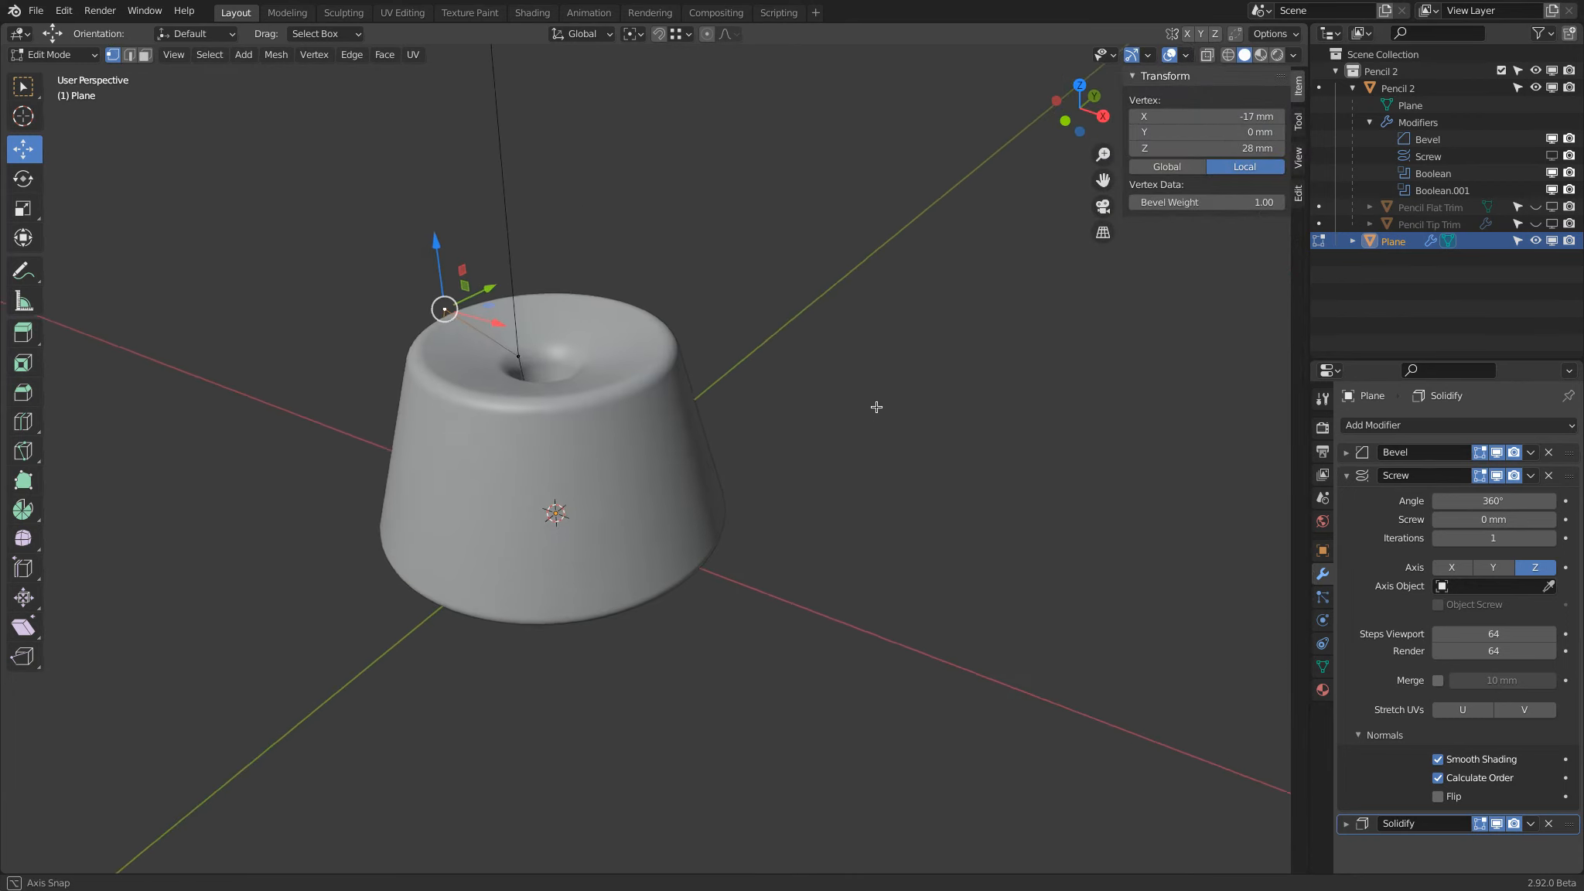
# Return to Object Mode and rename the stand object Plane as Base
pyautogui.scroll(-3, 876, 407)
pyautogui.click(56, 54)
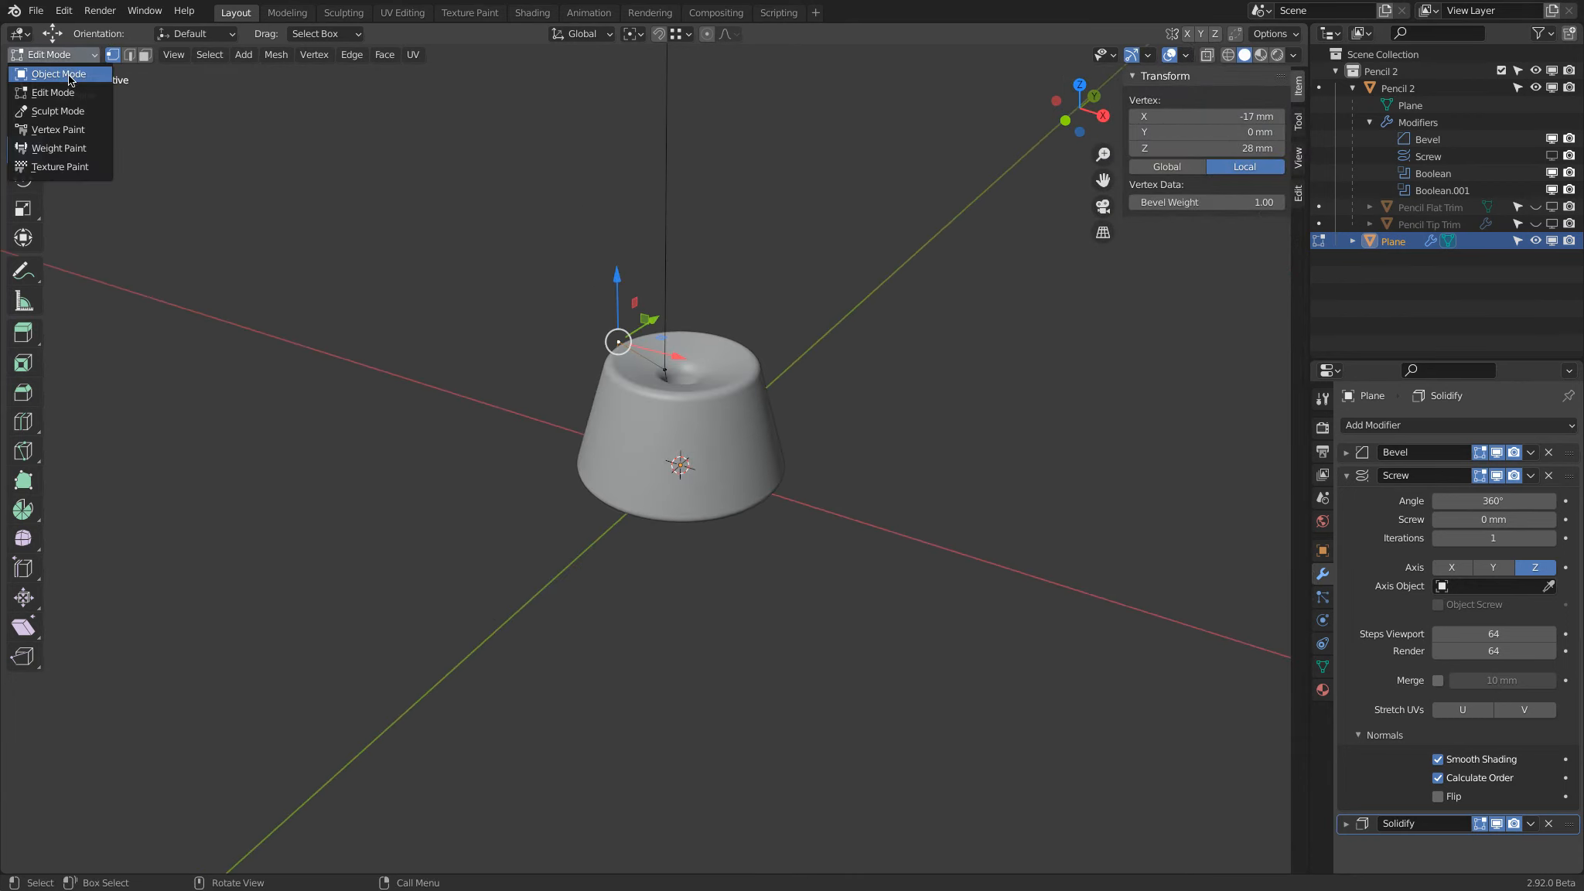
pyautogui.click(58, 73)
pyautogui.doubleClick(1396, 241)
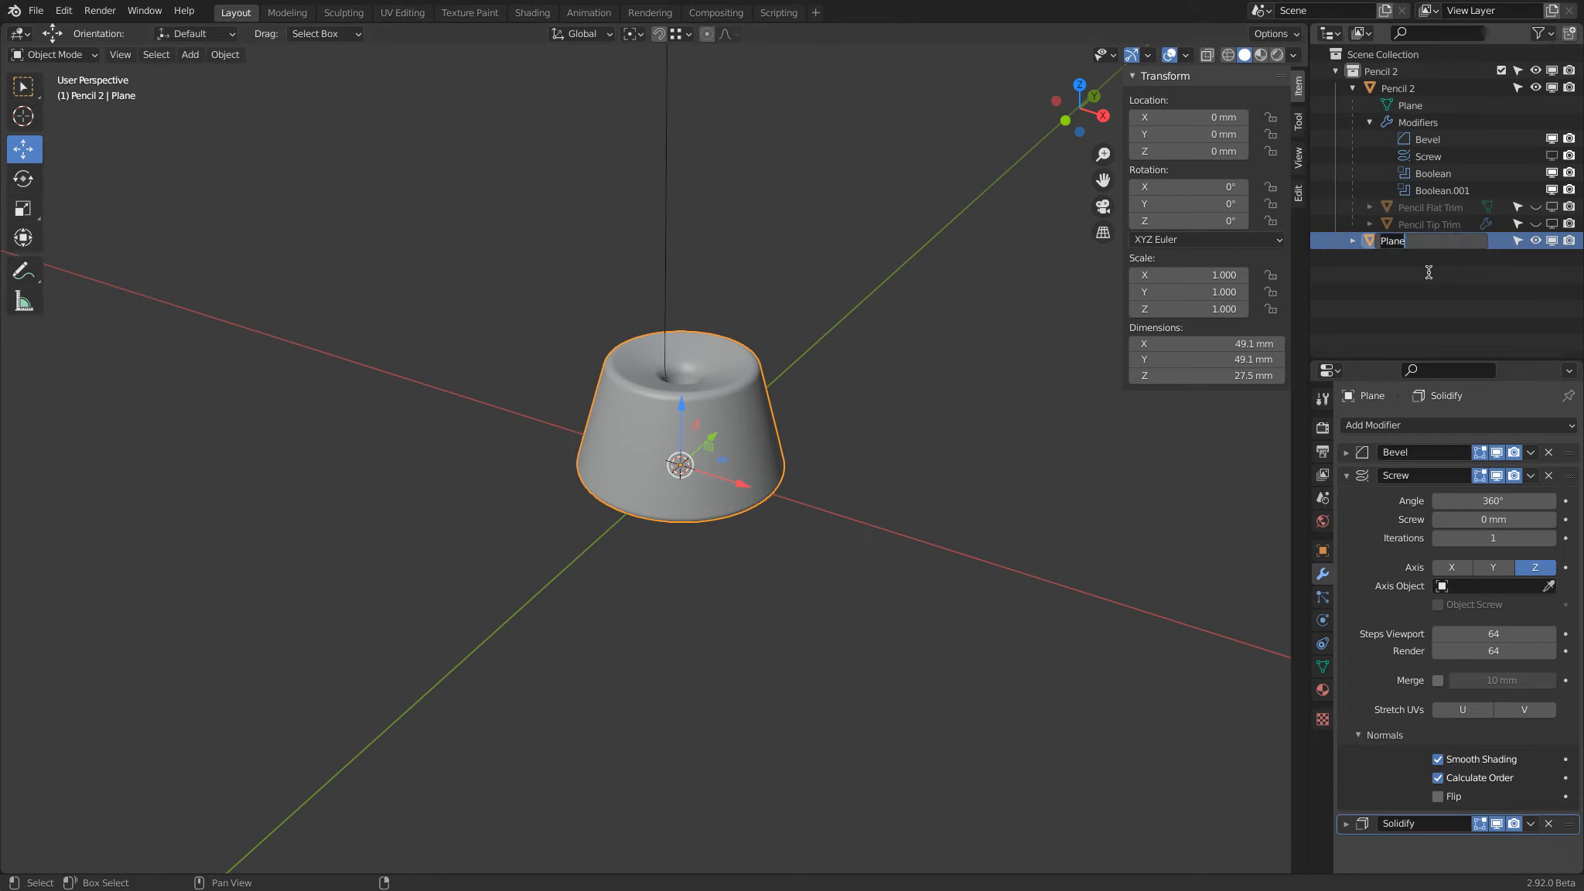
pyautogui.write('Bse')
pyautogui.press('Return')
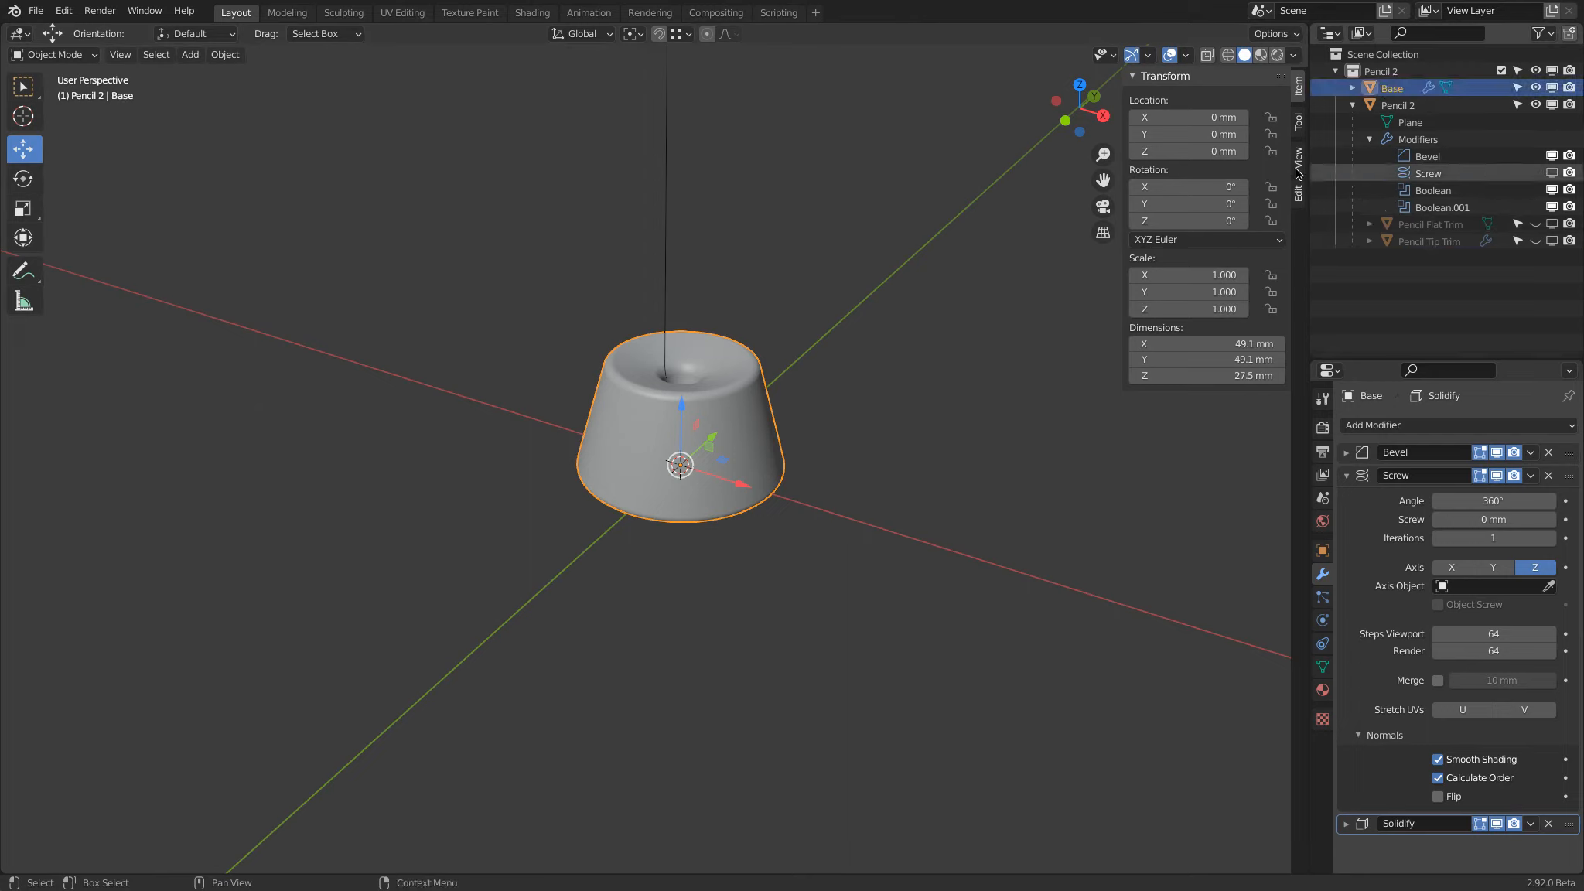
# Select the pencil and enable its Screw modifier in the viewport
pyautogui.click(666, 142)
pyautogui.click(1496, 475)
pyautogui.moveTo(789, 433)
pyautogui.mouseDown(button='middle')
pyautogui.moveTo(708, 503)
pyautogui.moveTo(544, 523)
pyautogui.moveTo(565, 522)
pyautogui.moveTo(588, 634)
pyautogui.moveTo(850, 348)
pyautogui.moveTo(956, 286)
pyautogui.mouseUp(button='middle')
# Section the stand and pencil from the top view with a clipping region covering the half beyond the X axis
pyautogui.click(1079, 90)
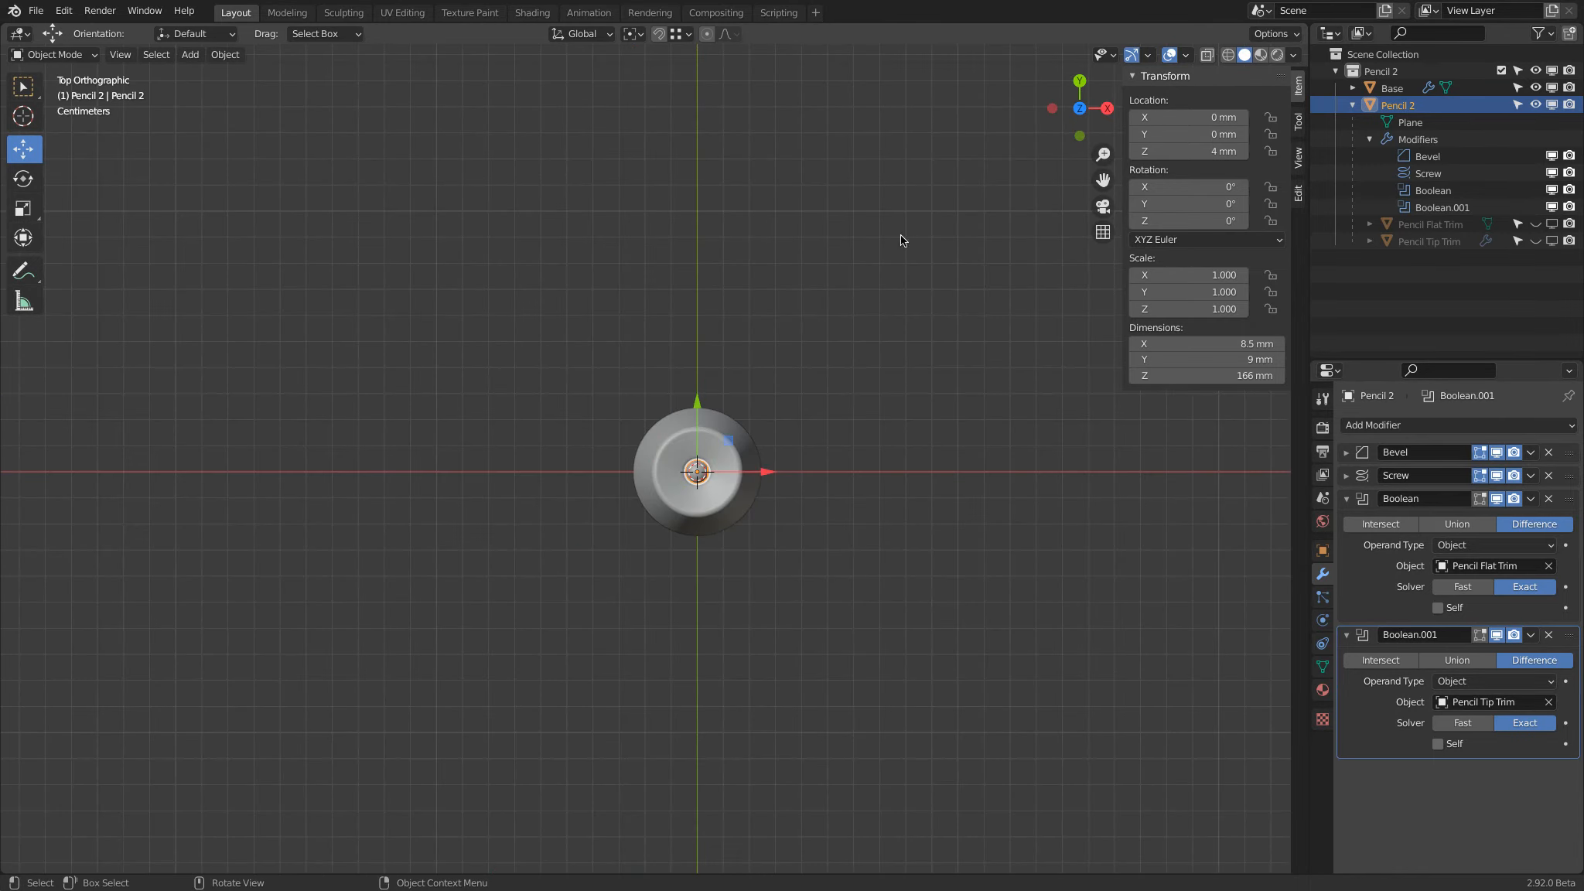
pyautogui.scroll(5, 730, 456)
pyautogui.scroll(-4, 725, 452)
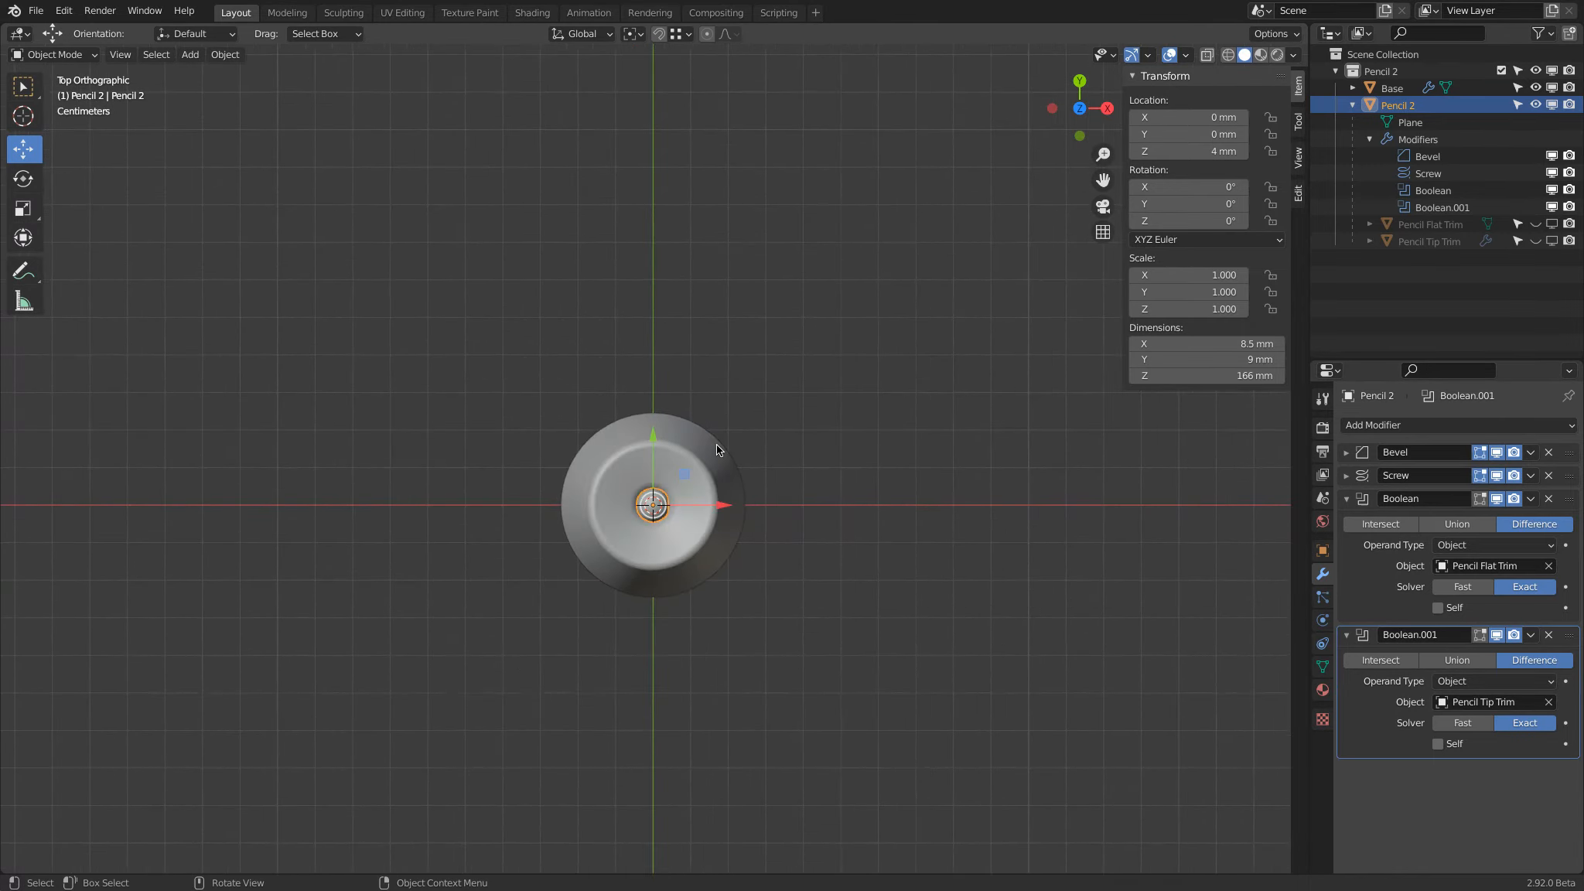
pyautogui.click(121, 55)
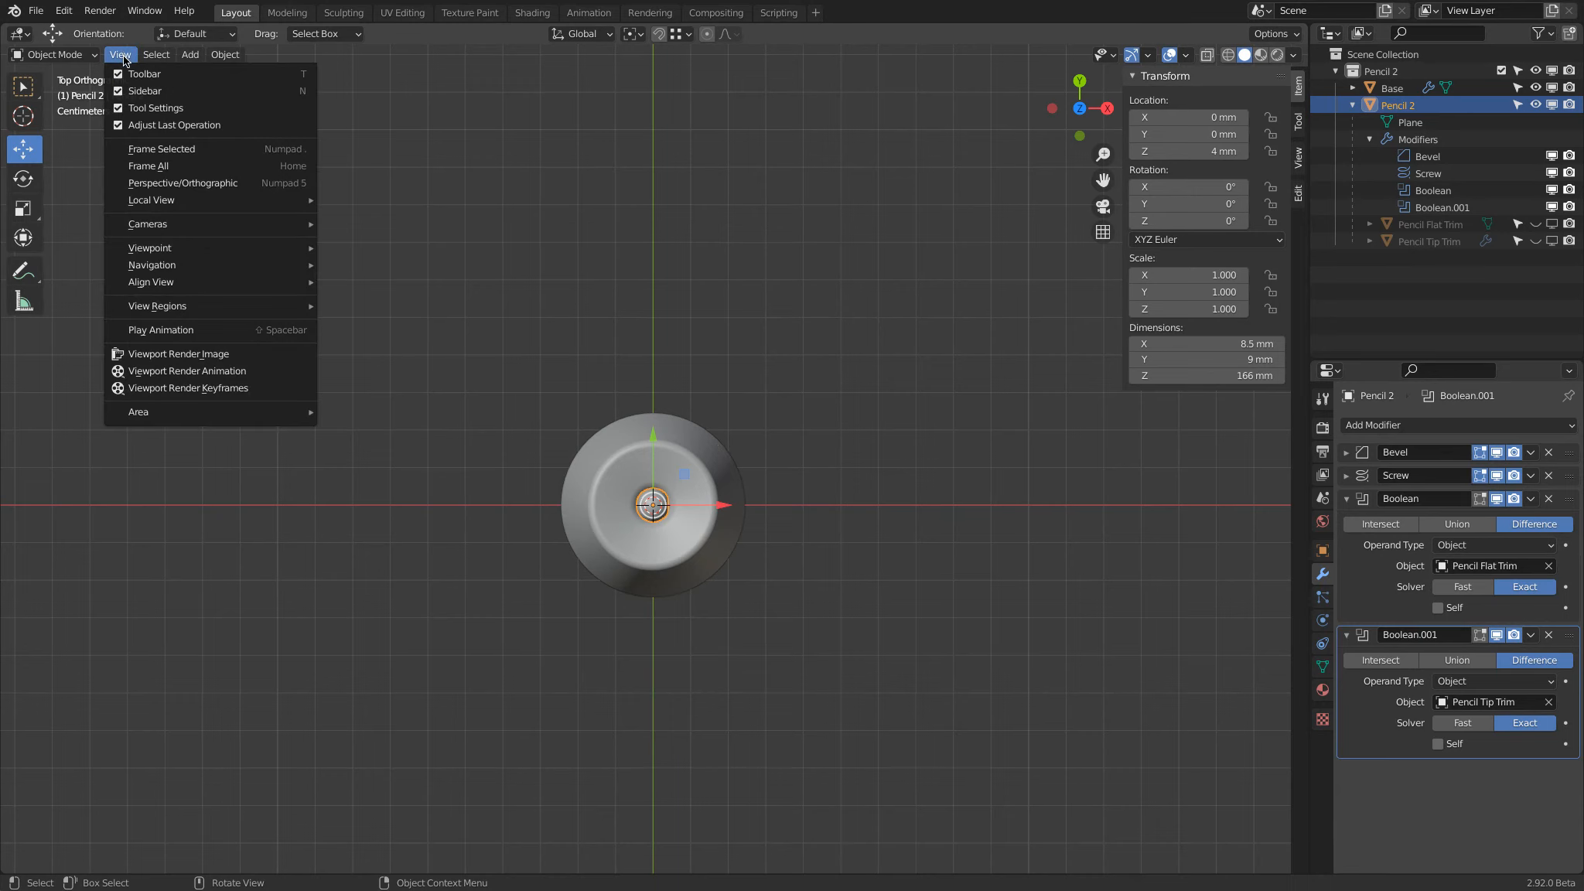
pyautogui.moveTo(168, 313)
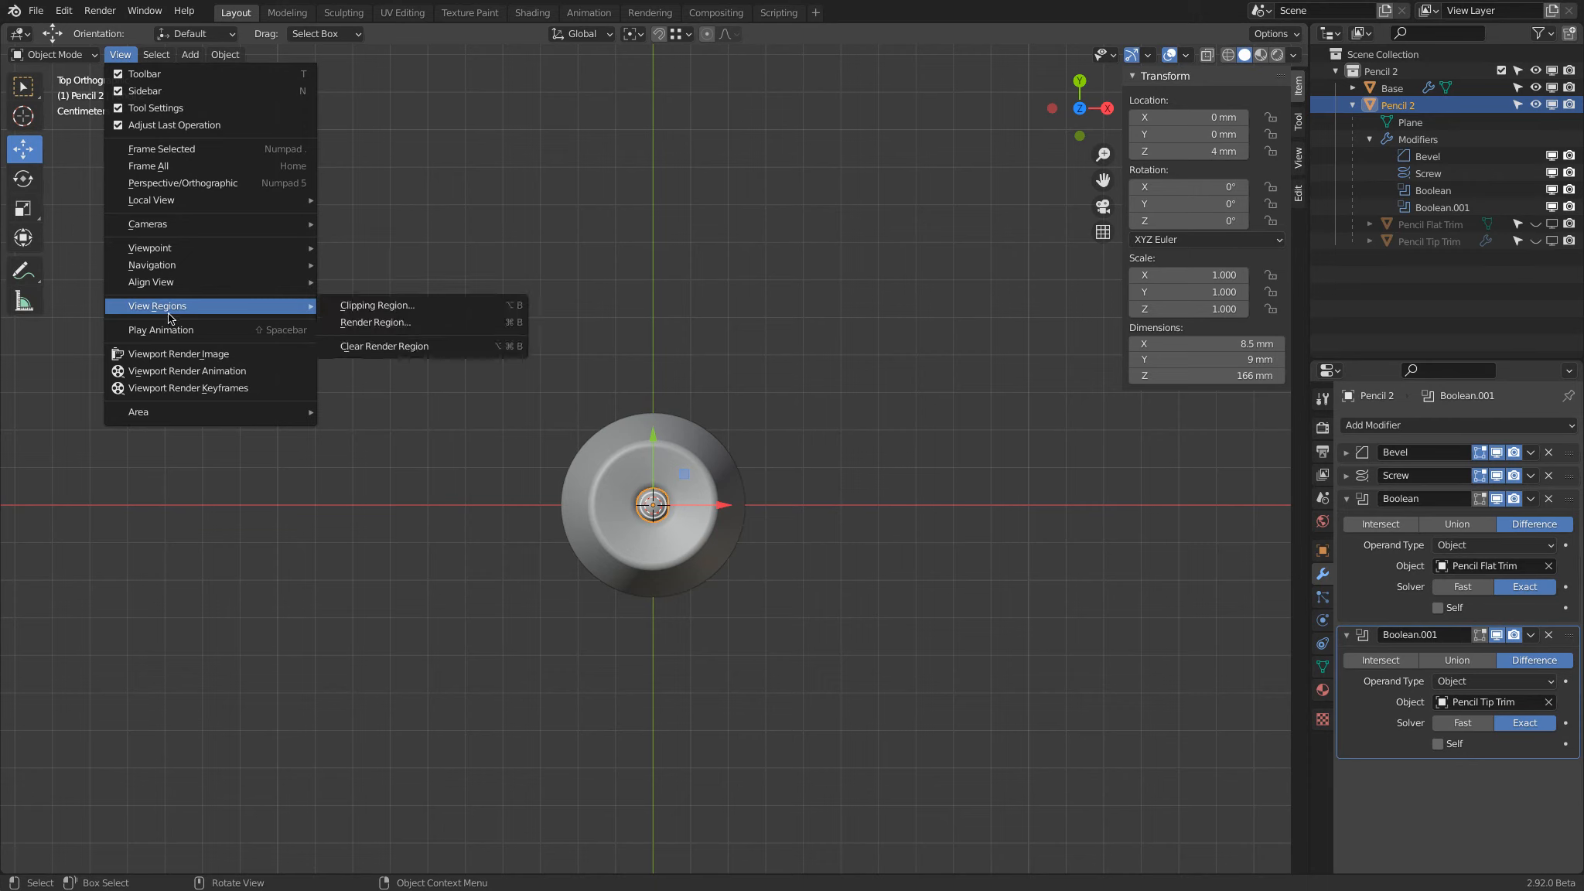
pyautogui.click(469, 310)
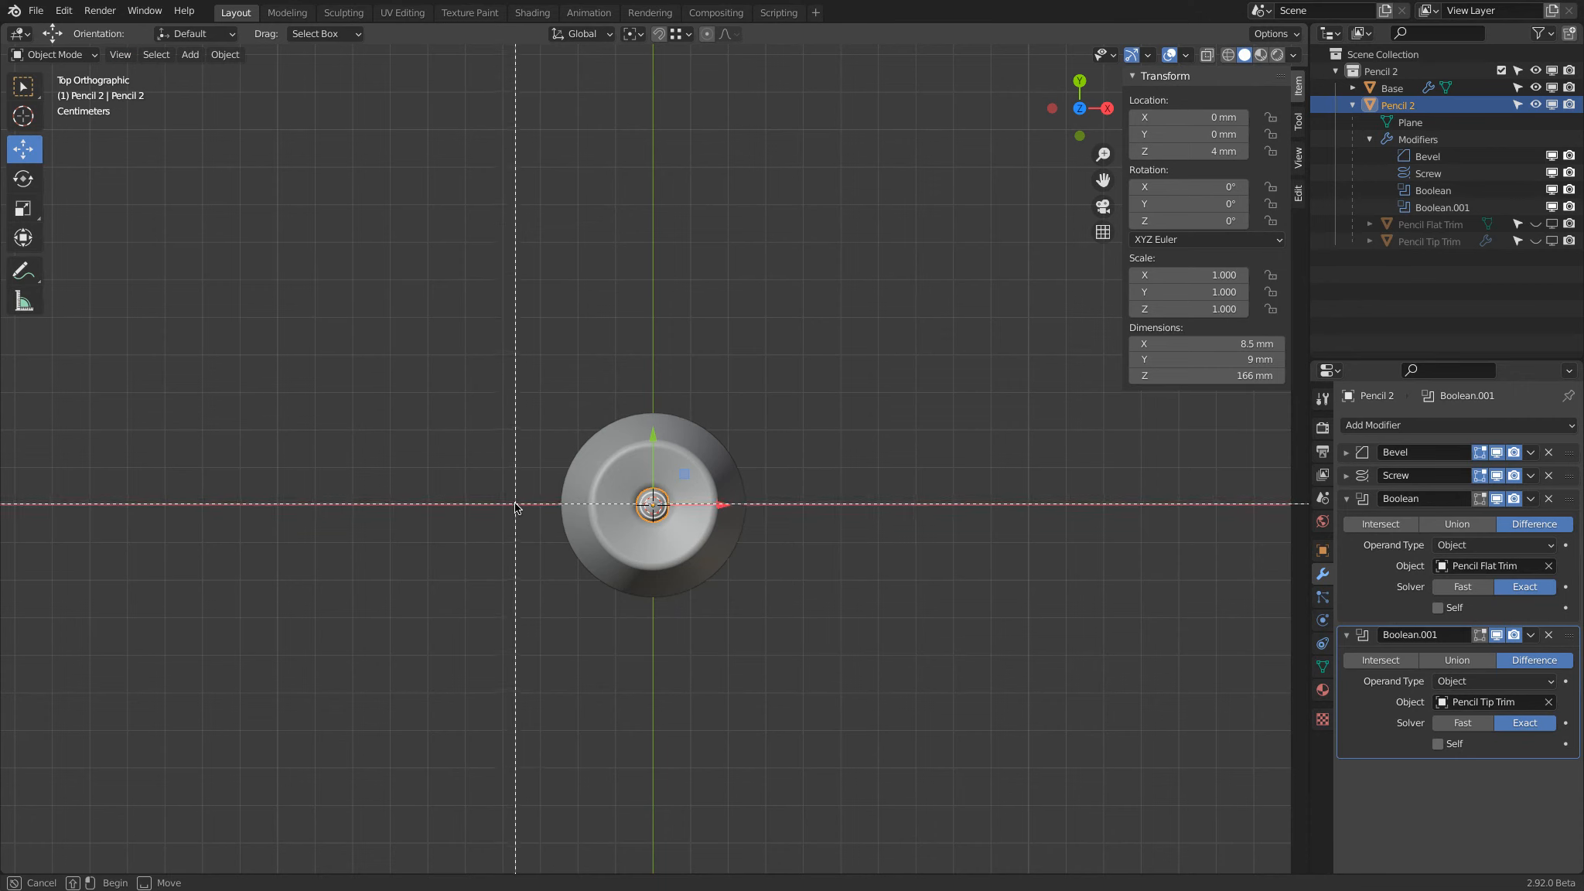
pyautogui.moveTo(517, 507); pyautogui.dragTo(762, 377)
# Inspect the pencil tip's fit inside the sectioned stand in perspective, and try raising the pencil about 2.9 mm along Z
pyautogui.press('KP_5')
pyautogui.moveTo(821, 579); pyautogui.dragTo(824, 349, button='middle')
pyautogui.scroll(6, 654, 644)
pyautogui.moveTo(653, 646)
pyautogui.mouseDown(button='middle')
pyautogui.moveTo(639, 454)
pyautogui.moveTo(637, 495)
pyautogui.moveTo(673, 476)
pyautogui.moveTo(645, 479)
pyautogui.moveTo(640, 354)
pyautogui.moveTo(629, 373)
pyautogui.mouseUp(button='middle')
pyautogui.moveTo(667, 565)
pyautogui.mouseDown()
pyautogui.moveTo(700, 509)
pyautogui.moveTo(702, 530)
pyautogui.mouseUp()
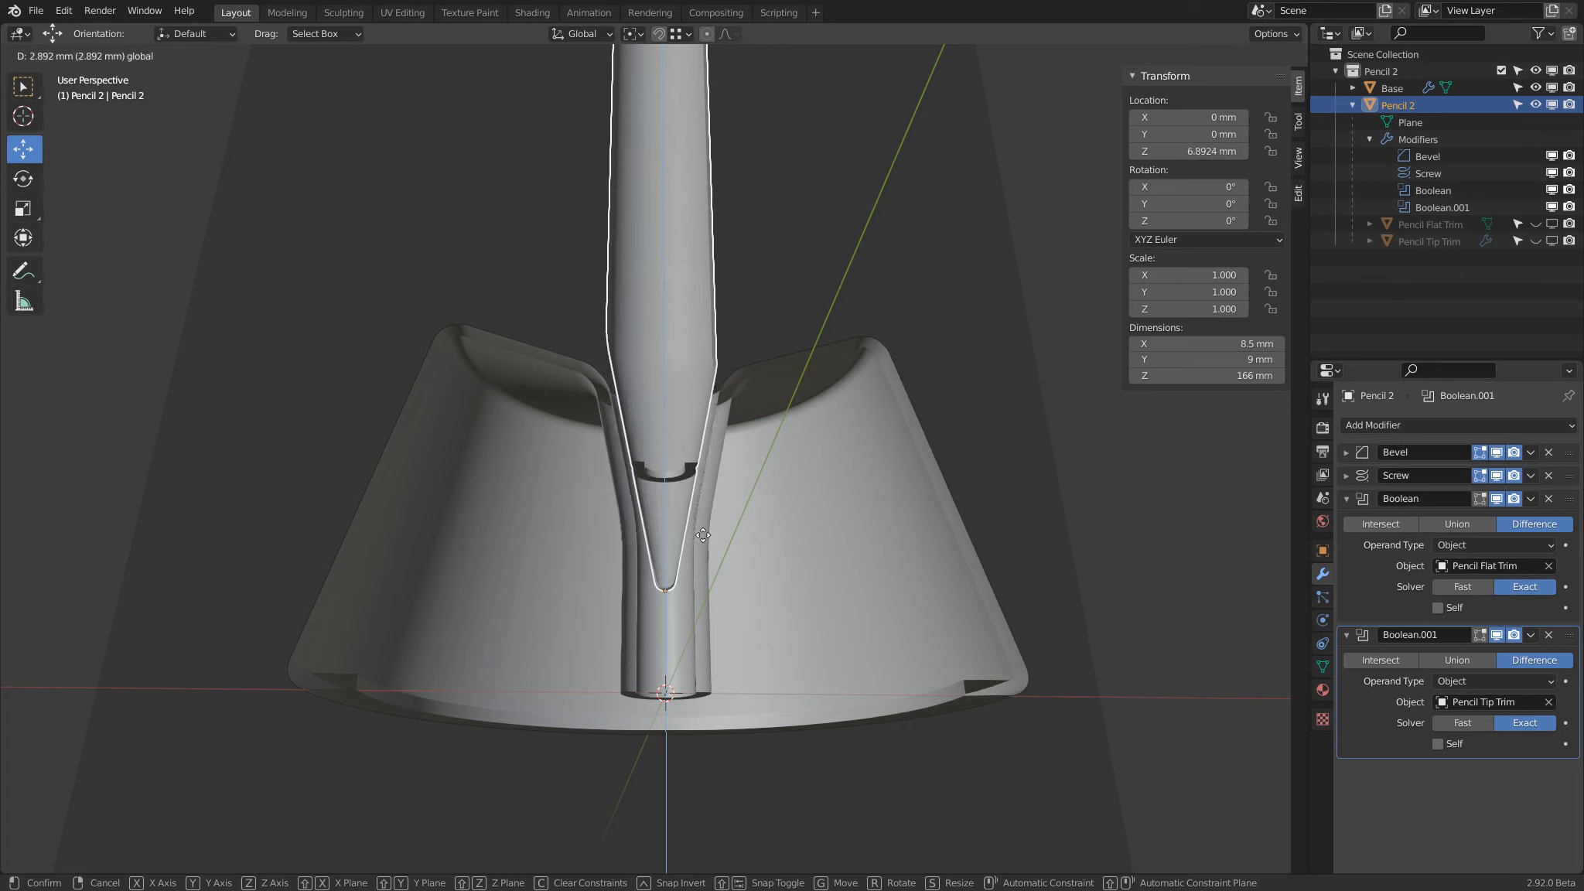
pyautogui.rightClick(703, 540)
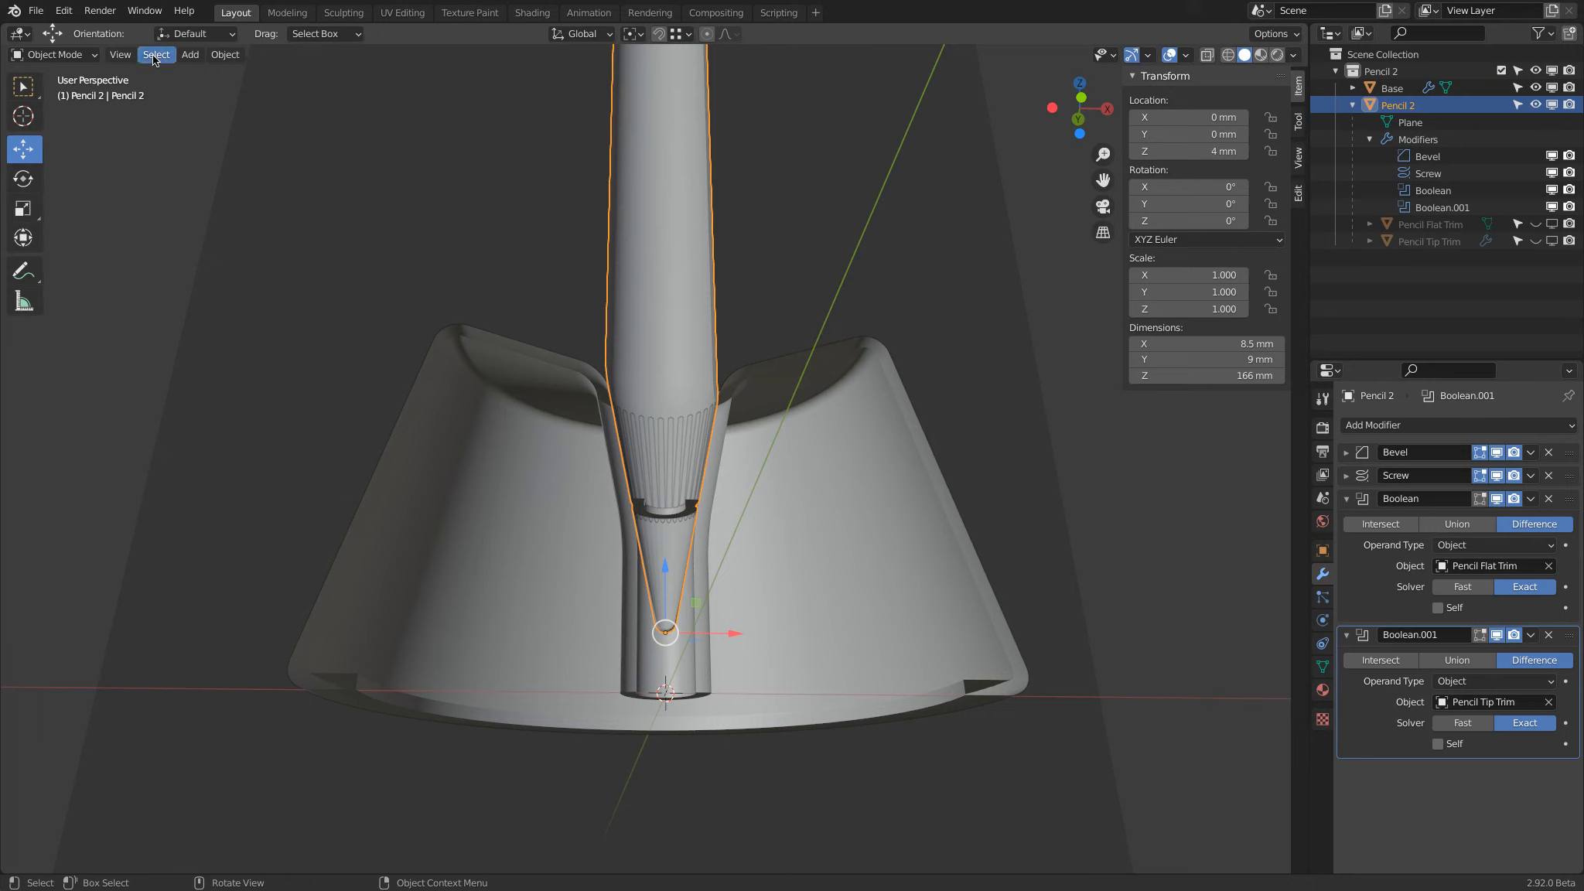
# Remove the clipping region and deselect the pencil, with the whole pencil and stand in view
pyautogui.click(123, 55)
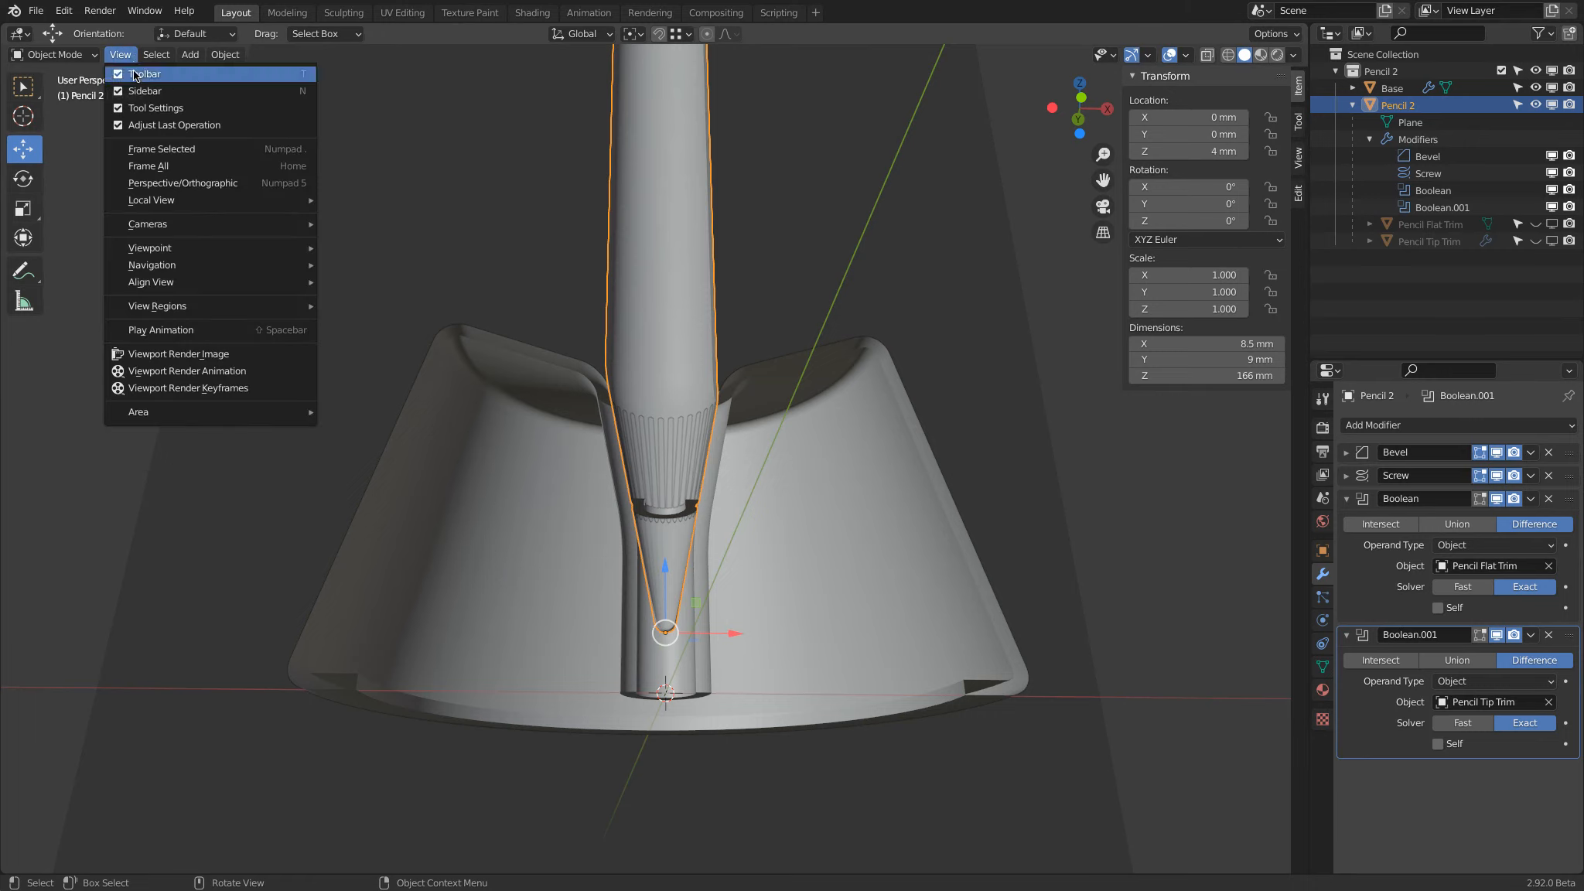
pyautogui.moveTo(140, 253)
pyautogui.moveTo(163, 308)
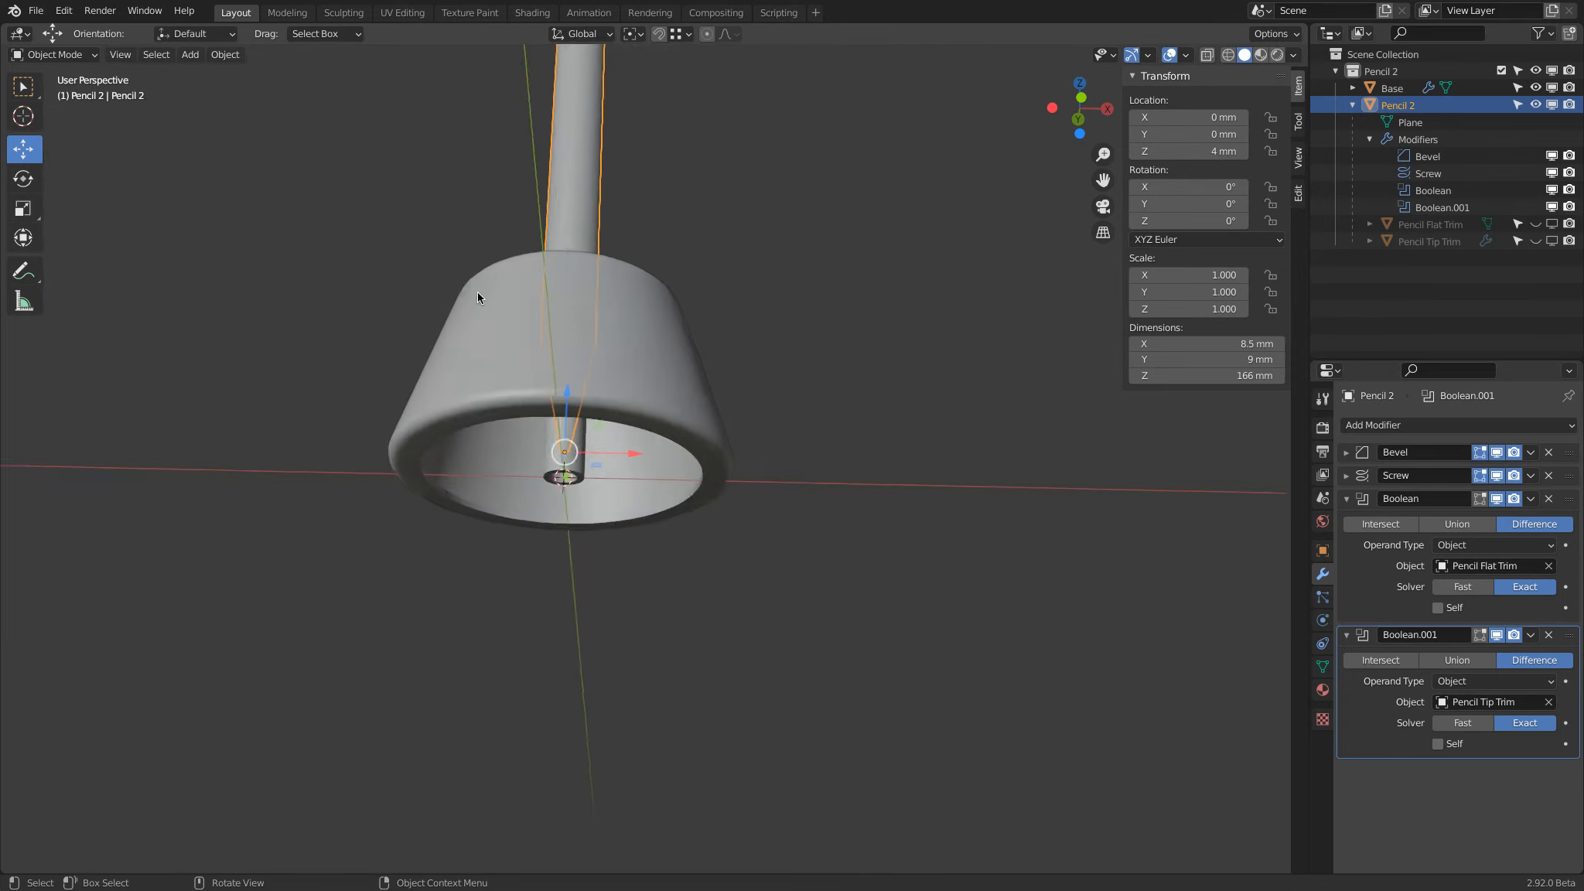
pyautogui.scroll(-6, 463, 298)
pyautogui.moveTo(462, 298)
pyautogui.mouseDown(button='middle')
pyautogui.moveTo(524, 212)
pyautogui.moveTo(601, 364)
pyautogui.moveTo(555, 345)
pyautogui.moveTo(614, 343)
pyautogui.mouseUp(button='middle')
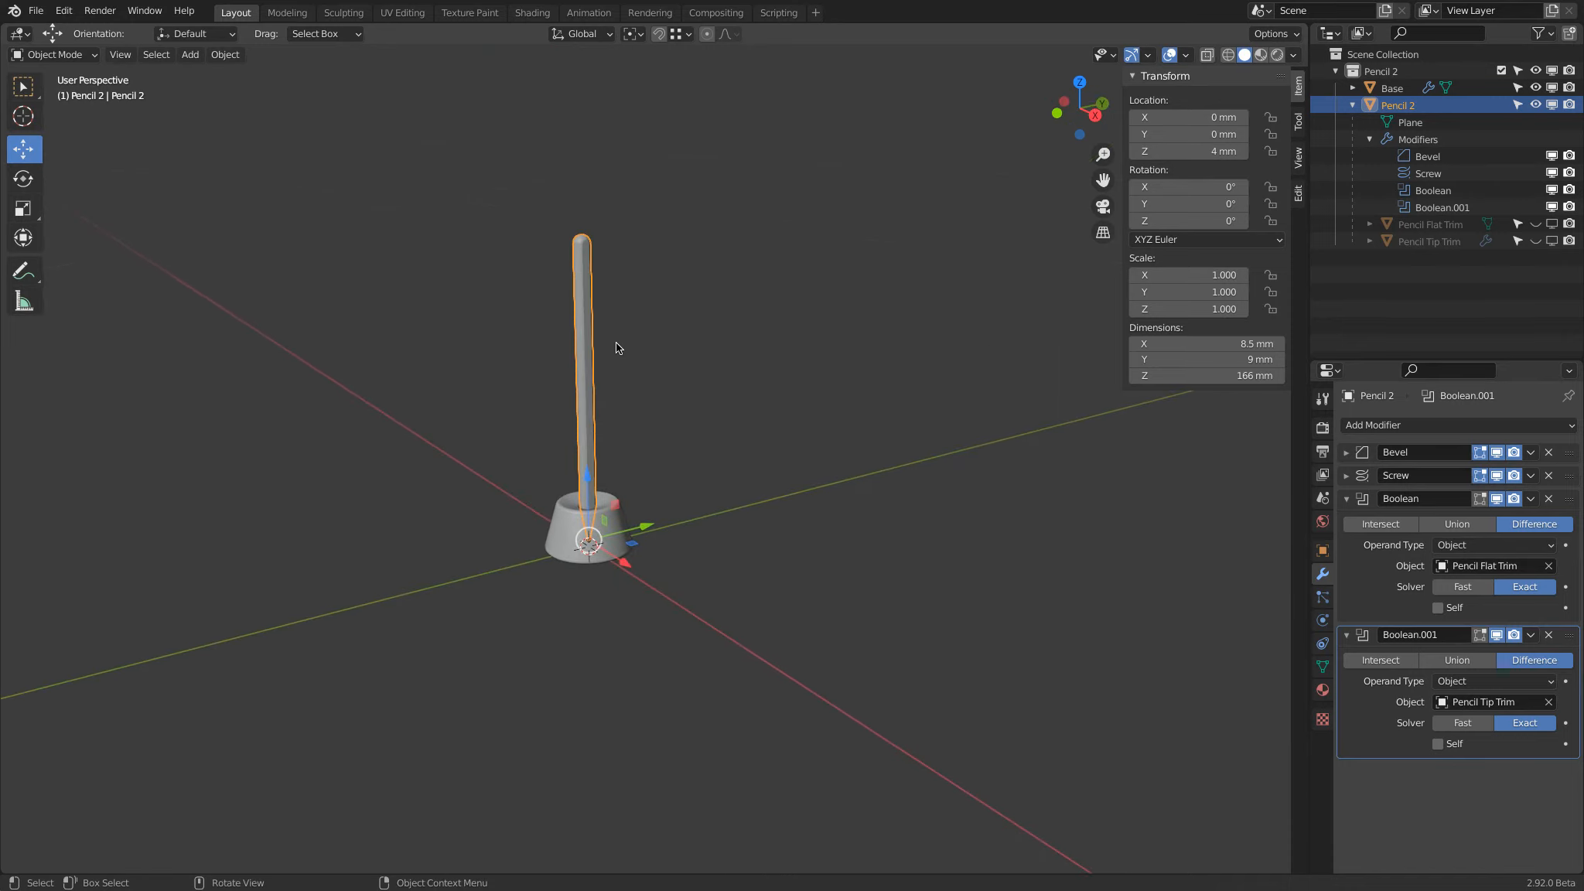
pyautogui.scroll(4, 617, 342)
pyautogui.click(617, 342)
pyautogui.scroll(2, 675, 326)
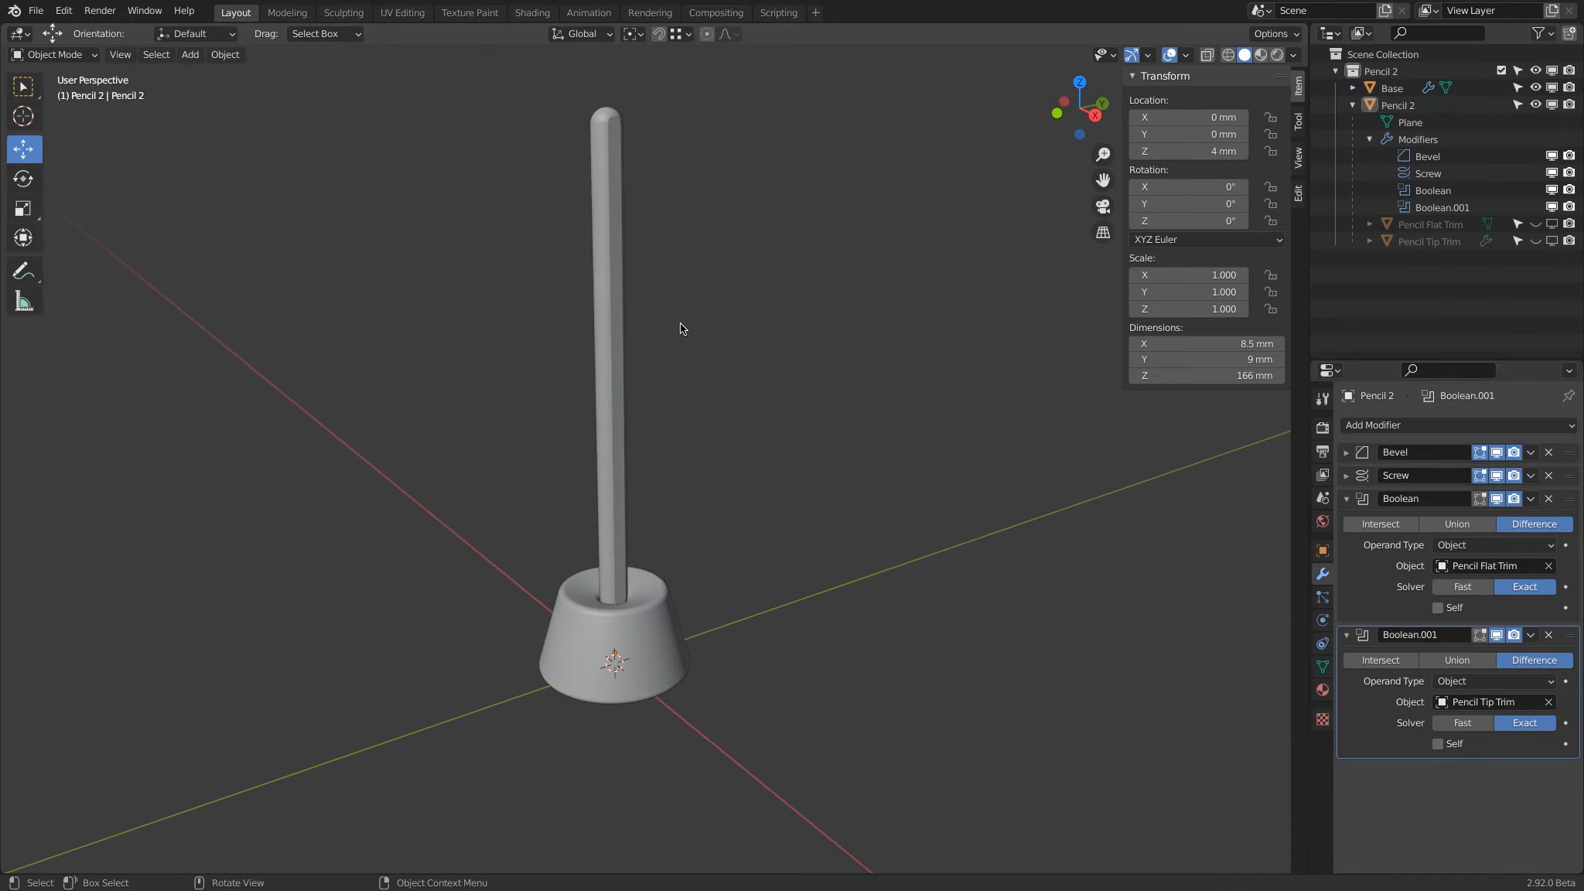